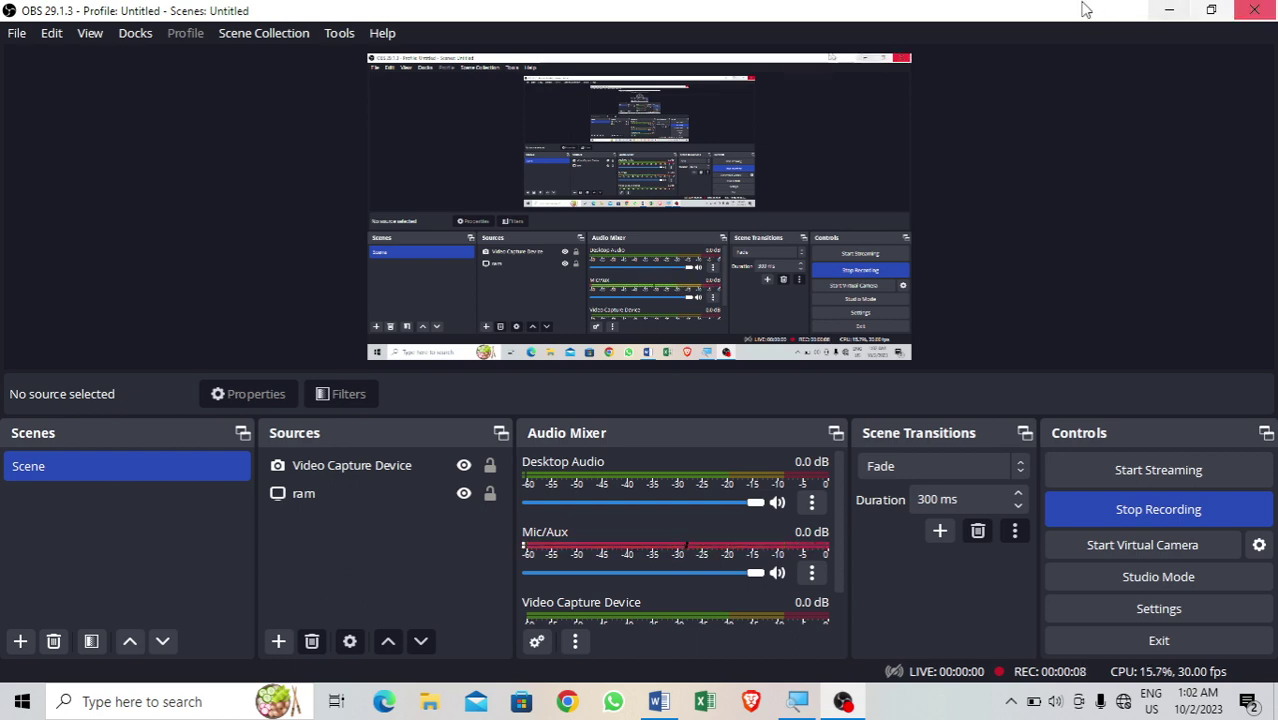
- Minimize the OBS Studio window so the Windows desktop shows
{"action": "left_click", "coordinate": [1168, 10]}
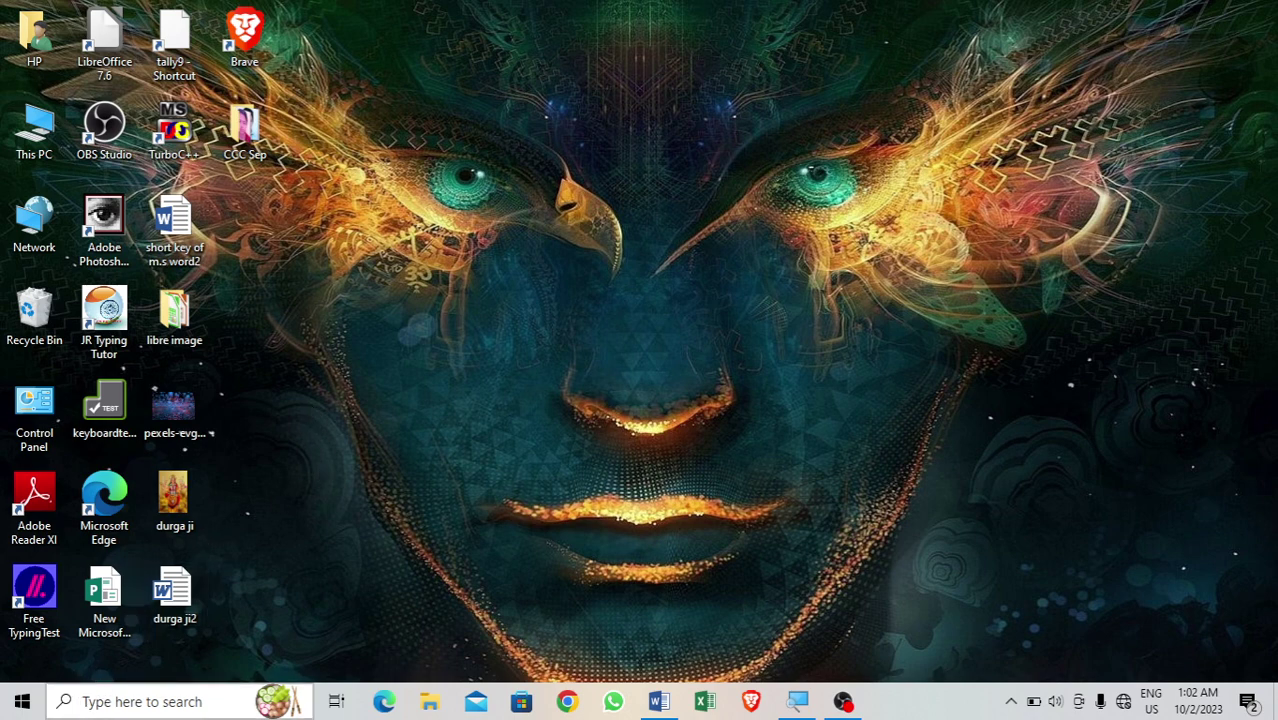
- Search Windows for 'powerpnt' and launch PowerPoint to its start screen
{"action": "left_click", "coordinate": [133, 704]}
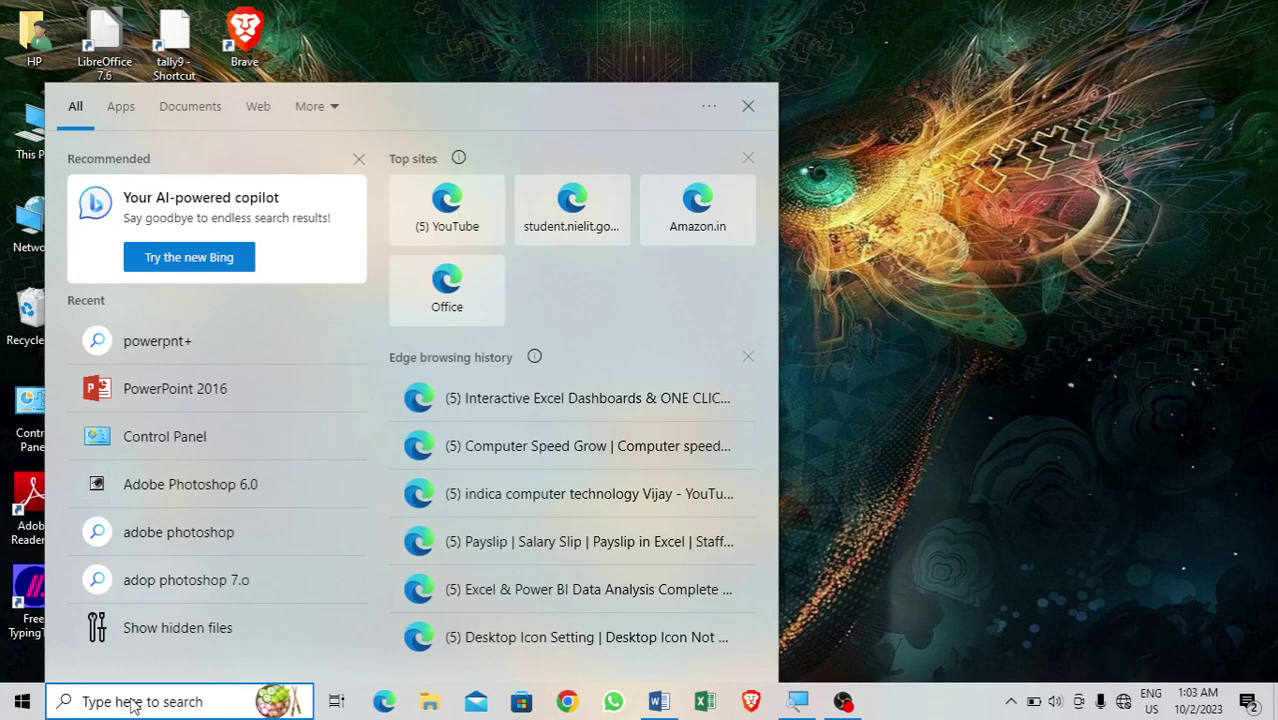
{"action": "key", "text": "super"}
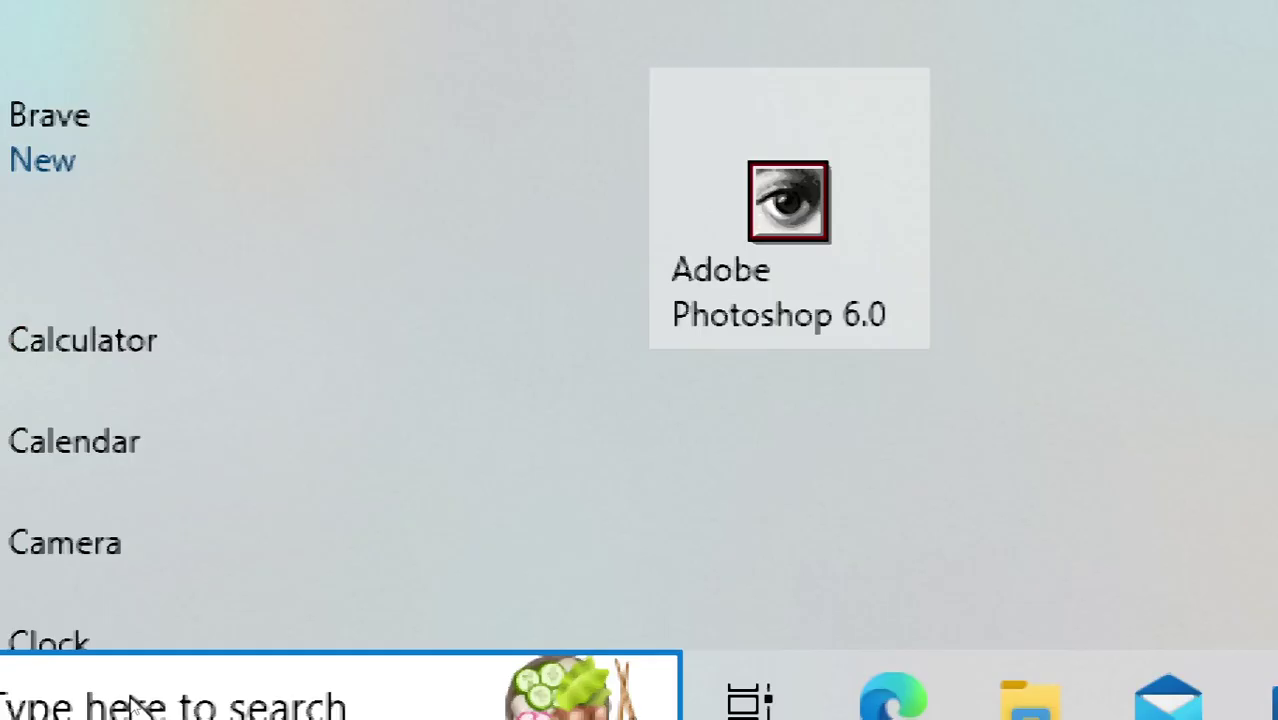
{"action": "left_click", "coordinate": [110, 692]}
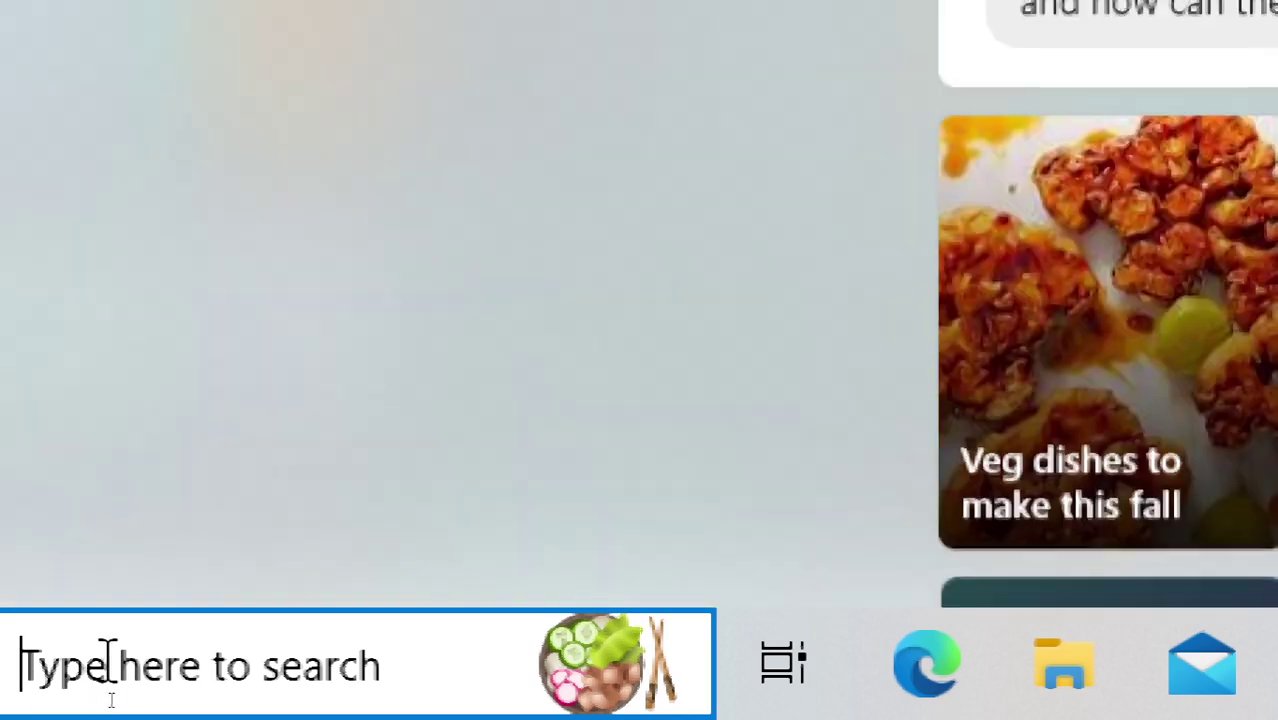
{"action": "type", "text": "po"}
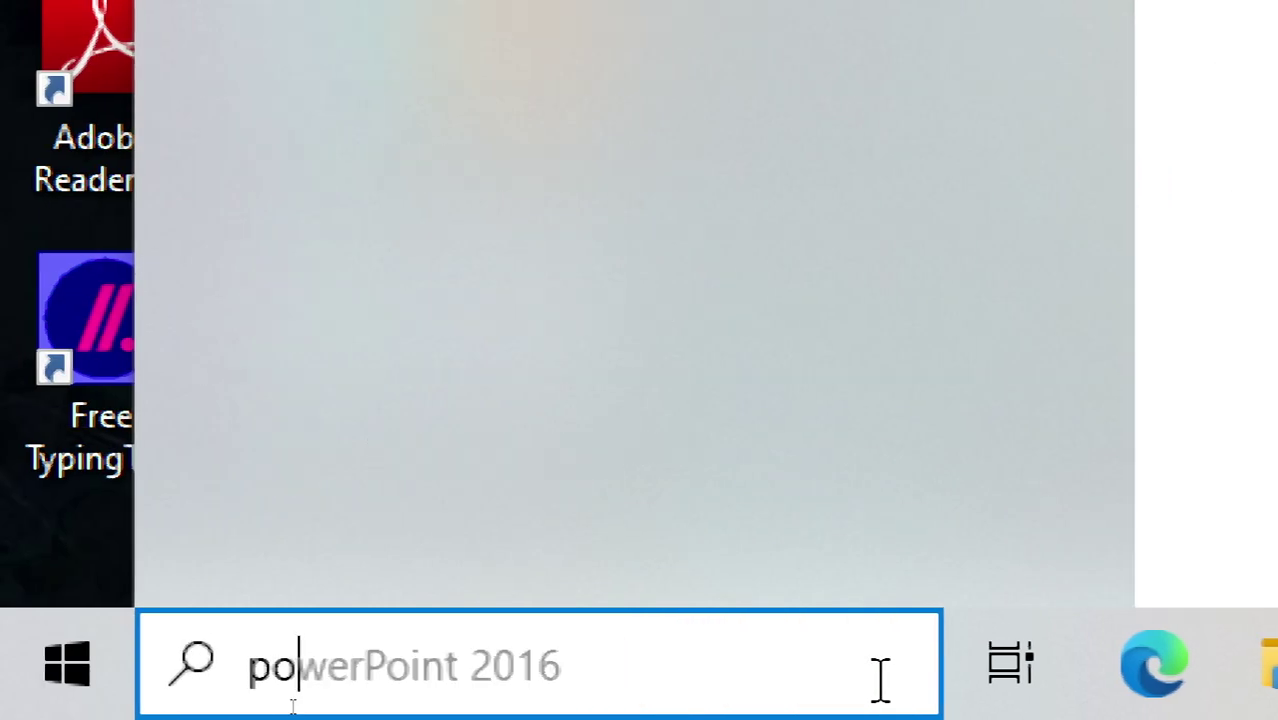
{"action": "type", "text": "werpn"}
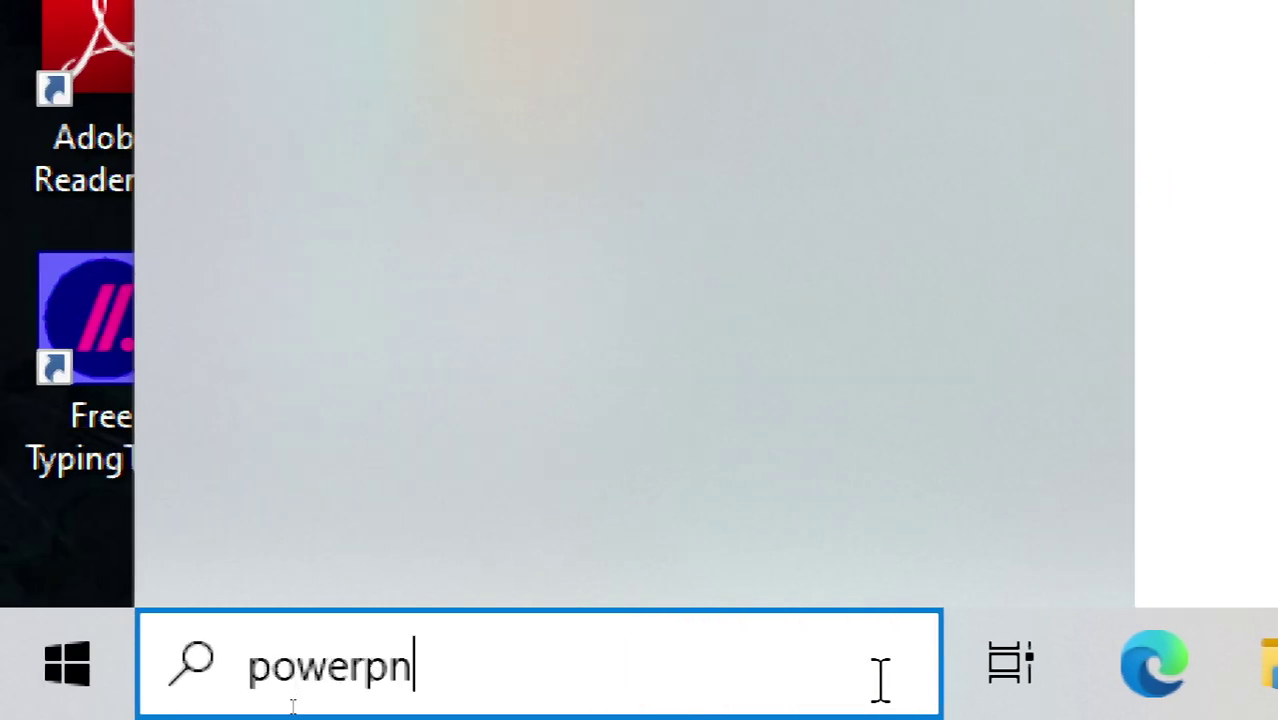
{"action": "type", "text": "t"}
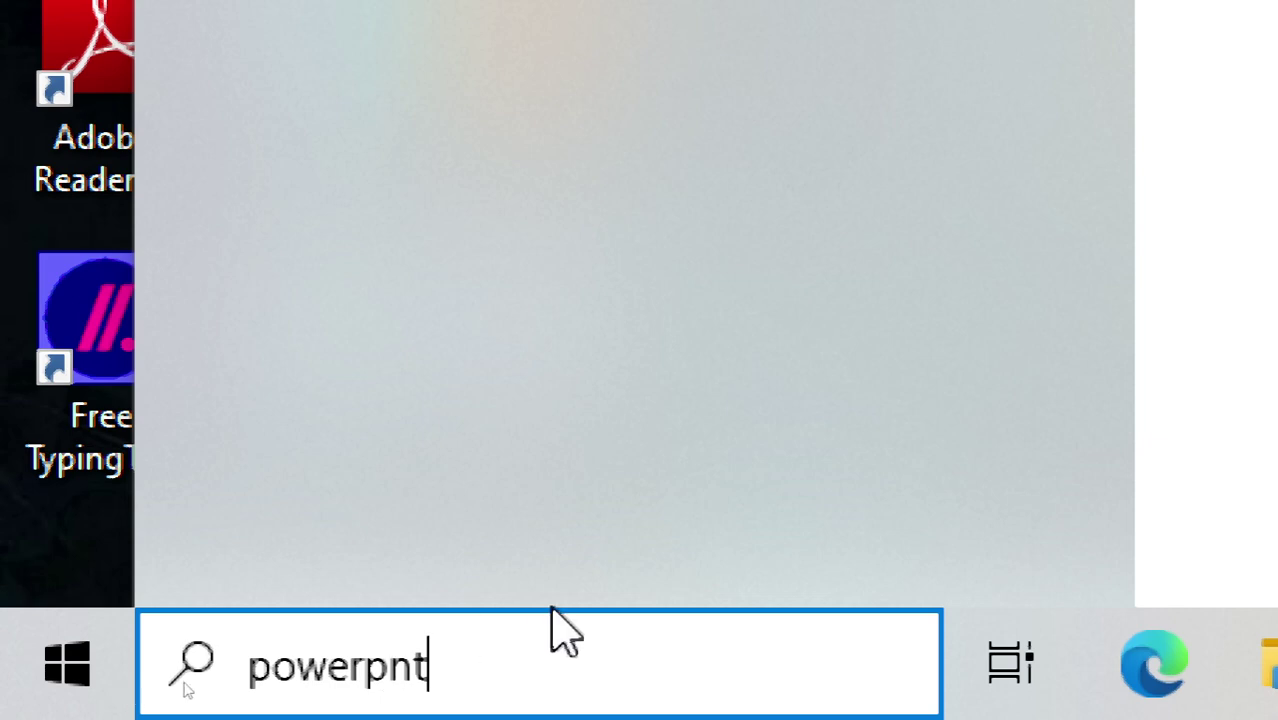
{"action": "key", "text": "Return"}
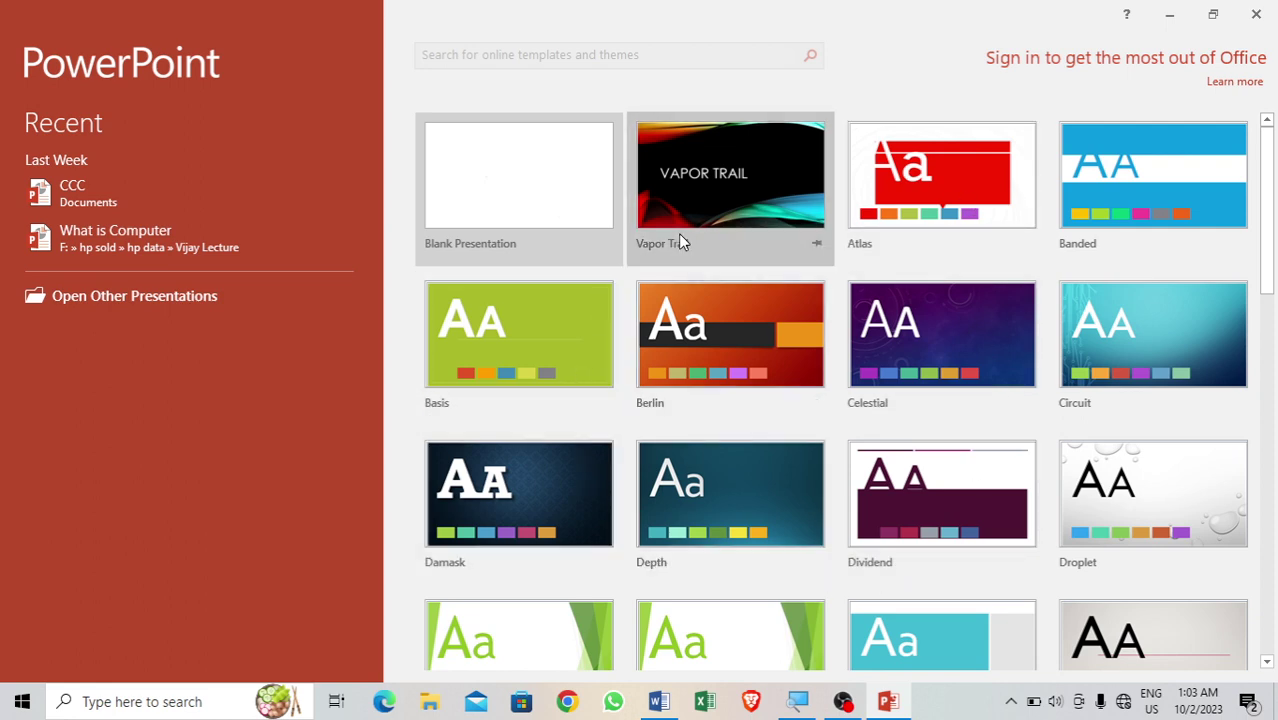
- Create a Blank Presentation and place the cursor in the title placeholder
{"action": "left_click", "coordinate": [470, 218]}
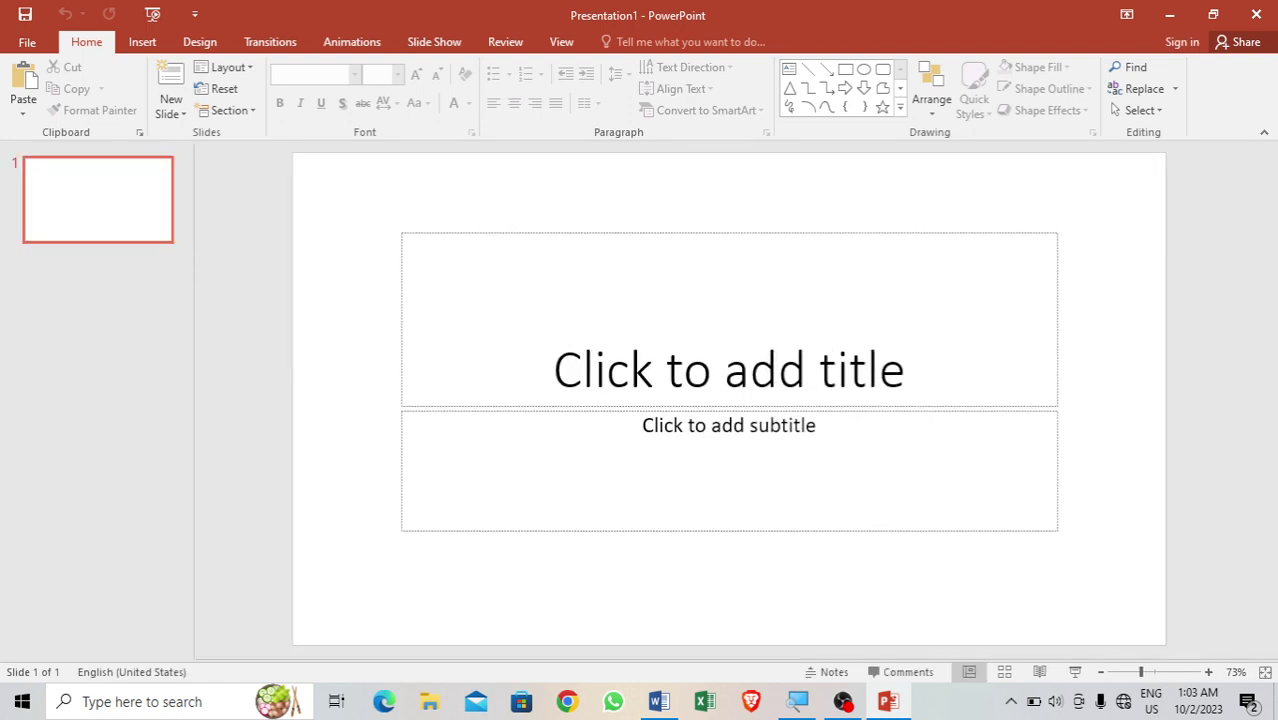
{"action": "left_click", "coordinate": [735, 370]}
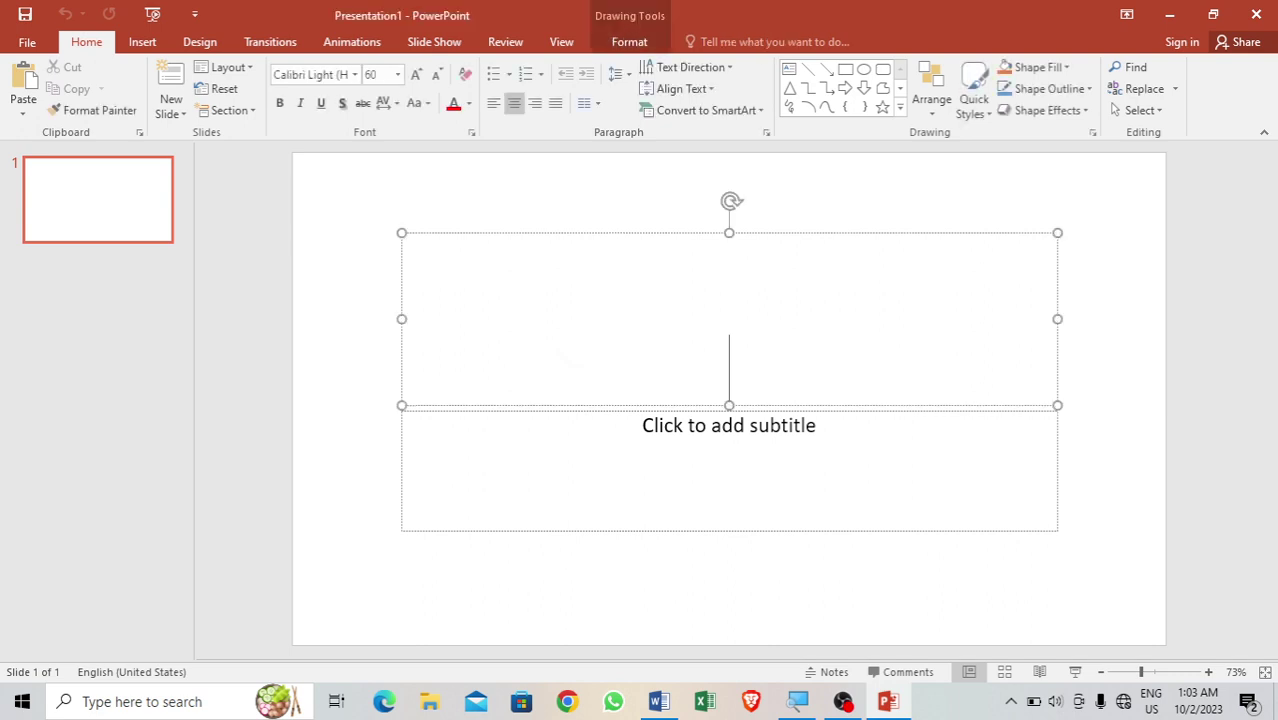
{"action": "left_click", "coordinate": [729, 368]}
{"action": "left_click", "coordinate": [642, 468]}
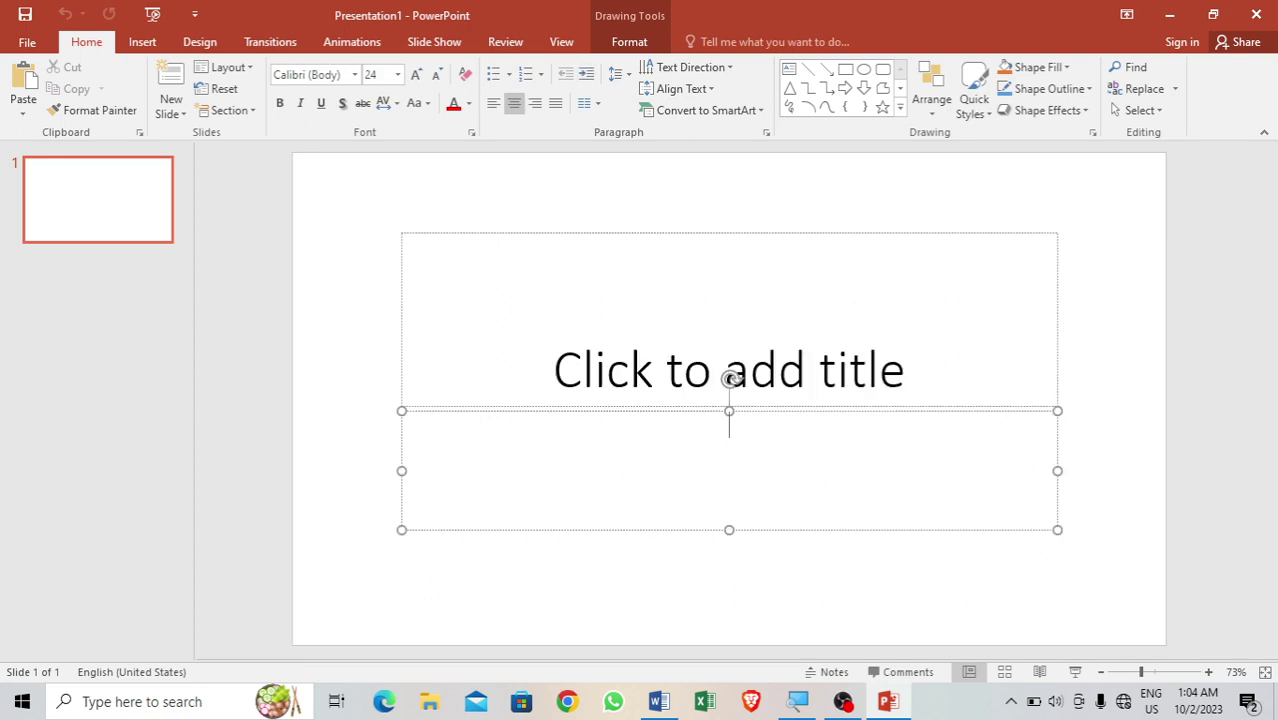
{"action": "left_click", "coordinate": [729, 370]}
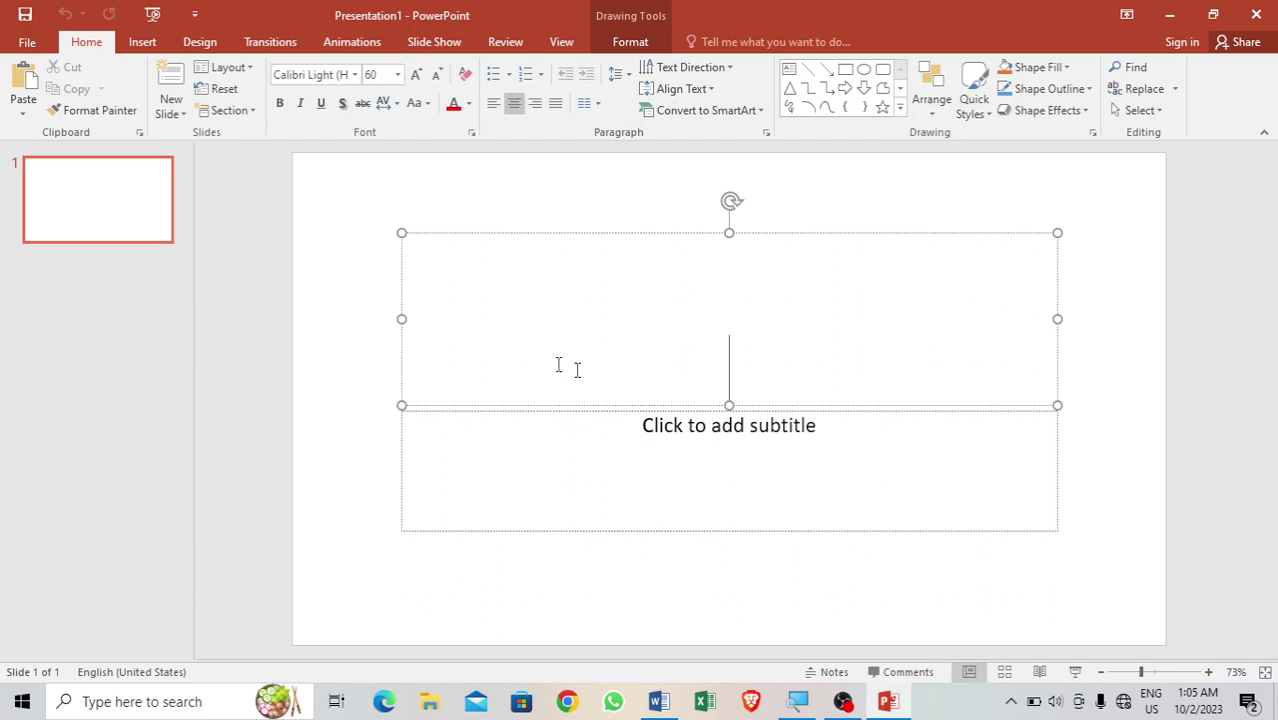
- Delete the lone title slide from its thumbnail's context menu
{"action": "right_click", "coordinate": [97, 205]}
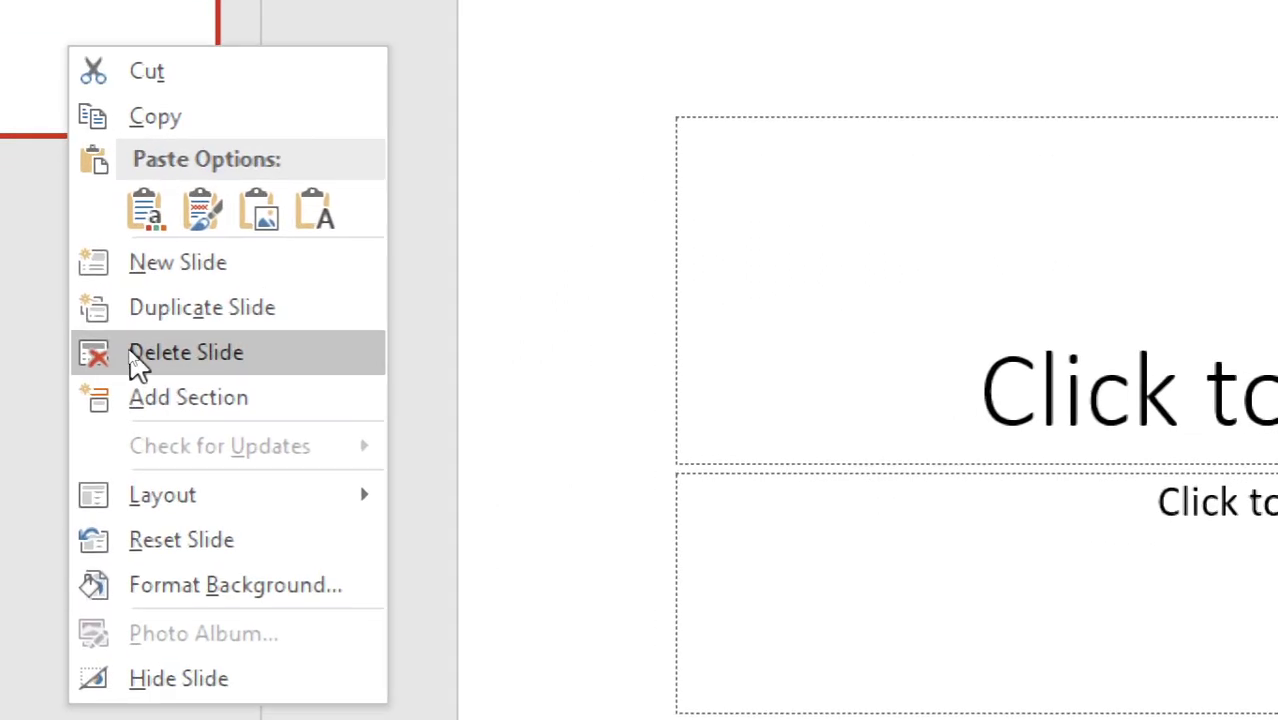
{"action": "left_click", "coordinate": [210, 358]}
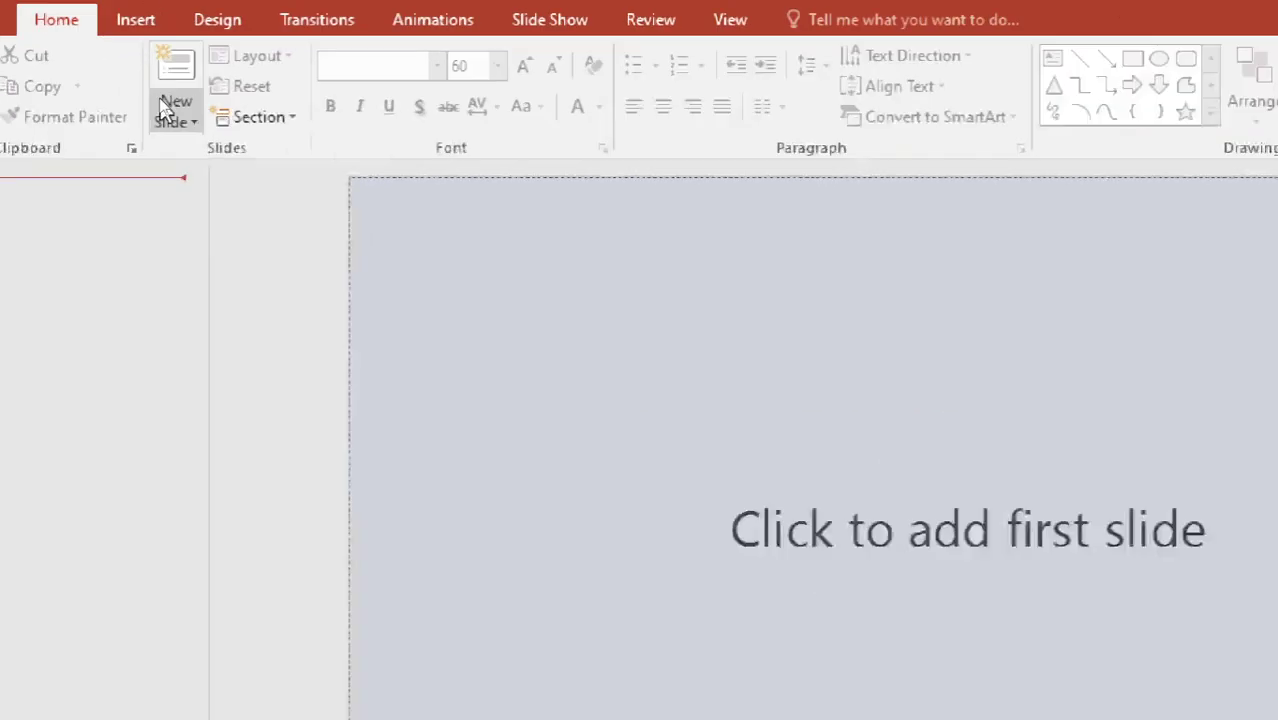
- Add a new slide with the Blank layout from the New Slide dropdown
{"action": "left_click", "coordinate": [206, 135]}
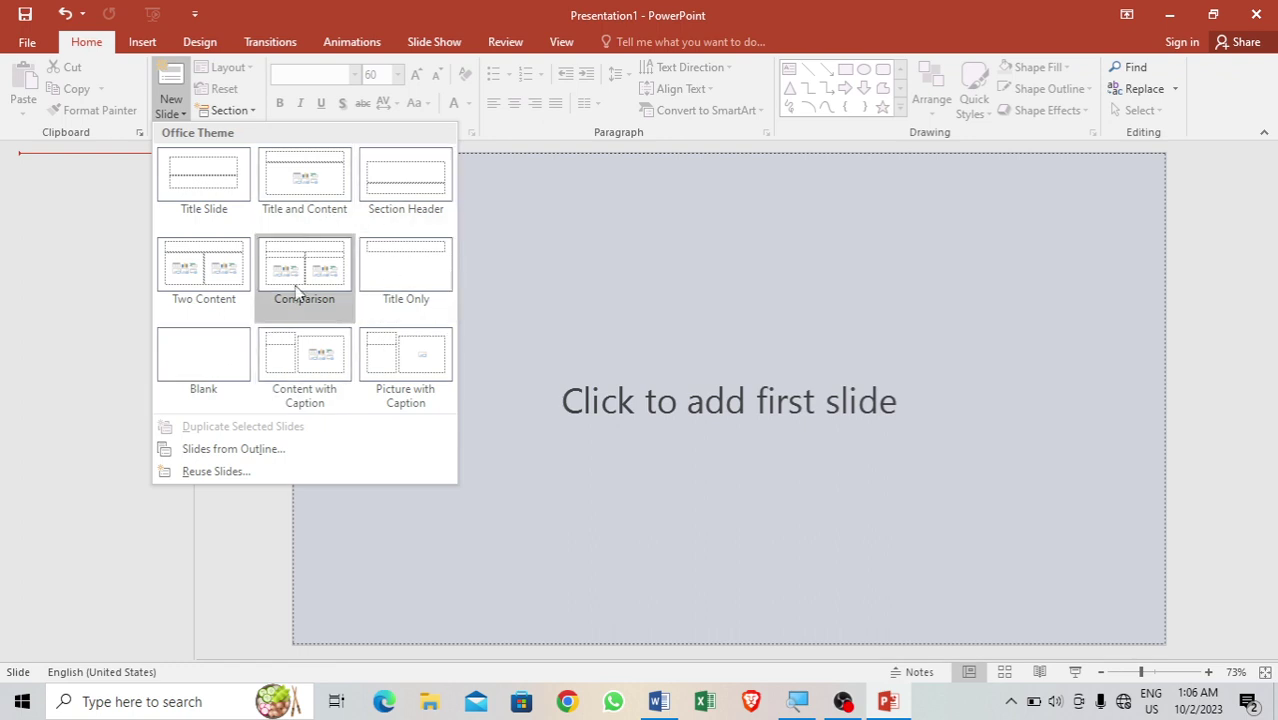
{"action": "left_click", "coordinate": [207, 360]}
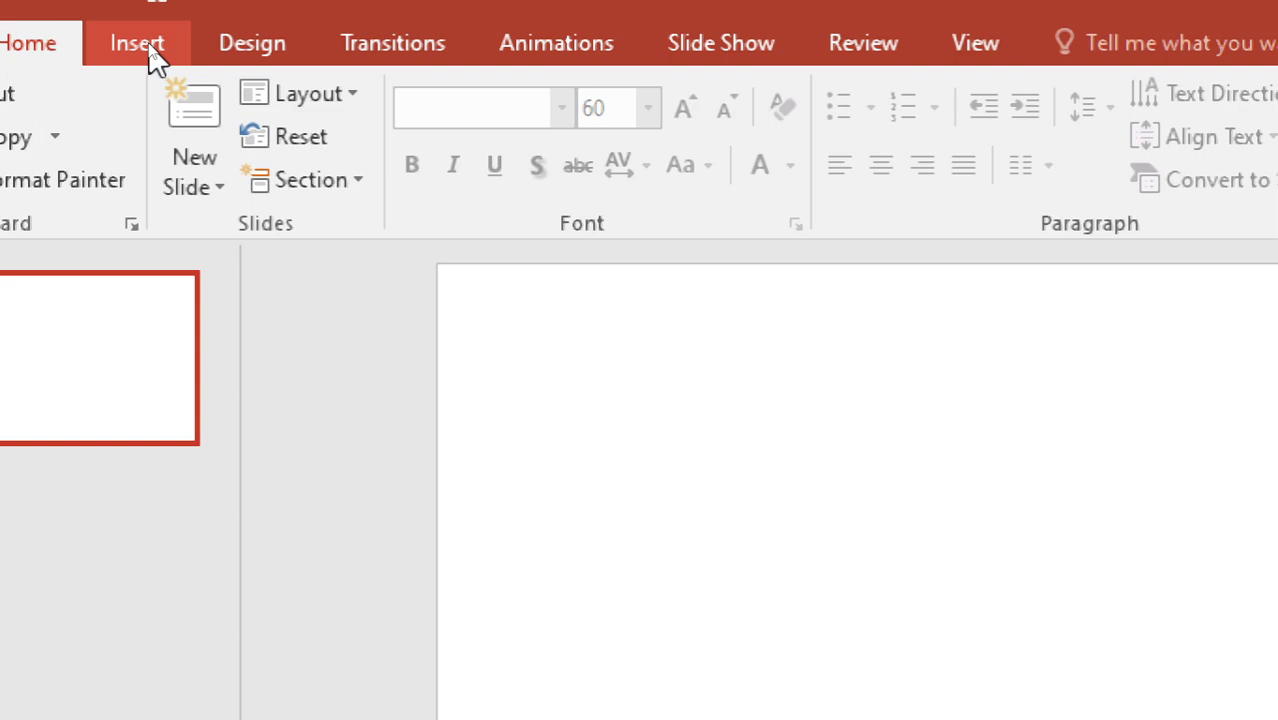
- Switch to the Insert ribbon and start a picture insertion
{"action": "left_click", "coordinate": [150, 58]}
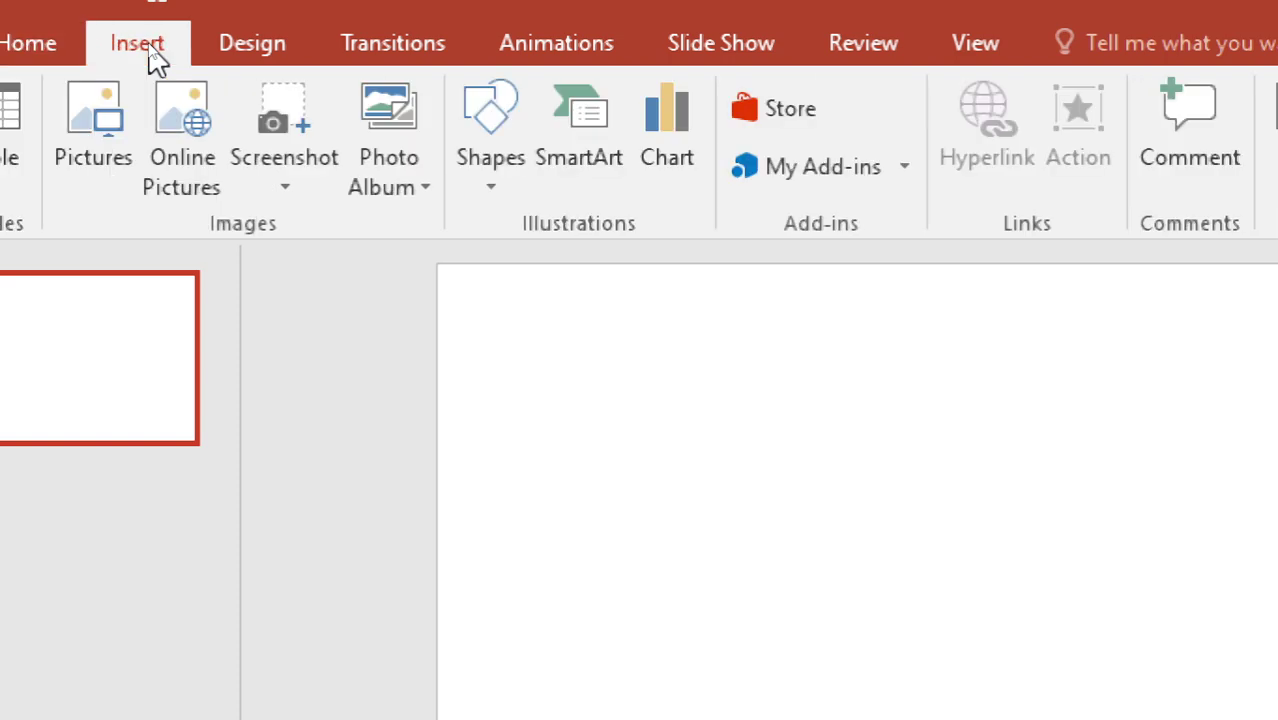
{"action": "left_click", "coordinate": [102, 135]}
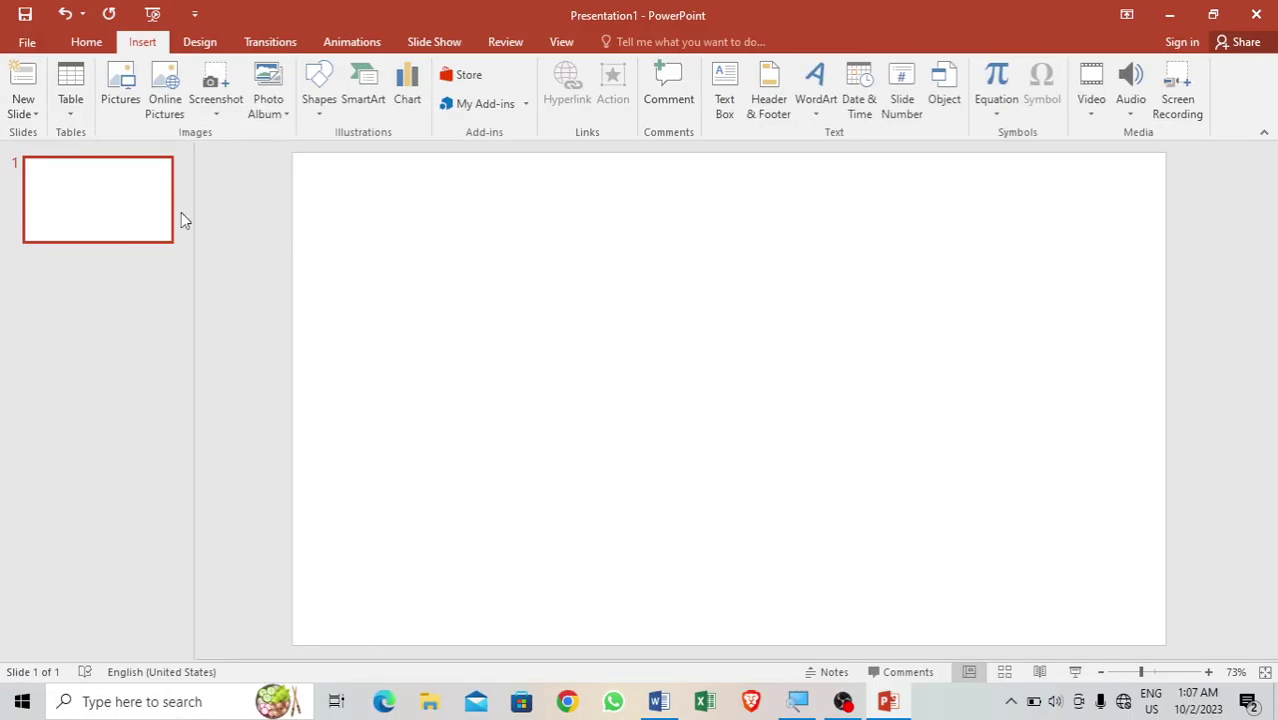
- Browse to Local Disk (E:) > WALLPAPERS > wallpaper > god in the picture dialog
{"action": "left_click", "coordinate": [128, 84]}
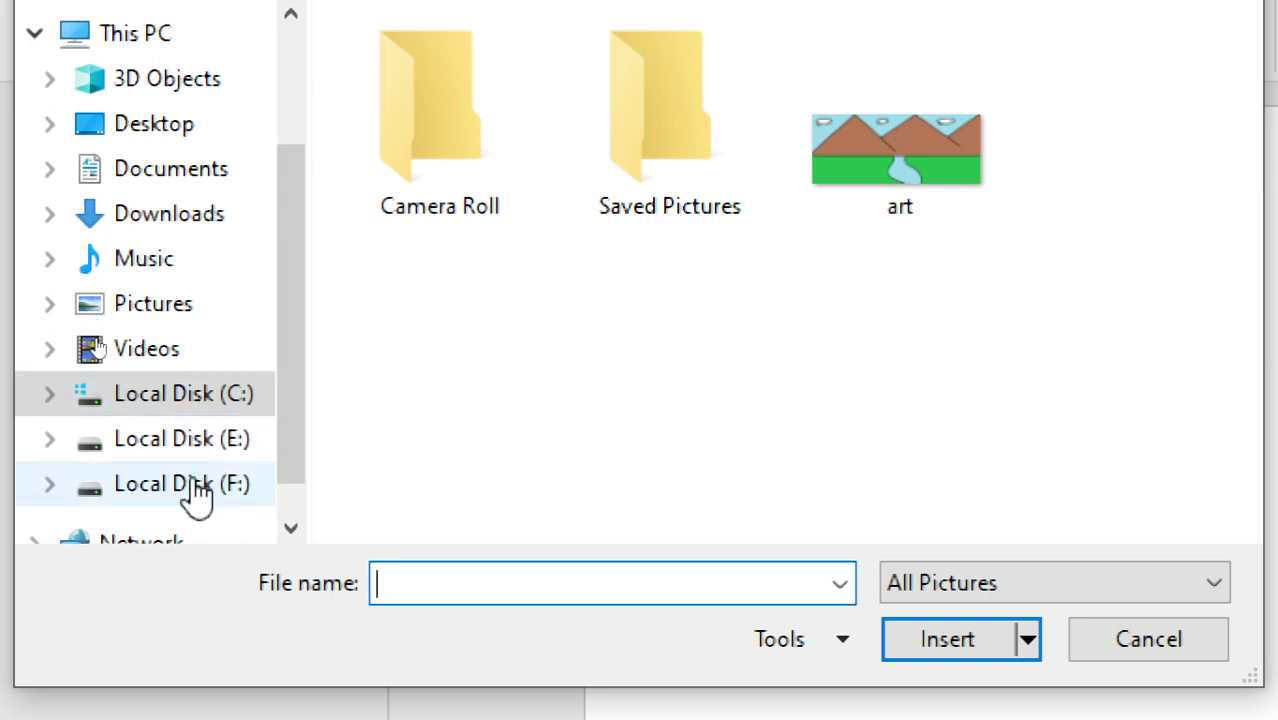
{"action": "left_click", "coordinate": [203, 450]}
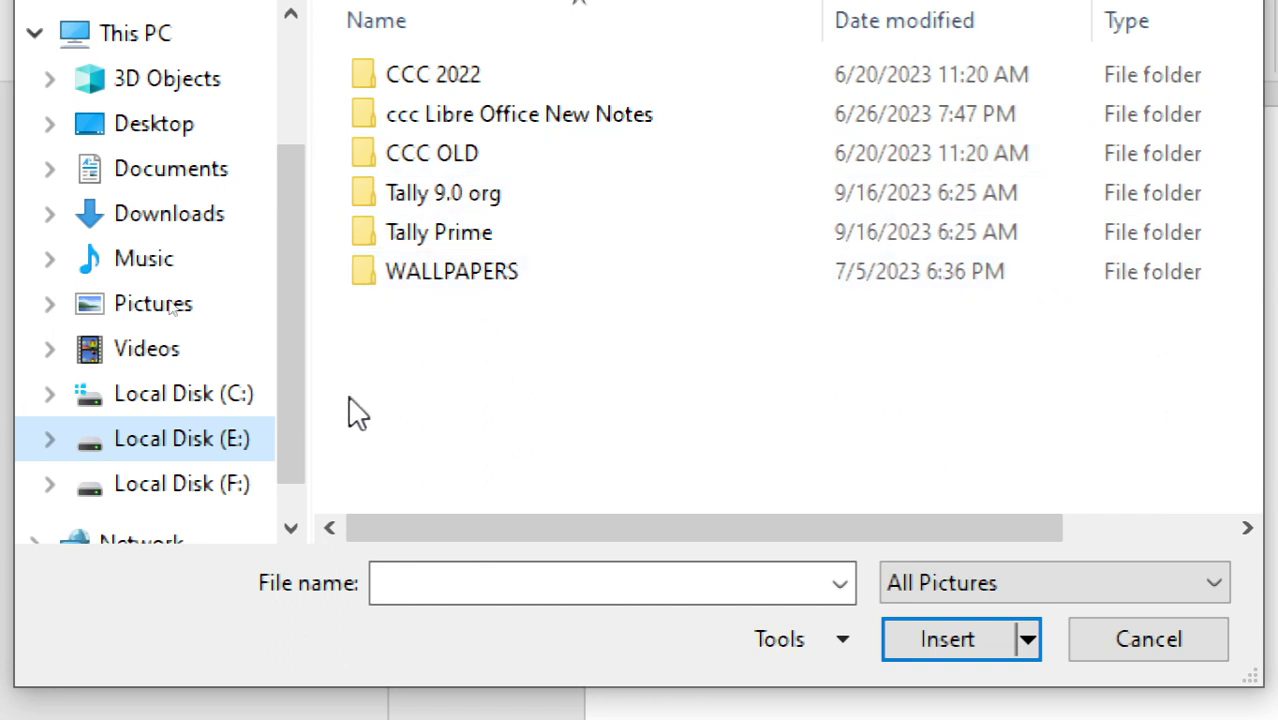
{"action": "left_click", "coordinate": [214, 490]}
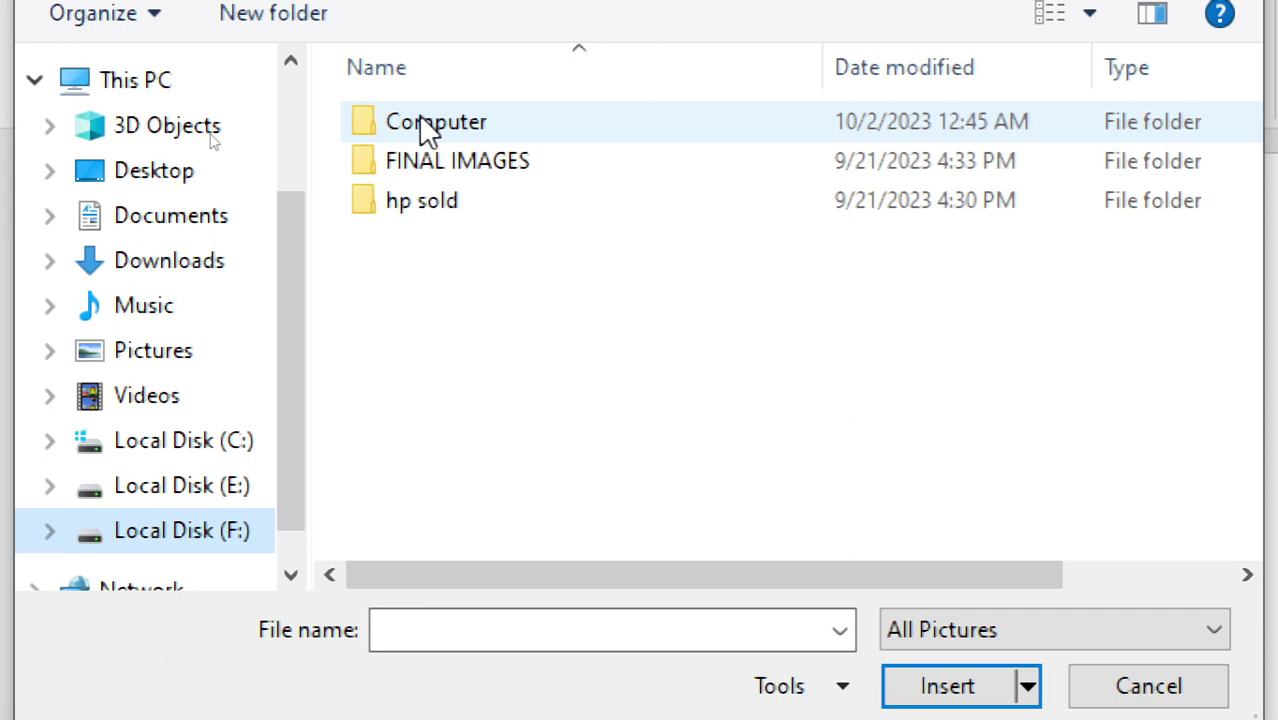
{"action": "left_click", "coordinate": [197, 495]}
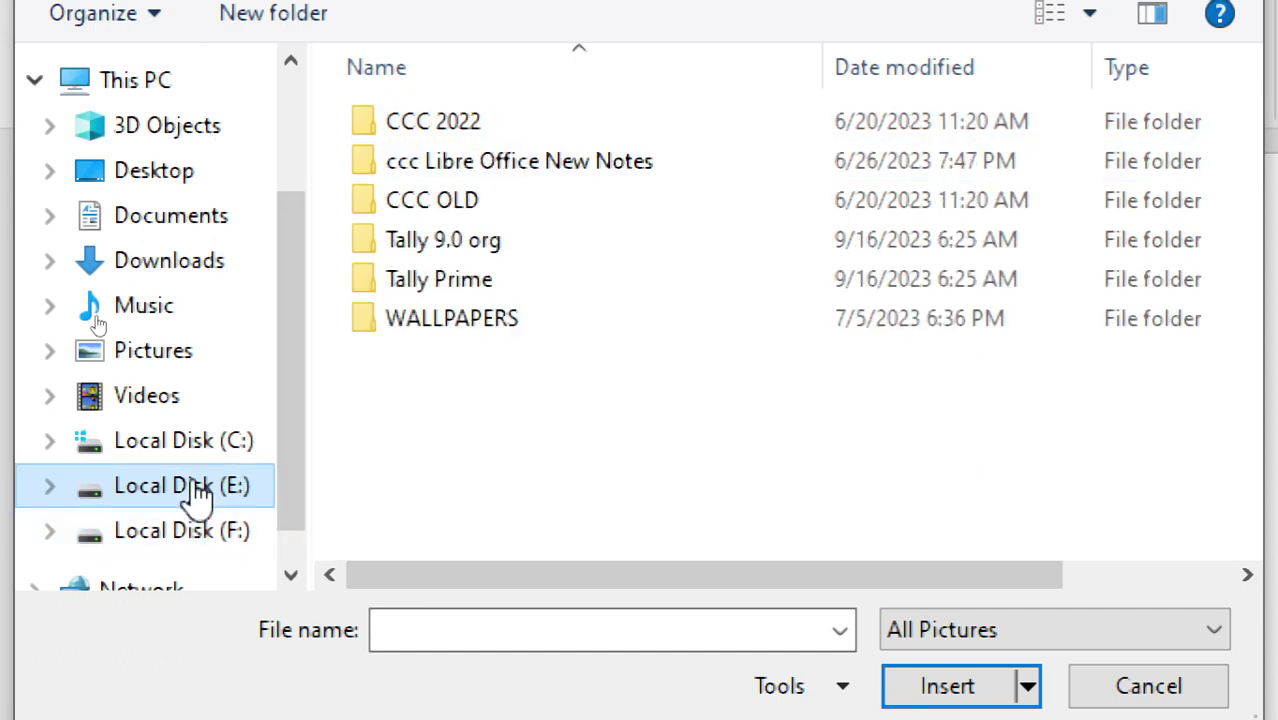
{"action": "double_click", "coordinate": [437, 320]}
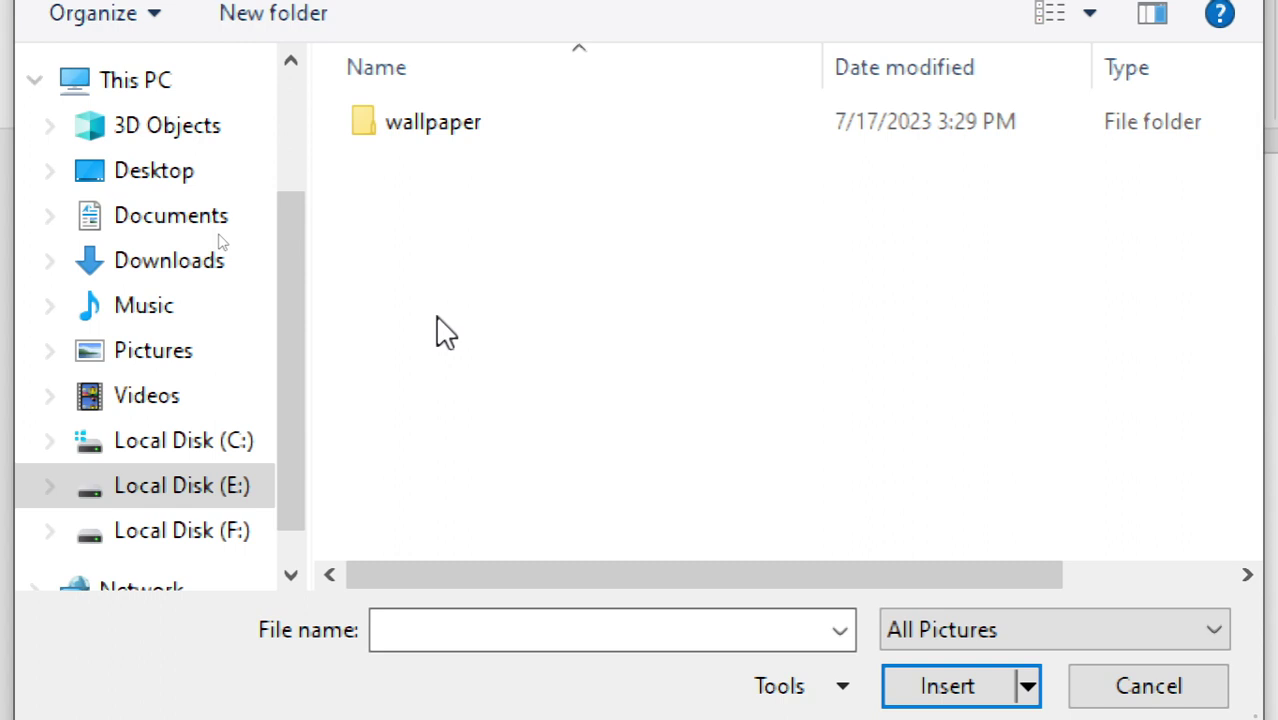
{"action": "double_click", "coordinate": [423, 104]}
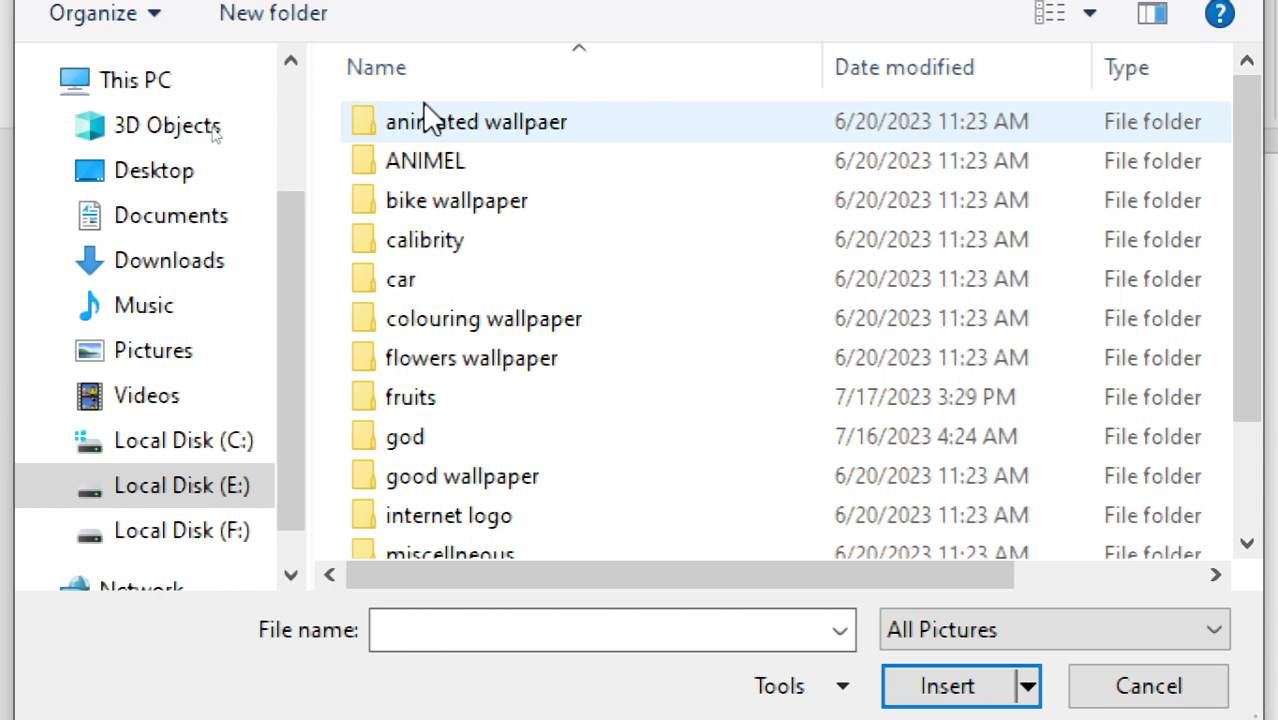
{"action": "double_click", "coordinate": [422, 420]}
- Insert the Ganesha picture 'Copy of lor26v' onto the blank slide
{"action": "scroll", "coordinate": [1123, 260], "scroll_direction": "down", "scroll_amount": 2}
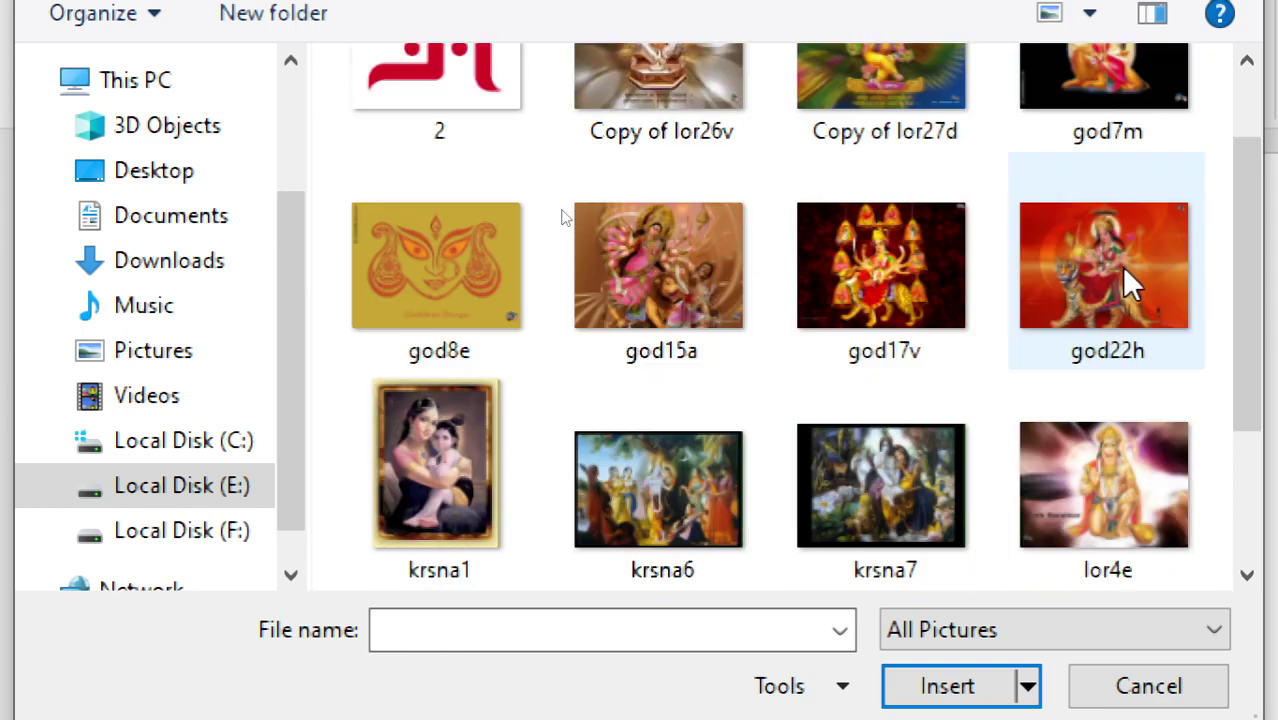
{"action": "scroll", "coordinate": [1123, 265], "scroll_direction": "down", "scroll_amount": 3}
{"action": "scroll", "coordinate": [918, 418], "scroll_direction": "up", "scroll_amount": 2}
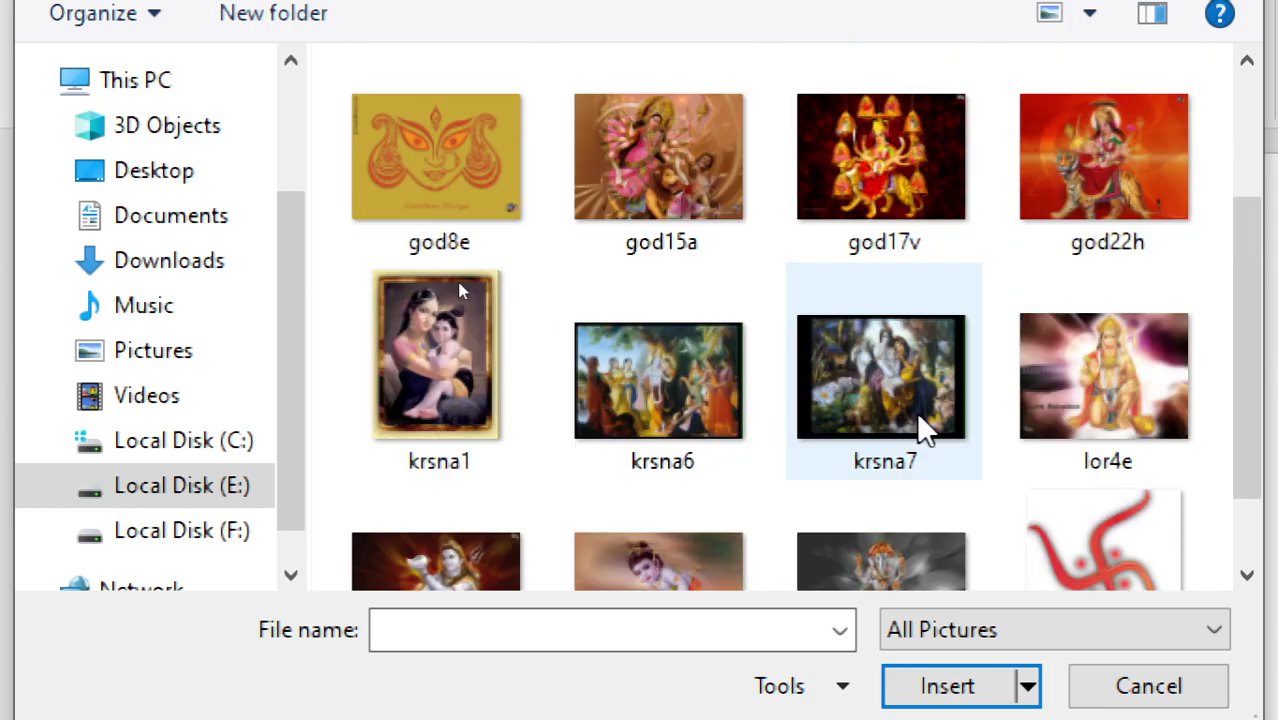
{"action": "scroll", "coordinate": [918, 418], "scroll_direction": "up", "scroll_amount": 3}
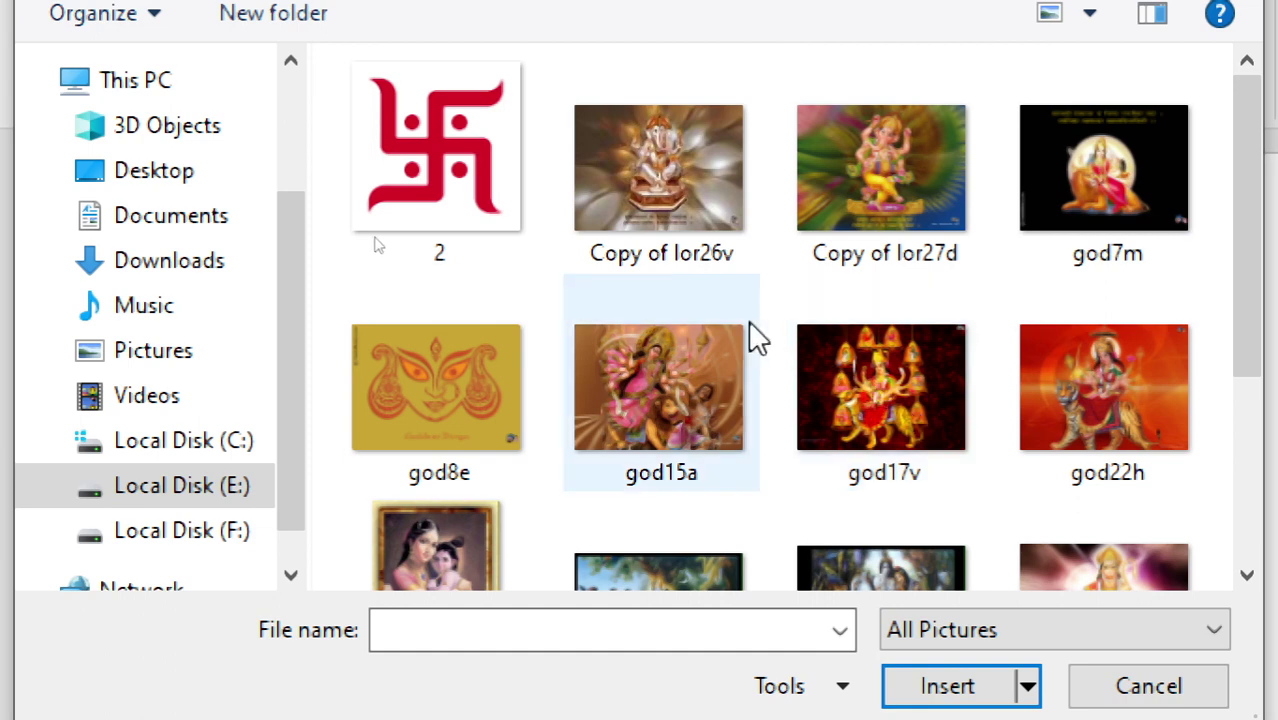
{"action": "left_click", "coordinate": [657, 170]}
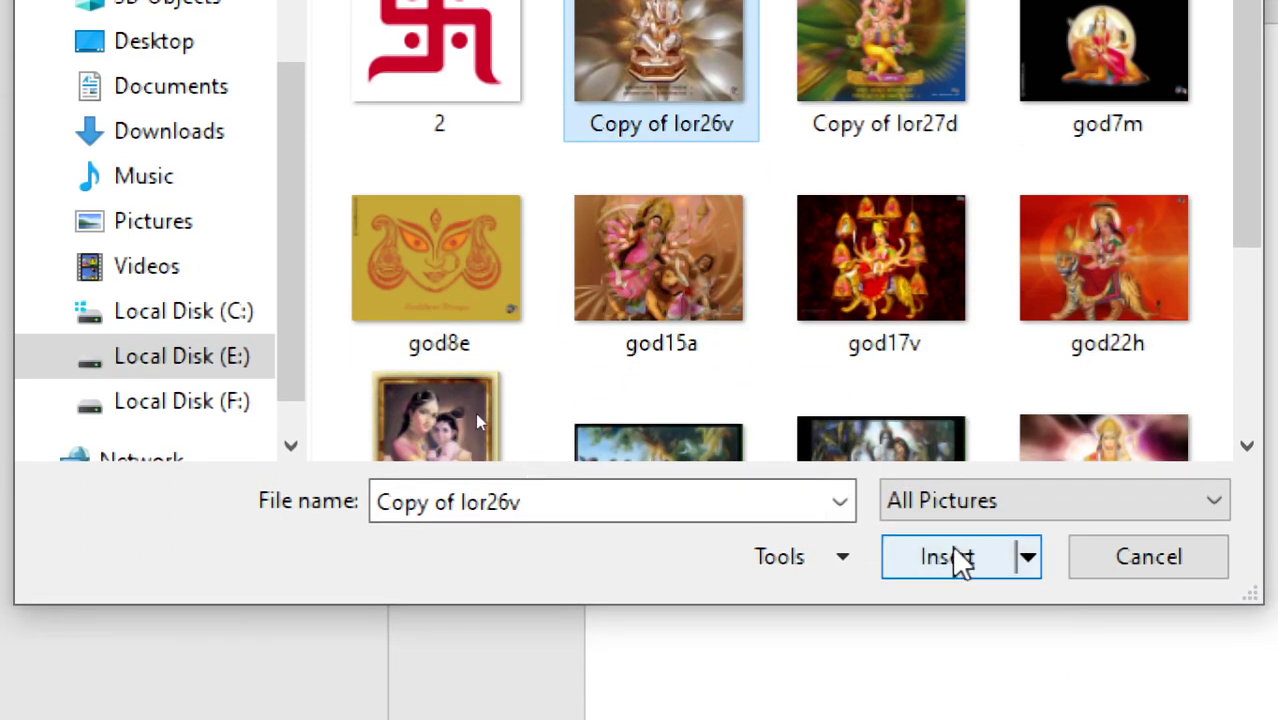
{"action": "left_click", "coordinate": [950, 558]}
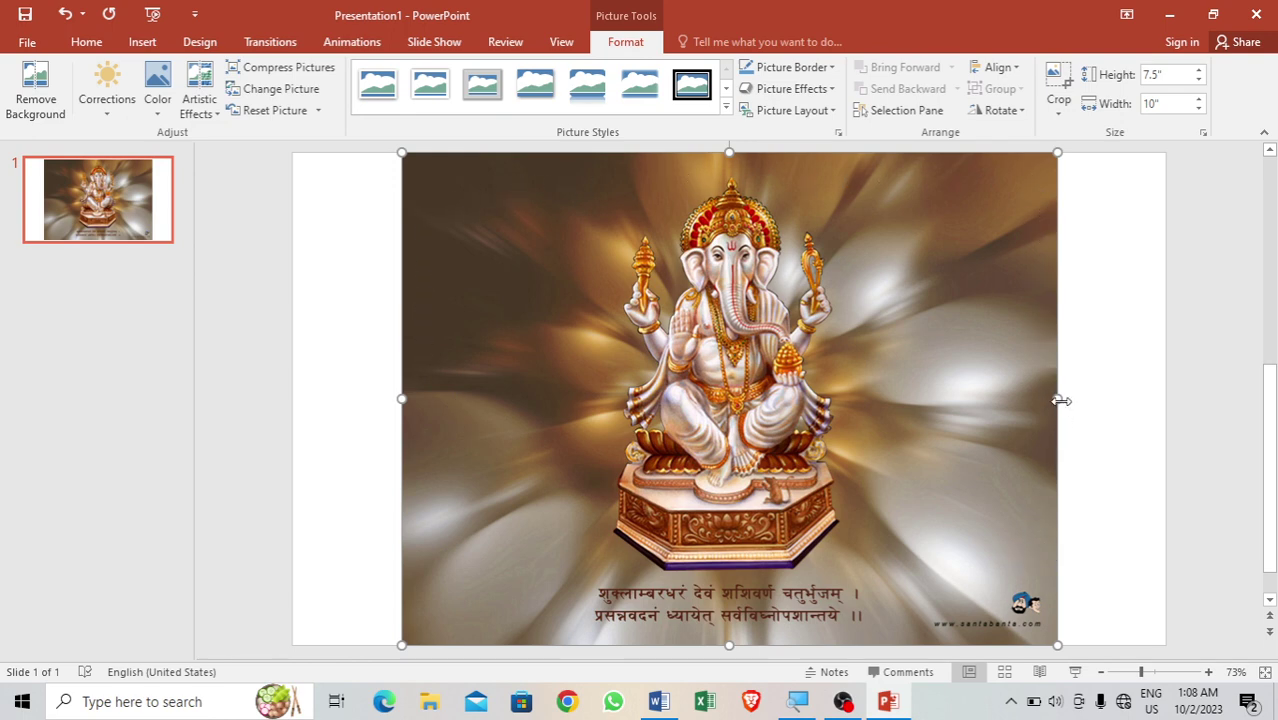
- Drag the Ganesha picture's side handles out to the slide edges, 13.33" wide
{"action": "left_click_drag", "start_coordinate": [1061, 400], "coordinate": [1111, 402]}
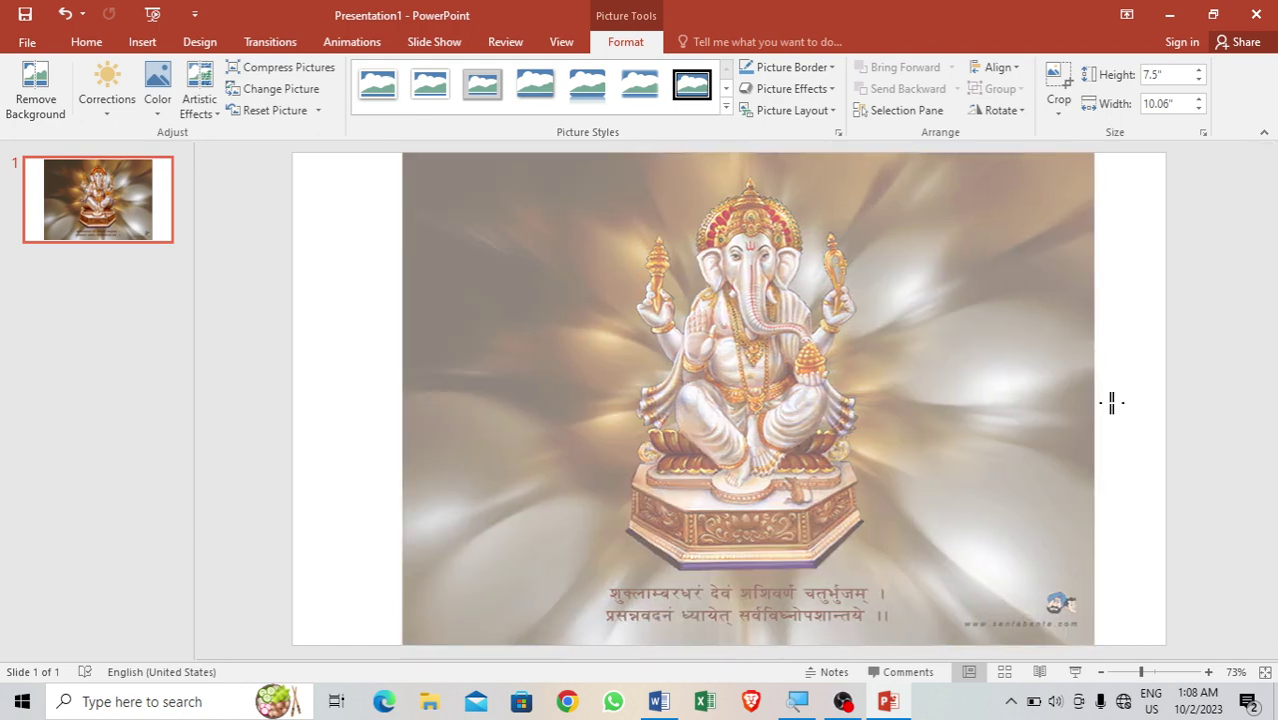
{"action": "left_click_drag", "start_coordinate": [1111, 402], "coordinate": [1165, 402]}
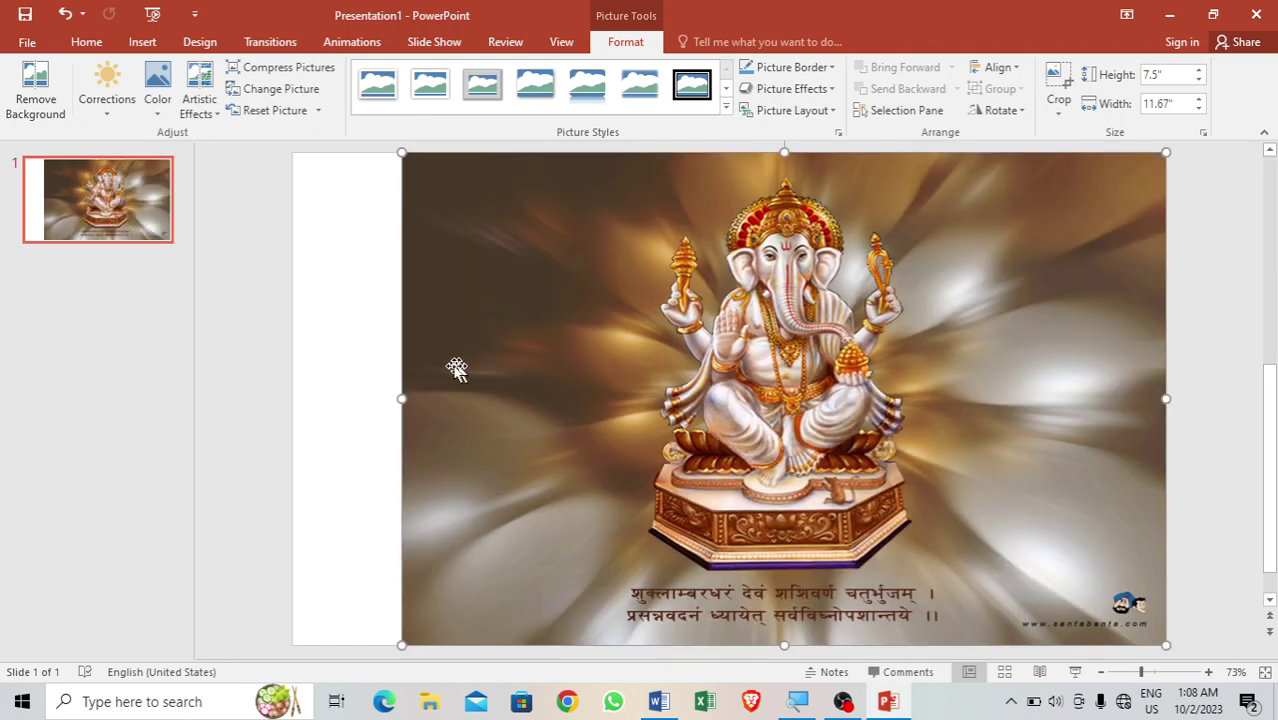
{"action": "left_click_drag", "start_coordinate": [401, 398], "coordinate": [293, 403]}
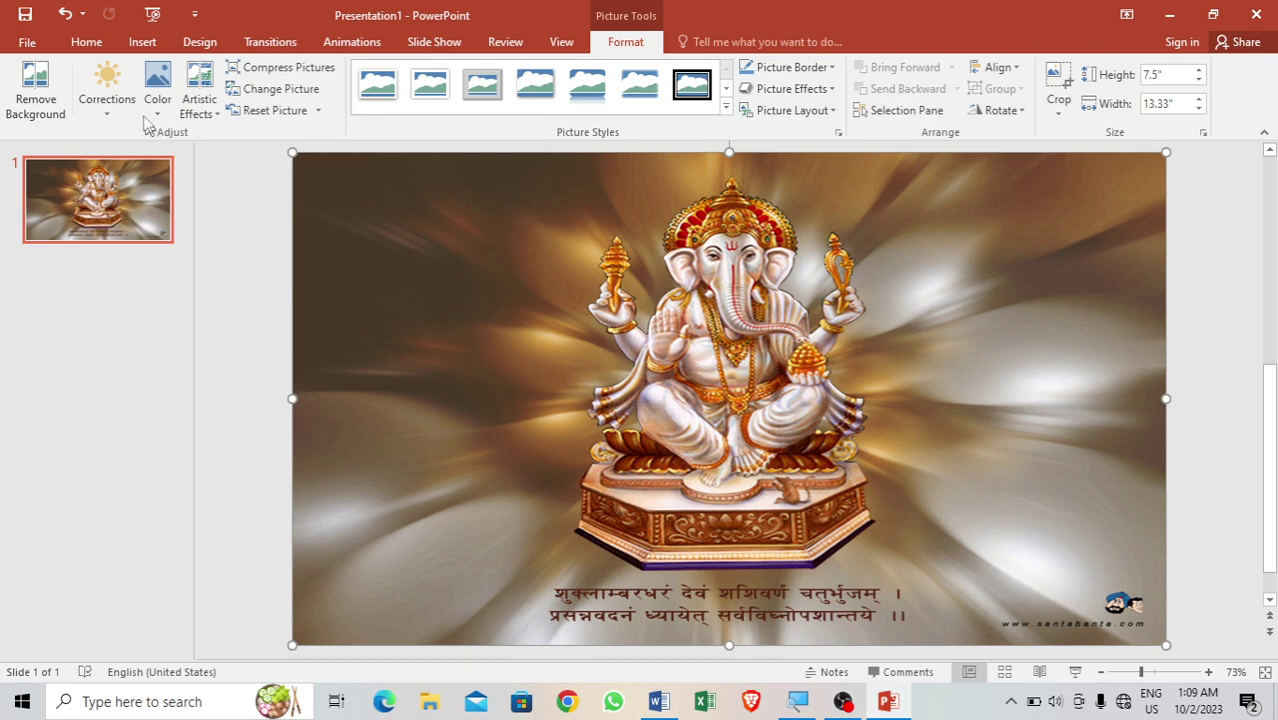
- From the Home tab's New Slide menu, add a Title Only slide after the Ganesha slide
{"action": "left_click", "coordinate": [84, 42]}
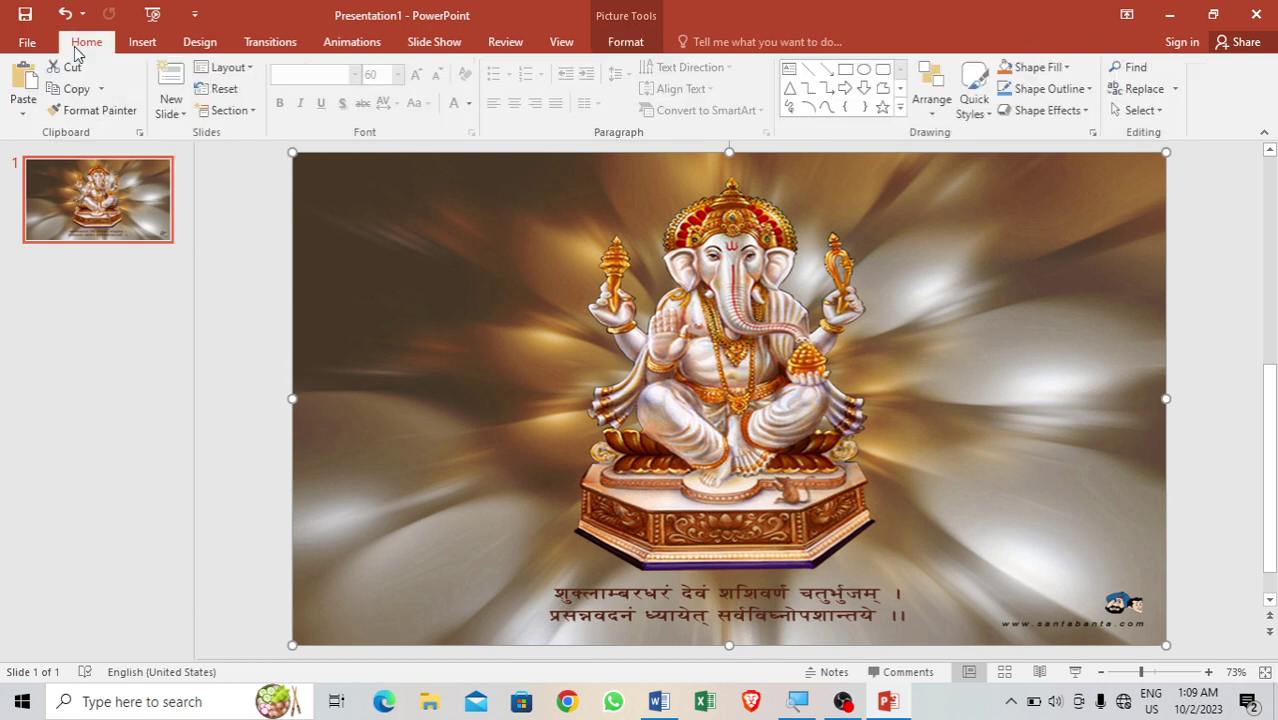
{"action": "left_click", "coordinate": [165, 113]}
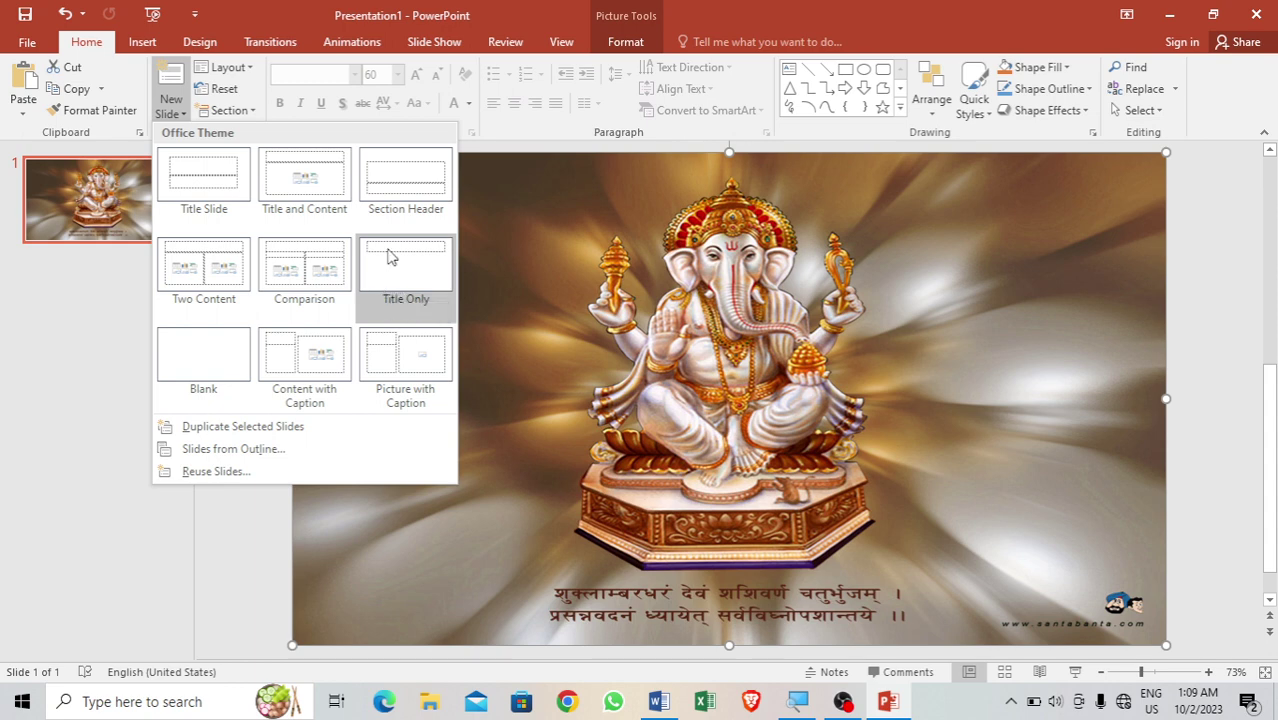
{"action": "left_click", "coordinate": [390, 257]}
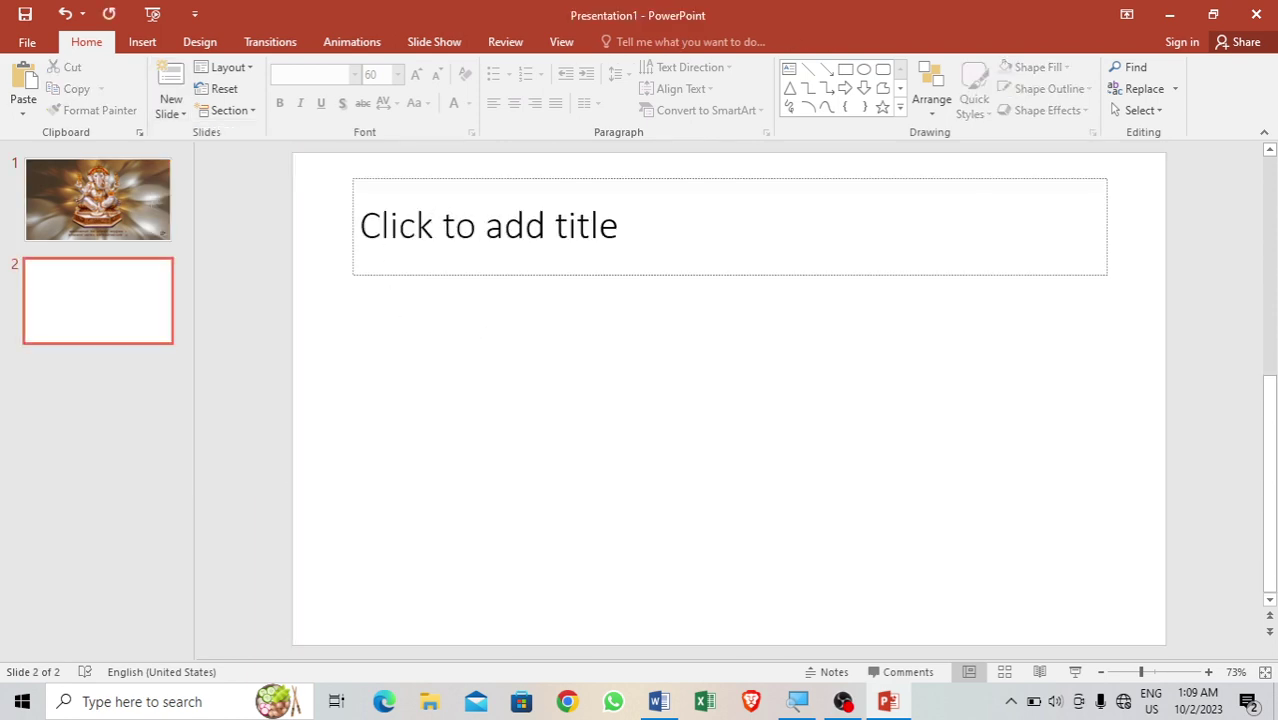
- Type 'Computer' as slide 2's title and select the word
{"action": "left_click", "coordinate": [600, 226]}
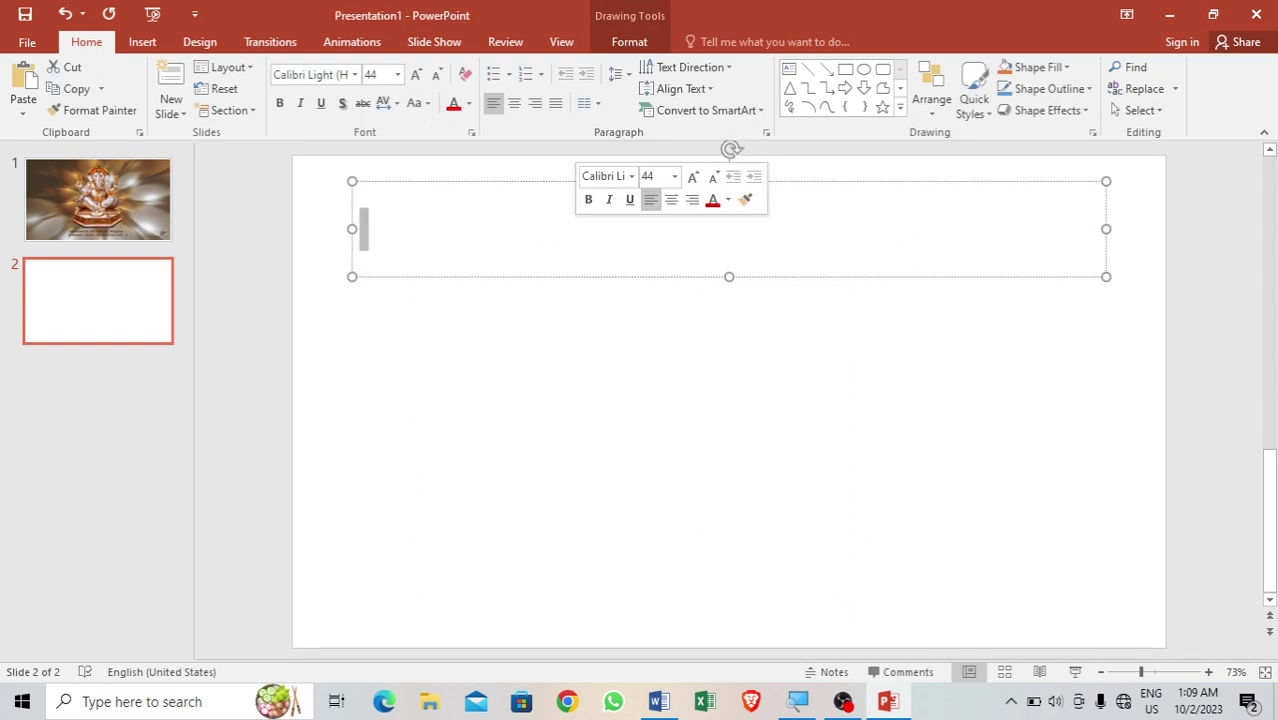
{"action": "type", "text": "C"}
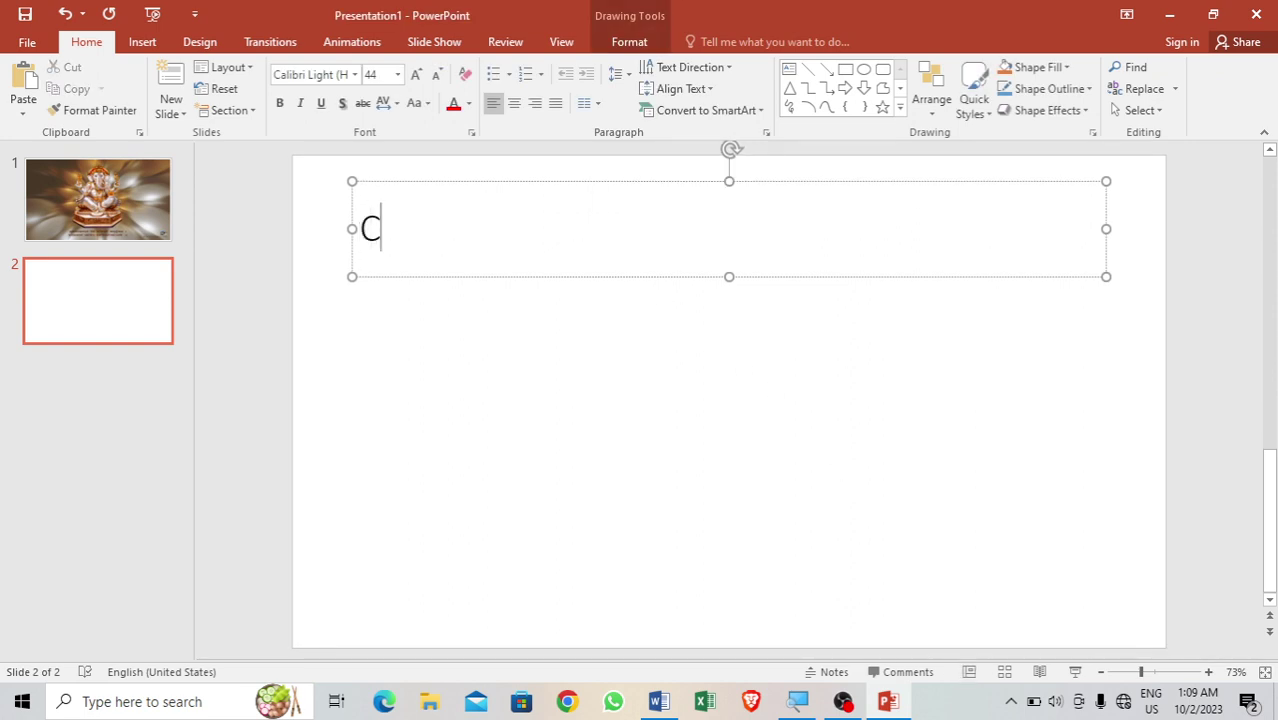
{"action": "type", "text": "omputer"}
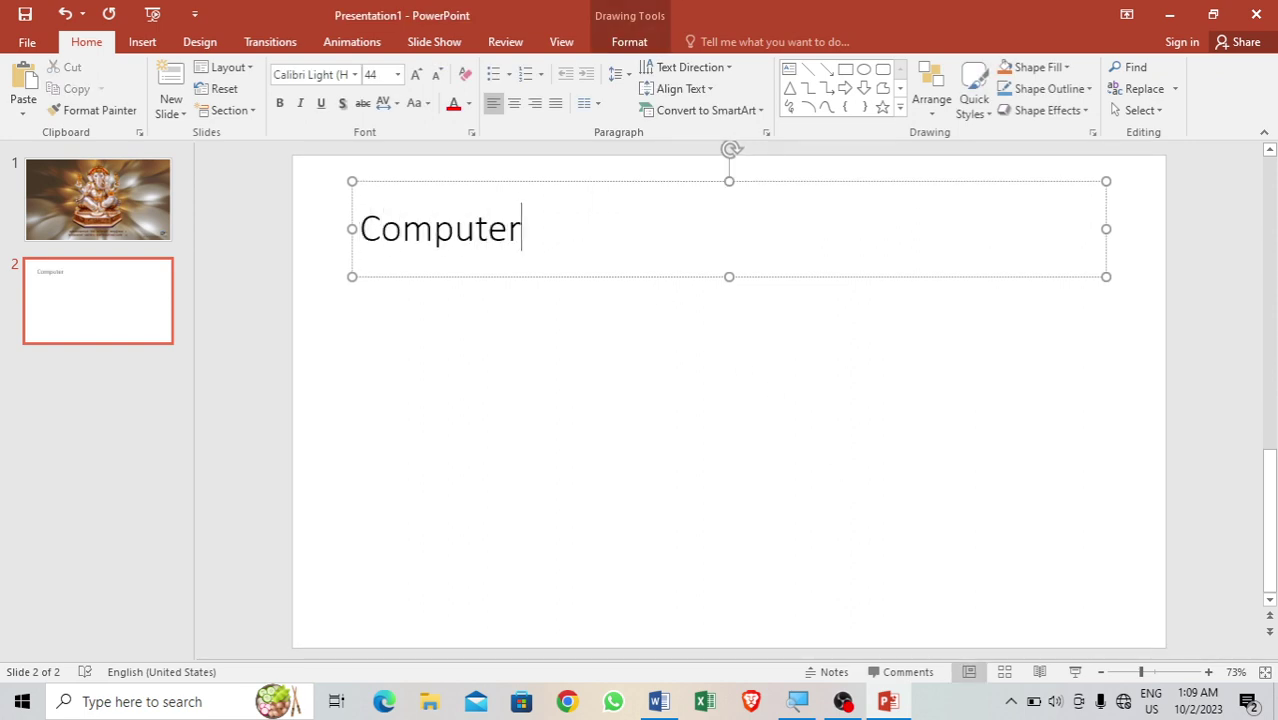
{"action": "double_click", "coordinate": [520, 228]}
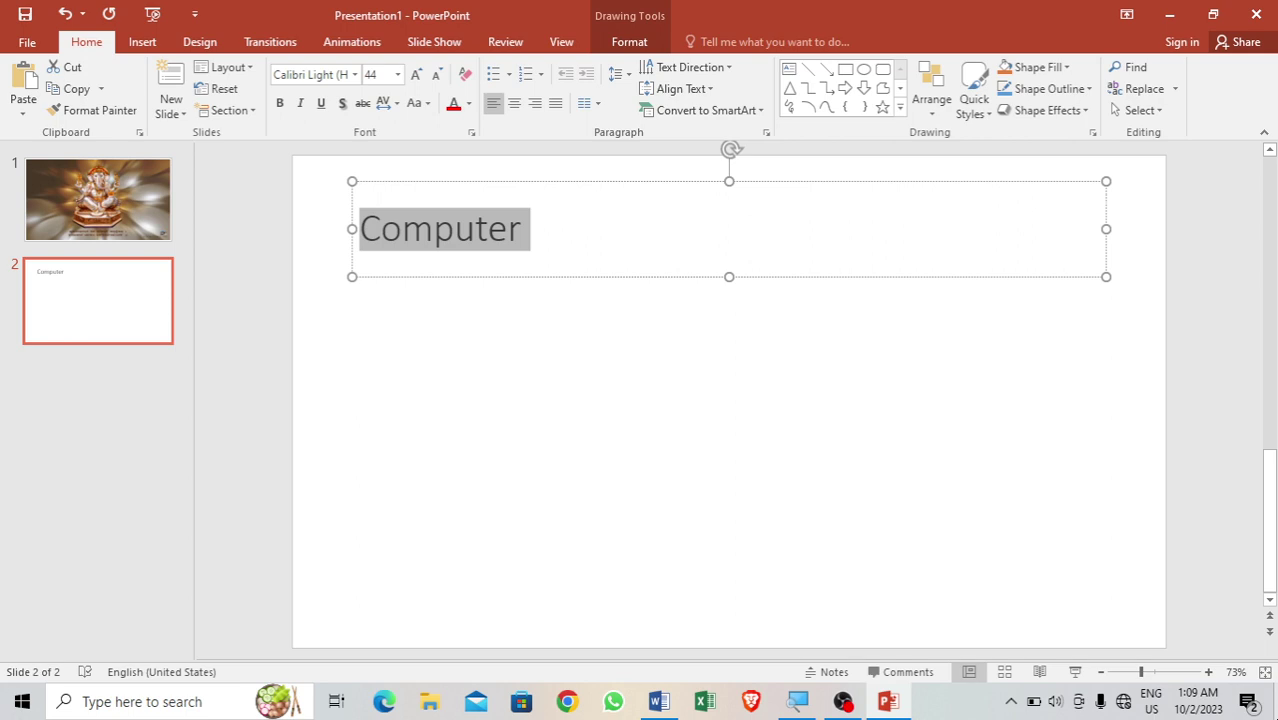
- Enlarge the slide 2 'Computer' title to 96 pt, then centre it and make it bold
{"action": "key", "text": "ctrl+bracketright"}
{"action": "key", "text": "ctrl+bracketright"}
{"action": "key", "text": "ctrl+bracketright"}
{"action": "key", "text": "ctrl+bracketright"}
{"action": "key", "text": "ctrl+bracketright"}
{"action": "key", "text": "ctrl+bracketright"}
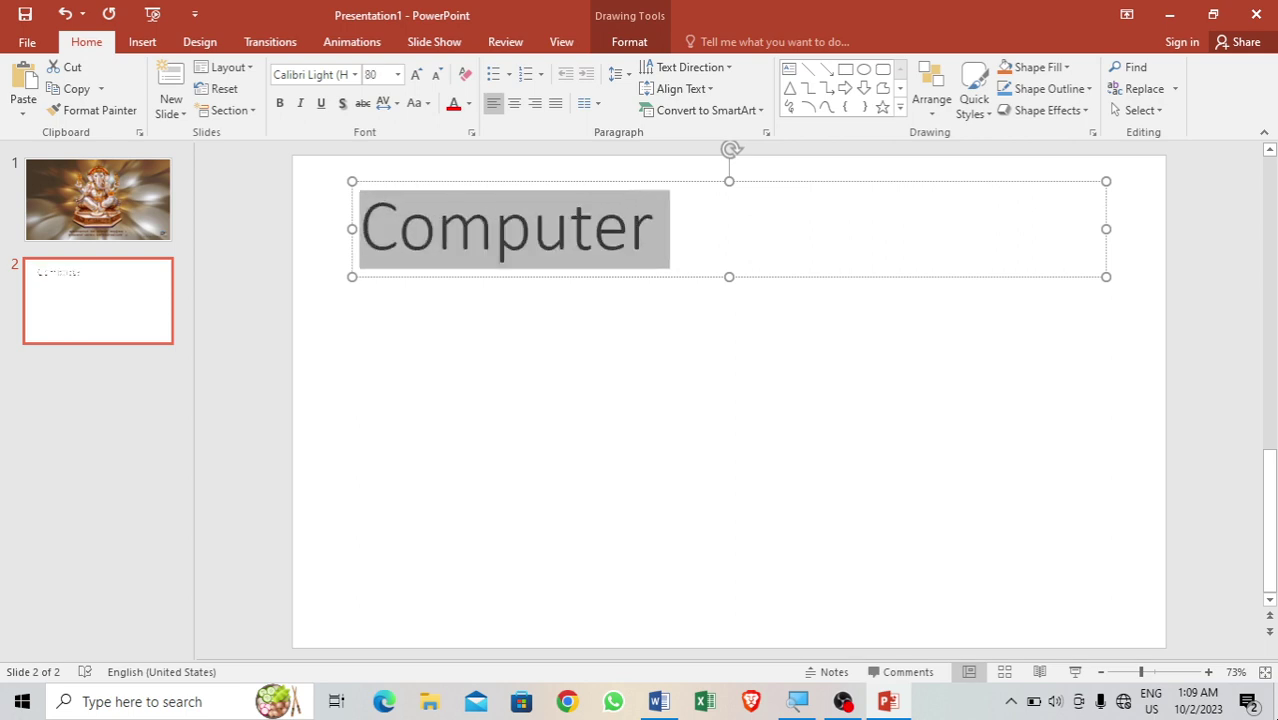
{"action": "key", "text": "ctrl+bracketright"}
{"action": "key", "text": "ctrl+bracketright"}
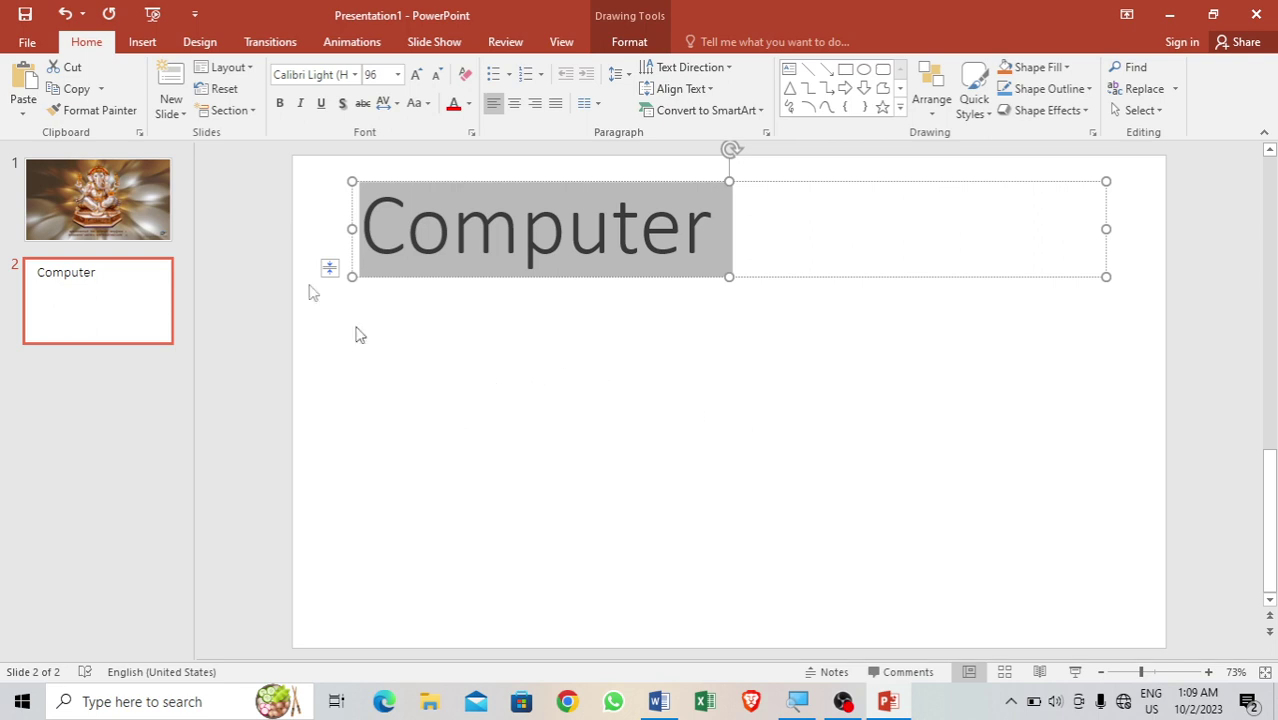
{"action": "left_click", "coordinate": [398, 75]}
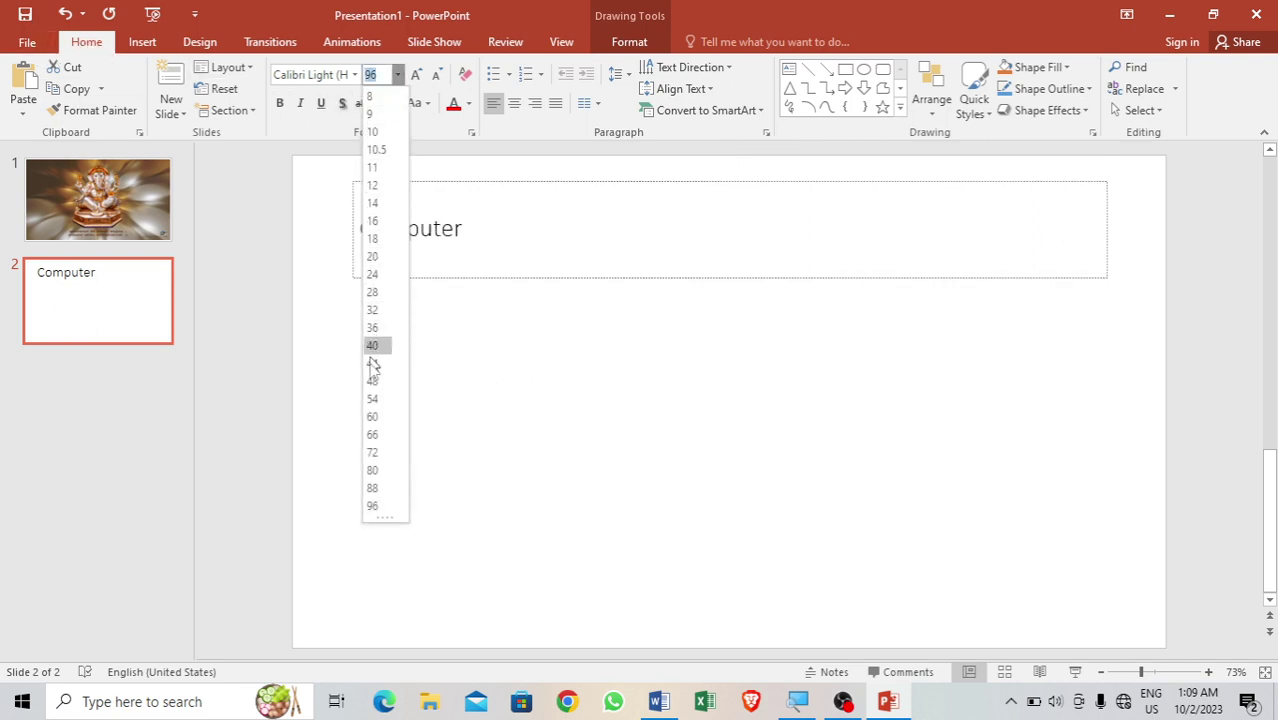
{"action": "left_click", "coordinate": [374, 435]}
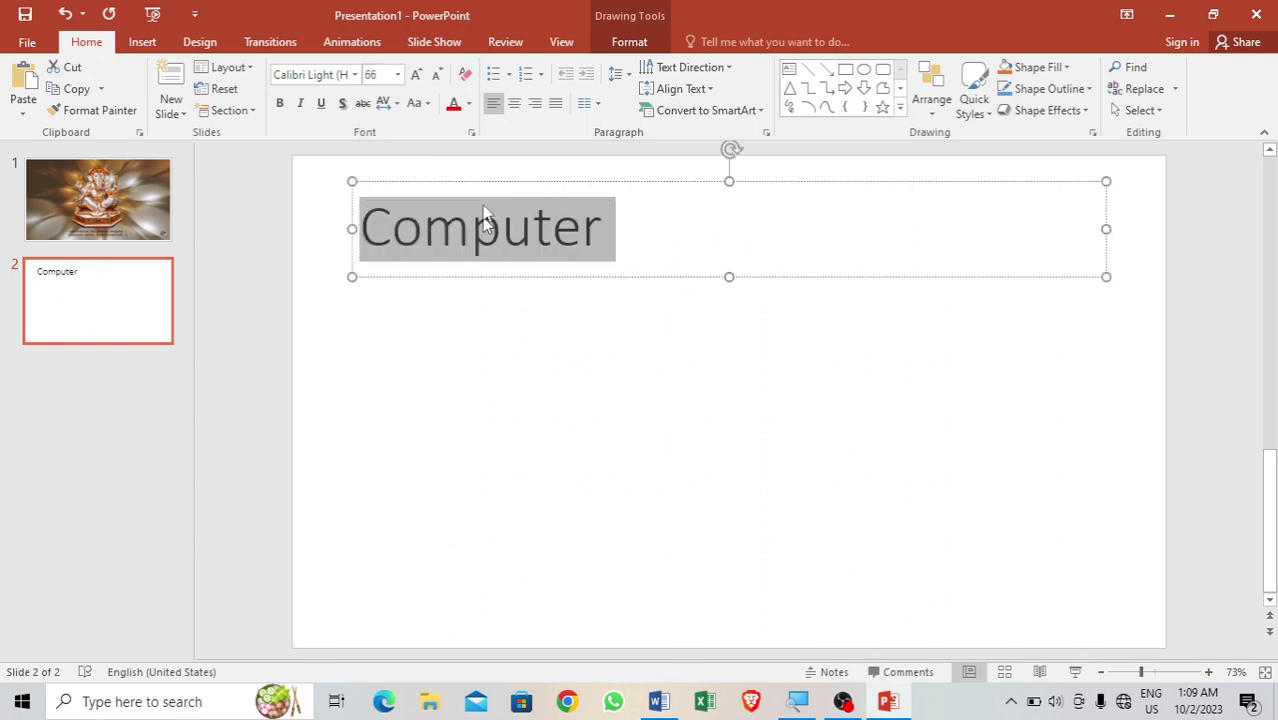
{"action": "left_click", "coordinate": [421, 76]}
{"action": "left_click", "coordinate": [421, 76]}
{"action": "left_click", "coordinate": [421, 76]}
{"action": "left_click", "coordinate": [421, 76]}
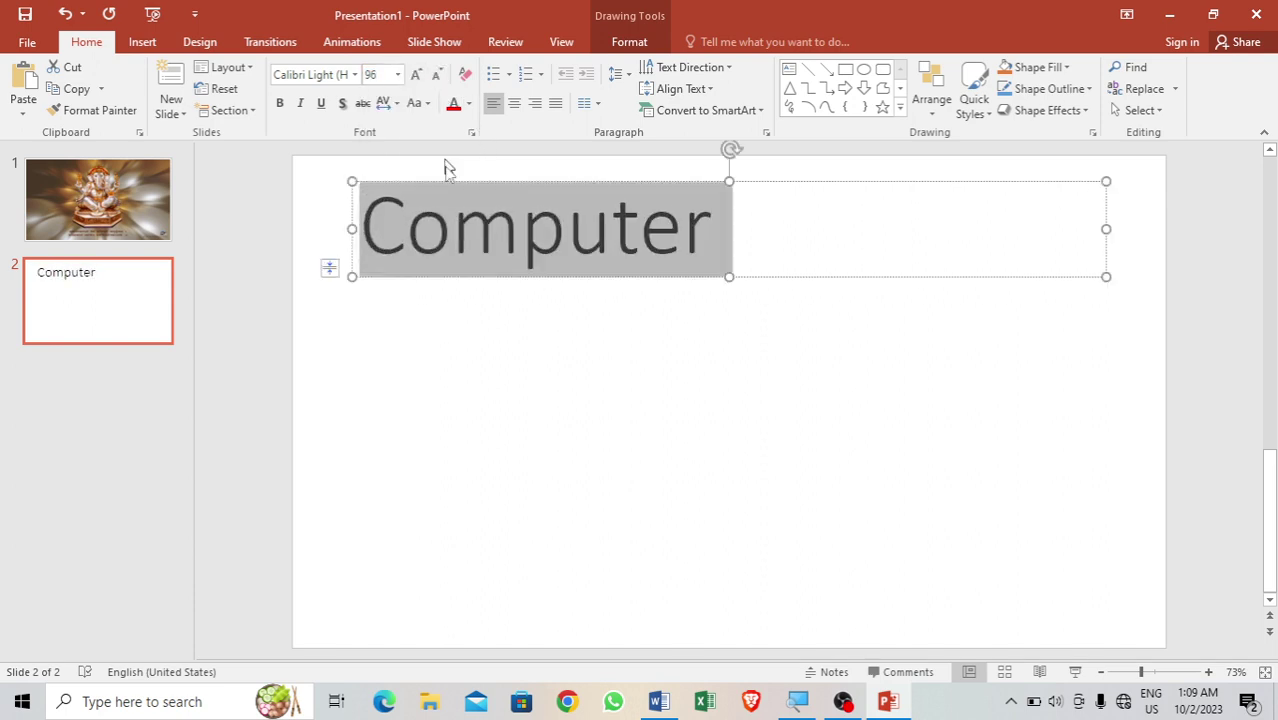
{"action": "left_click", "coordinate": [517, 104]}
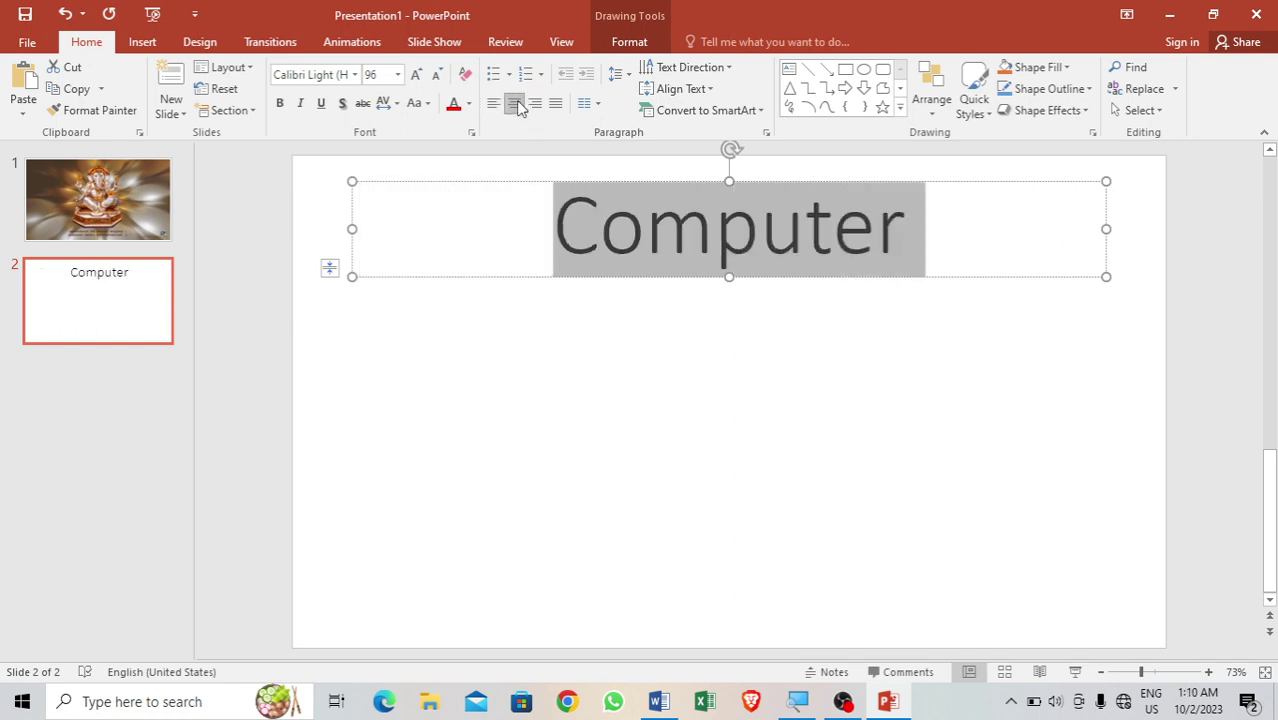
{"action": "left_click", "coordinate": [280, 104]}
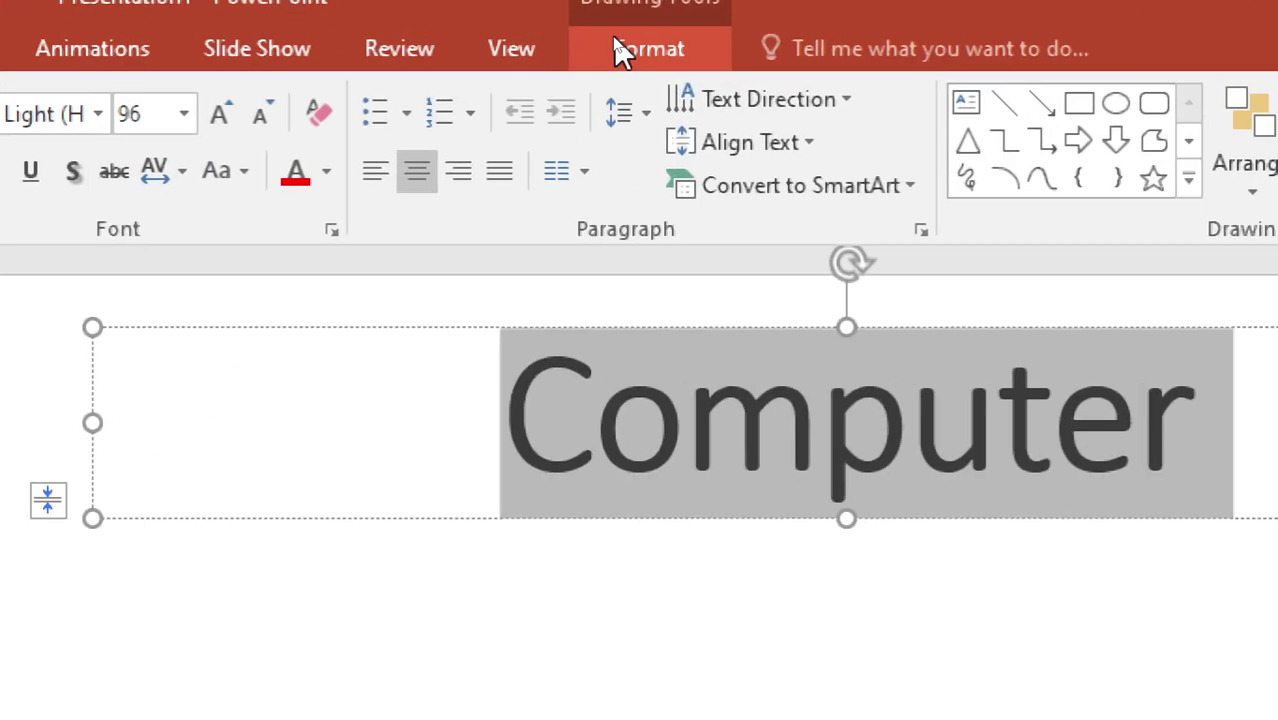
- Style the 'Computer' title with a shadowed WordArt style and a dark red text fill
{"action": "left_click", "coordinate": [619, 38]}
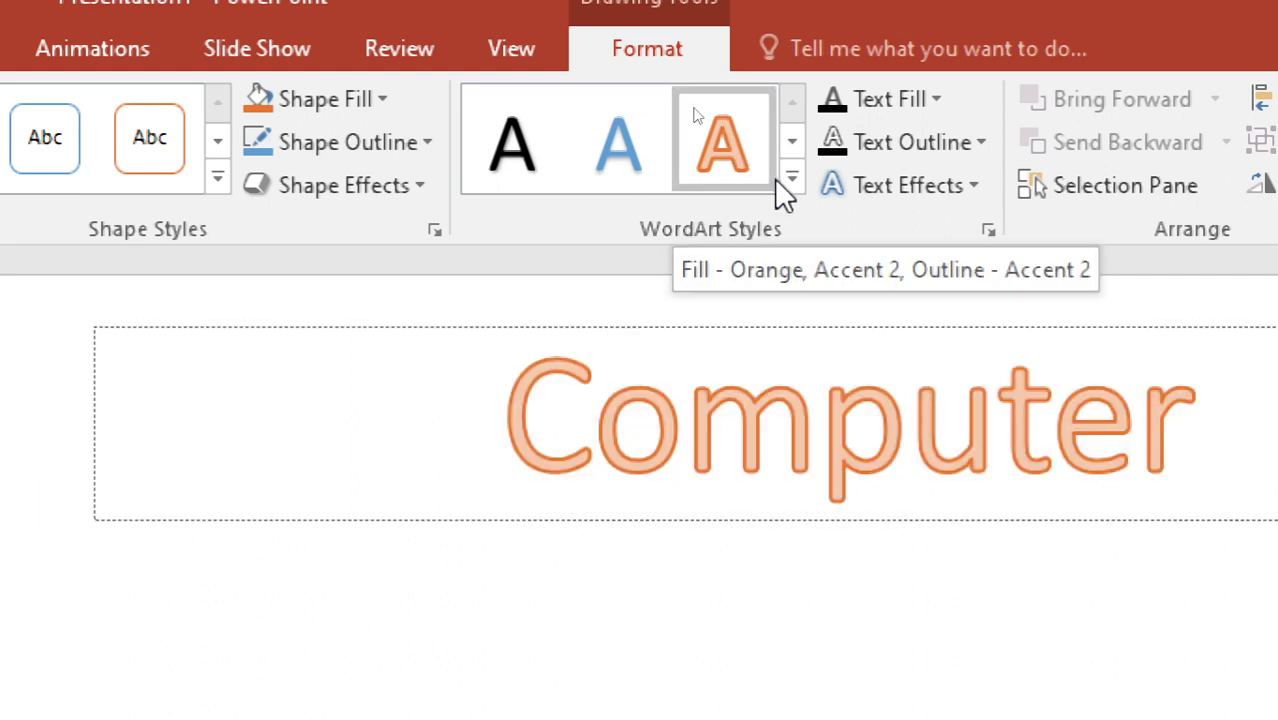
{"action": "left_click", "coordinate": [790, 182]}
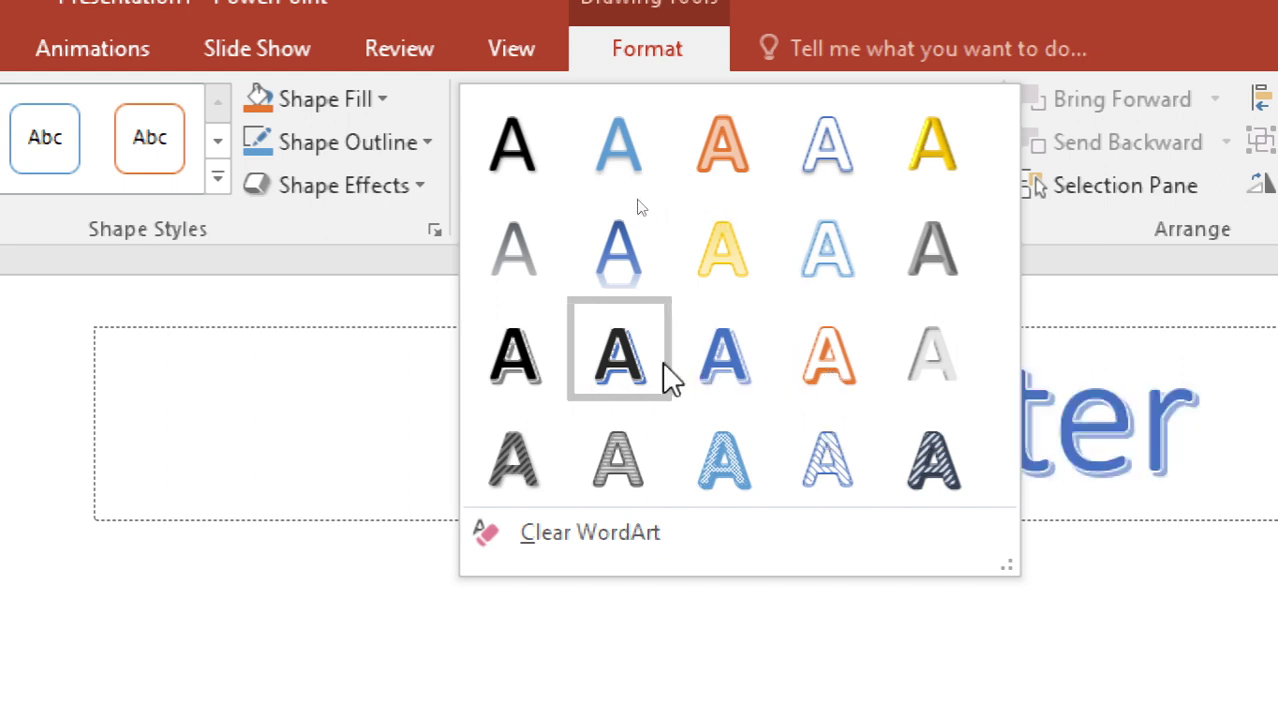
{"action": "left_click", "coordinate": [514, 348]}
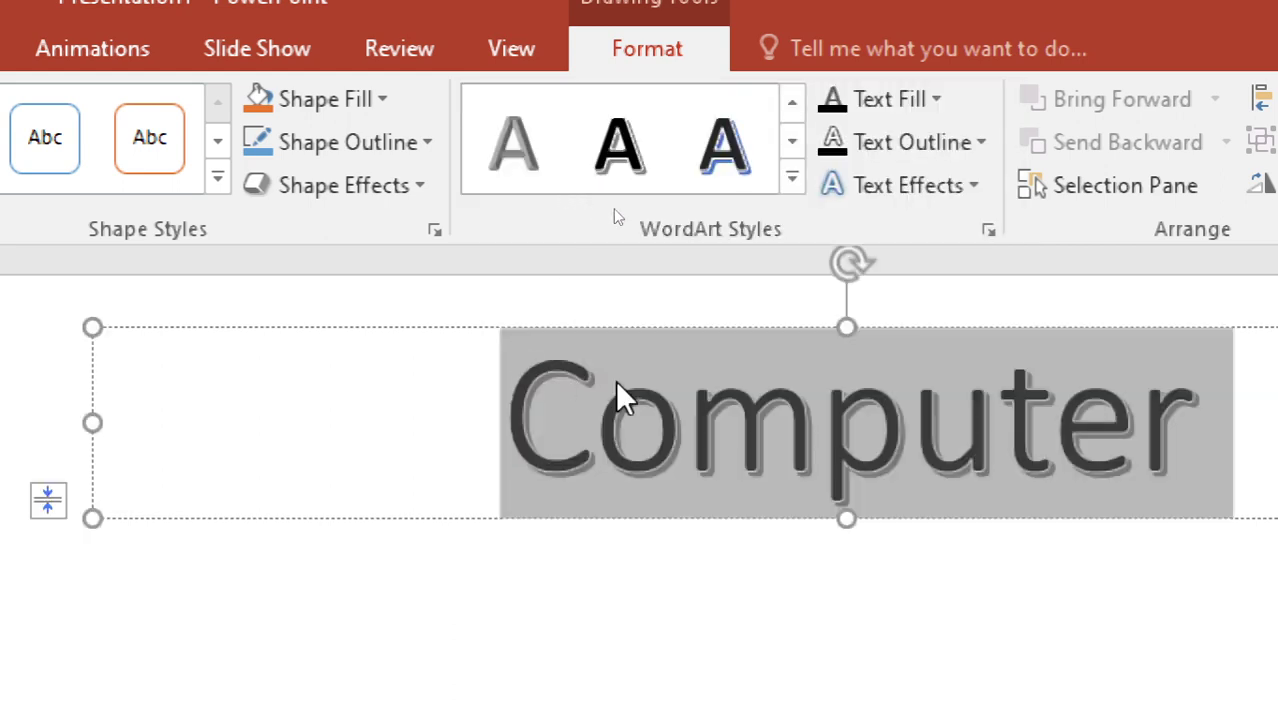
{"action": "left_click", "coordinate": [937, 97]}
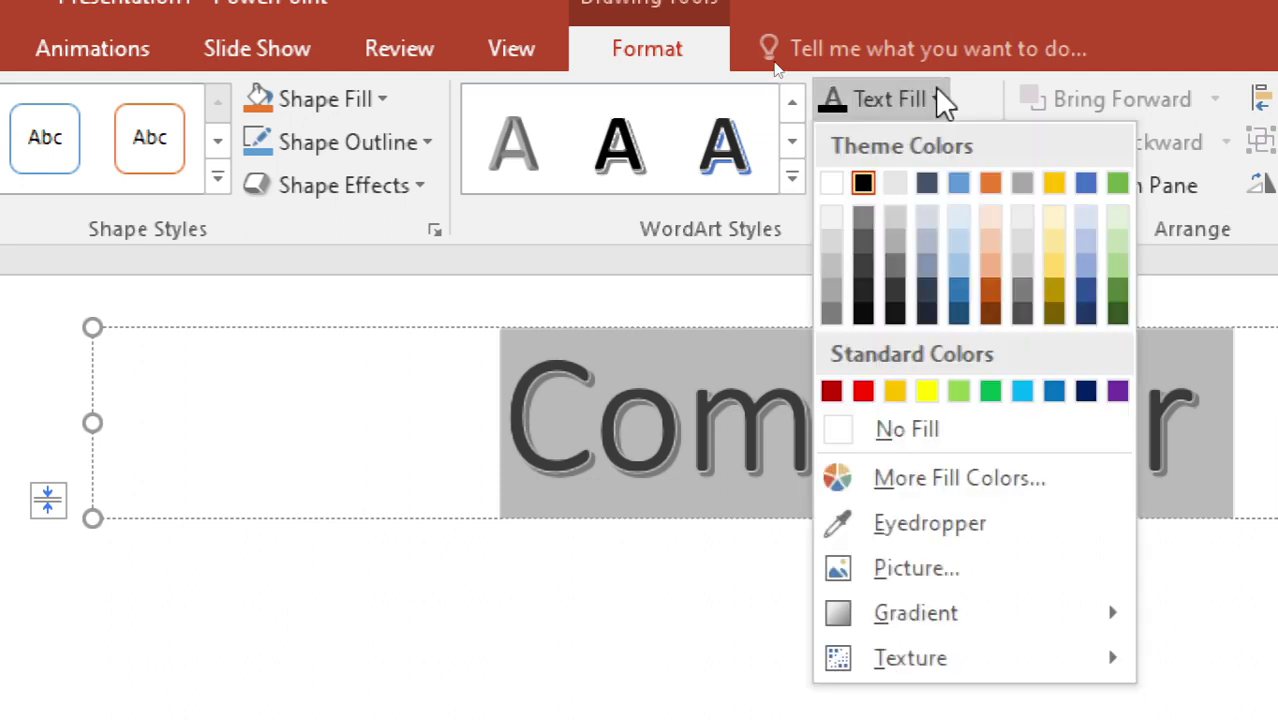
{"action": "left_click", "coordinate": [834, 391]}
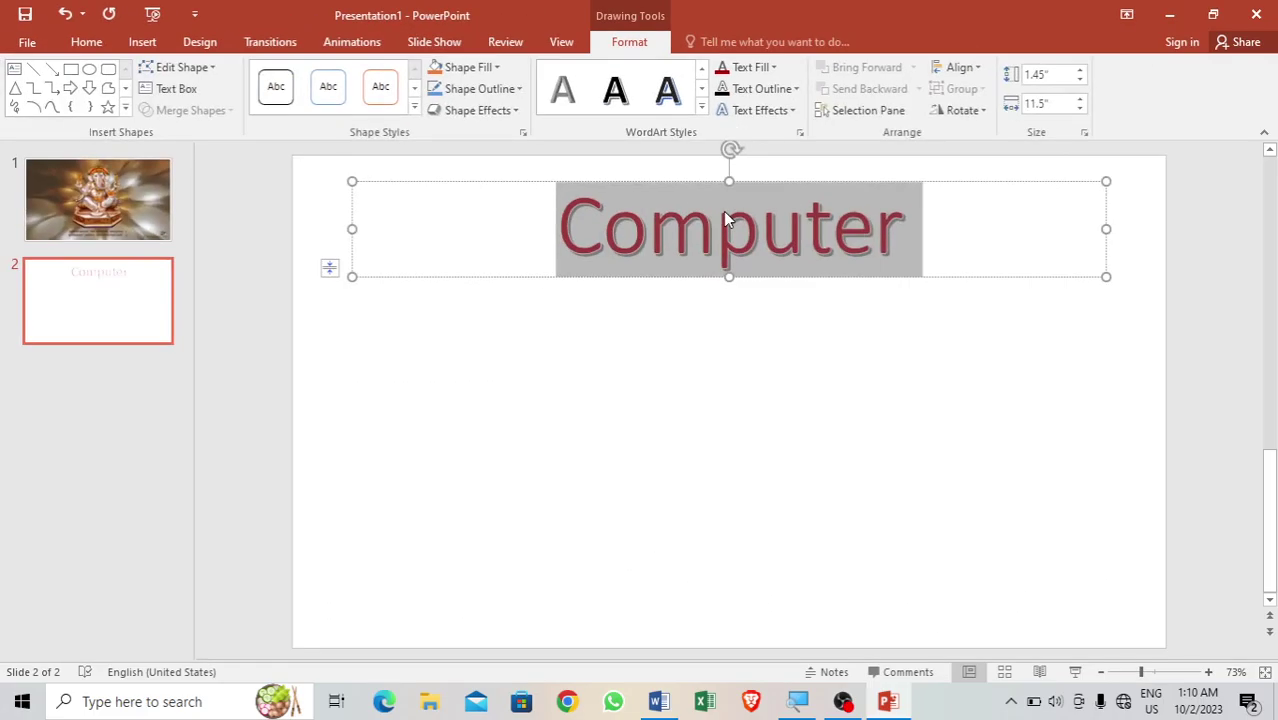
- Grow the 'Computer' title to 138 pt and drag it down to the centre of slide 2
{"action": "left_click", "coordinate": [88, 44]}
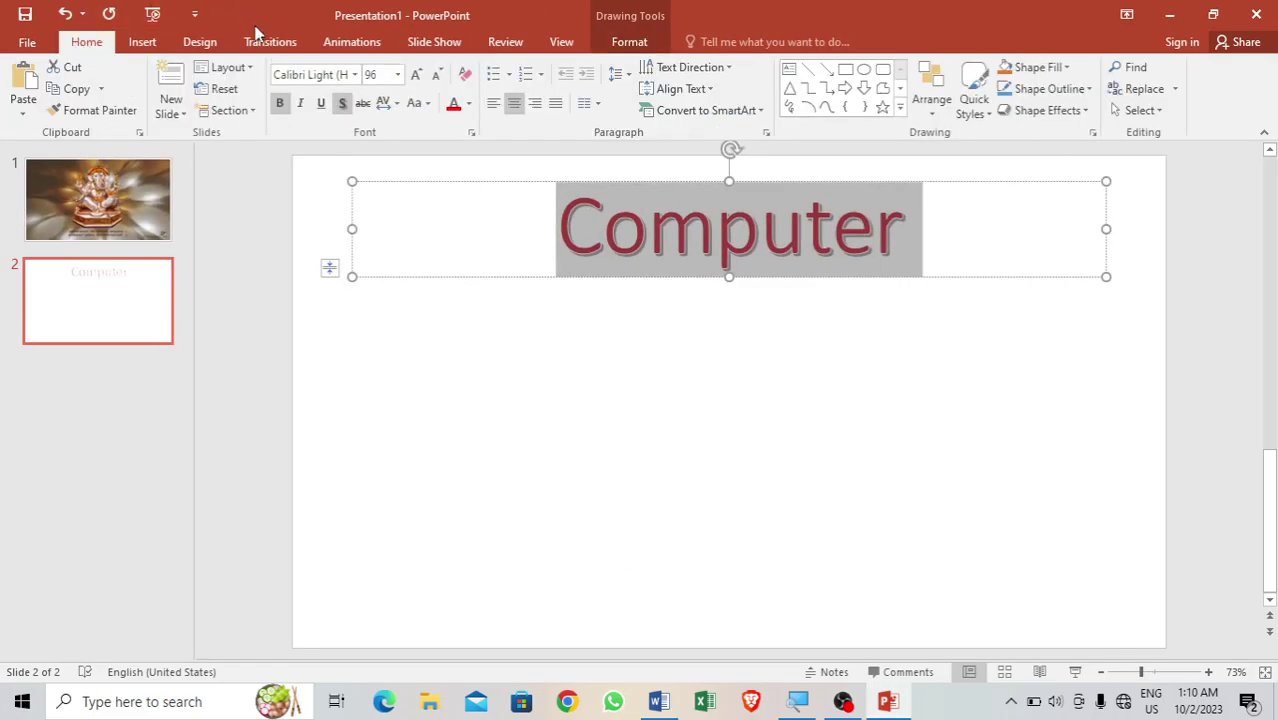
{"action": "left_click", "coordinate": [418, 76]}
{"action": "left_click", "coordinate": [418, 76]}
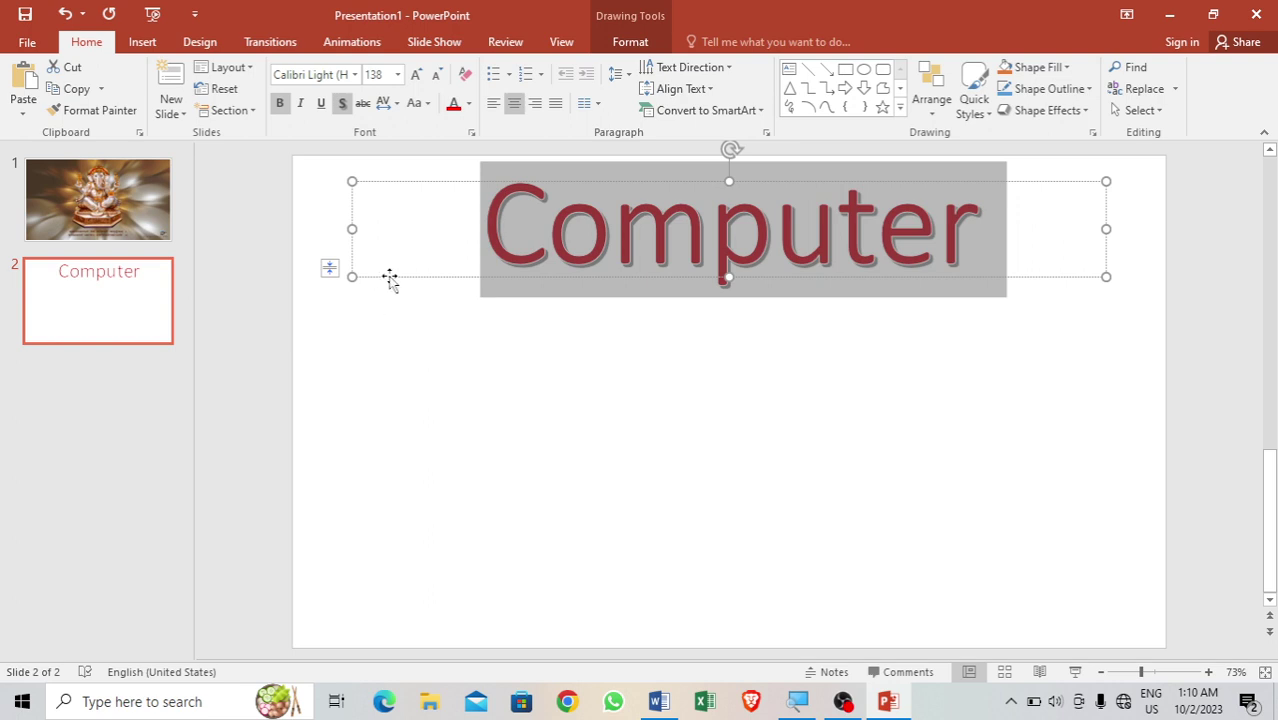
{"action": "left_click_drag", "start_coordinate": [390, 278], "coordinate": [386, 449]}
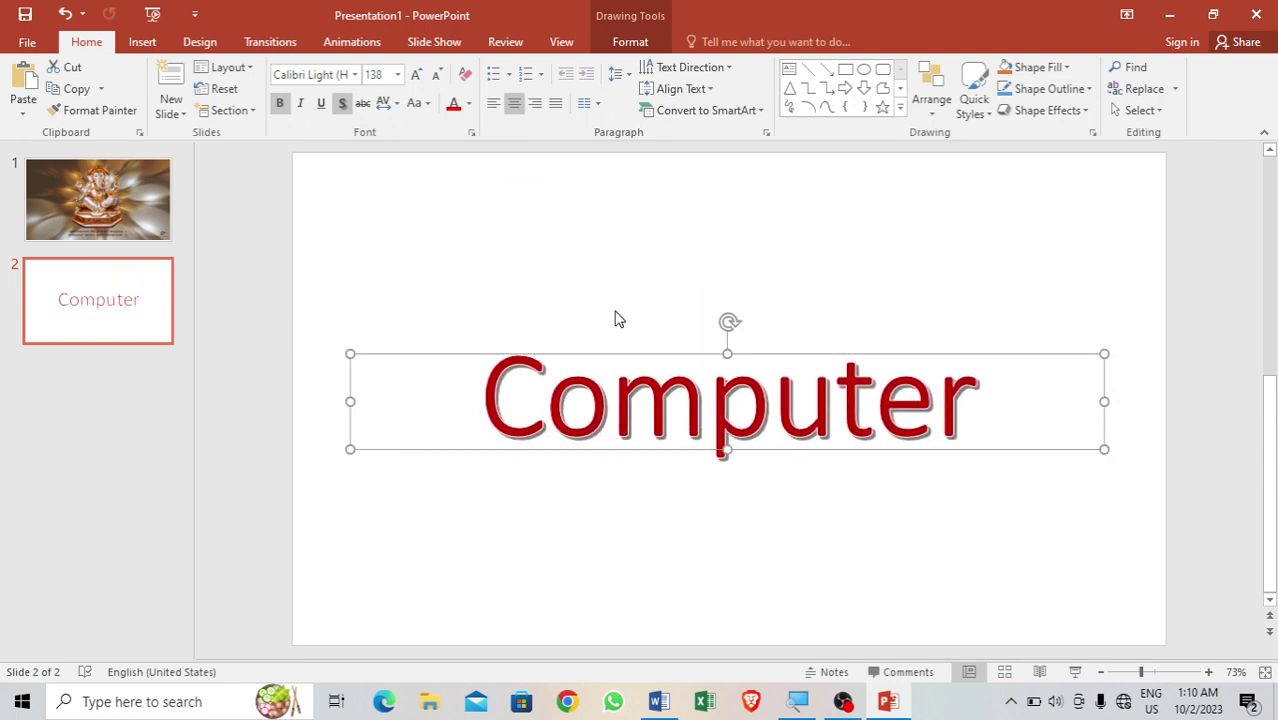
{"action": "left_click", "coordinate": [591, 290]}
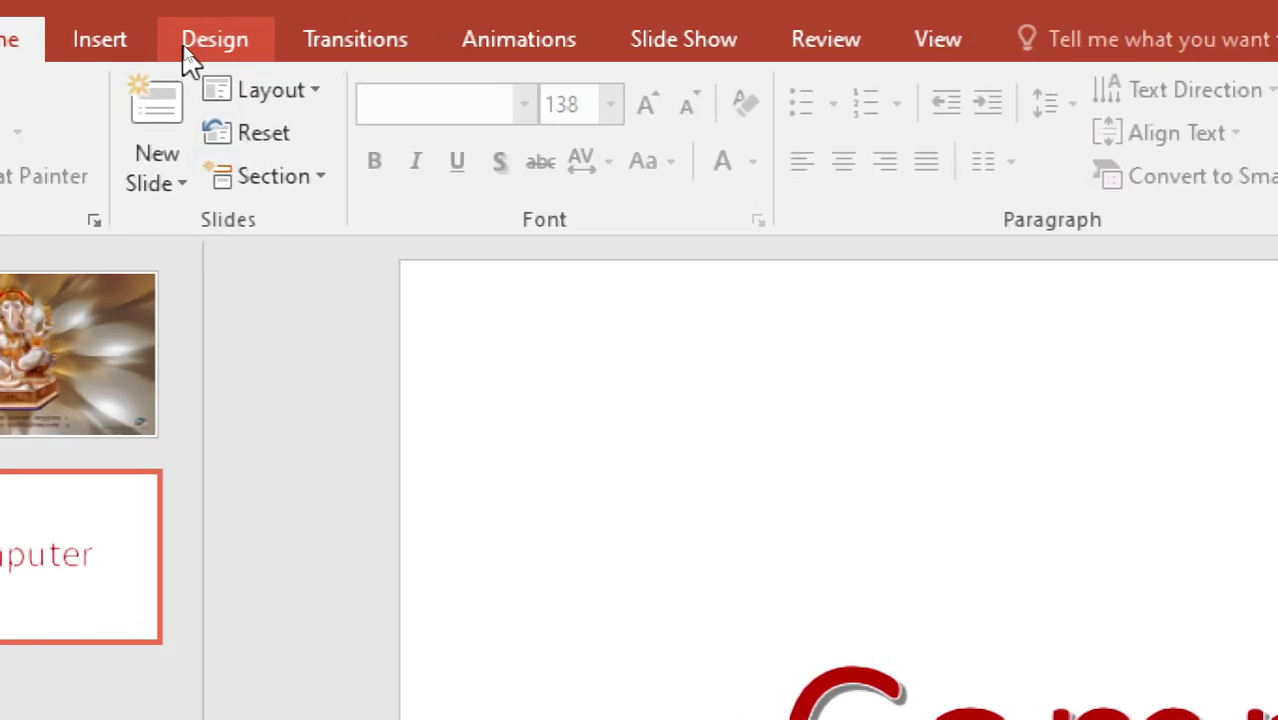
- Apply the Facet theme so slide 2 takes on the green angular design
{"action": "left_click", "coordinate": [198, 42]}
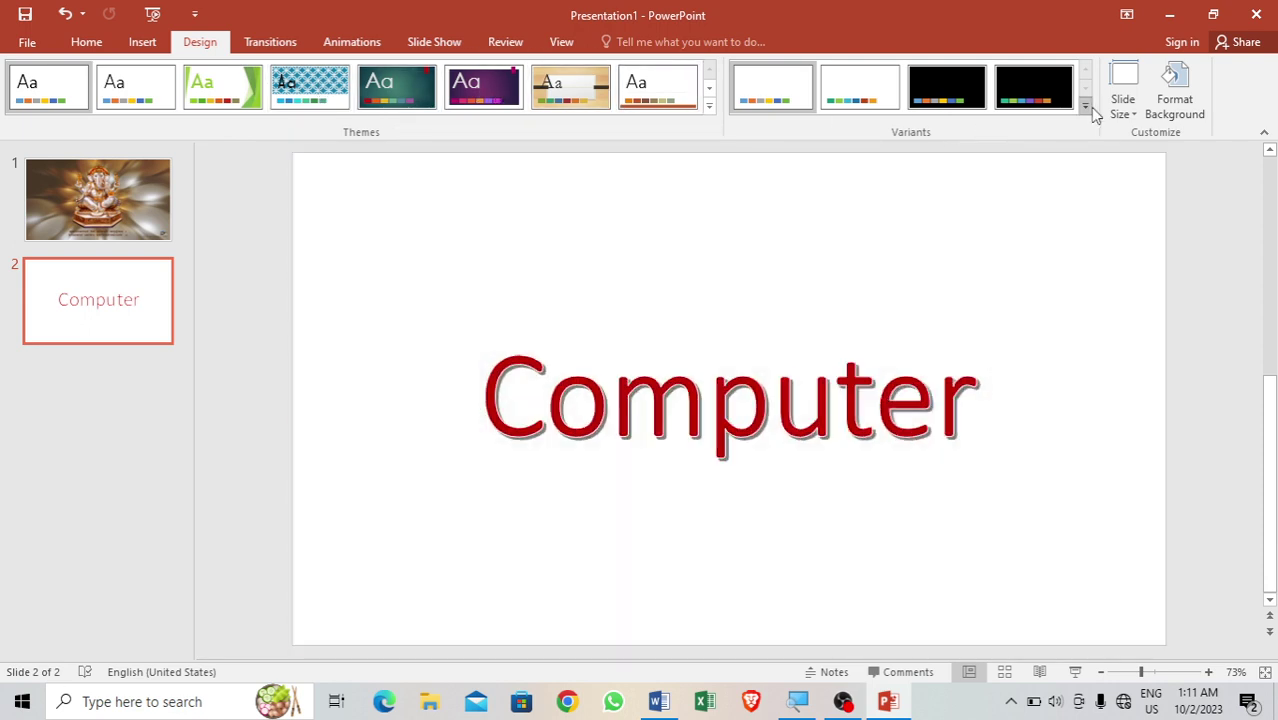
{"action": "left_click", "coordinate": [1087, 106]}
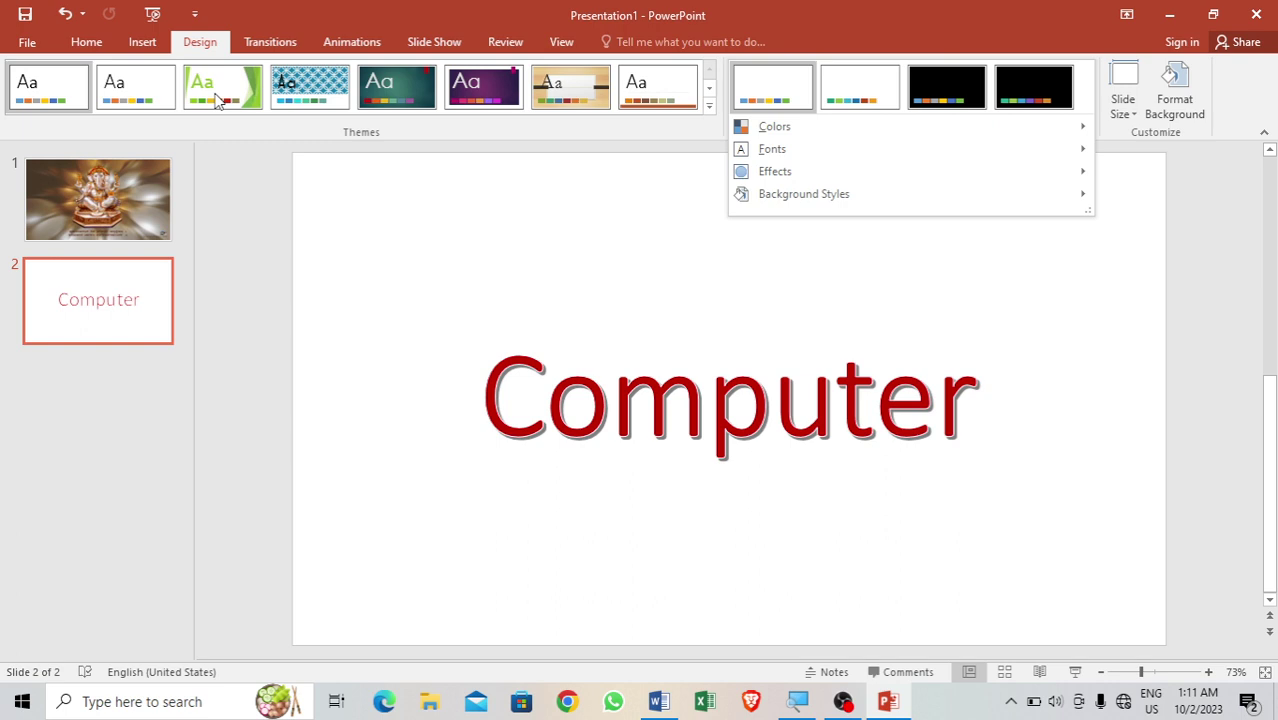
{"action": "left_click", "coordinate": [218, 100]}
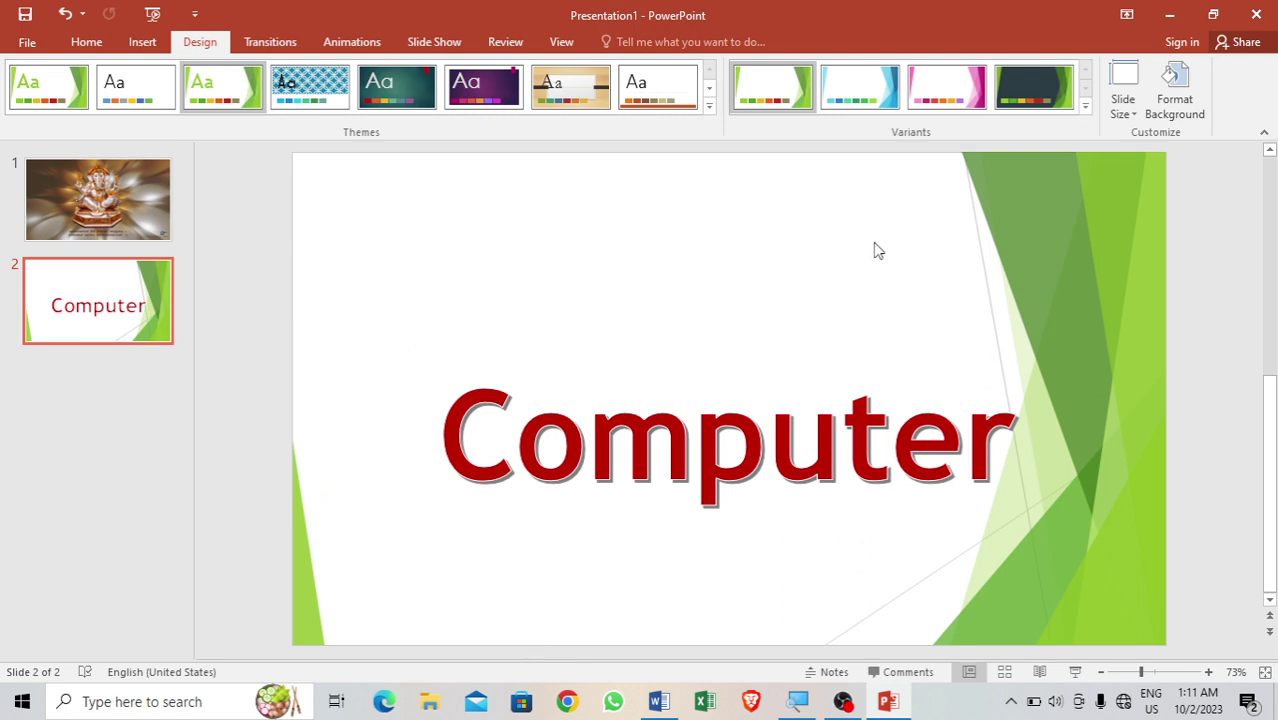
{"action": "left_click", "coordinate": [705, 400]}
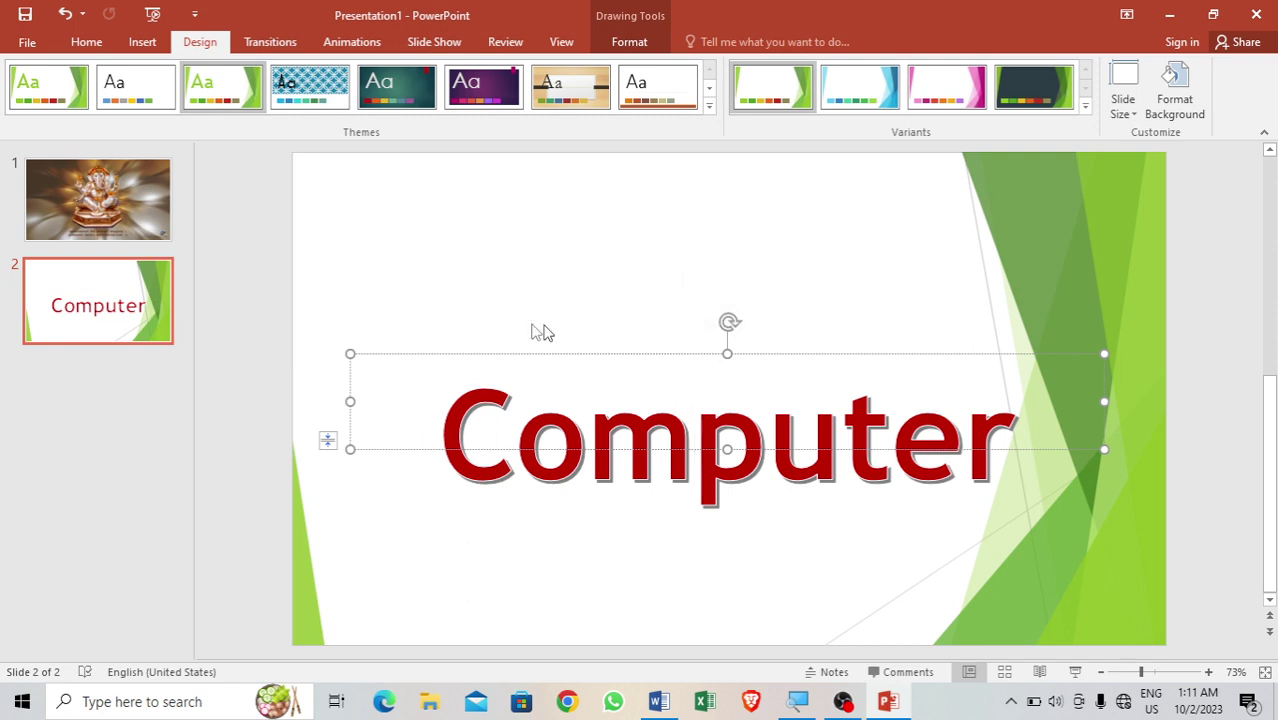
{"action": "left_click", "coordinate": [114, 190]}
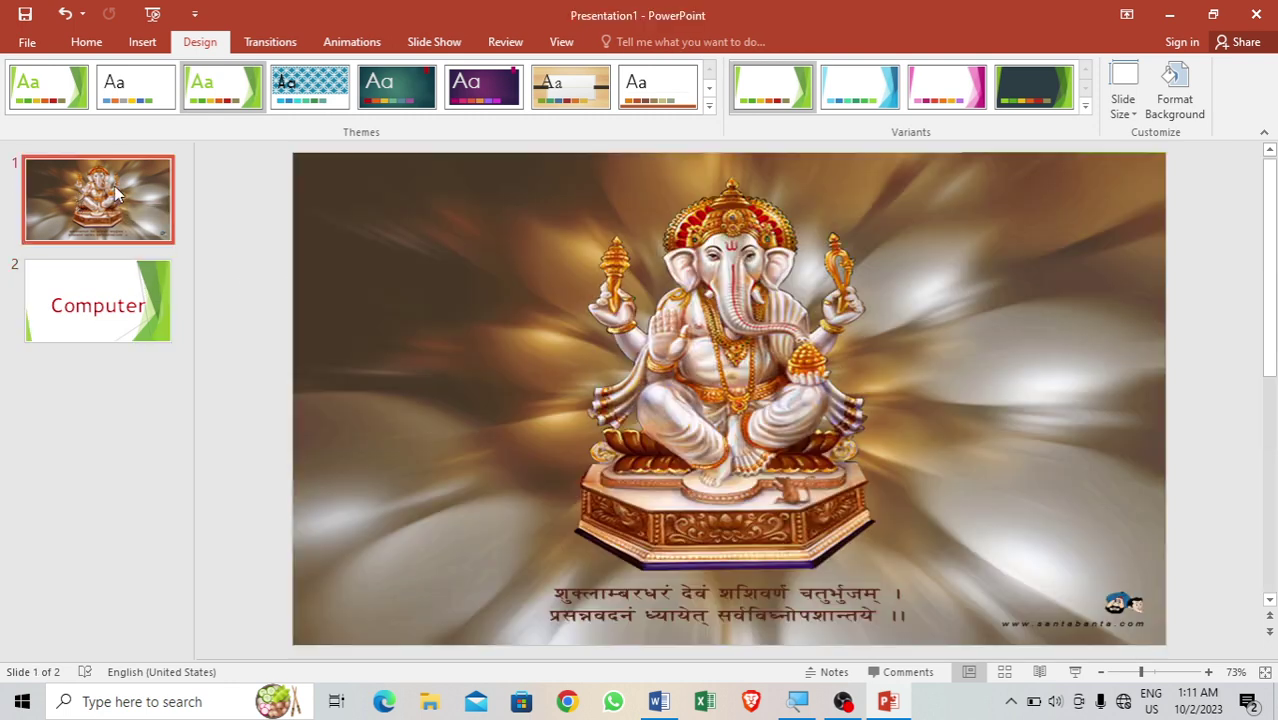
{"action": "left_click", "coordinate": [105, 308]}
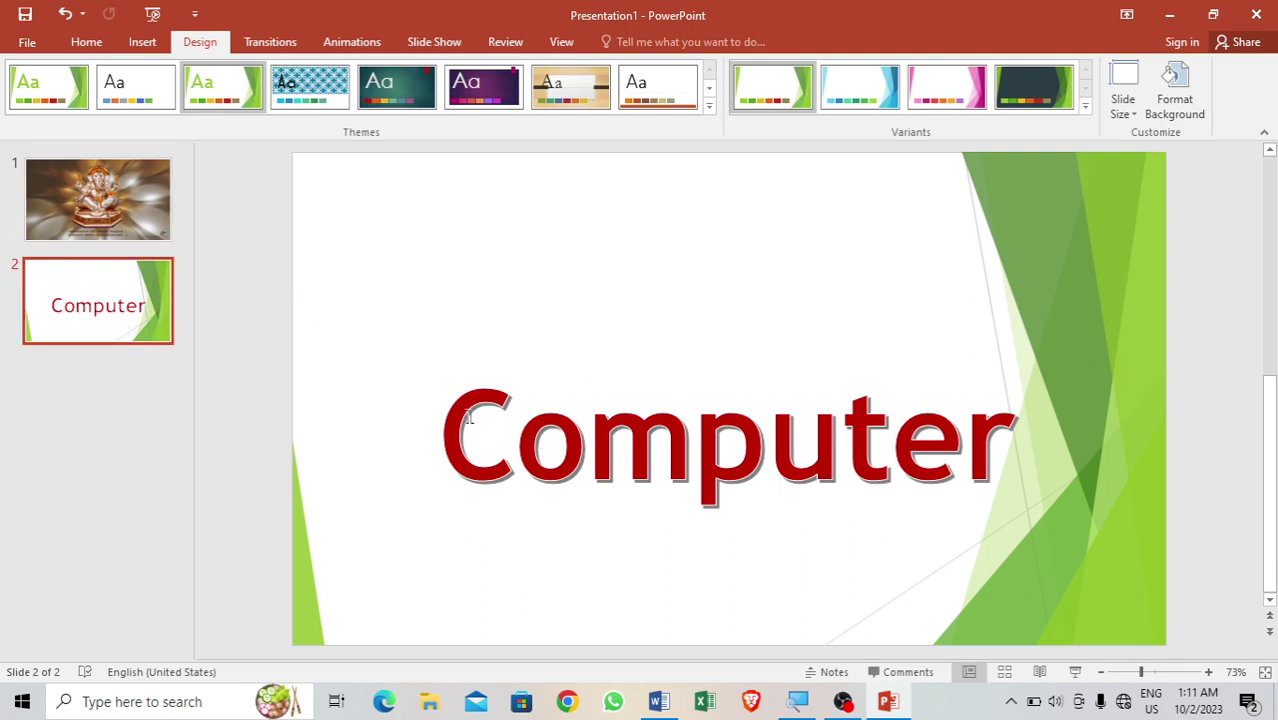
{"action": "left_click", "coordinate": [503, 420]}
{"action": "left_click_drag", "start_coordinate": [503, 420], "coordinate": [1020, 430]}
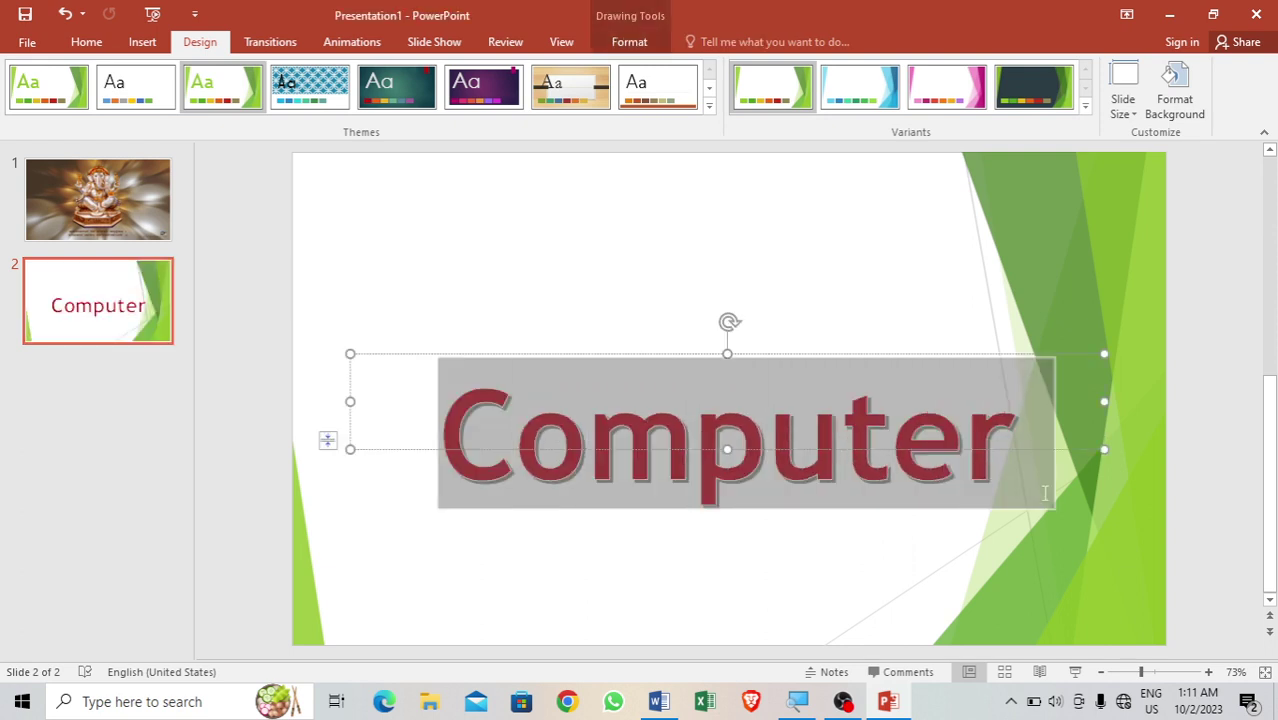
{"action": "left_click", "coordinate": [643, 270]}
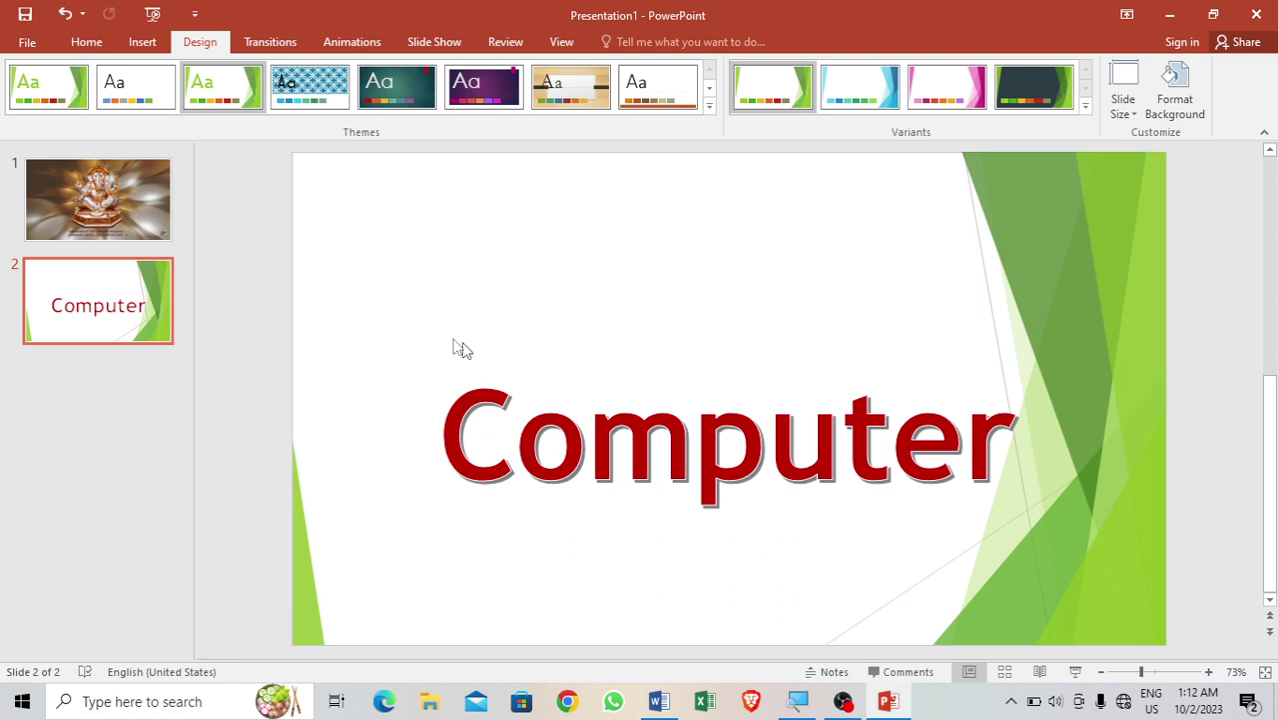
- Insert slide 3 using the Facet Blank layout after the Computer slide
{"action": "left_click", "coordinate": [89, 36]}
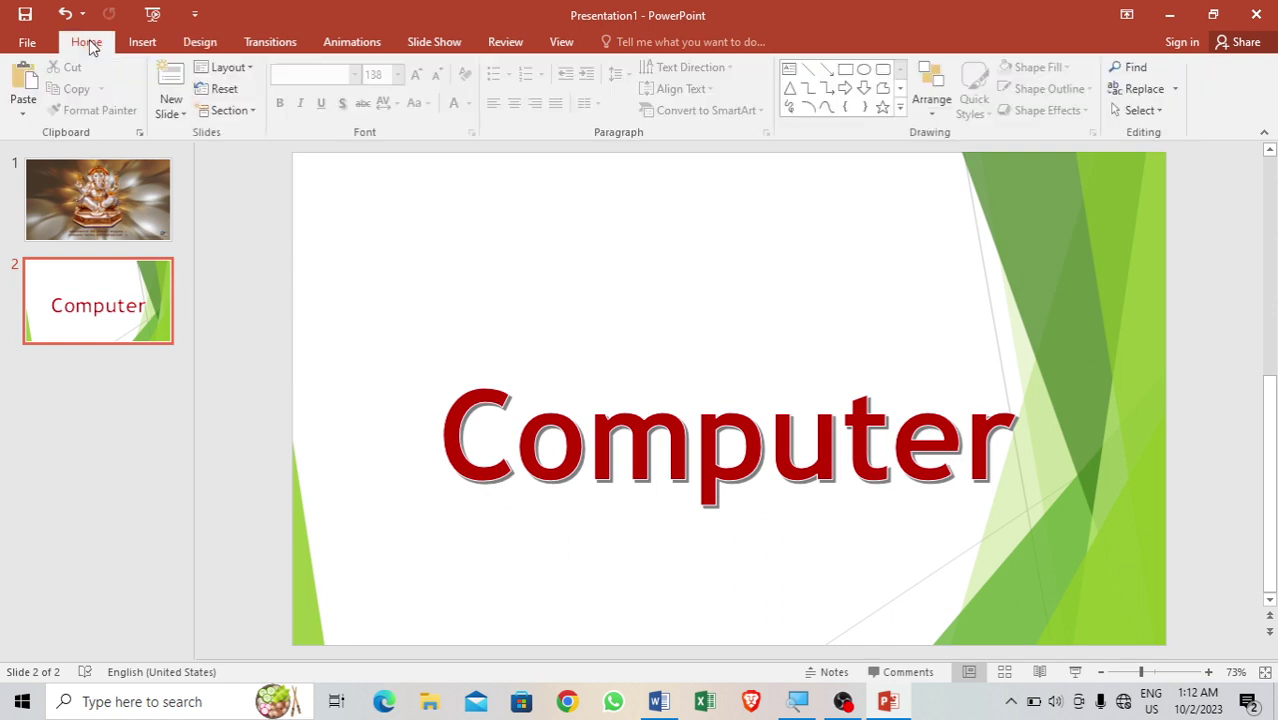
{"action": "left_click", "coordinate": [176, 117]}
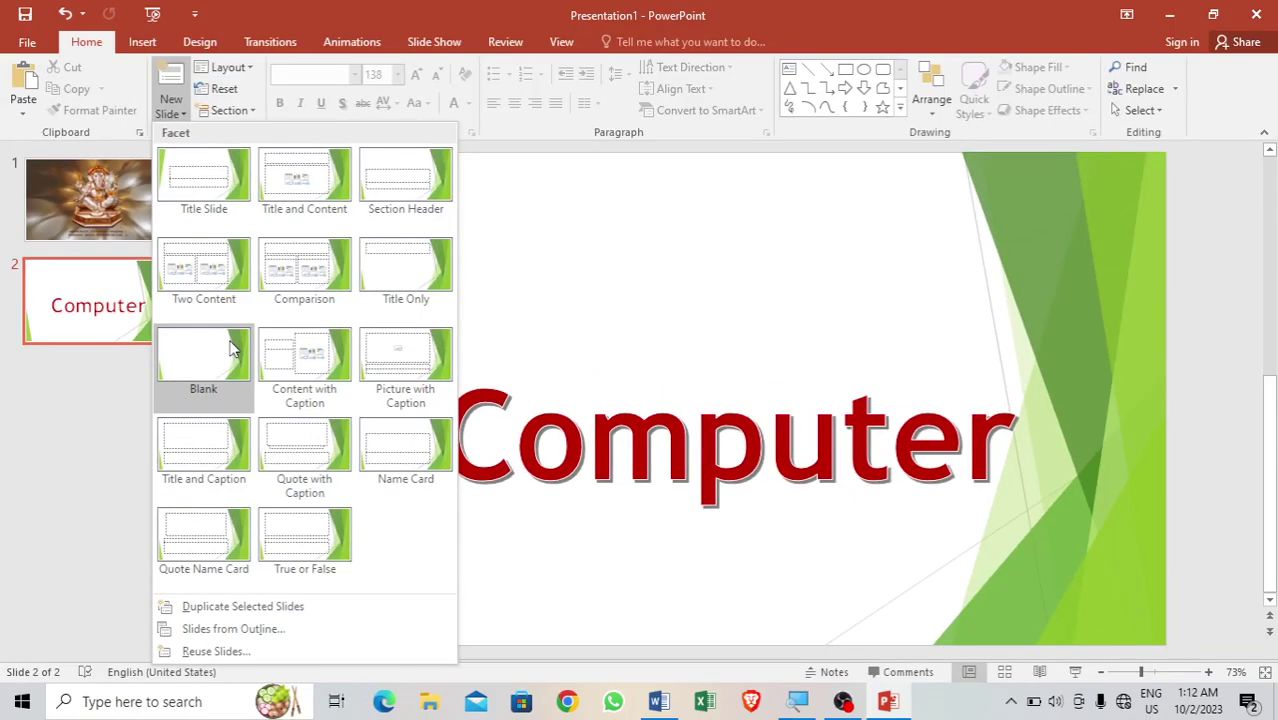
{"action": "left_click", "coordinate": [230, 347]}
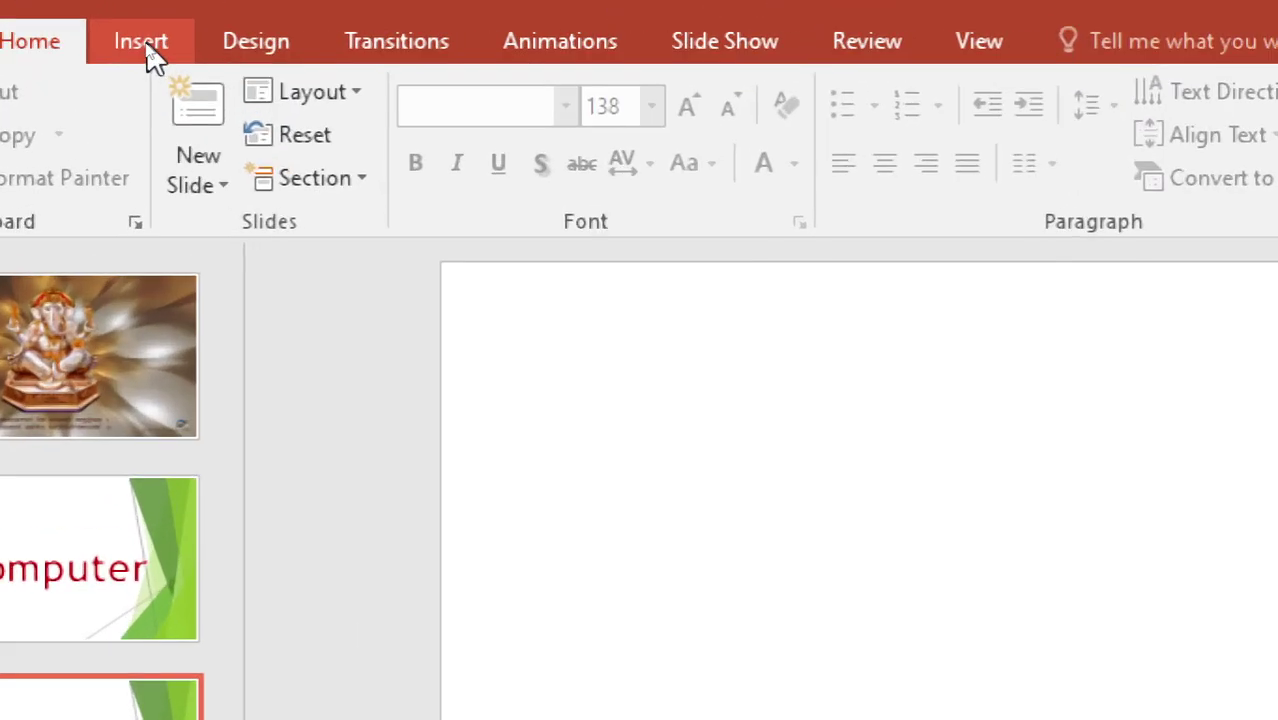
- Insert the 'computer' picture from F:\Computer onto slide 3, shrink it to 3.15" by 5.1", and place it top-left
{"action": "left_click", "coordinate": [150, 50]}
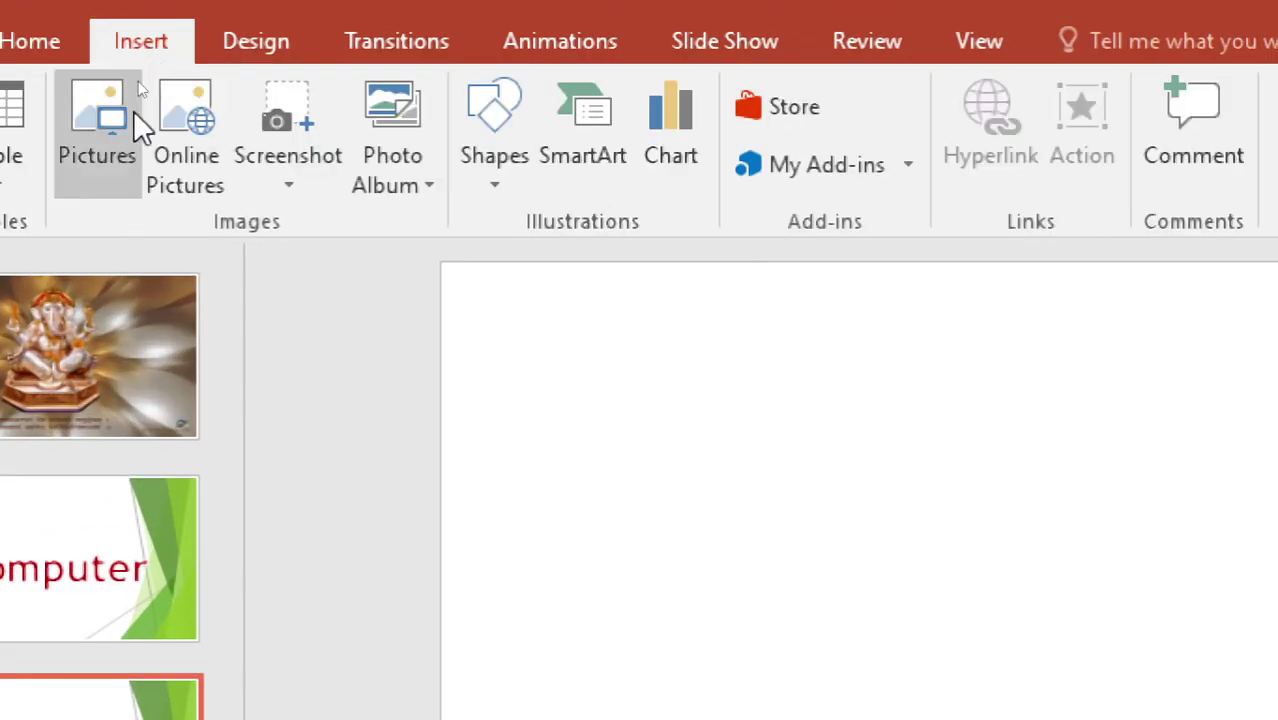
{"action": "left_click", "coordinate": [100, 105]}
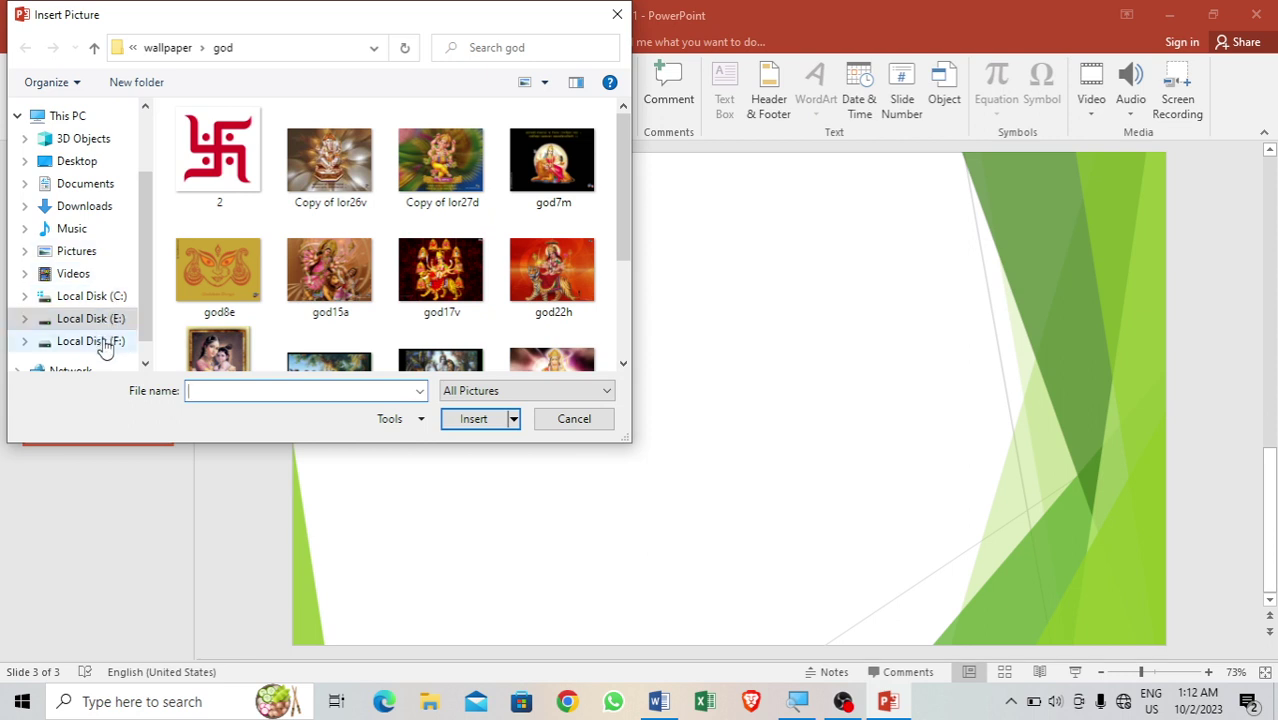
{"action": "left_click", "coordinate": [90, 341]}
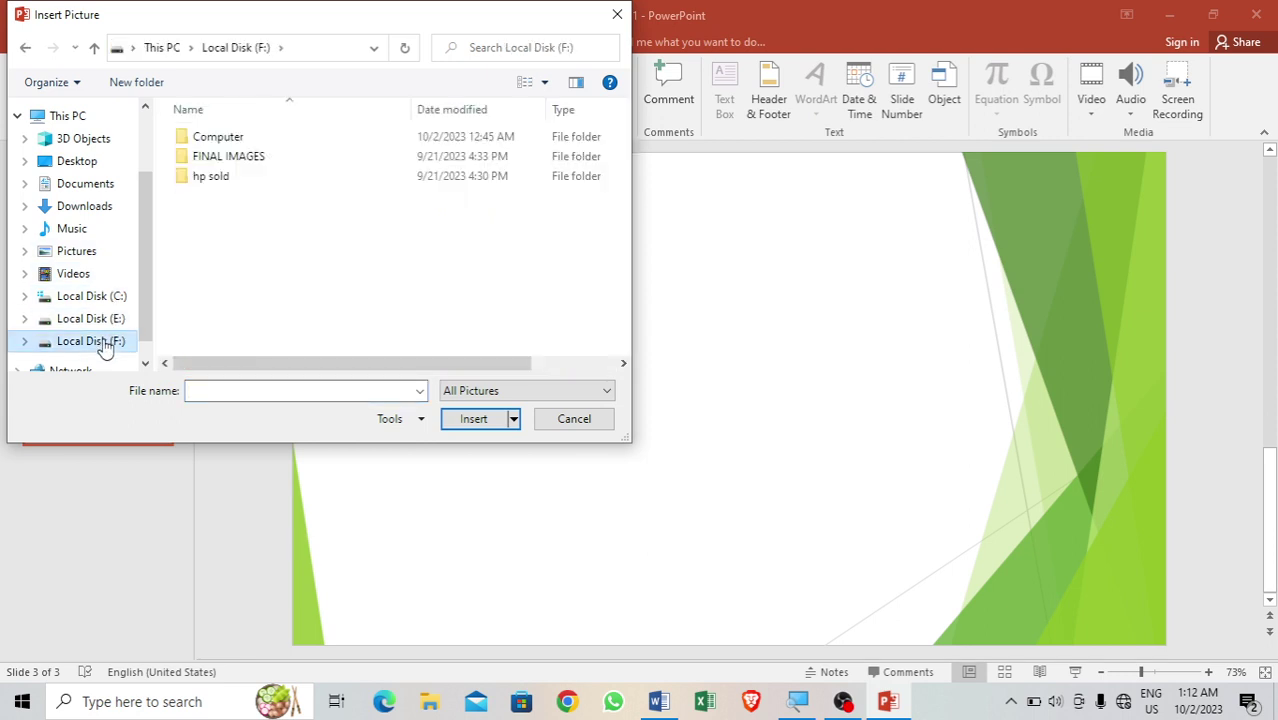
{"action": "double_click", "coordinate": [226, 140]}
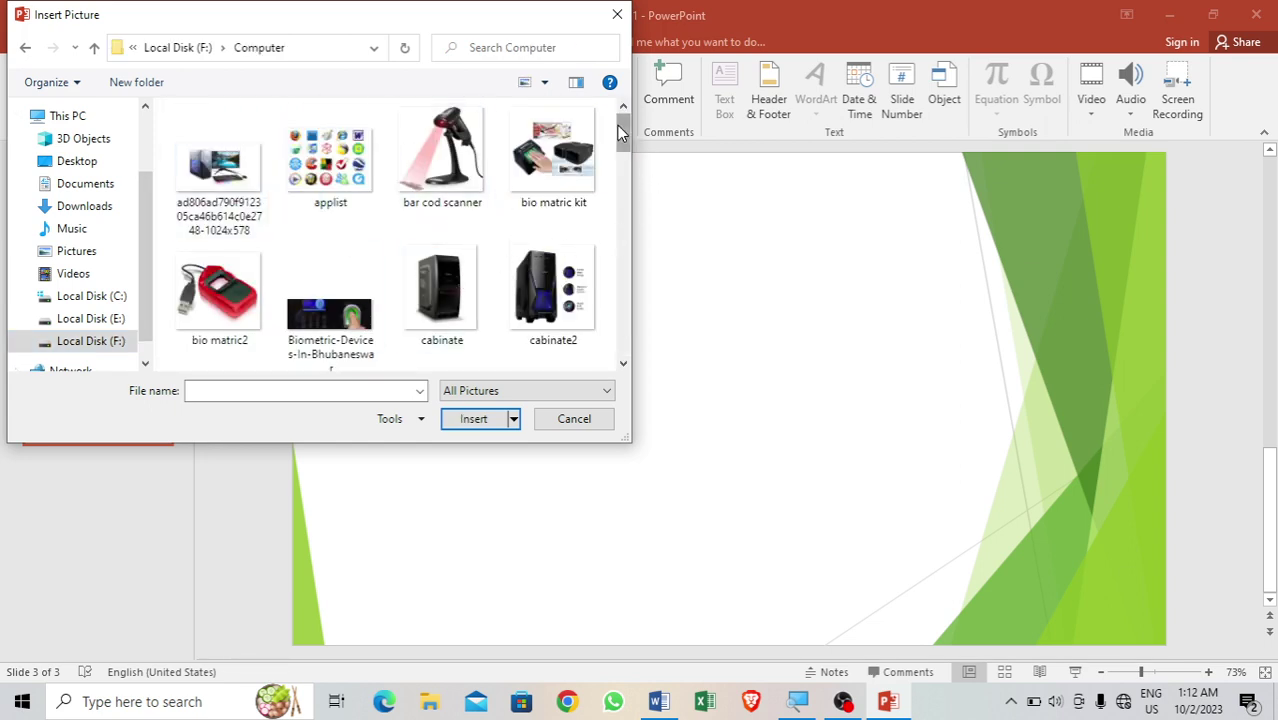
{"action": "left_click_drag", "start_coordinate": [620, 133], "coordinate": [615, 157]}
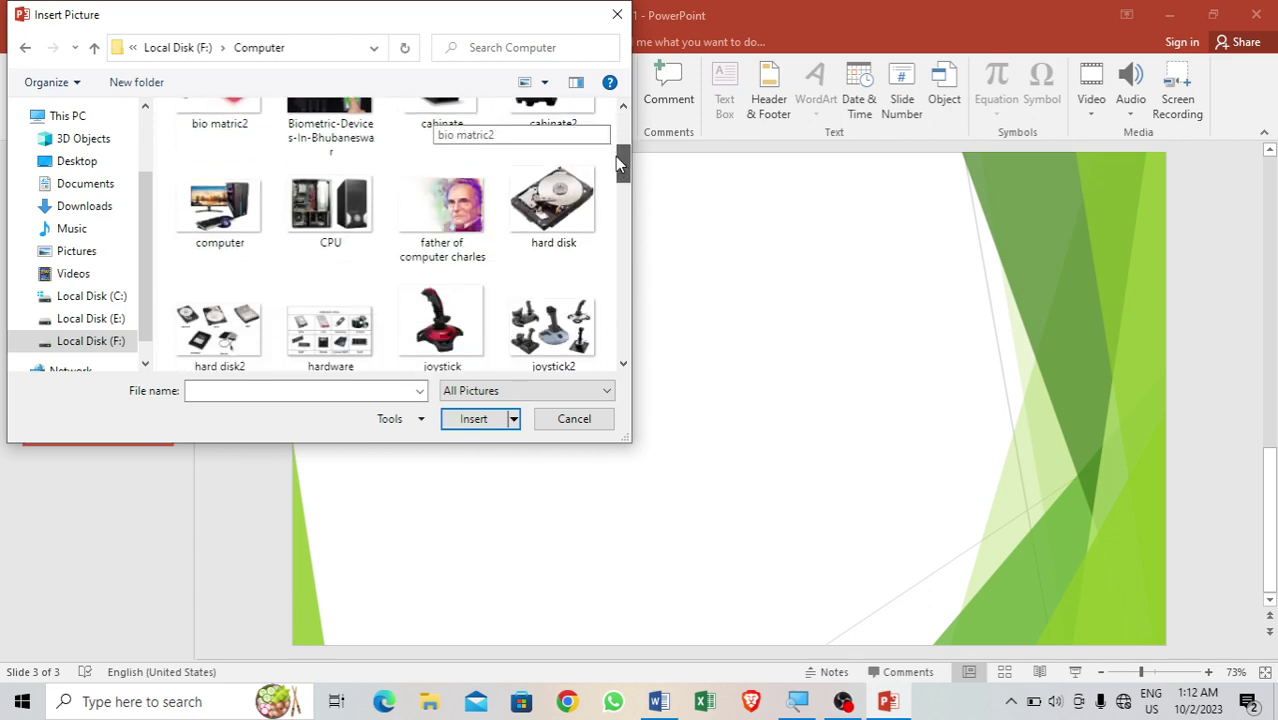
{"action": "double_click", "coordinate": [203, 210]}
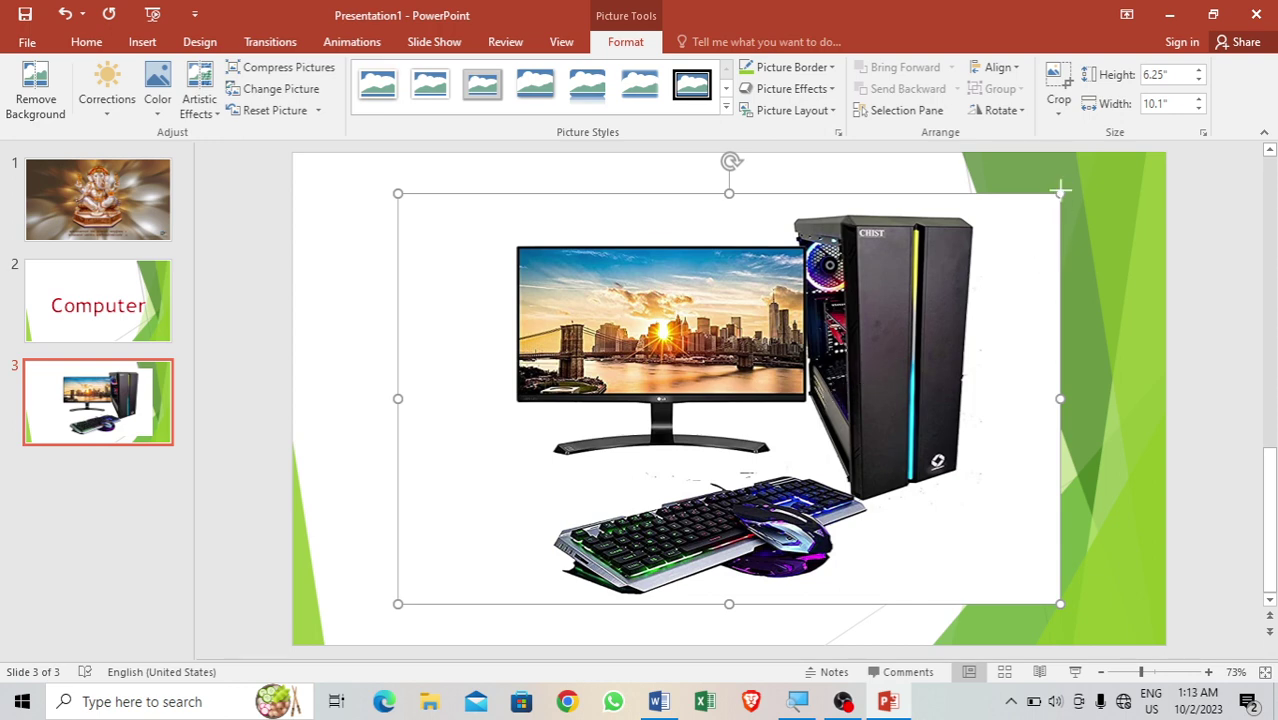
{"action": "left_click_drag", "start_coordinate": [1060, 193], "coordinate": [733, 396]}
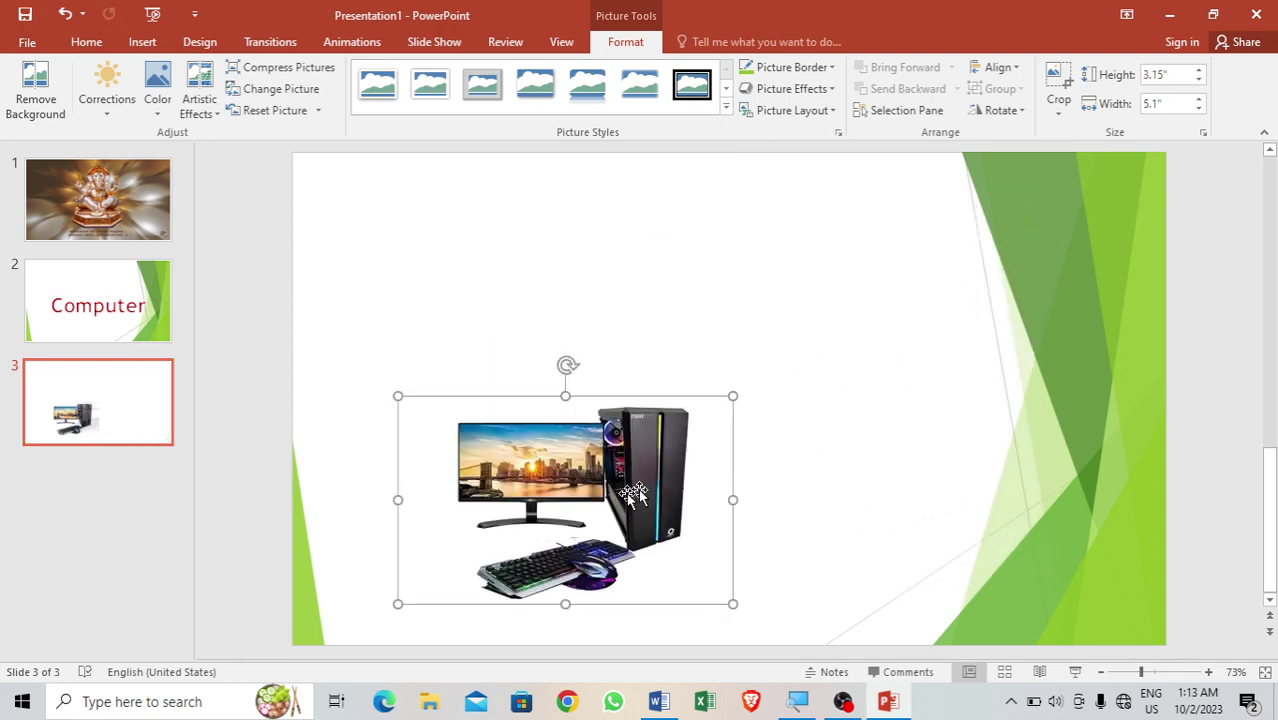
{"action": "left_click_drag", "start_coordinate": [633, 494], "coordinate": [443, 273]}
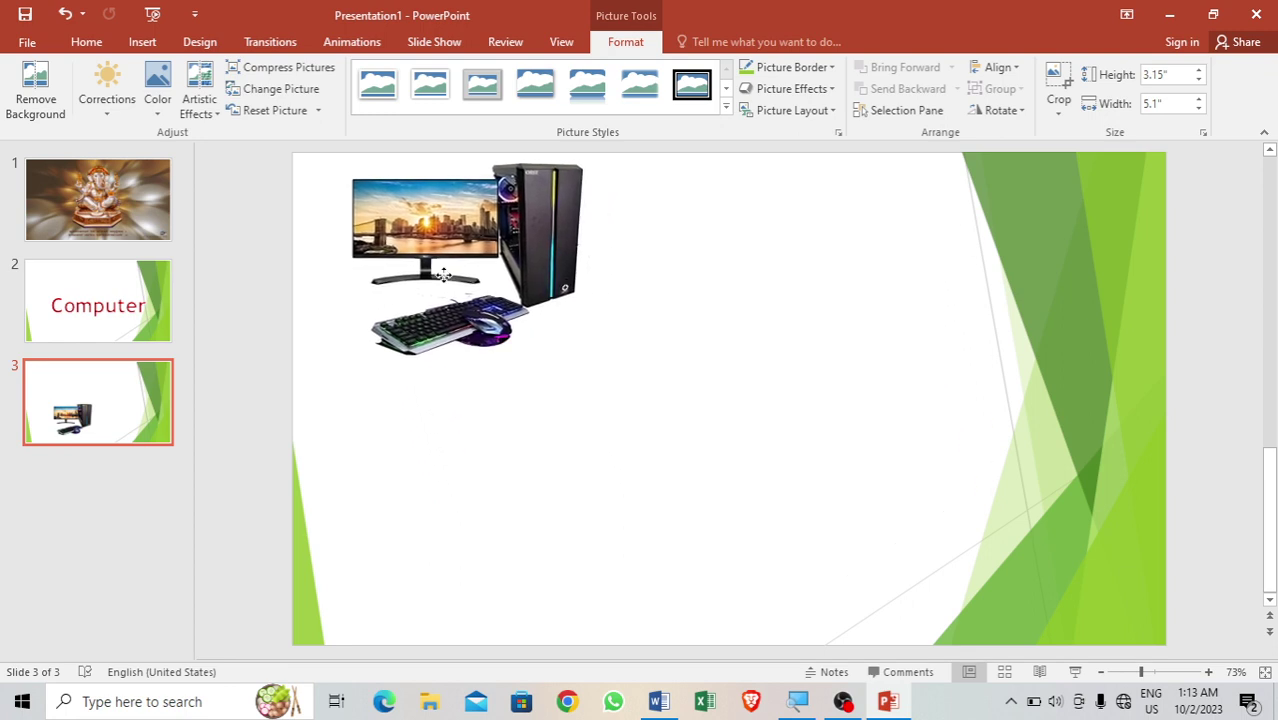
- Insert the LAPTOP picture, resize it to 4.03" by 6.44", and position it below-right of the computer picture
{"action": "left_click", "coordinate": [728, 355]}
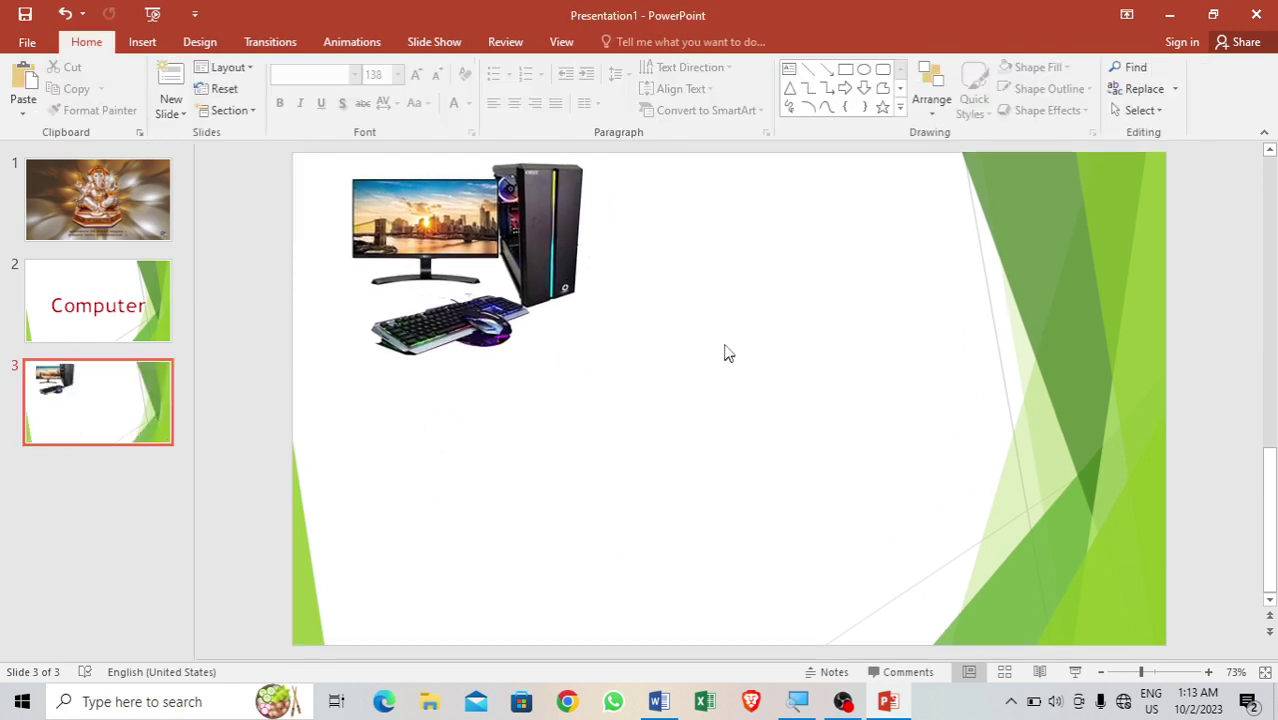
{"action": "left_click", "coordinate": [150, 42]}
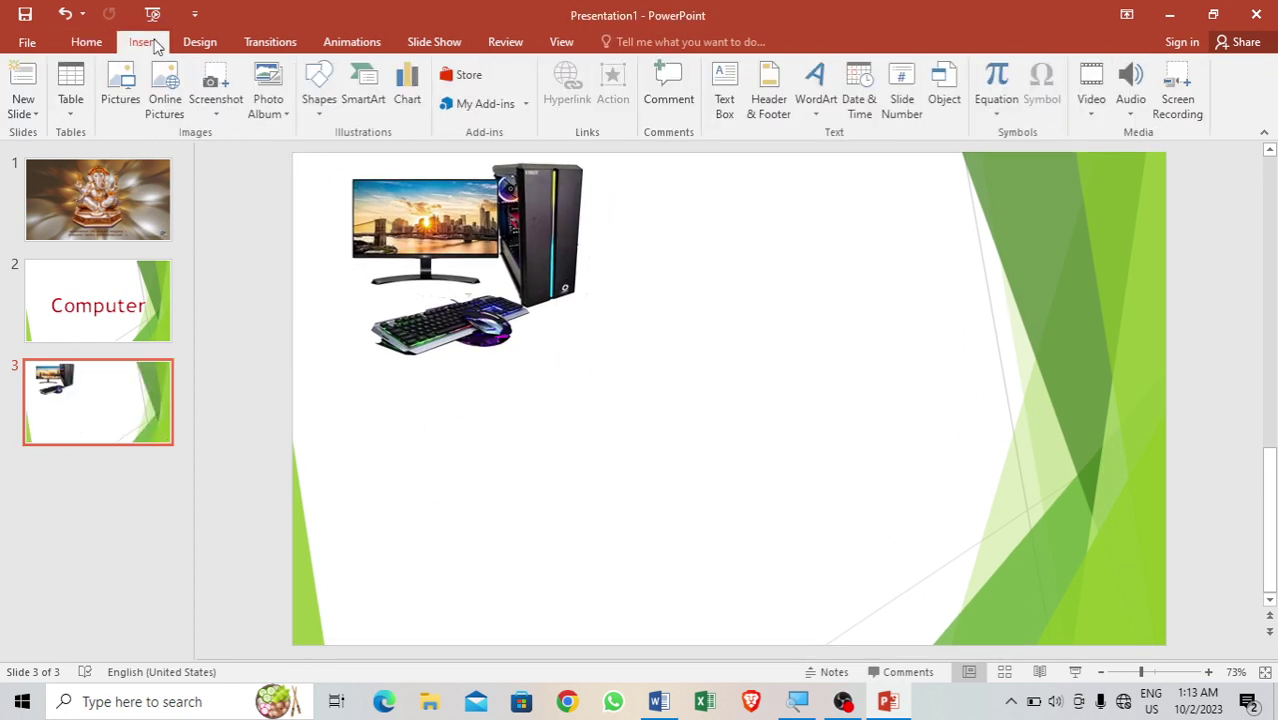
{"action": "left_click", "coordinate": [118, 90]}
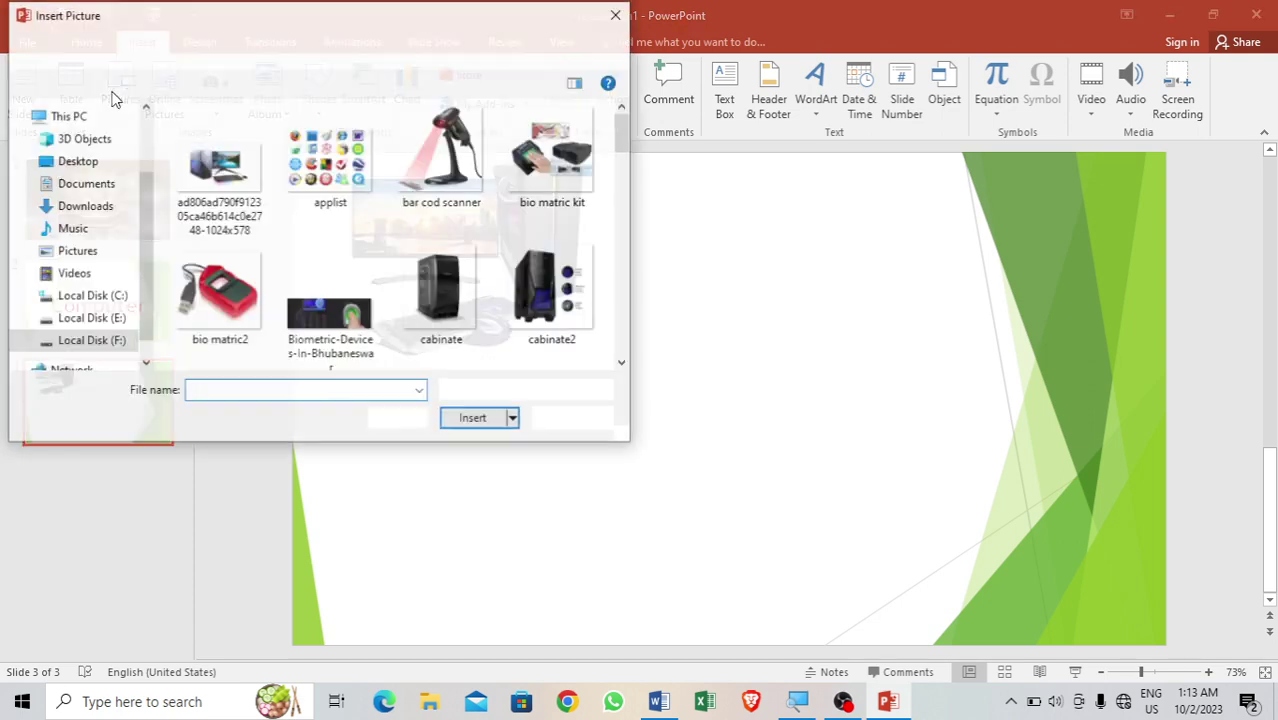
{"action": "left_click", "coordinate": [526, 152]}
{"action": "key", "text": "l"}
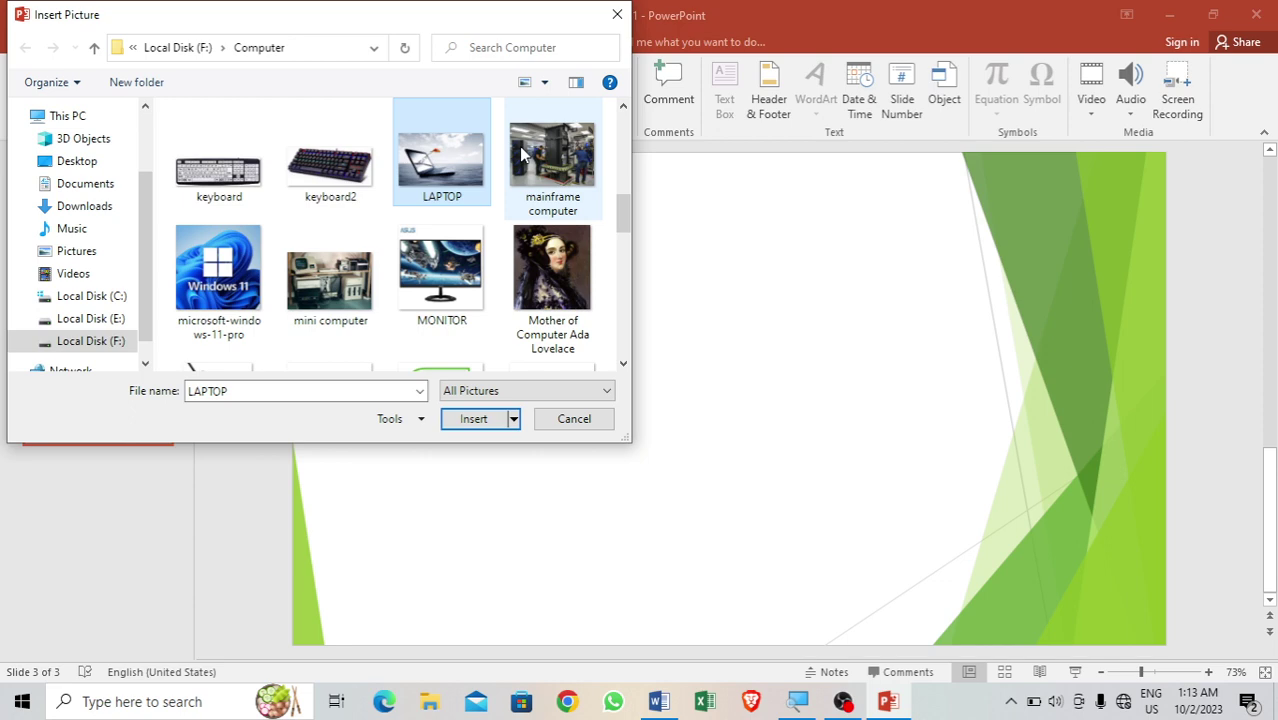
{"action": "double_click", "coordinate": [474, 160]}
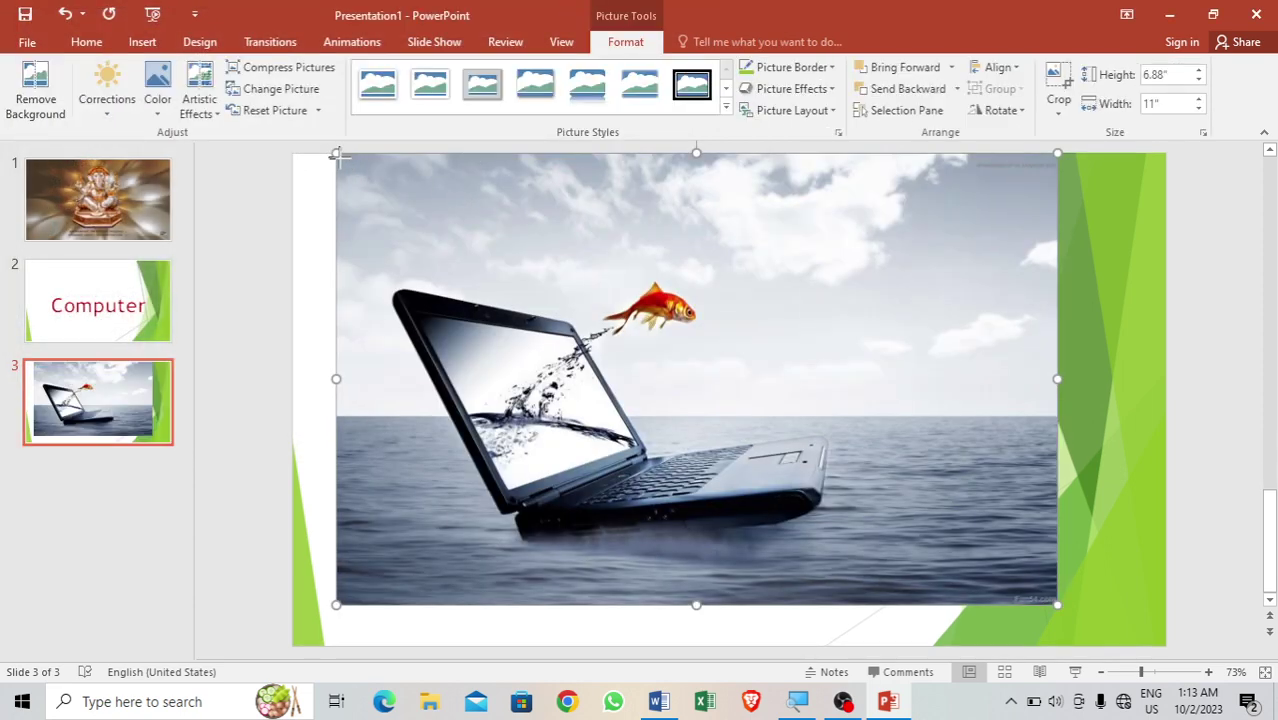
{"action": "left_click_drag", "start_coordinate": [336, 153], "coordinate": [696, 488]}
{"action": "mouse_move", "coordinate": [919, 499]}
{"action": "left_mouse_down"}
{"action": "mouse_move", "coordinate": [784, 506]}
{"action": "mouse_move", "coordinate": [778, 483]}
{"action": "left_mouse_up"}
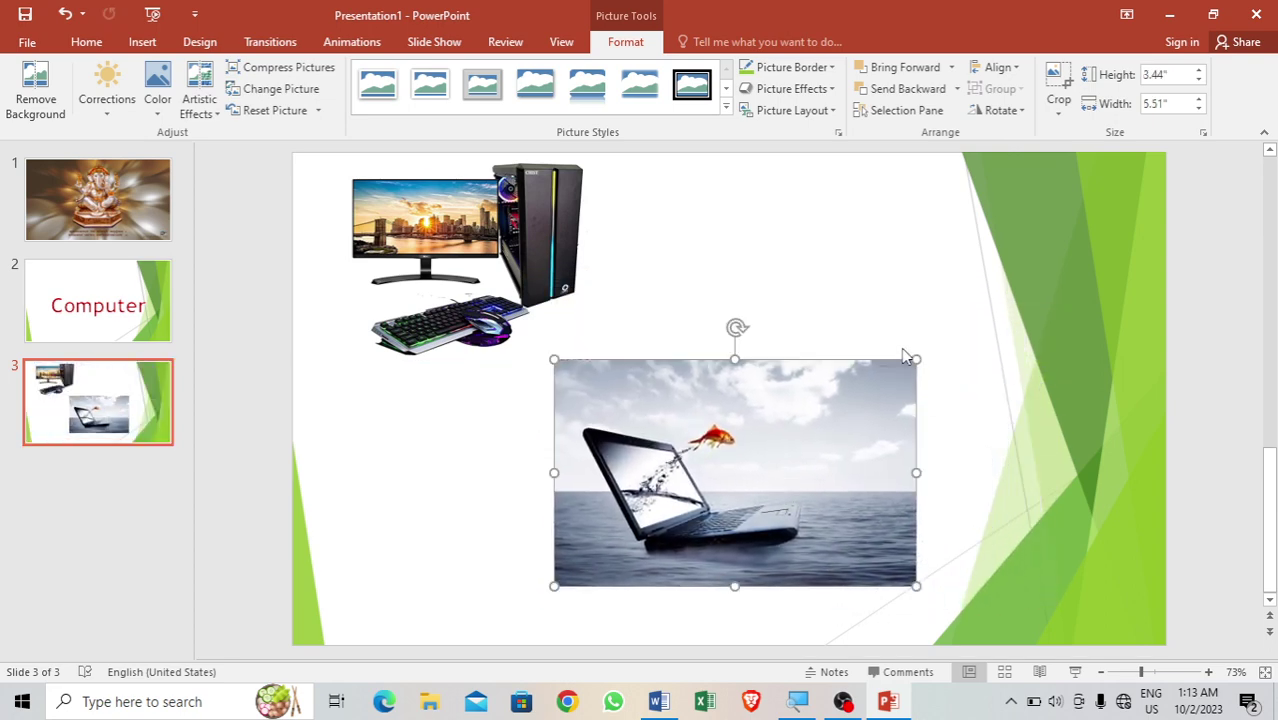
{"action": "left_click_drag", "start_coordinate": [916, 359], "coordinate": [977, 321]}
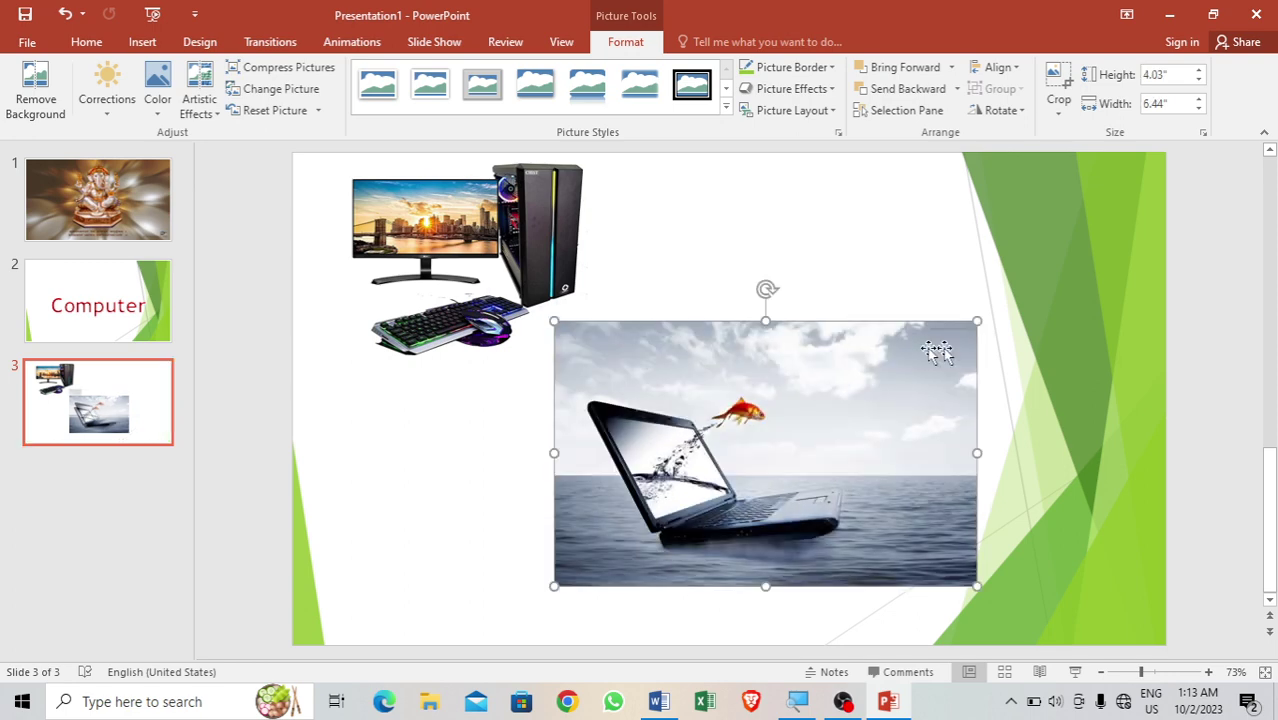
{"action": "left_click", "coordinate": [538, 217]}
{"action": "left_click_drag", "start_coordinate": [668, 491], "coordinate": [612, 548]}
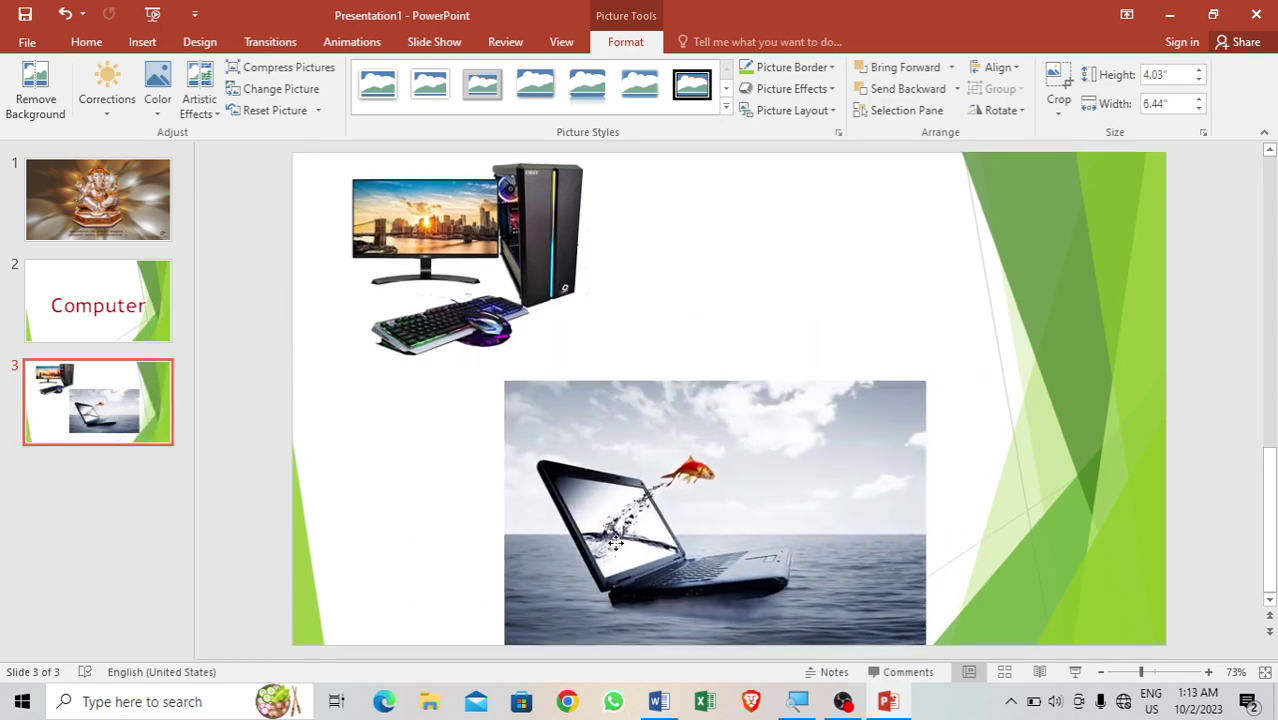
- Enlarge the computer picture slightly so both images fit together
{"action": "left_click", "coordinate": [565, 295]}
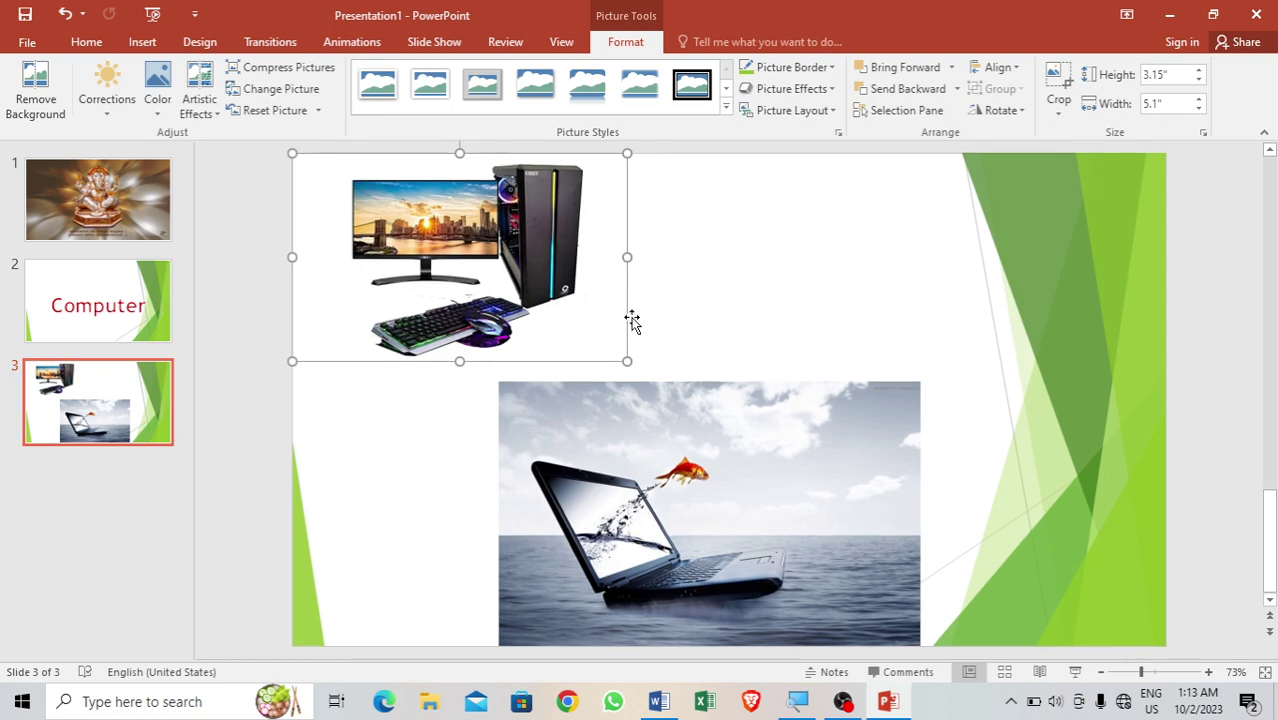
{"action": "left_click_drag", "start_coordinate": [627, 361], "coordinate": [660, 381]}
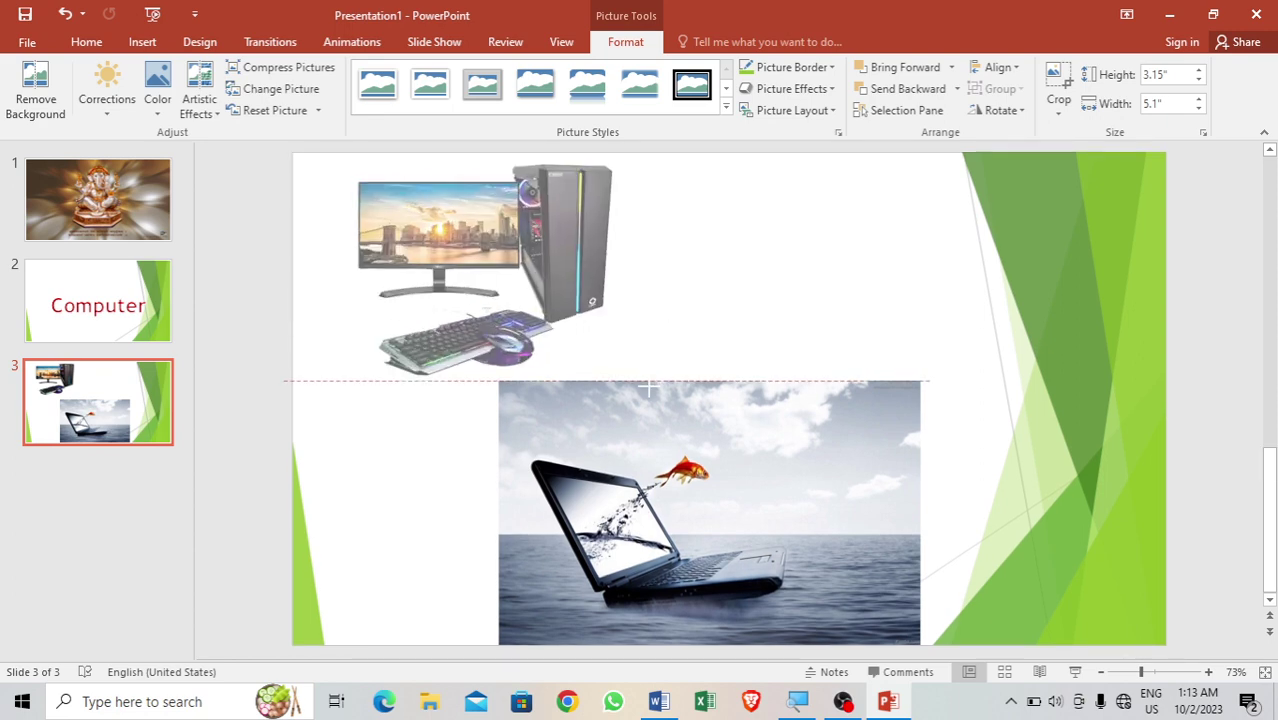
{"action": "left_click", "coordinate": [838, 307]}
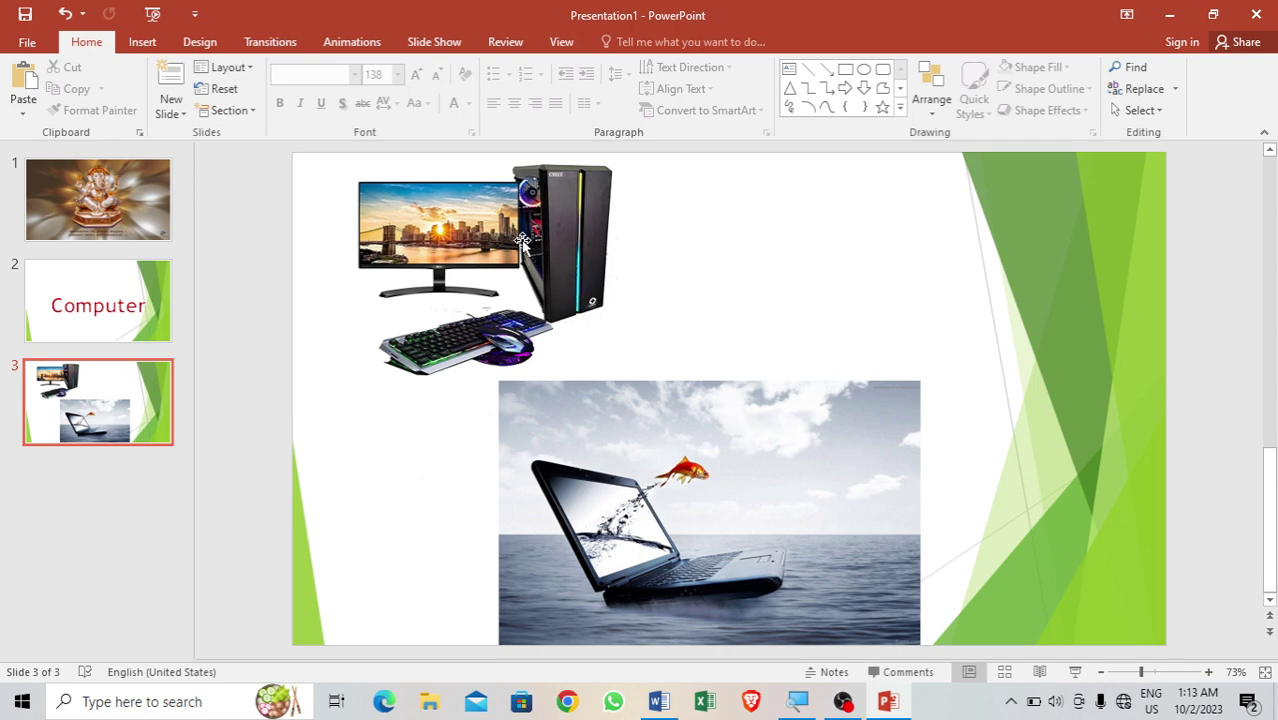
- Add slide 4 with the Title Slide layout
{"action": "left_click", "coordinate": [177, 115]}
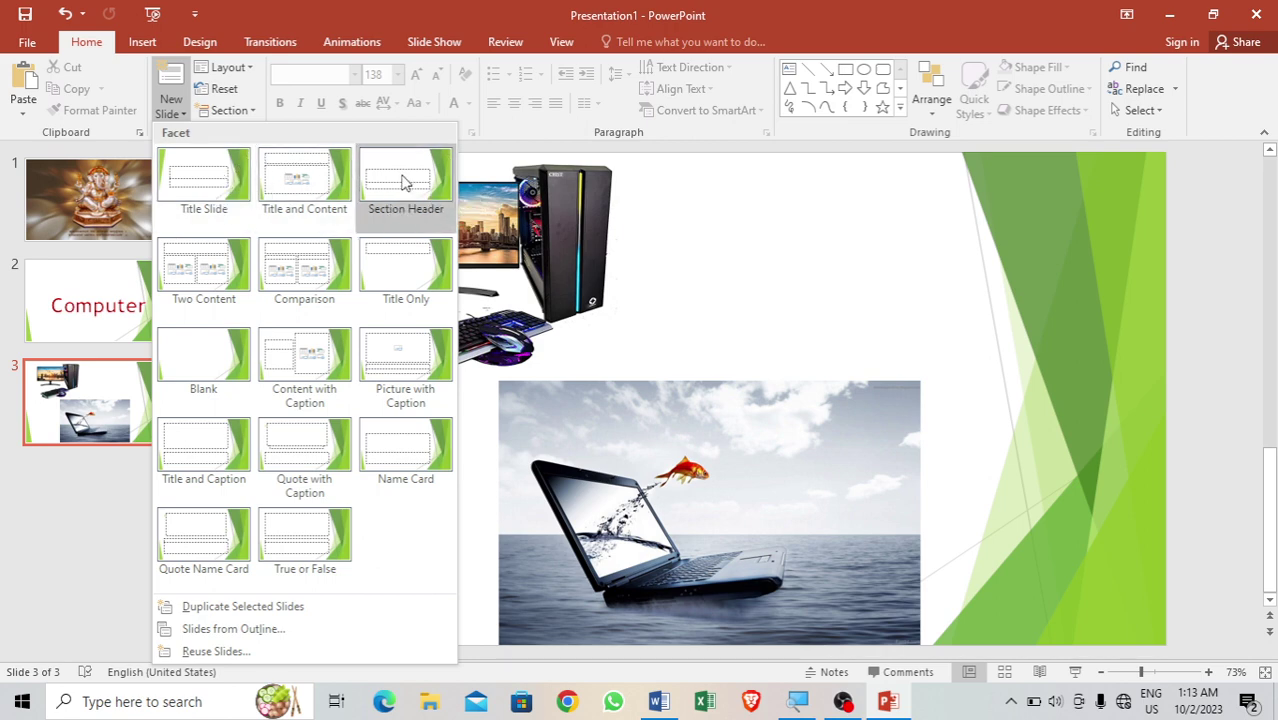
{"action": "left_click", "coordinate": [204, 175]}
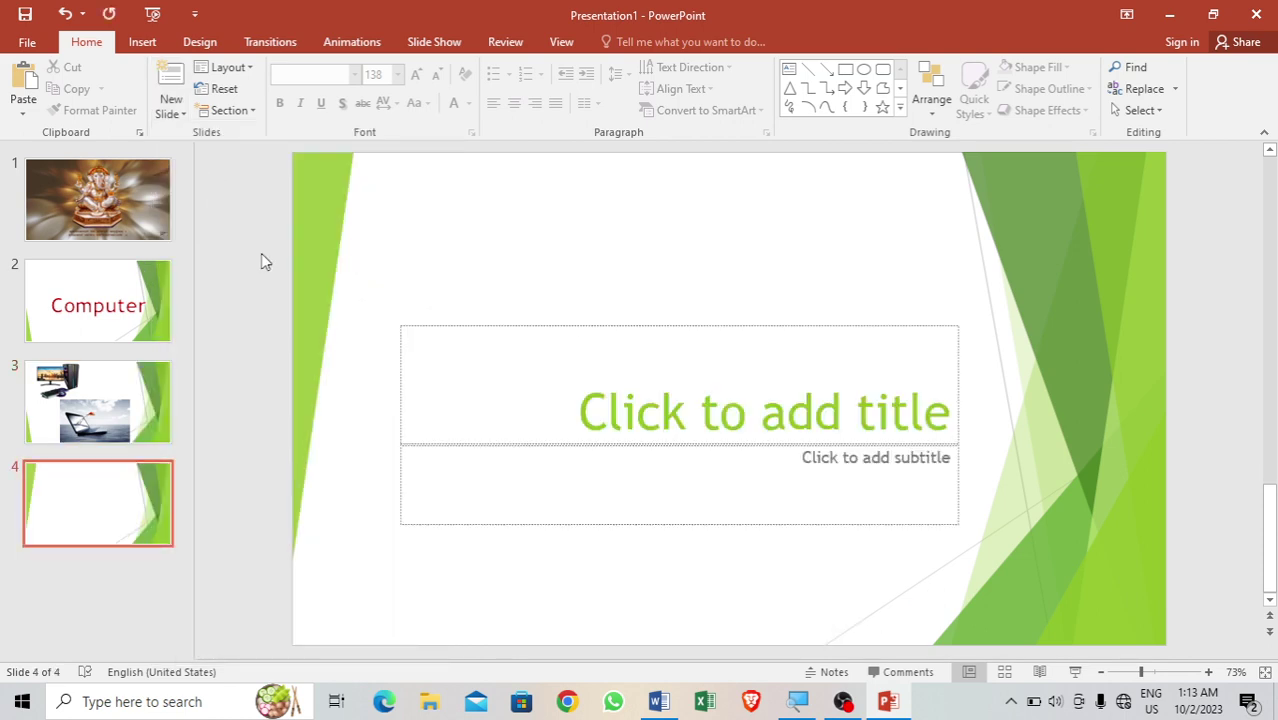
- Title slide 4 'What is Computer' and paste the computer definition paragraph into its subtitle
{"action": "left_click", "coordinate": [720, 410]}
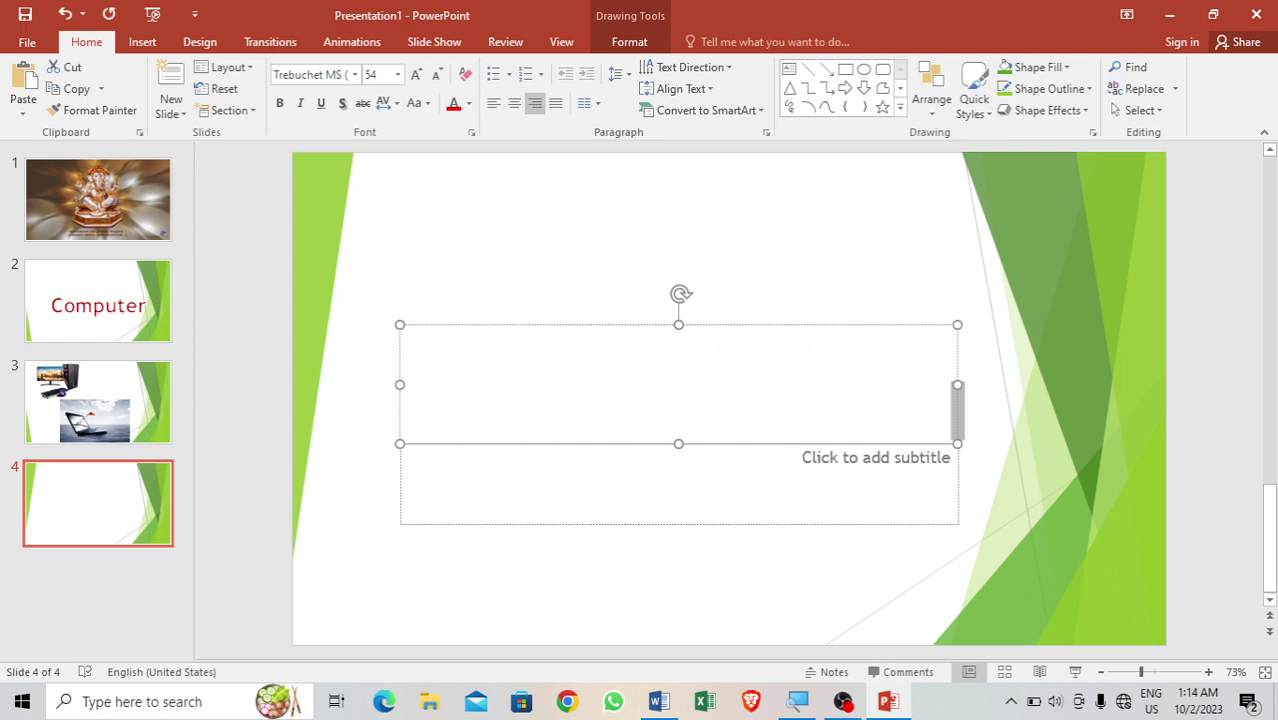
{"action": "left_click", "coordinate": [951, 457]}
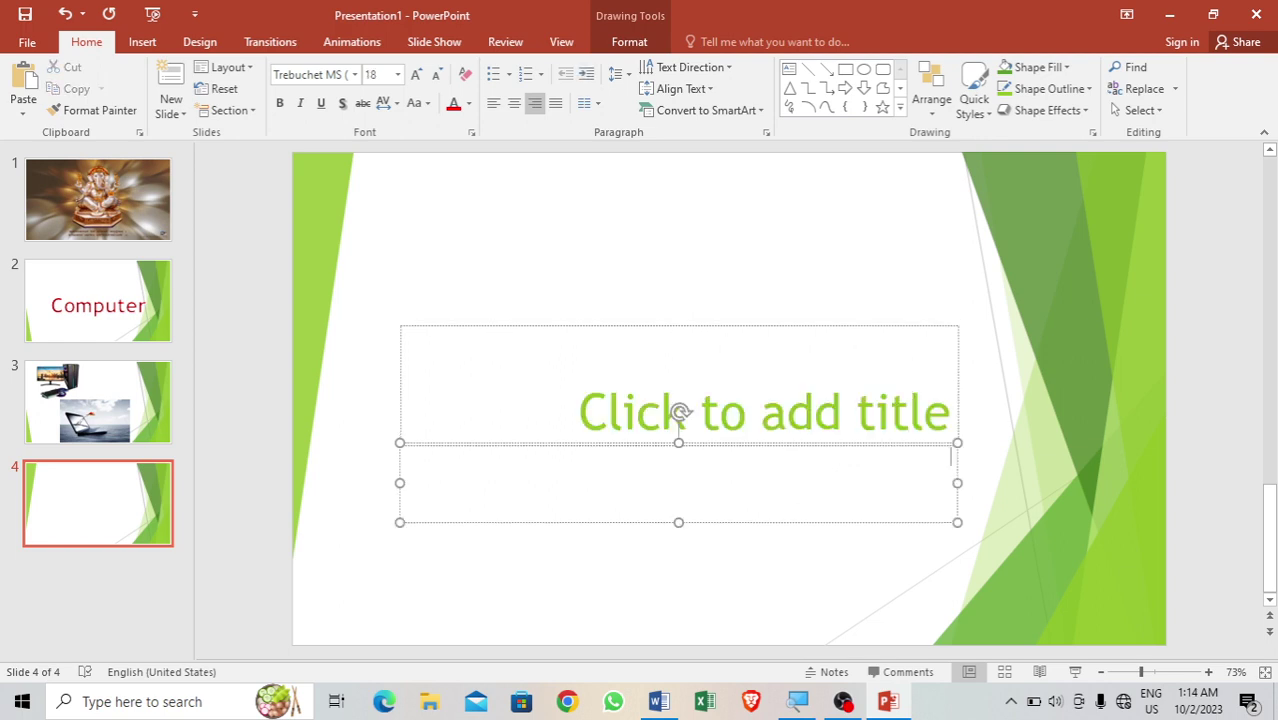
{"action": "left_click", "coordinate": [940, 410]}
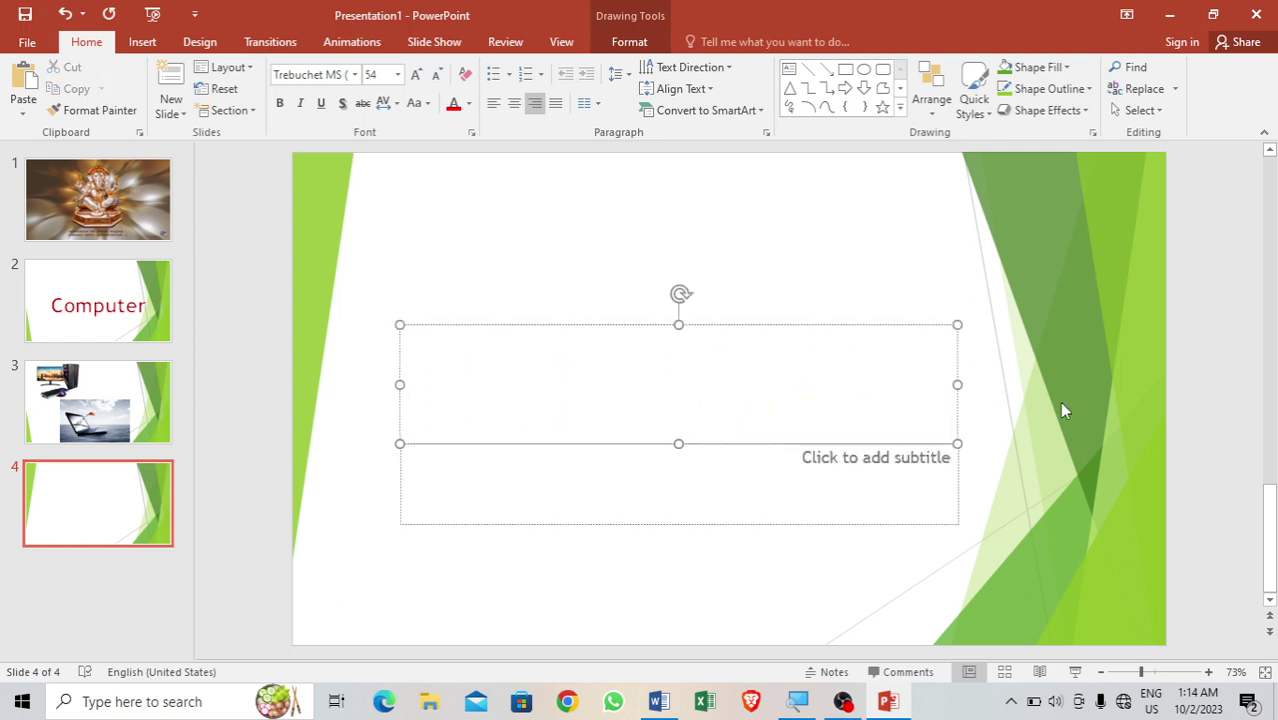
{"action": "type", "text": "What"}
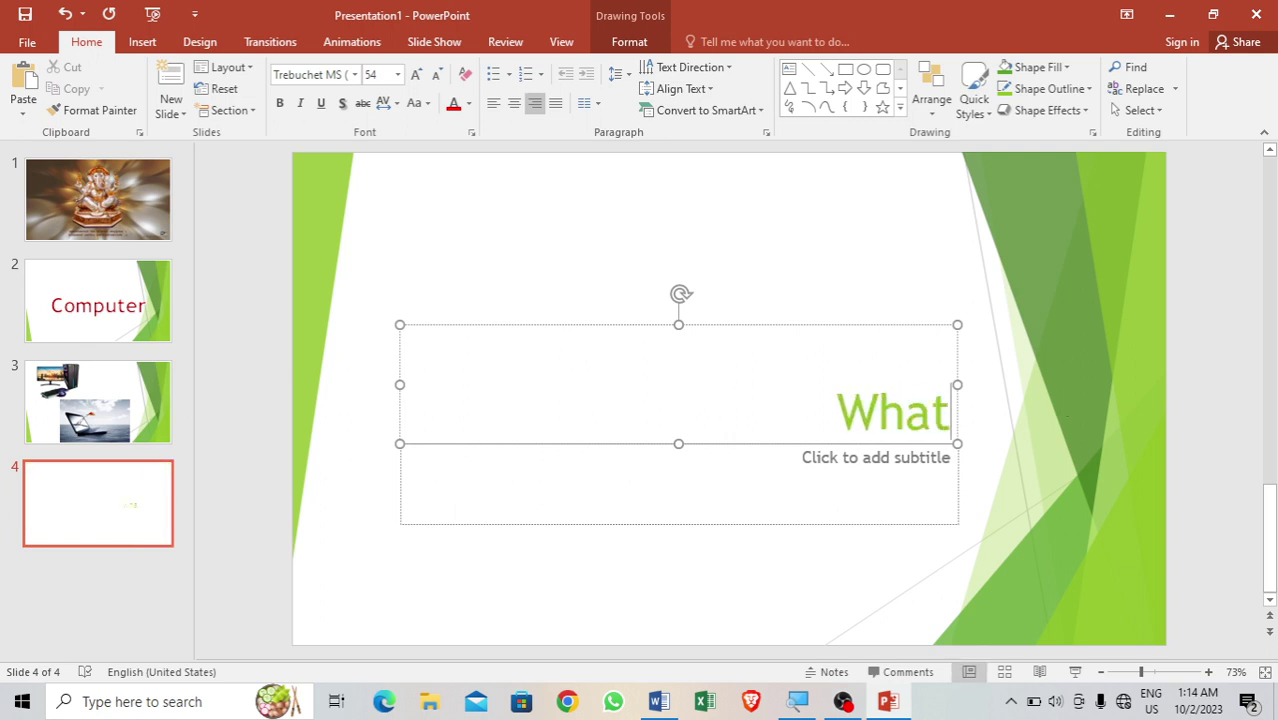
{"action": "type", "text": " is Comp"}
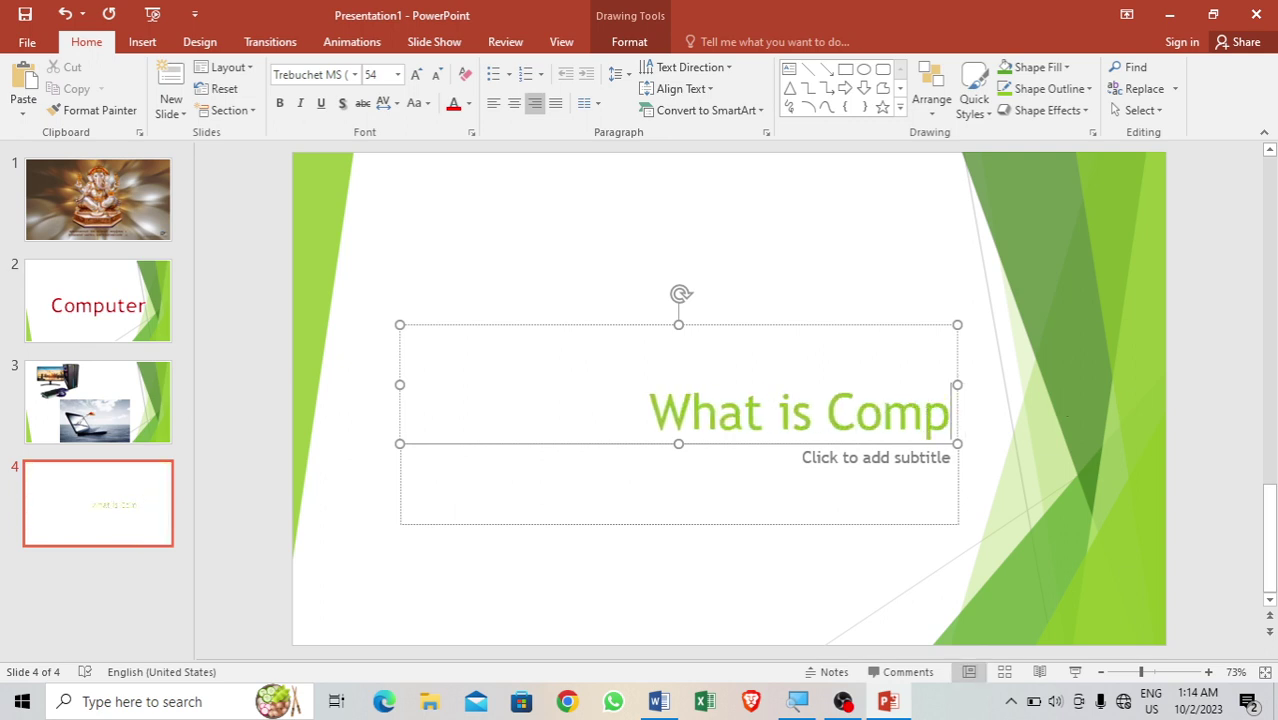
{"action": "type", "text": "uter"}
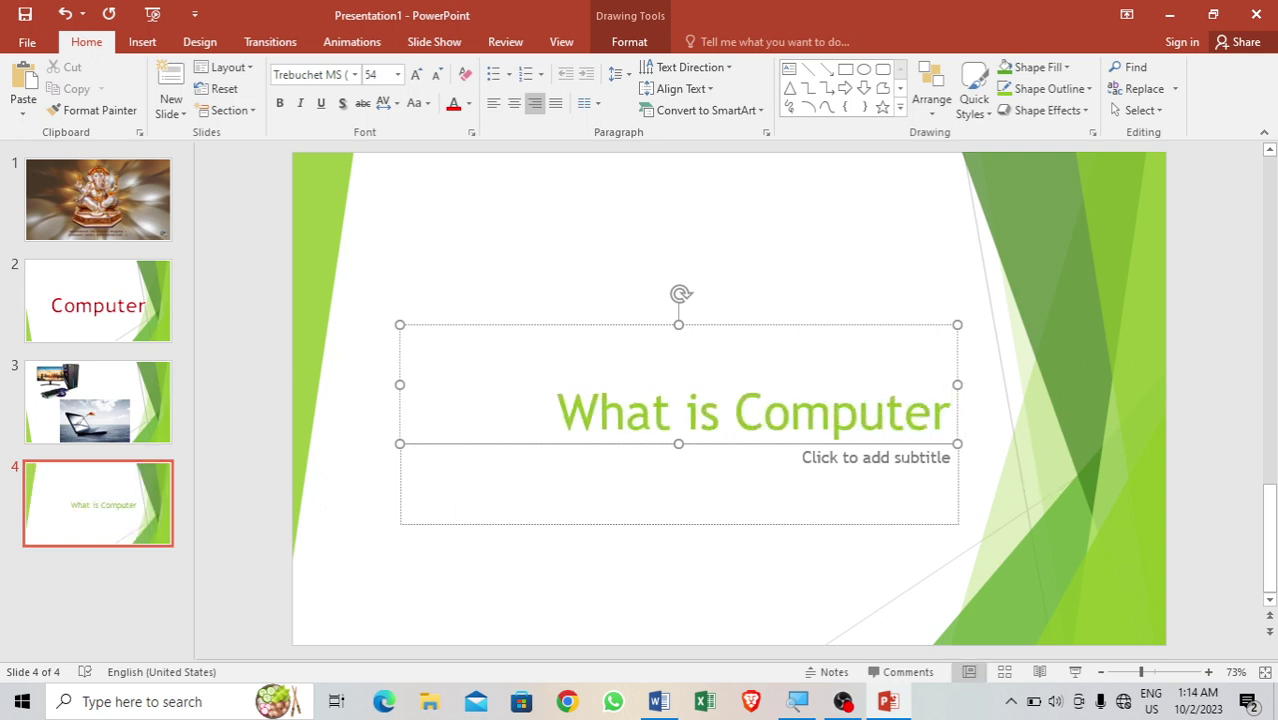
{"action": "key", "text": "ctrl+Return"}
{"action": "type", "text": "Computer is an electronic device which store the large amount of data calculation very faster, speedily and accurate."}
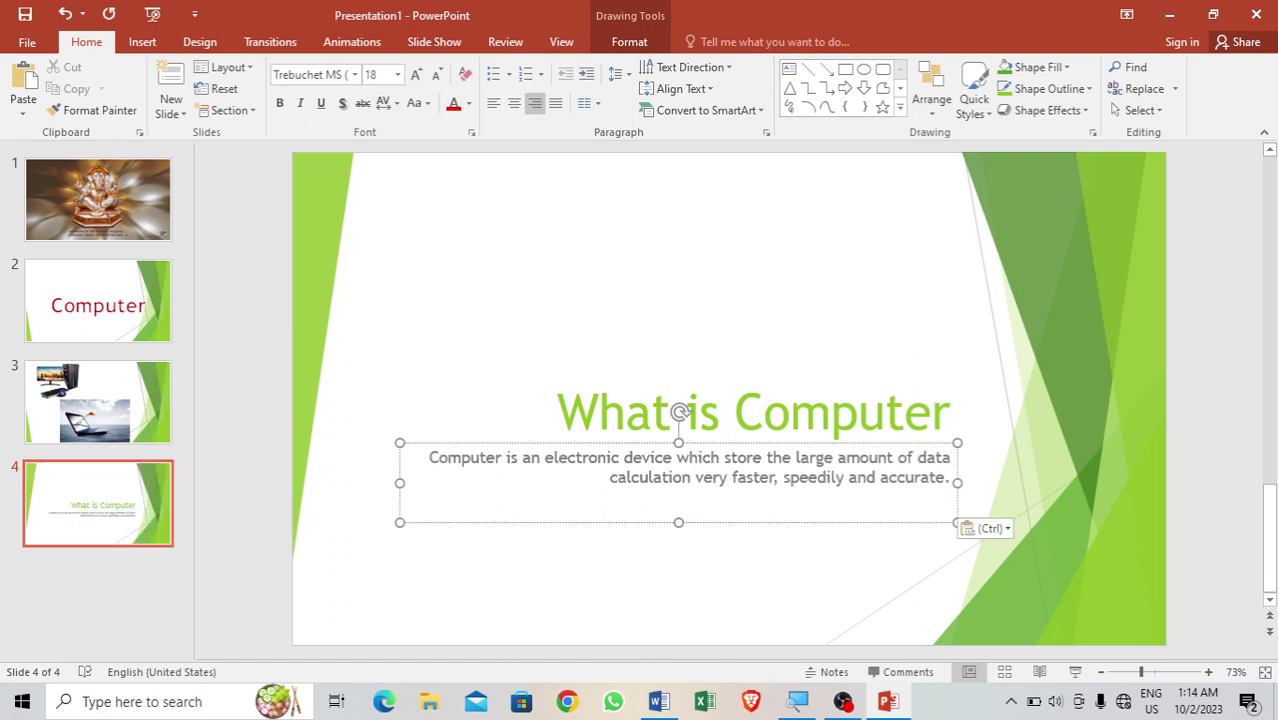
- Enlarge the whole definition paragraph by four font-size steps and align it left
{"action": "mouse_move", "coordinate": [429, 457]}
{"action": "left_mouse_down"}
{"action": "mouse_move", "coordinate": [548, 477]}
{"action": "mouse_move", "coordinate": [952, 478]}
{"action": "mouse_move", "coordinate": [955, 497]}
{"action": "left_mouse_up"}
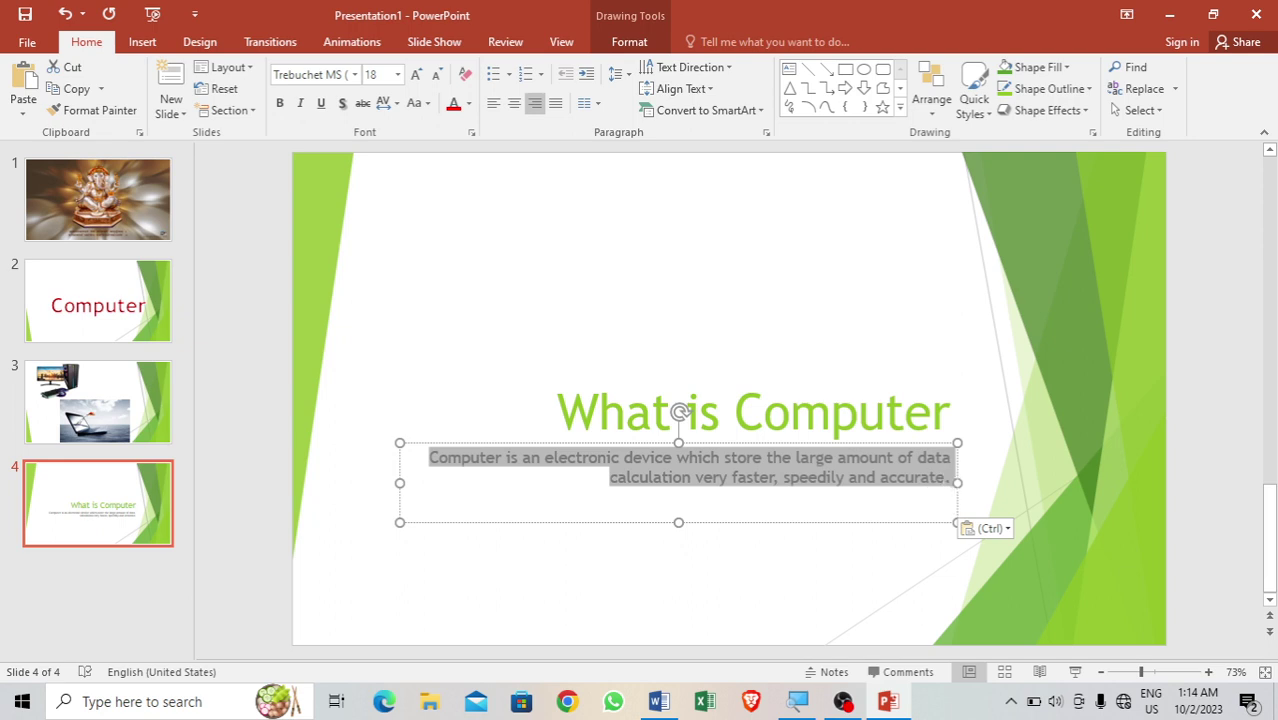
{"action": "left_click", "coordinate": [416, 76]}
{"action": "left_click", "coordinate": [416, 76]}
{"action": "left_click", "coordinate": [416, 76]}
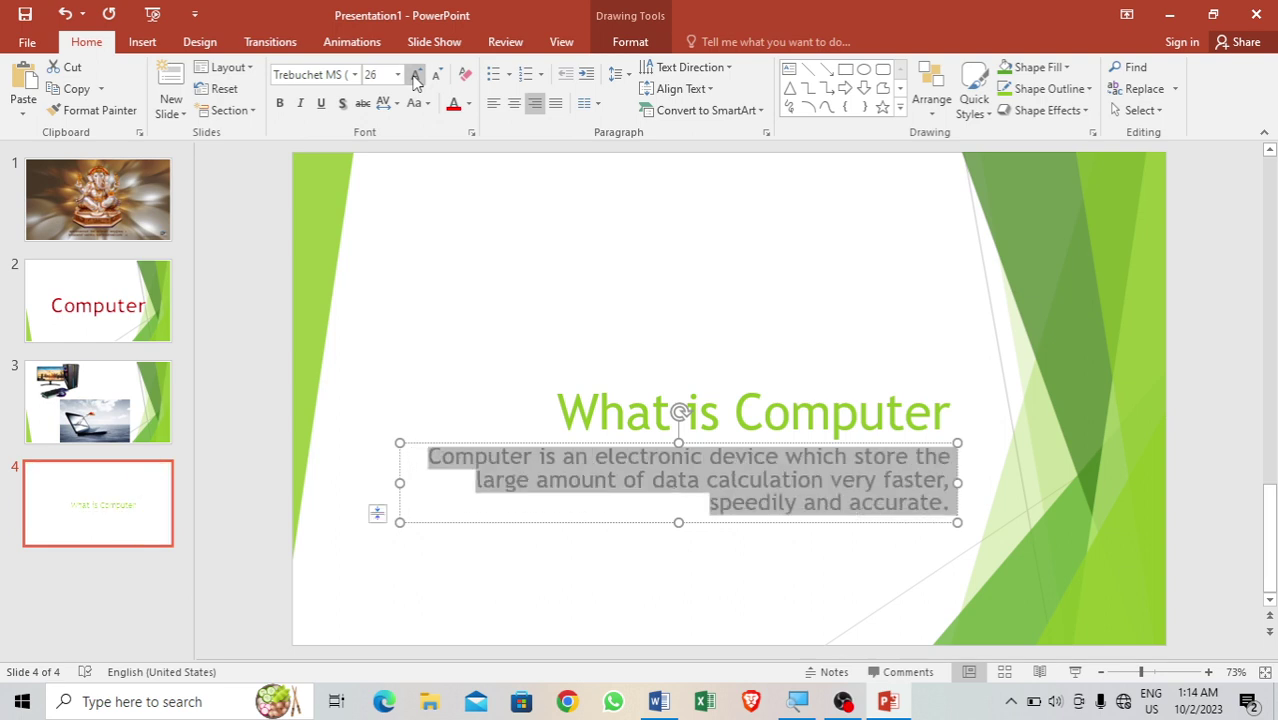
{"action": "left_click", "coordinate": [416, 77]}
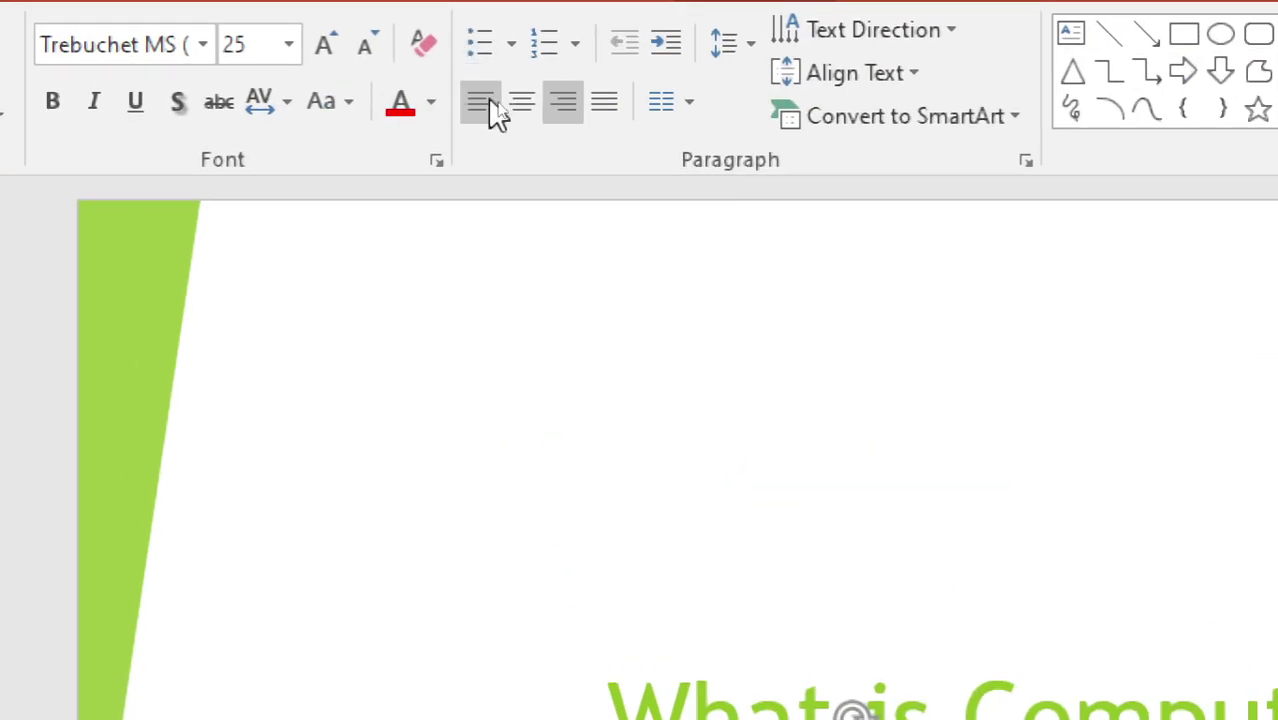
{"action": "left_click", "coordinate": [497, 112]}
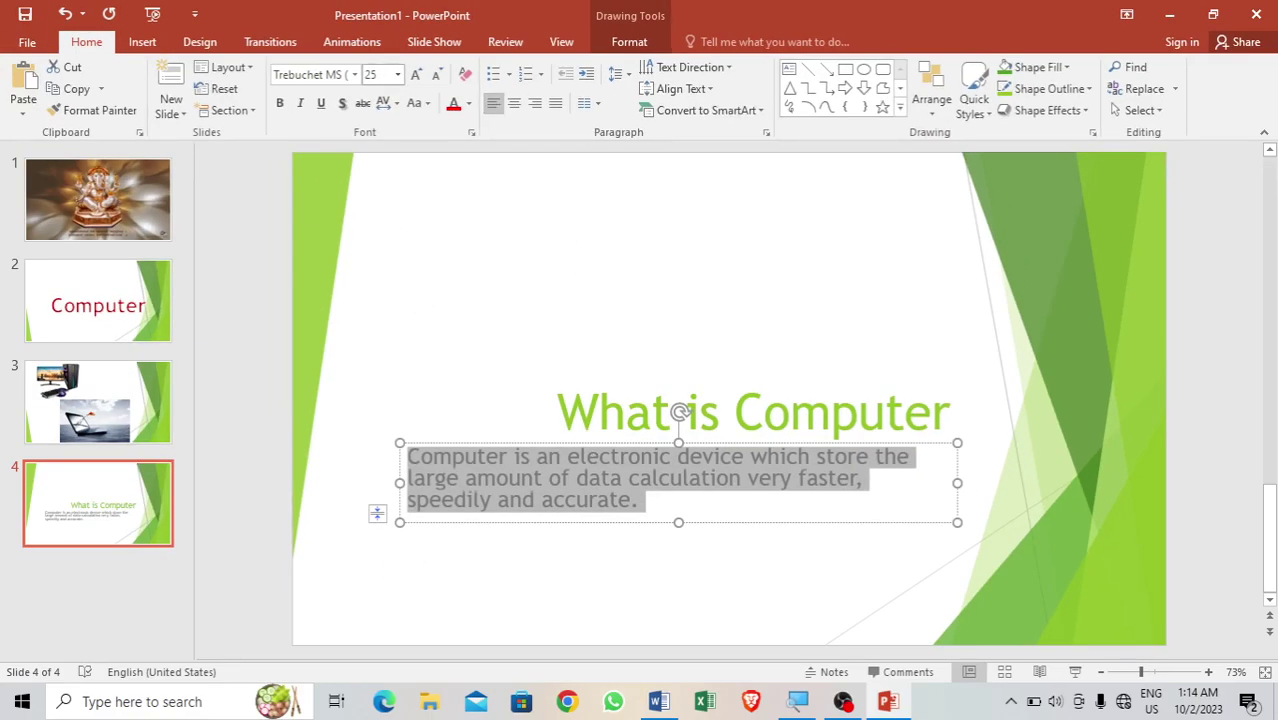
- Set the paragraph's font size to 24 and stretch the subtitle box taller
{"action": "left_click", "coordinate": [380, 77]}
{"action": "type", "text": "2"}
{"action": "key", "text": "Return"}
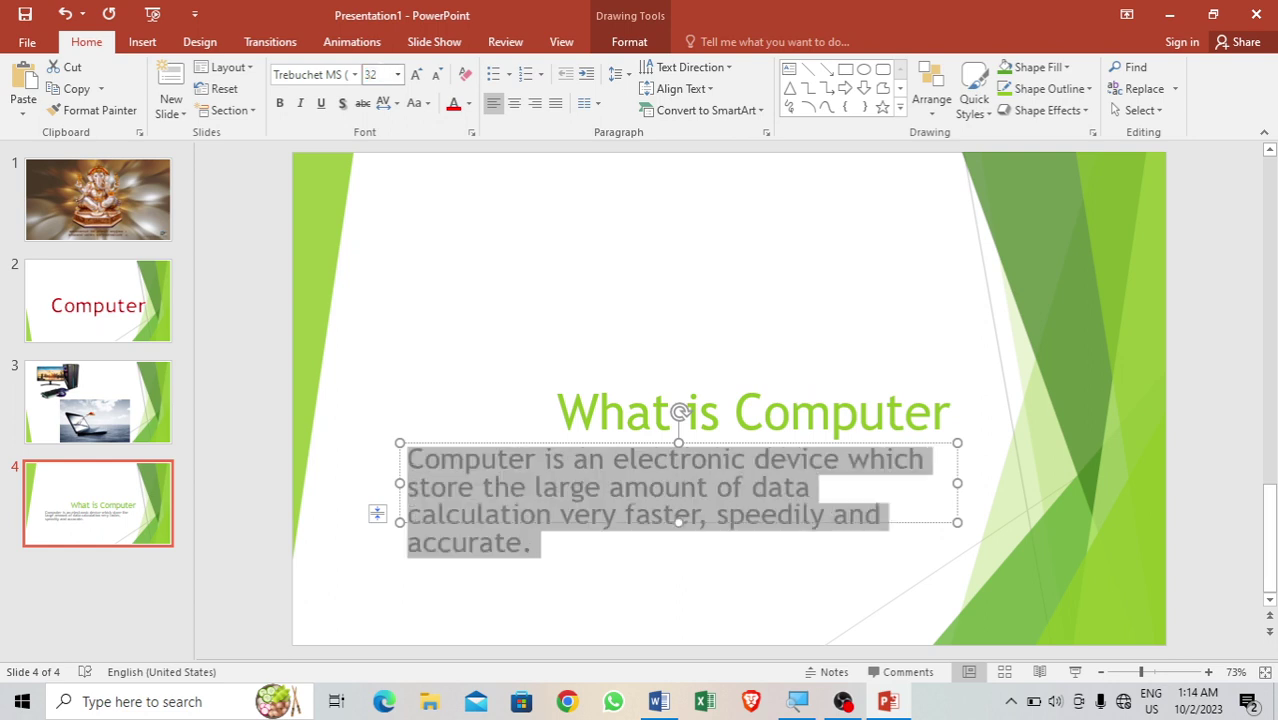
{"action": "type", "text": "24"}
{"action": "key", "text": "Return"}
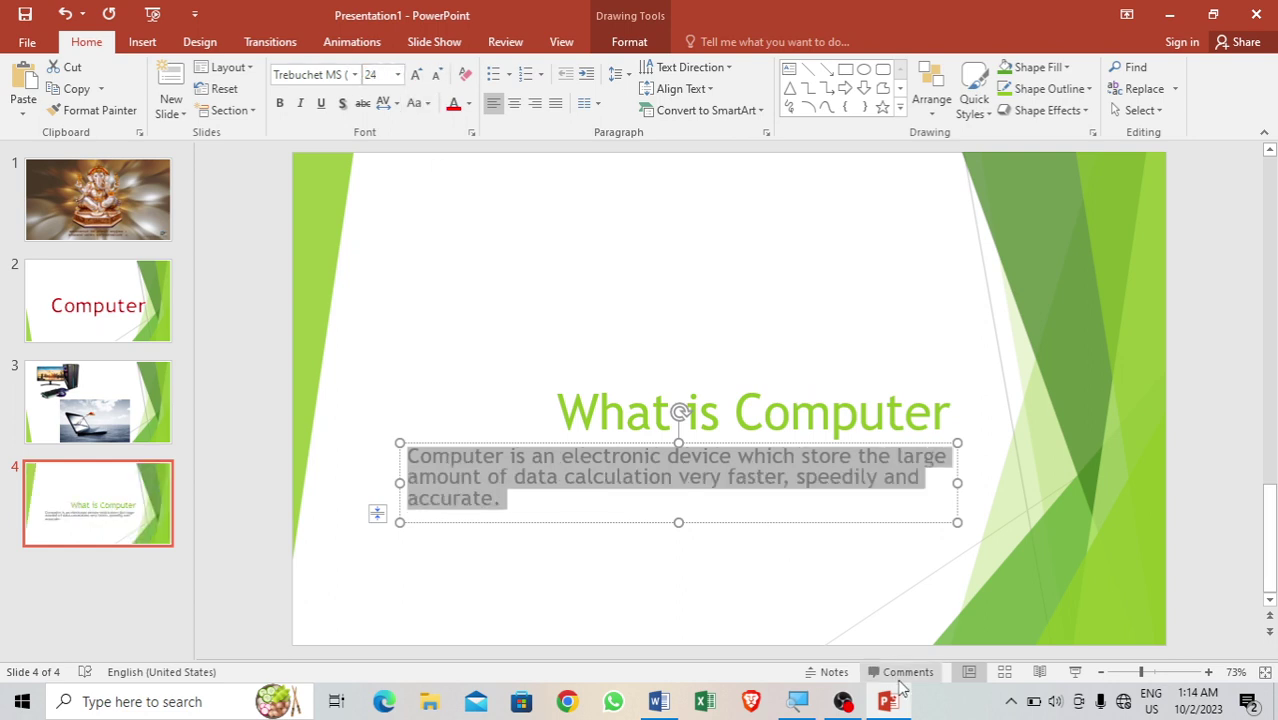
{"action": "left_click_drag", "start_coordinate": [677, 521], "coordinate": [678, 598]}
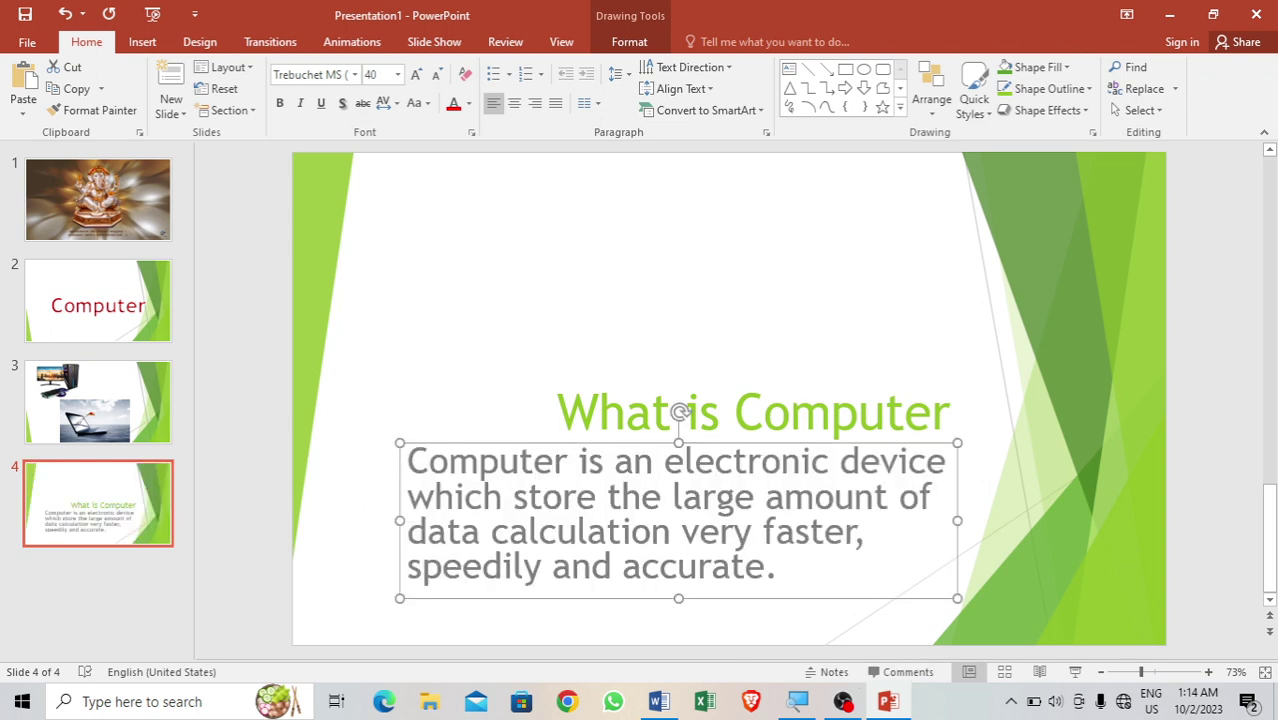
{"action": "left_click", "coordinate": [557, 410]}
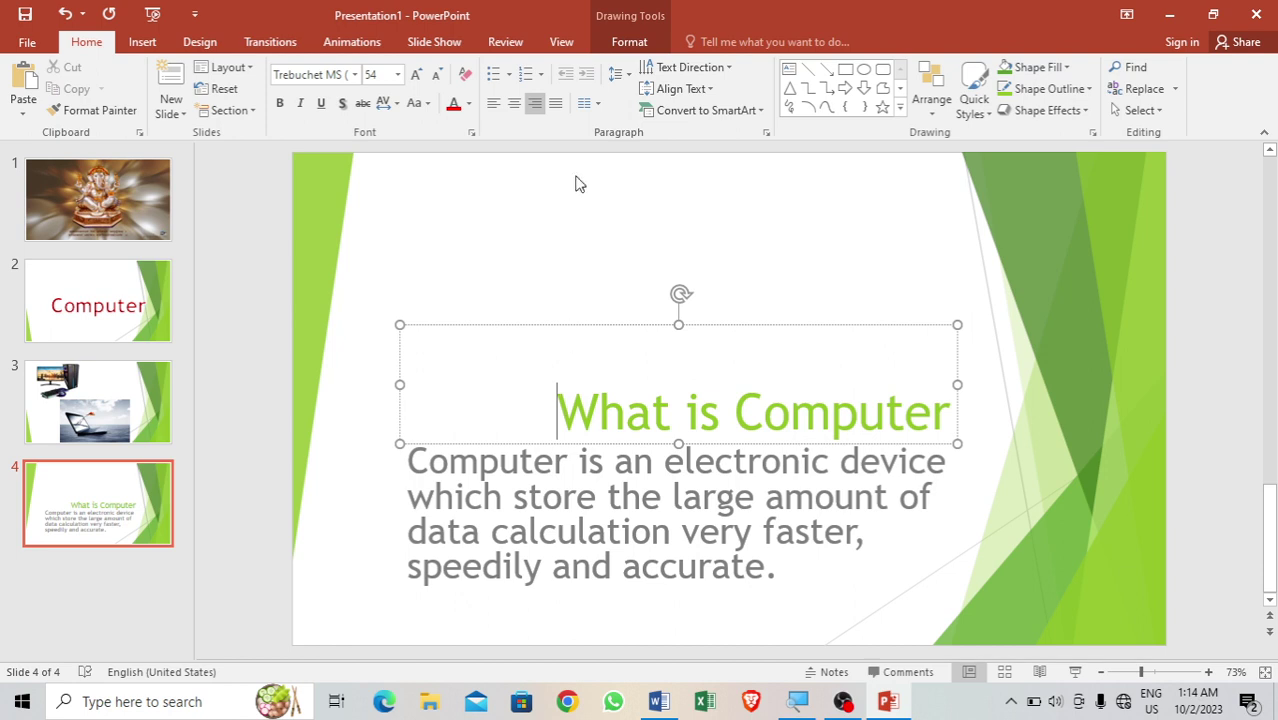
- Left-align the What is Computer title and enlarge it to 60 pt
{"action": "left_click", "coordinate": [493, 104]}
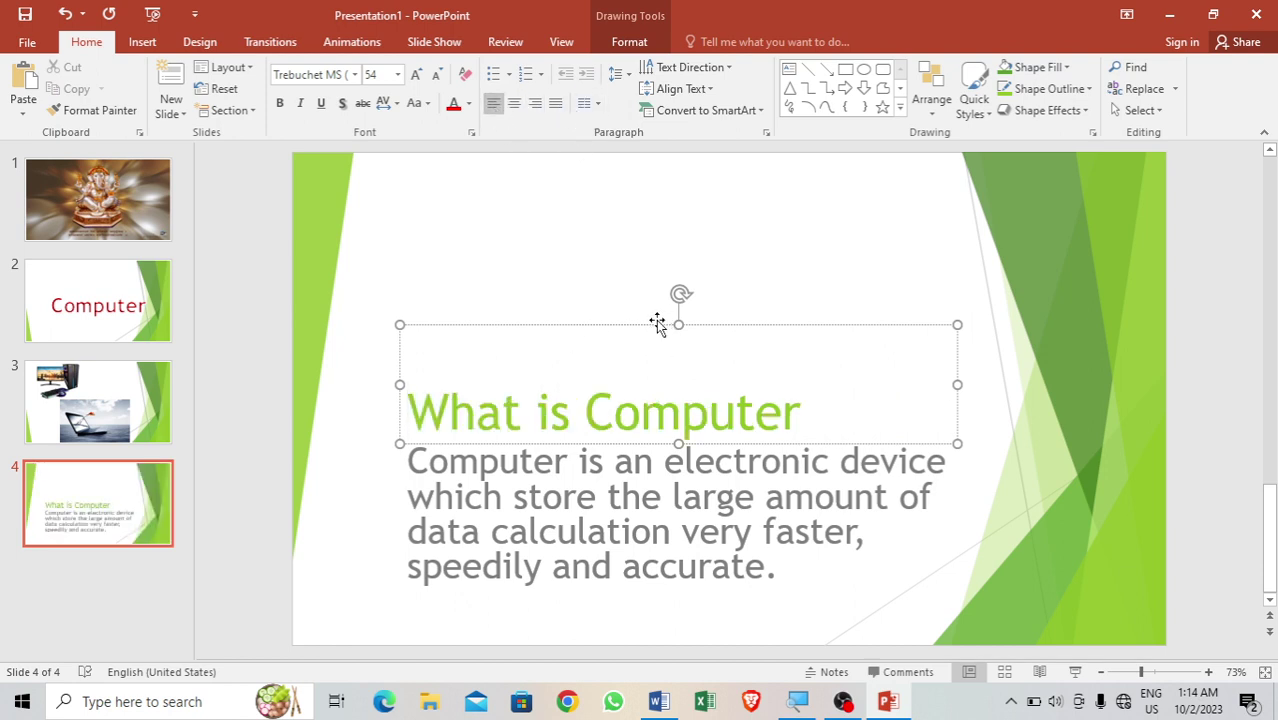
{"action": "left_click_drag", "start_coordinate": [803, 412], "coordinate": [406, 412]}
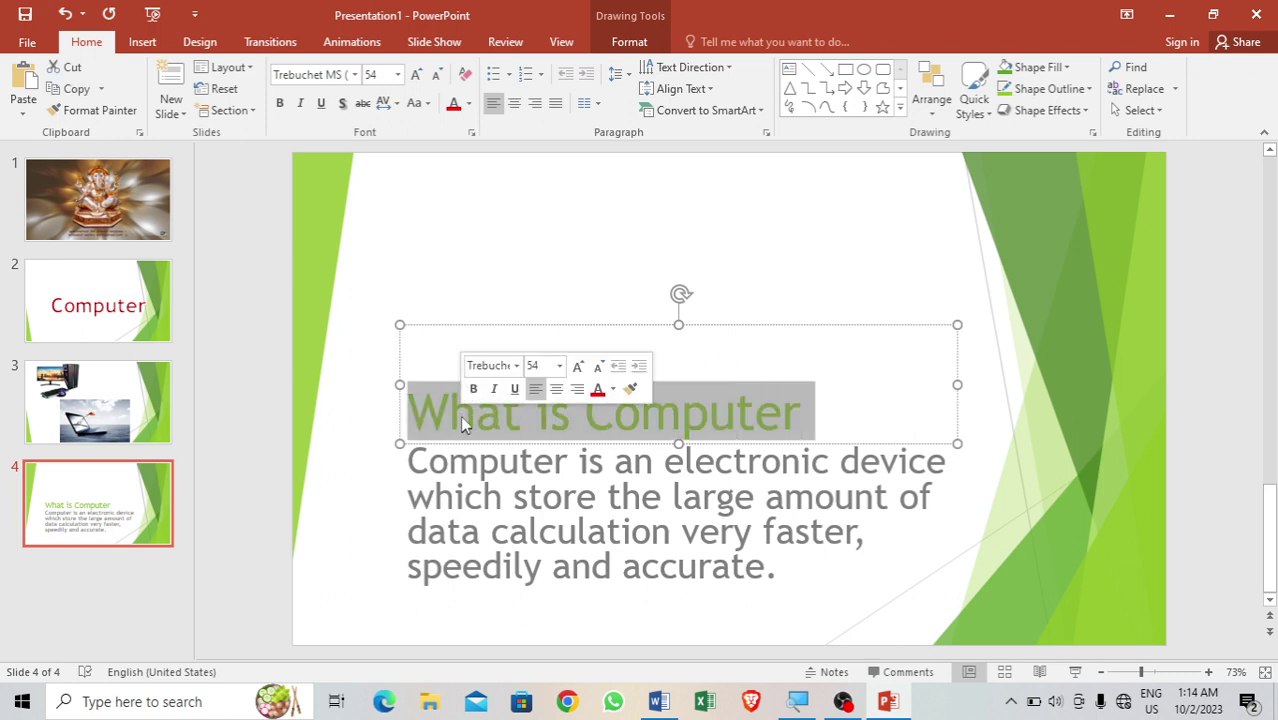
{"action": "left_click", "coordinate": [417, 76]}
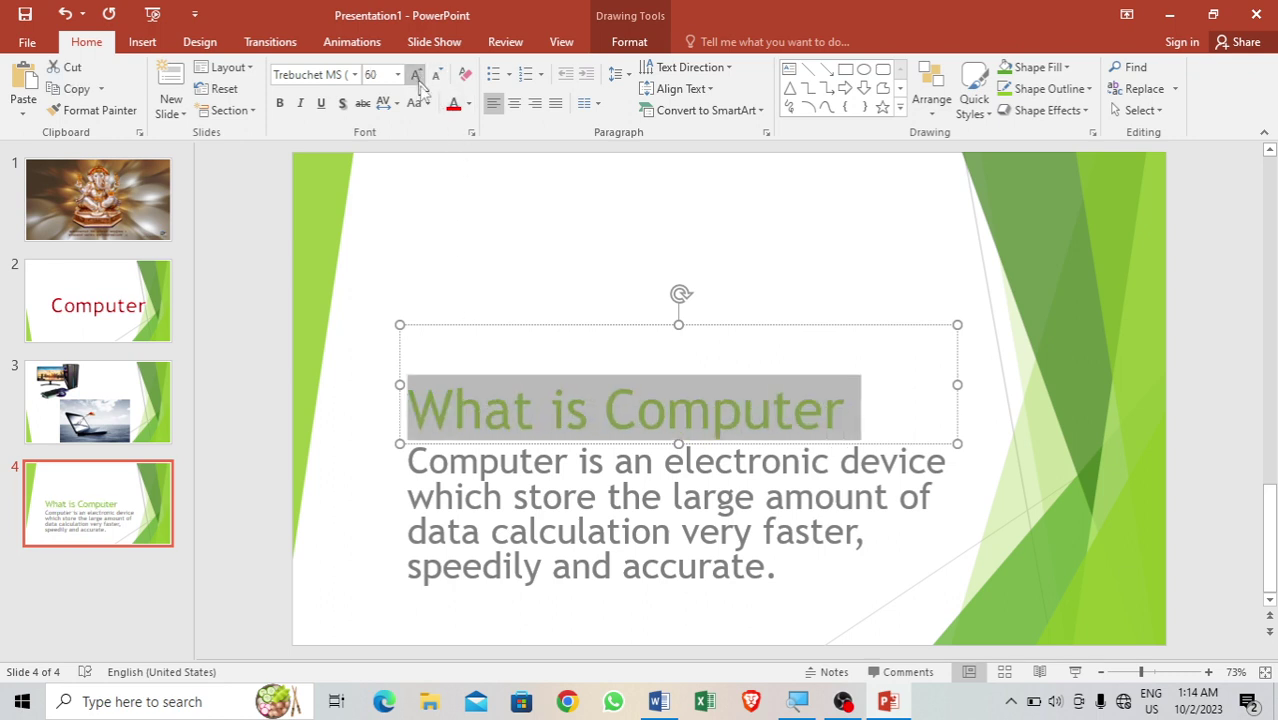
- Justify the computer-definition paragraph beneath the title
{"action": "left_click", "coordinate": [790, 566]}
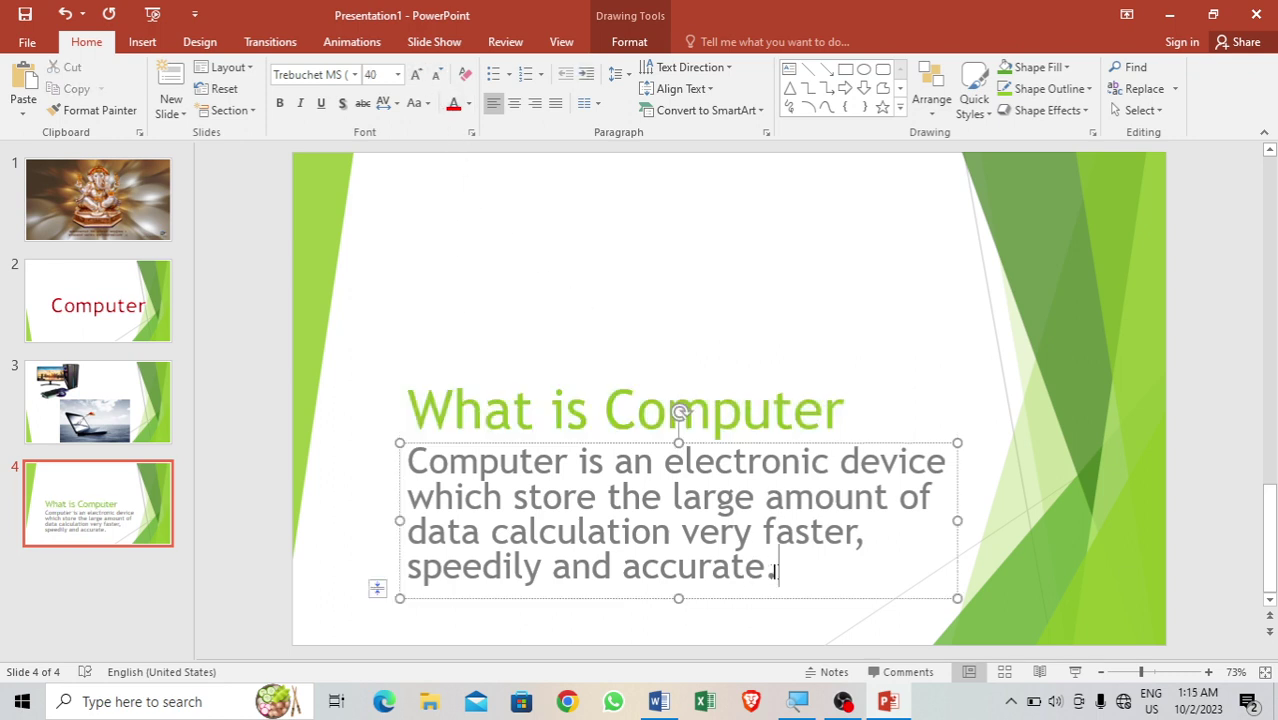
{"action": "key", "text": "ctrl+a"}
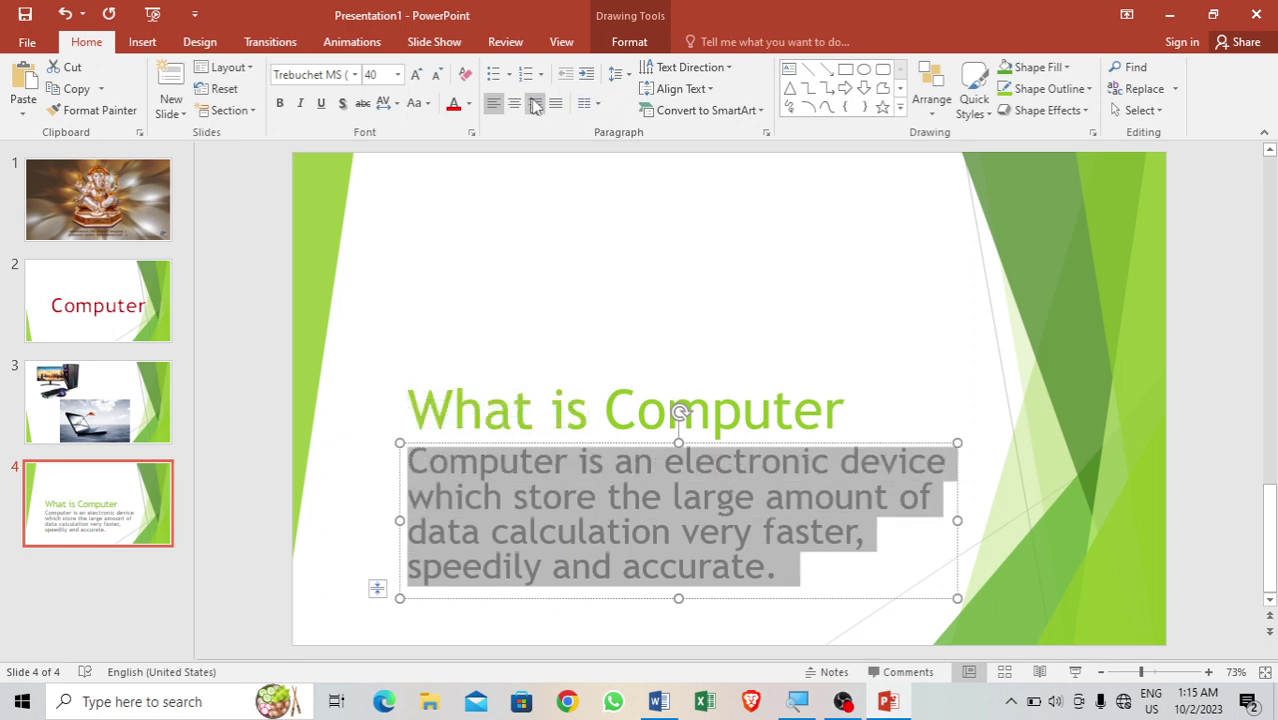
{"action": "left_click", "coordinate": [555, 103]}
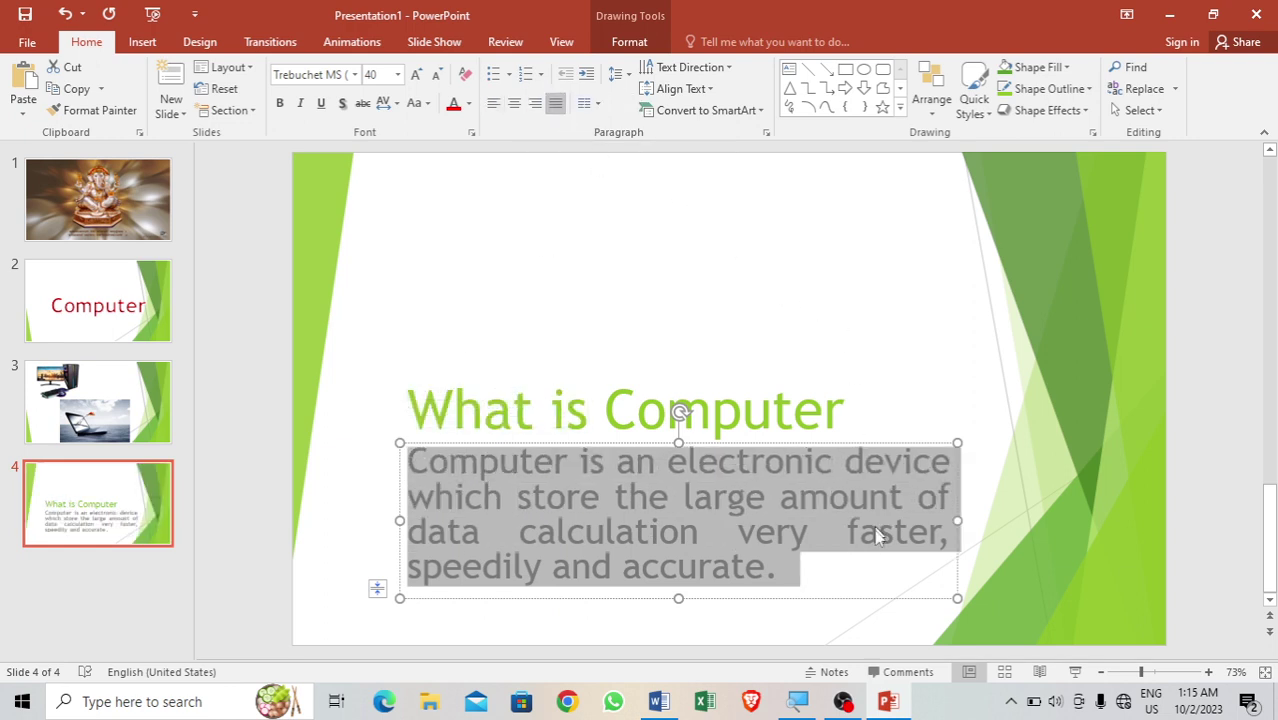
{"action": "left_click", "coordinate": [879, 282]}
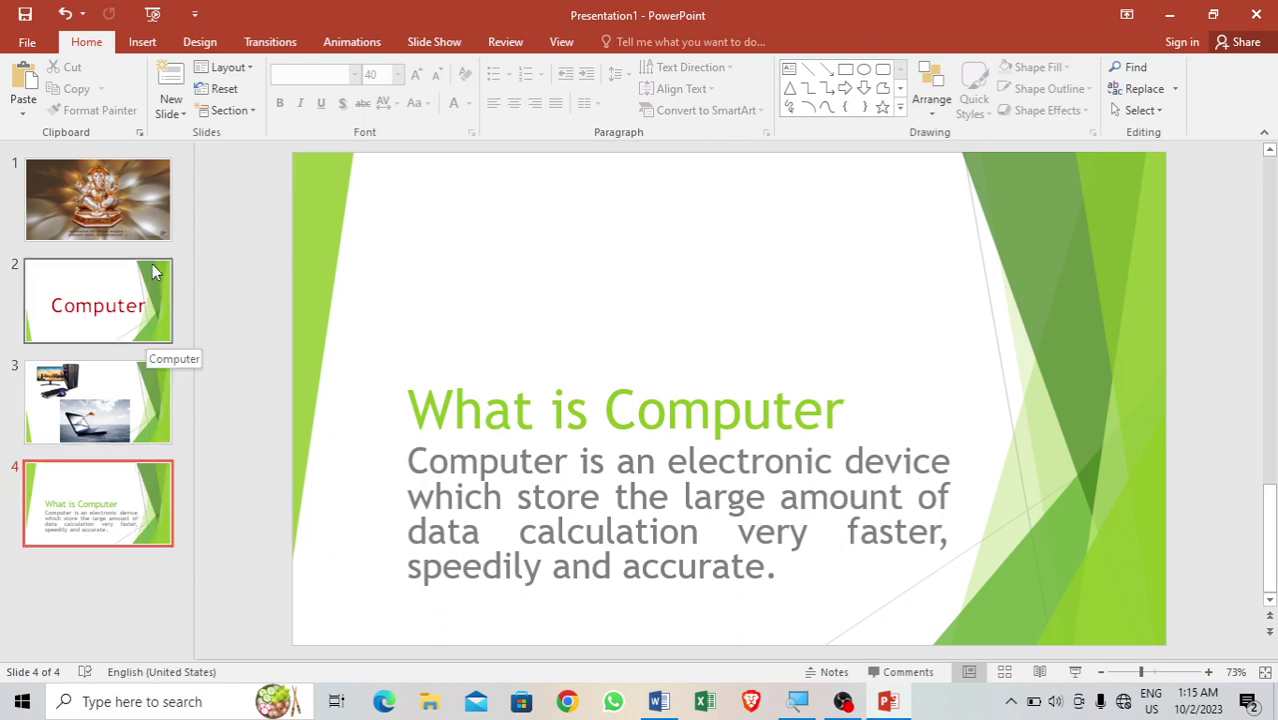
{"action": "left_click", "coordinate": [171, 113]}
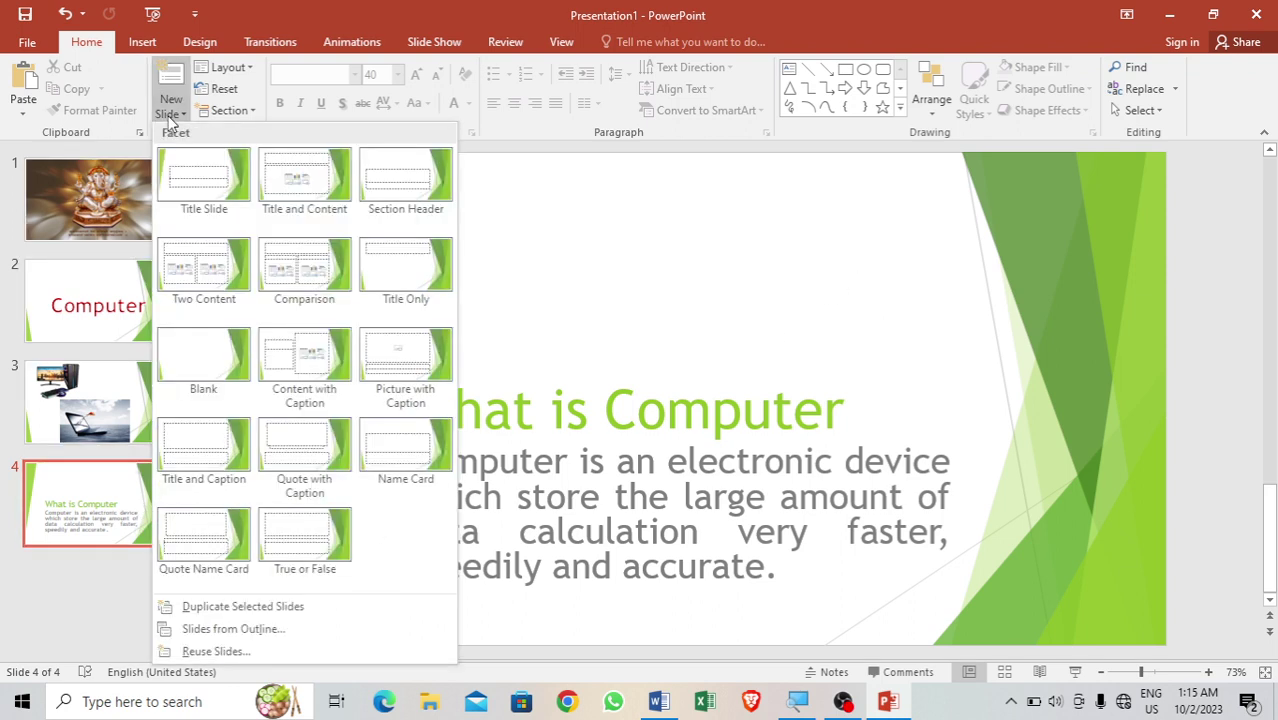
- Add a new title slide 5 titled 'Father of Computer'
{"action": "left_click", "coordinate": [201, 191]}
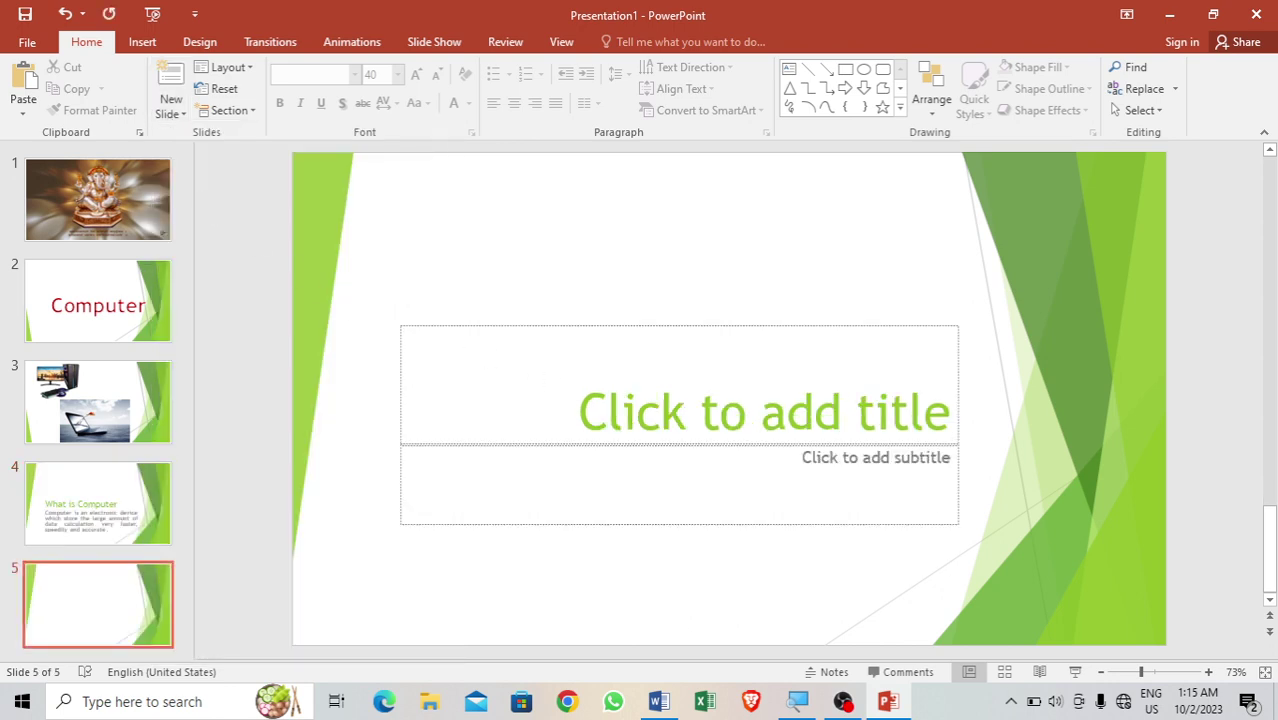
{"action": "left_click", "coordinate": [625, 390]}
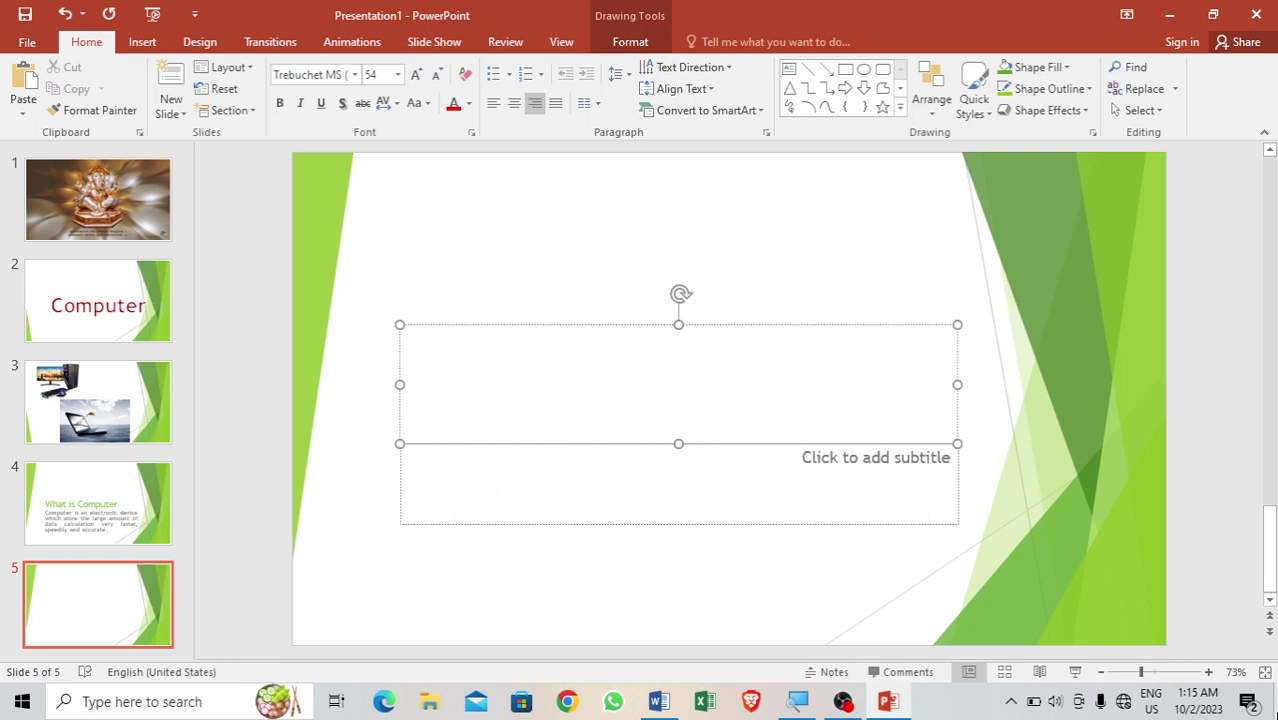
{"action": "type", "text": "Father"}
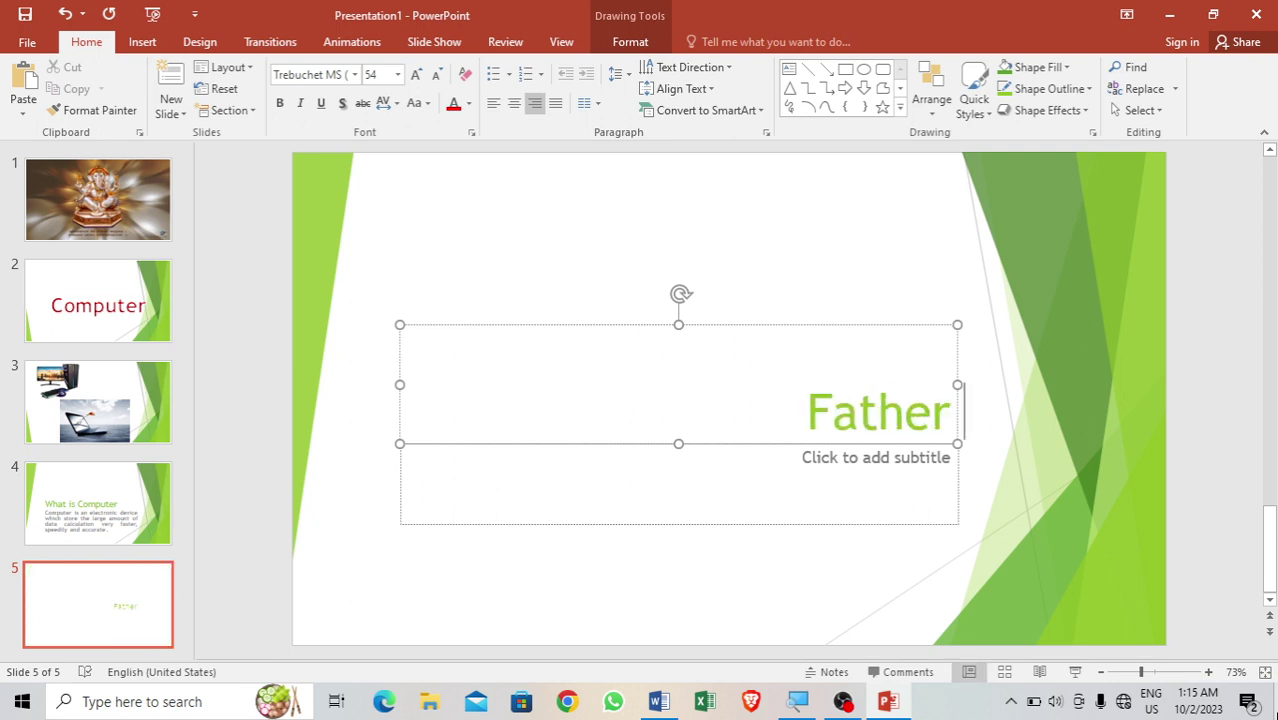
{"action": "type", "text": " of Computer"}
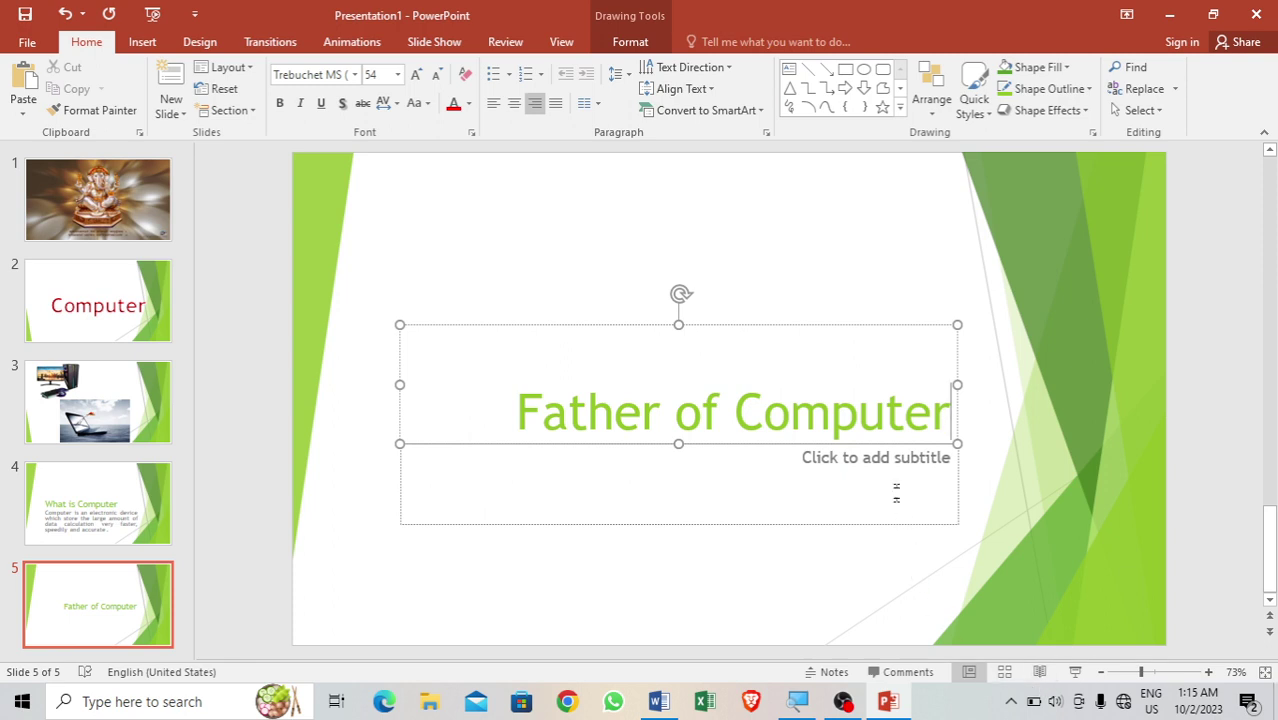
- Enter the subtitle 'Charles Babbage was the Father of Computer' and select it
{"action": "key", "text": "ctrl+Return"}
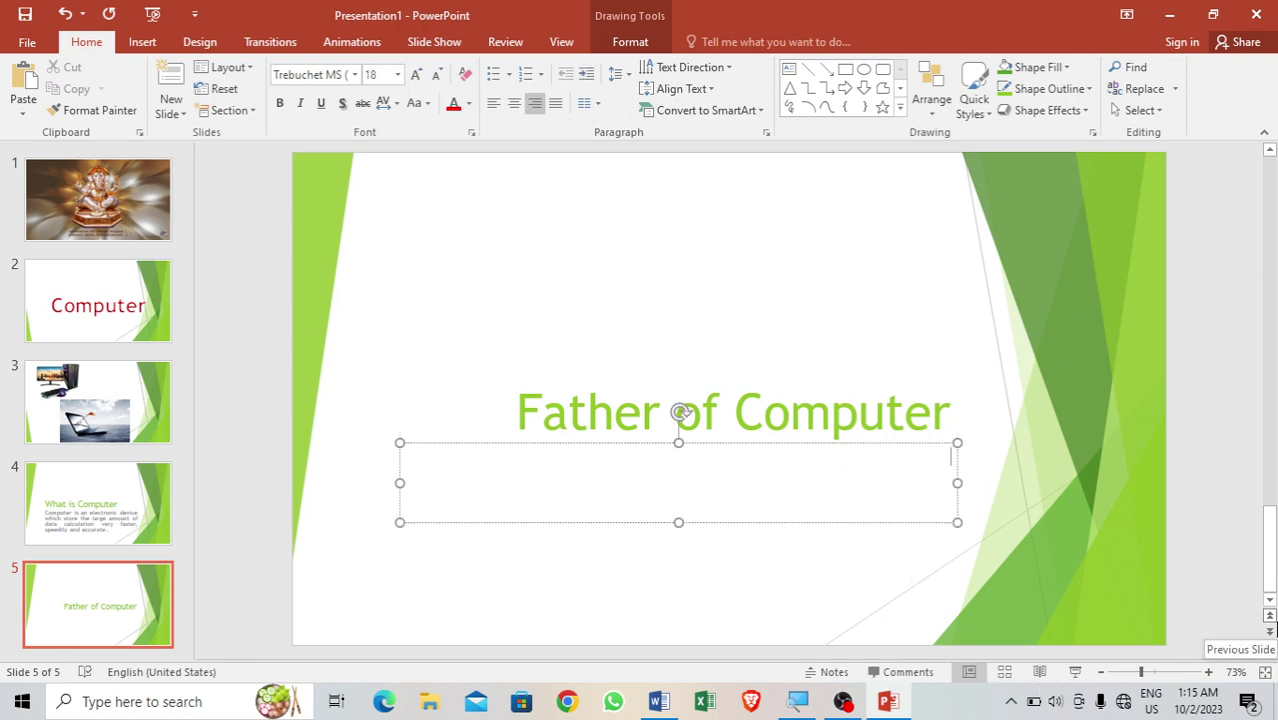
{"action": "type", "text": "Charl"}
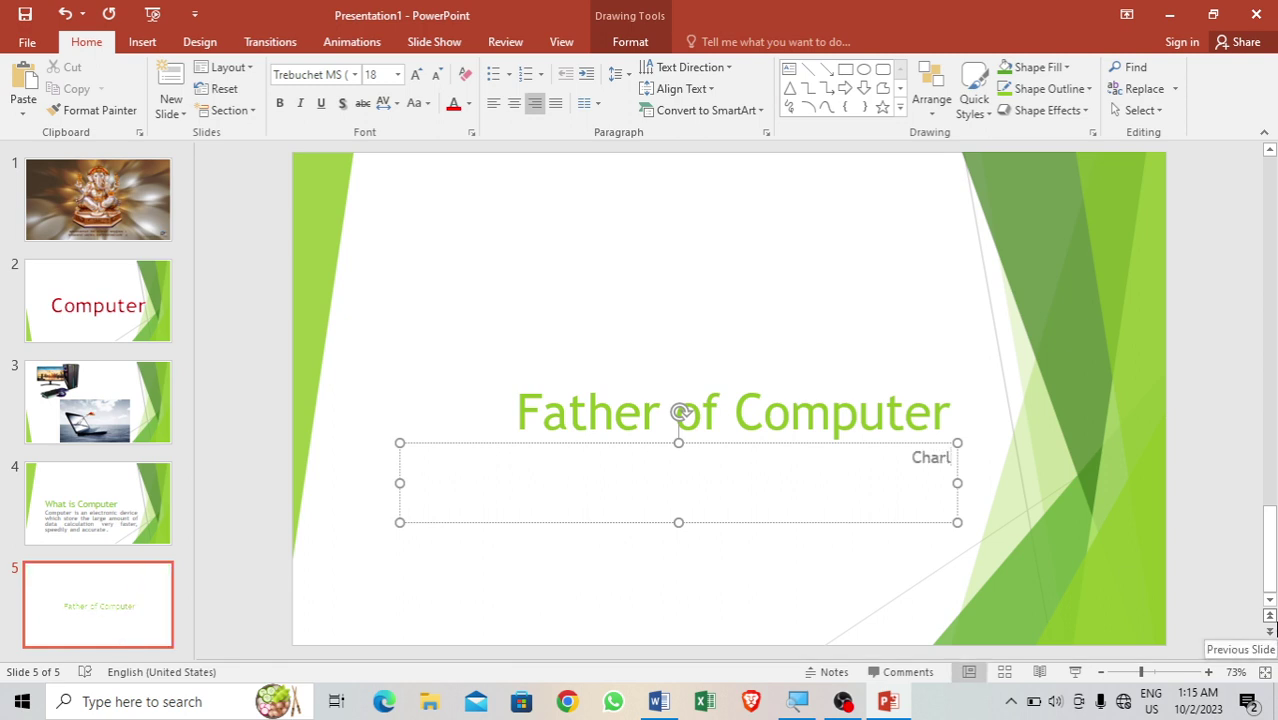
{"action": "type", "text": "es Babba"}
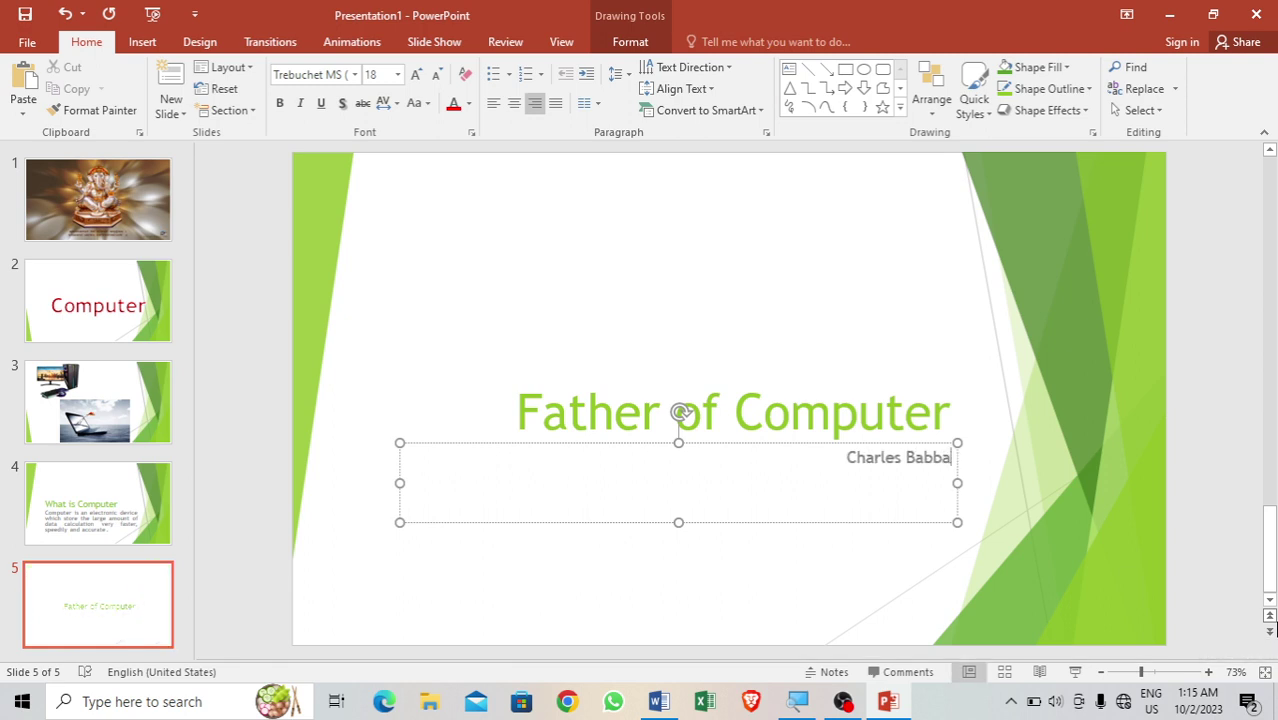
{"action": "type", "text": "ge was the F"}
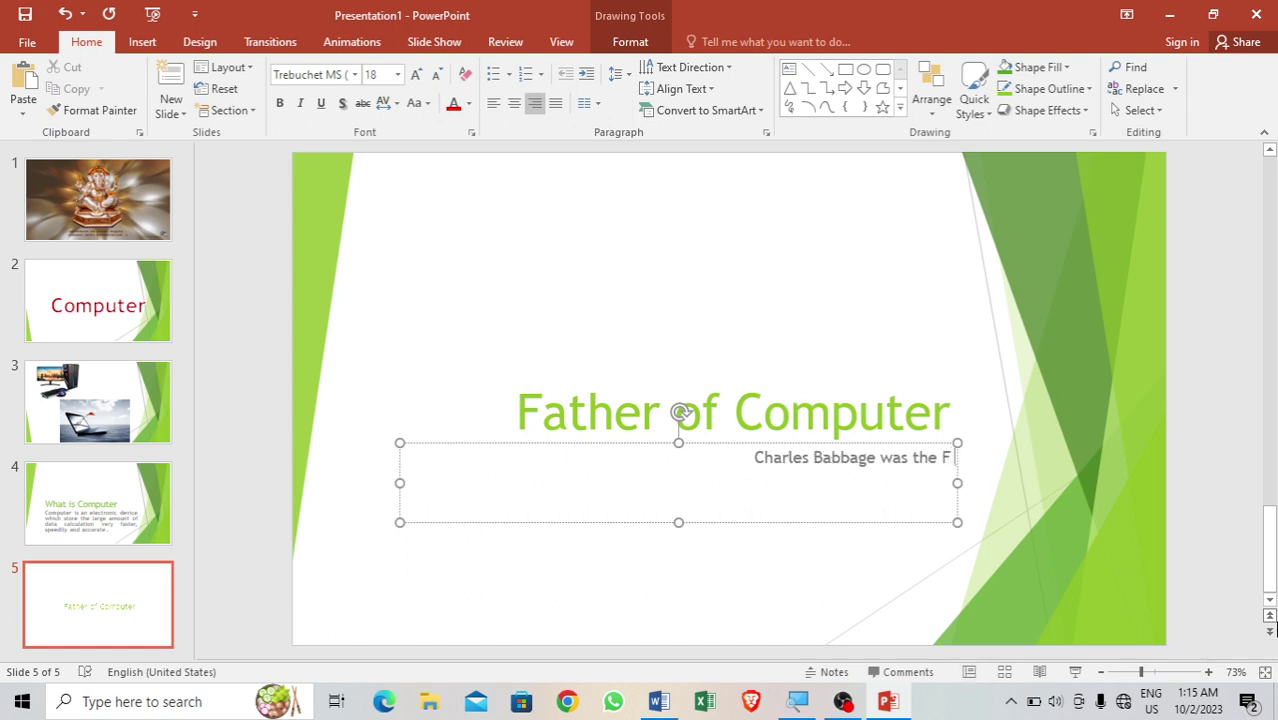
{"action": "type", "text": "ather of Com"}
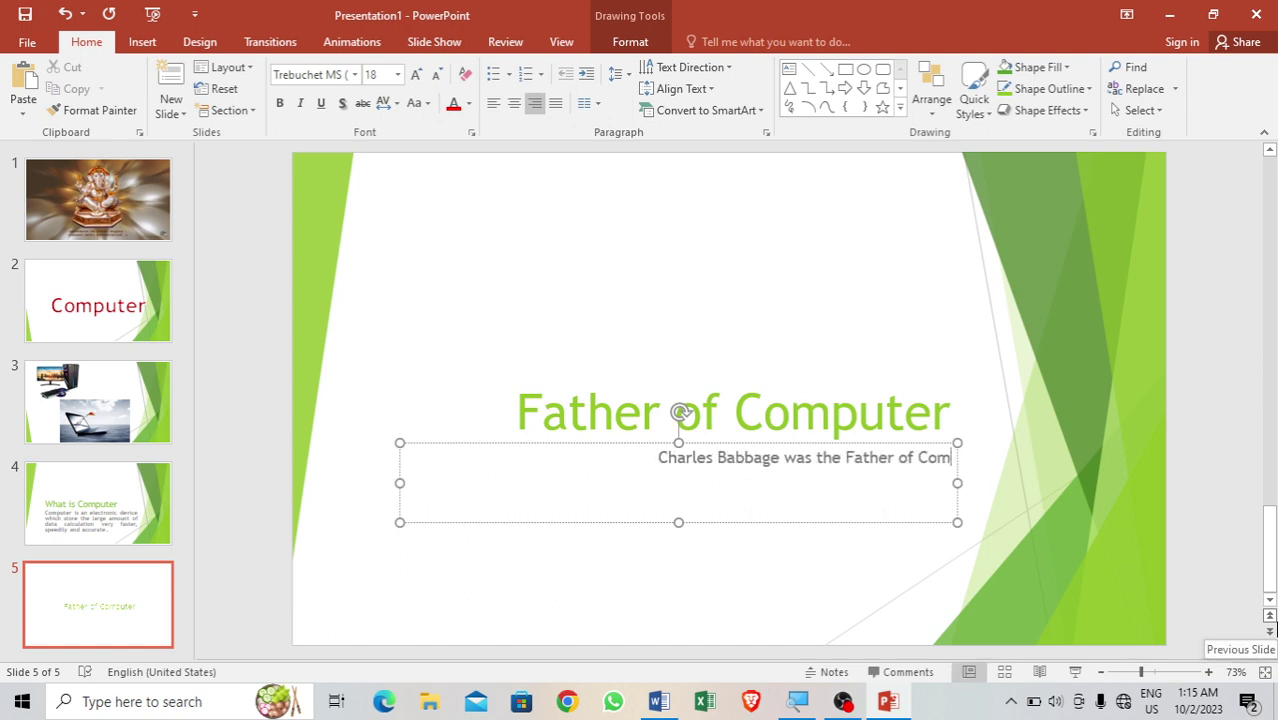
{"action": "type", "text": "puter"}
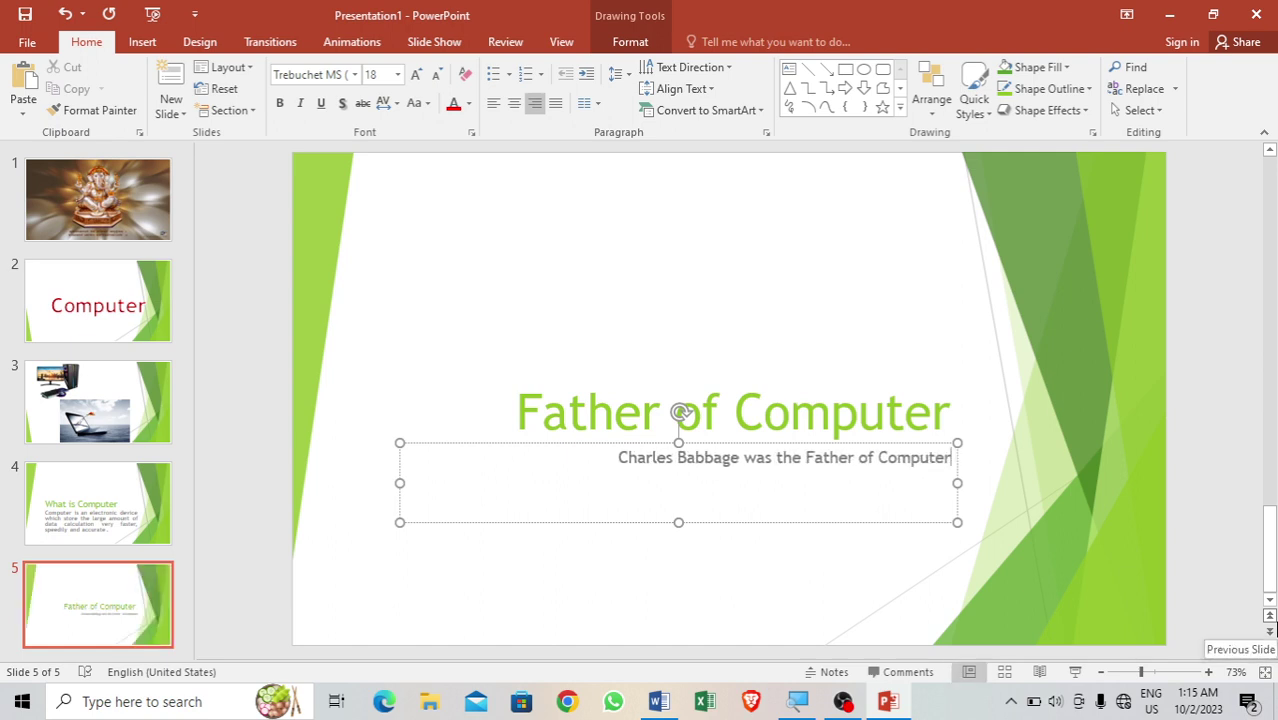
{"action": "key", "text": "ctrl+a"}
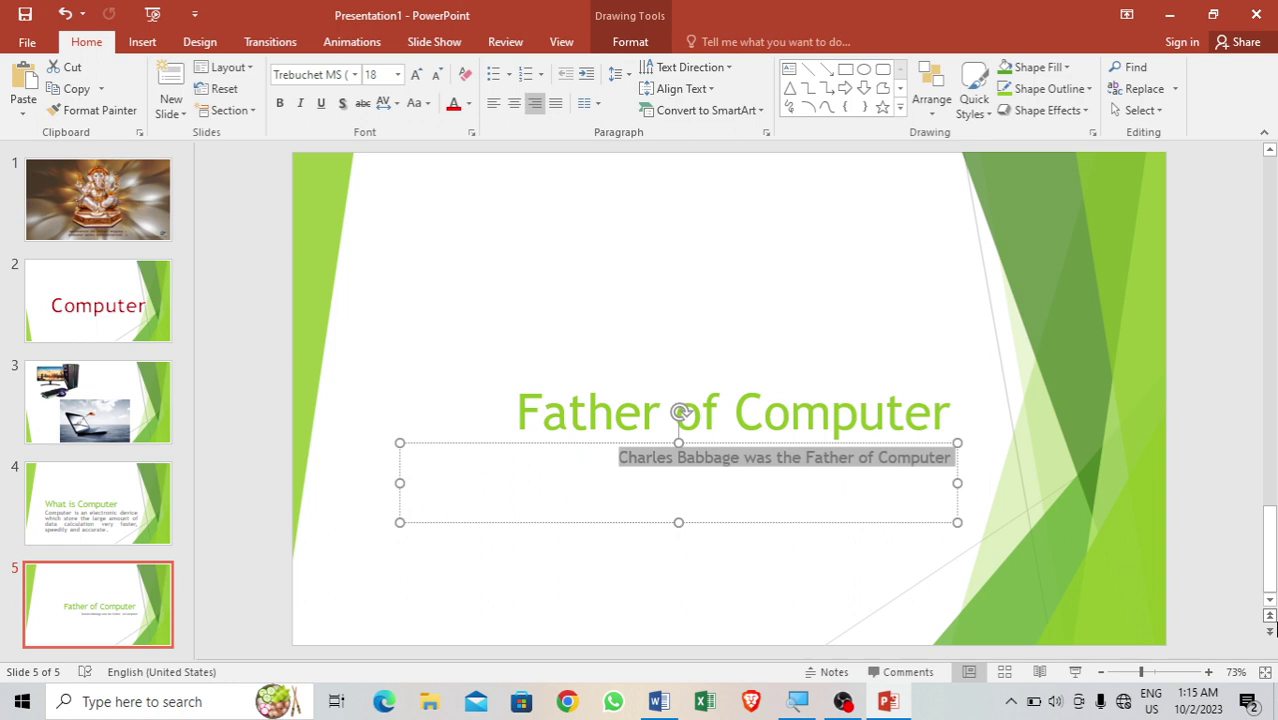
- Enlarge the Charles Babbage subtitle to 54 pt and centre it
{"action": "key", "text": "ctrl+shift+period"}
{"action": "key", "text": "ctrl+shift+period"}
{"action": "key", "text": "ctrl+shift+period"}
{"action": "key", "text": "ctrl+shift+period"}
{"action": "key", "text": "ctrl+shift+period"}
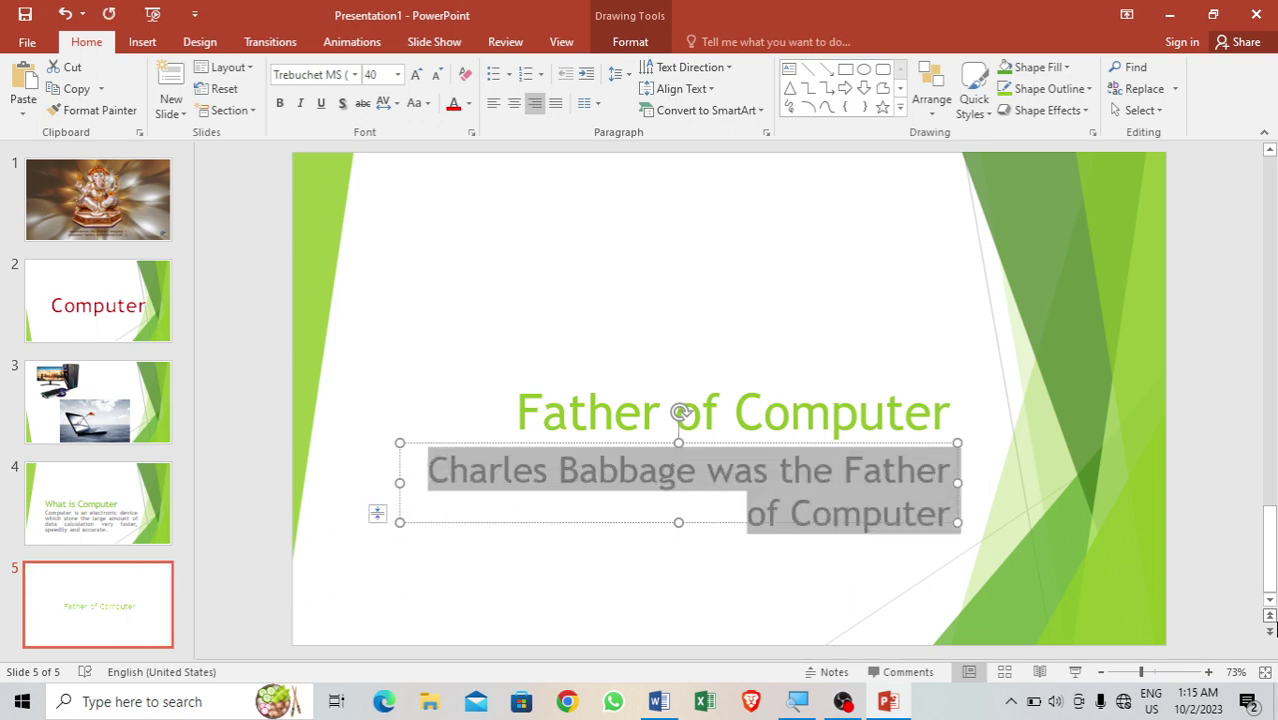
{"action": "key", "text": "ctrl+shift+period"}
{"action": "key", "text": "ctrl+shift+period"}
{"action": "key", "text": "ctrl+shift+period"}
{"action": "key", "text": "ctrl+shift+period"}
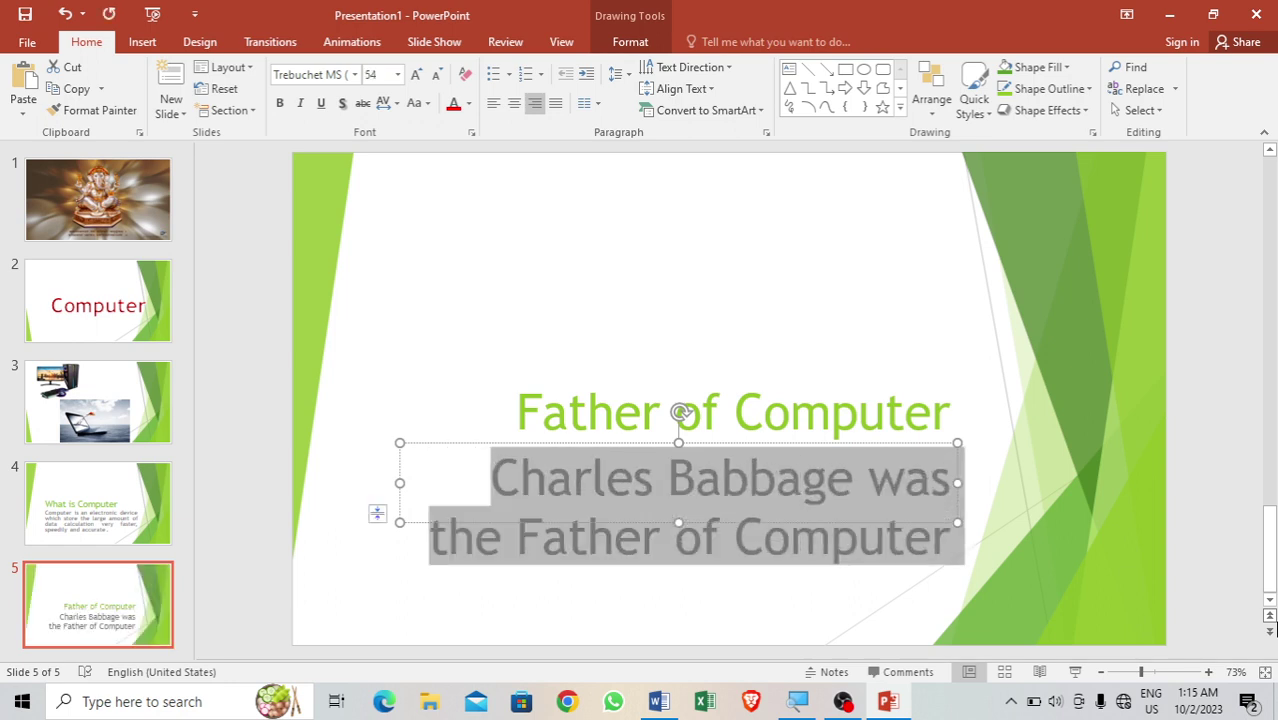
{"action": "left_click", "coordinate": [513, 103]}
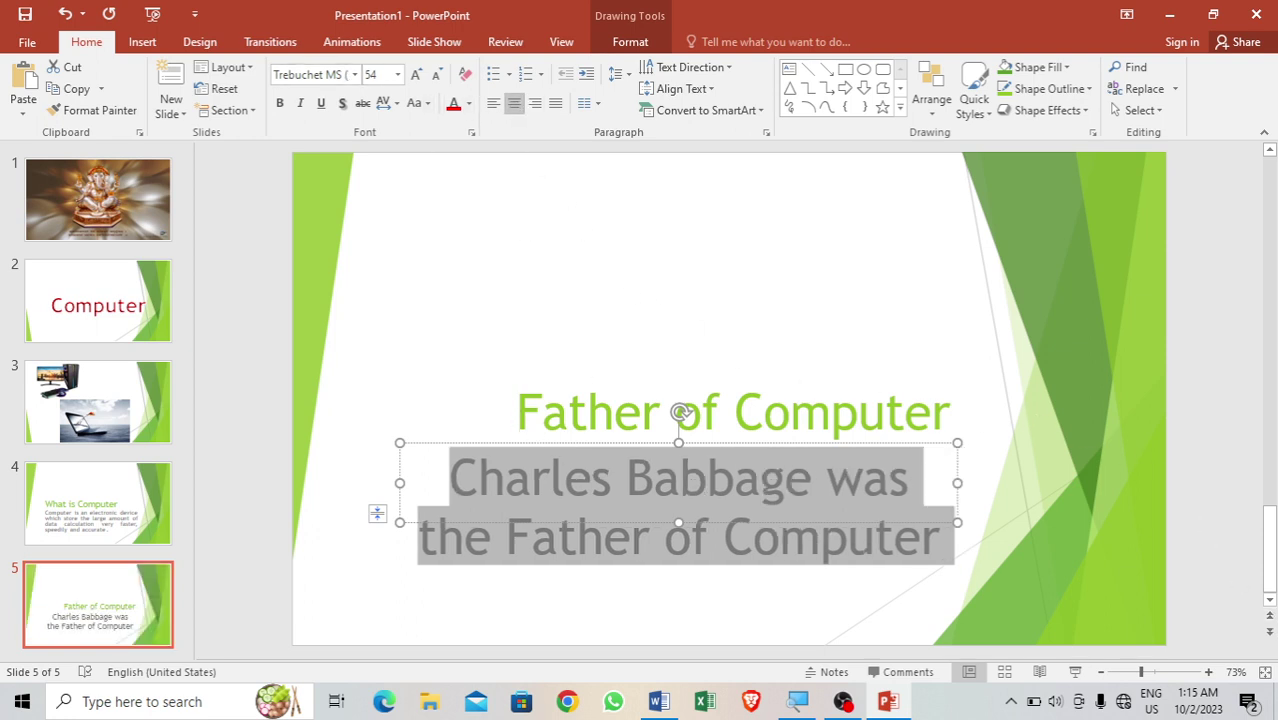
- Enlarge the Father of Computer title to 66 pt and move it higher on the slide
{"action": "left_click_drag", "start_coordinate": [505, 412], "coordinate": [998, 437]}
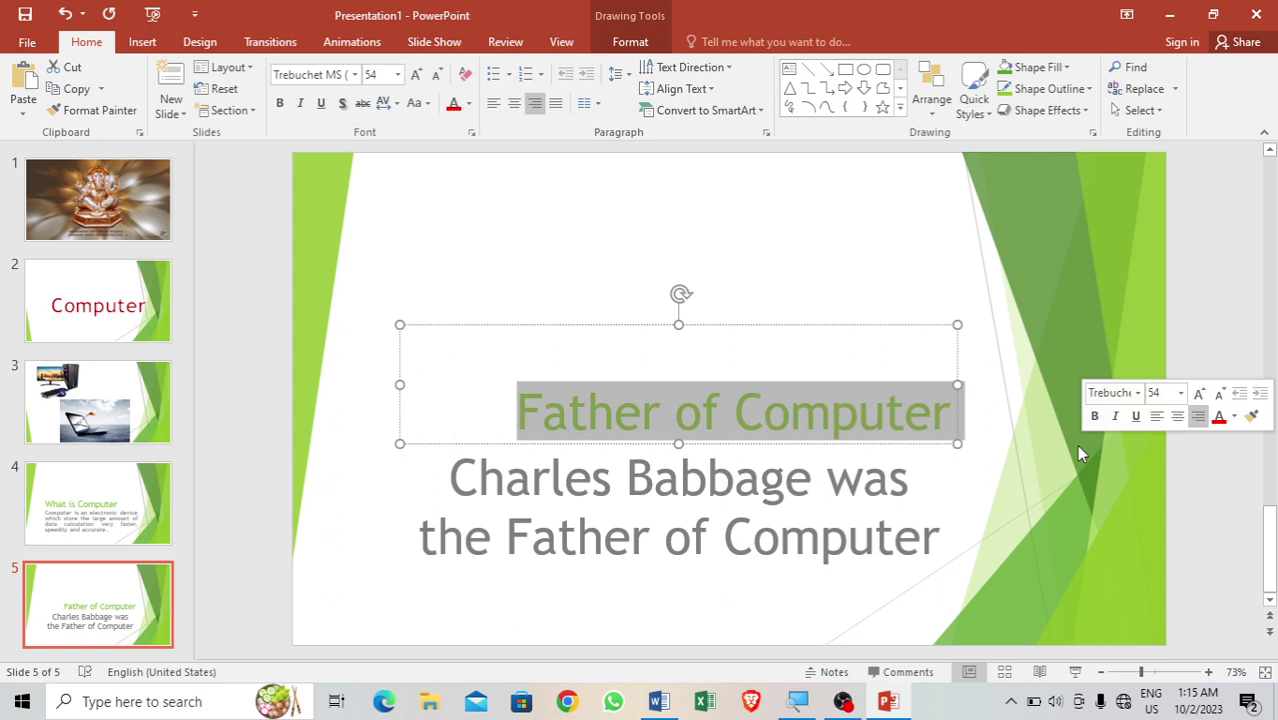
{"action": "key", "text": "ctrl+bracketright"}
{"action": "key", "text": "ctrl+bracketright"}
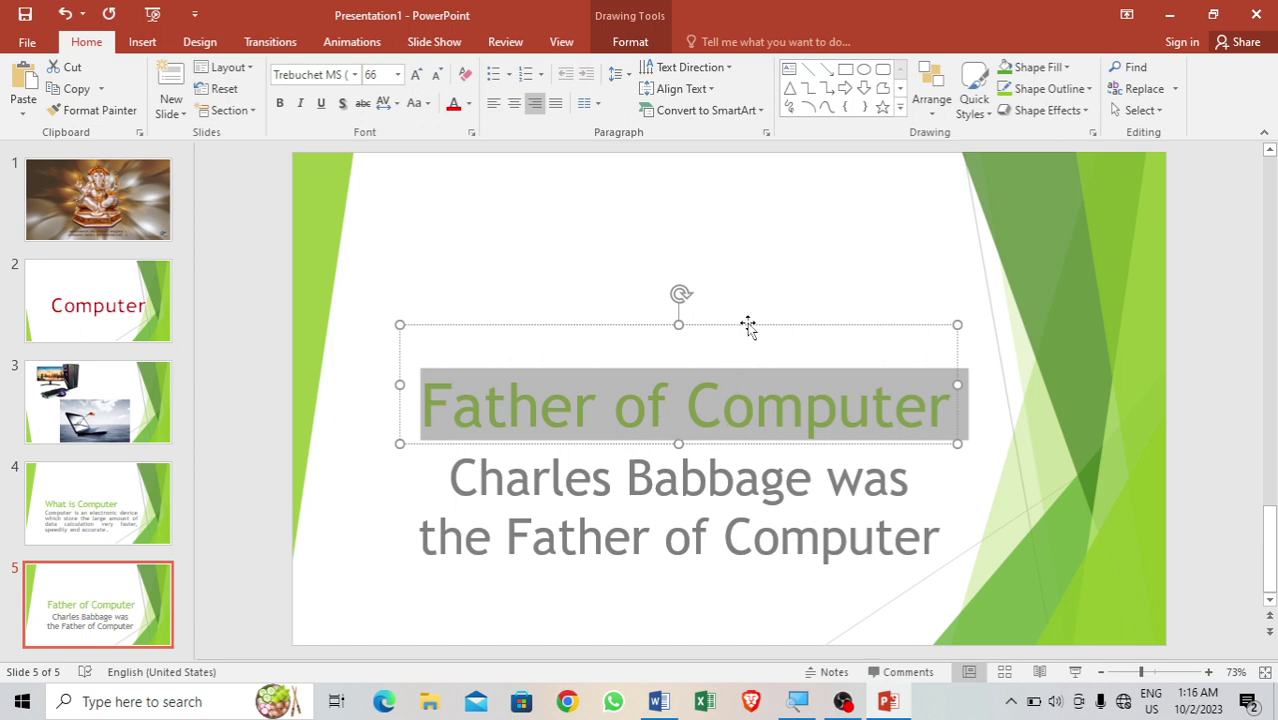
{"action": "left_click_drag", "start_coordinate": [748, 326], "coordinate": [761, 282]}
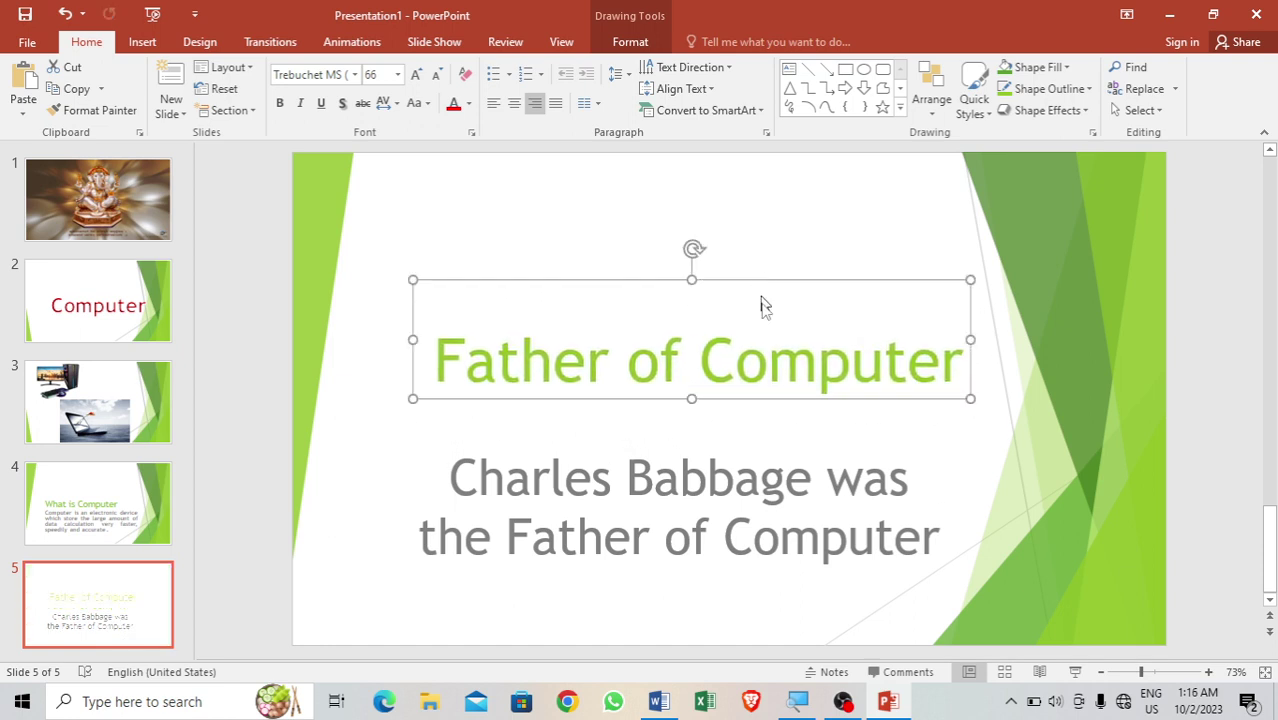
{"action": "left_click", "coordinate": [767, 360]}
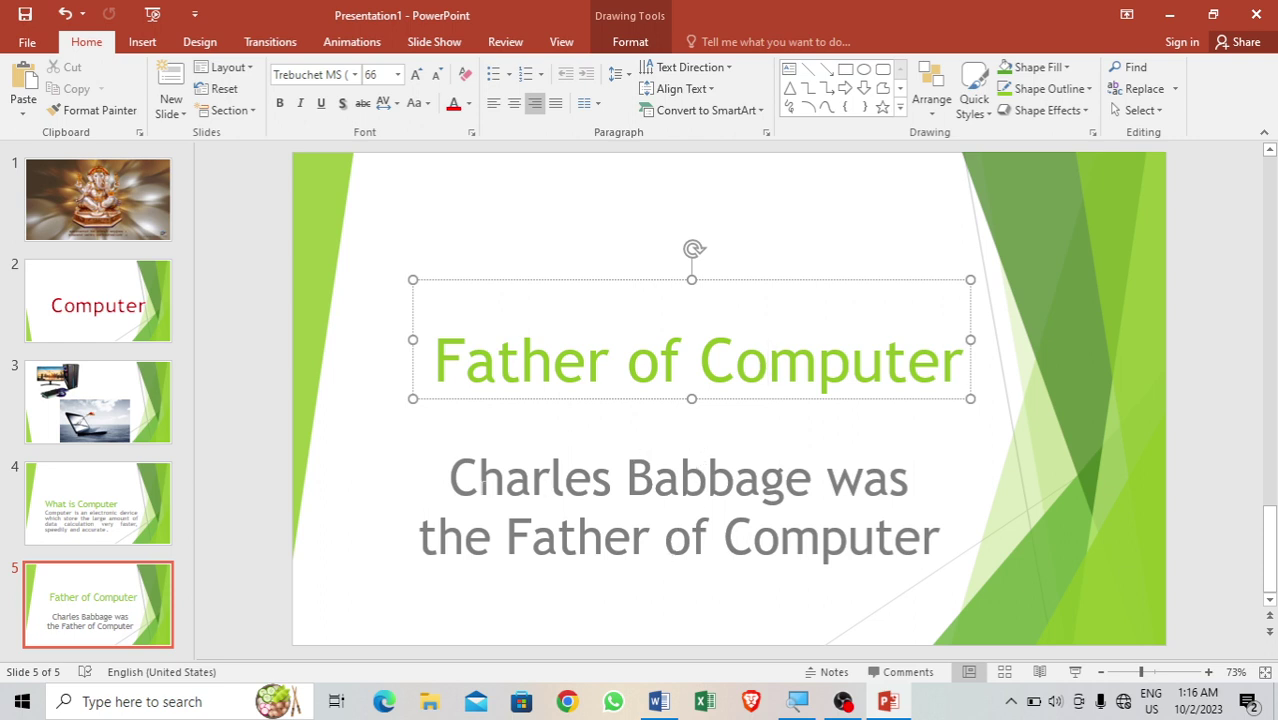
{"action": "left_click_drag", "start_coordinate": [450, 478], "coordinate": [724, 484]}
{"action": "left_click_drag", "start_coordinate": [846, 487], "coordinate": [945, 540]}
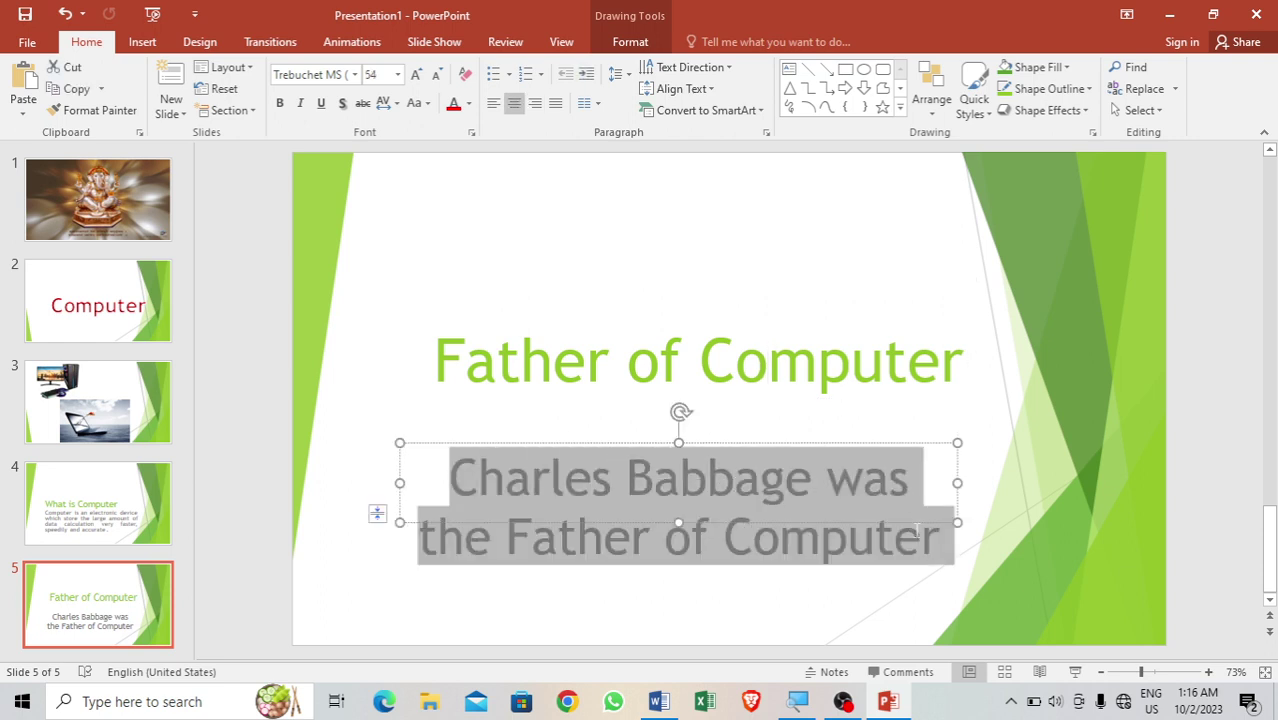
{"action": "left_click", "coordinate": [1008, 437]}
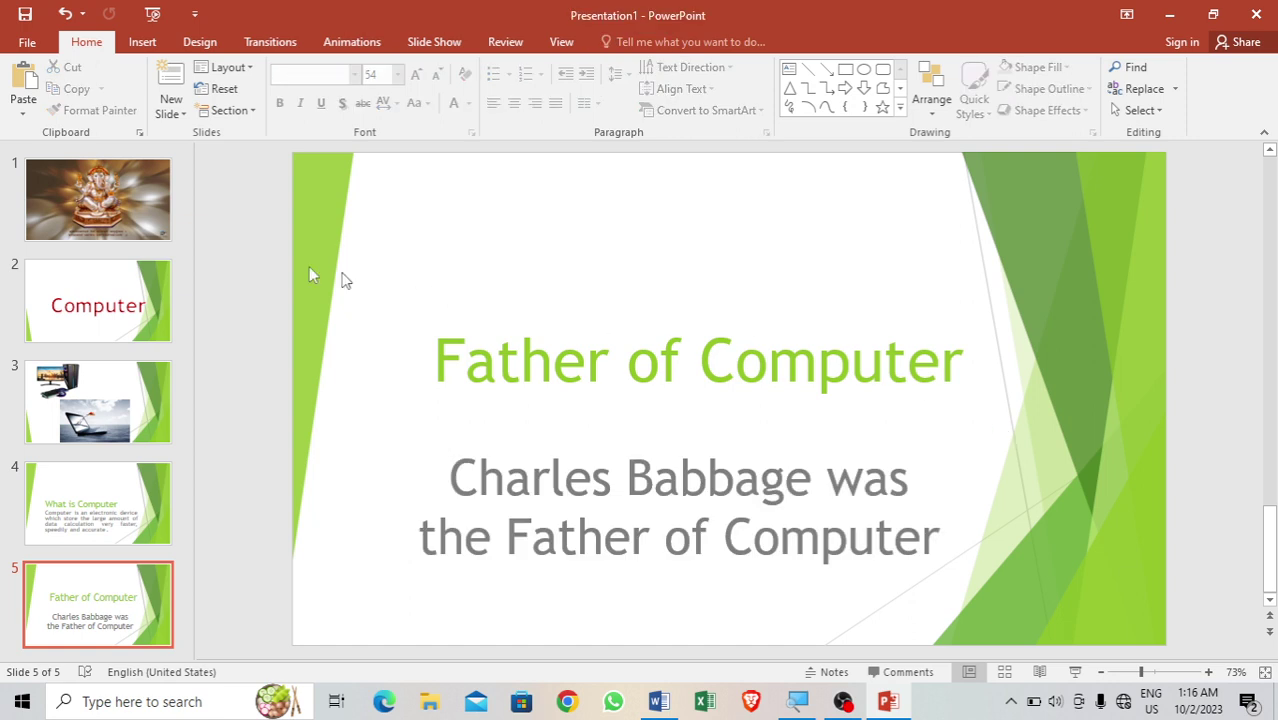
- Add a blank slide 6 and insert the 'father of computer charles' portrait picture
{"action": "left_click", "coordinate": [178, 105]}
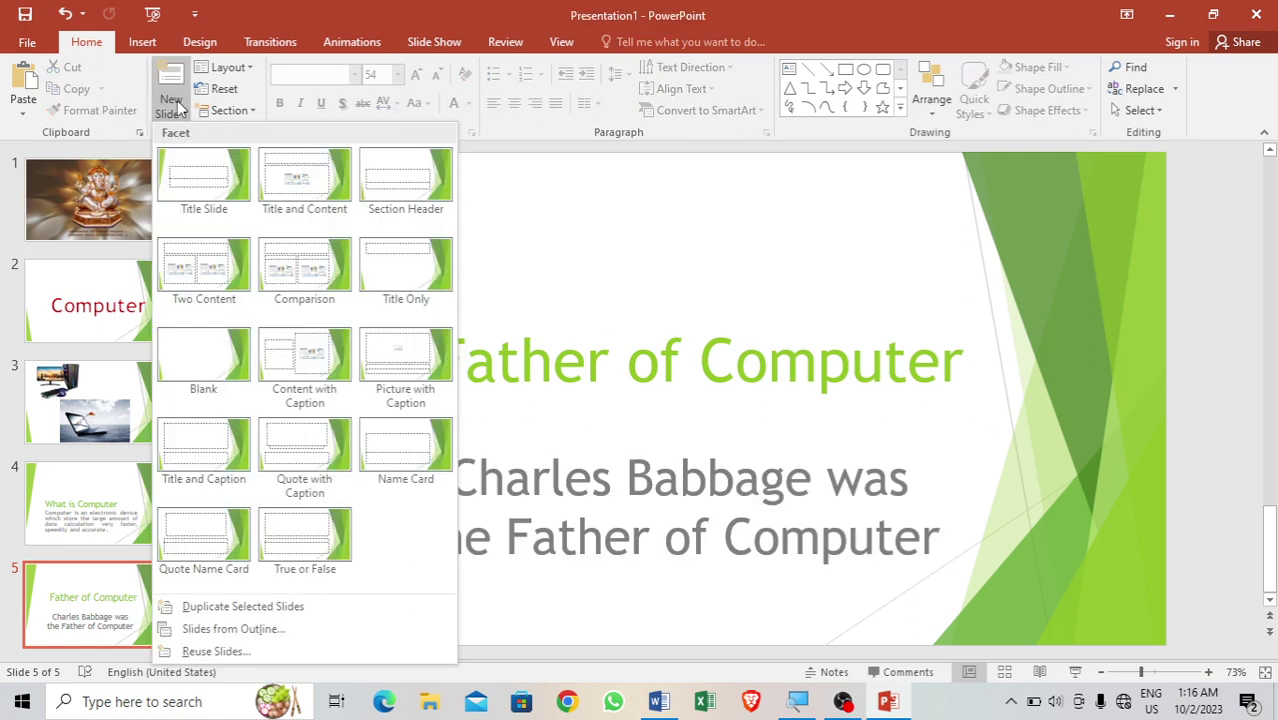
{"action": "left_click", "coordinate": [200, 389]}
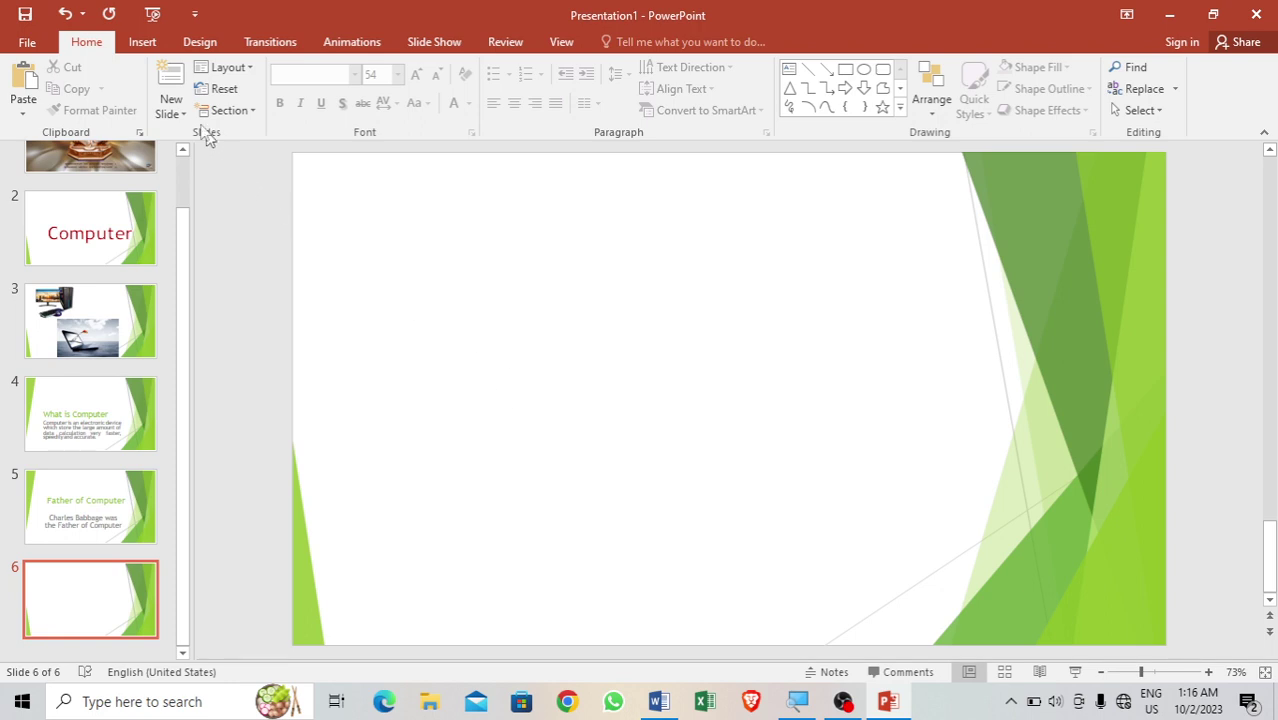
{"action": "left_click", "coordinate": [150, 45]}
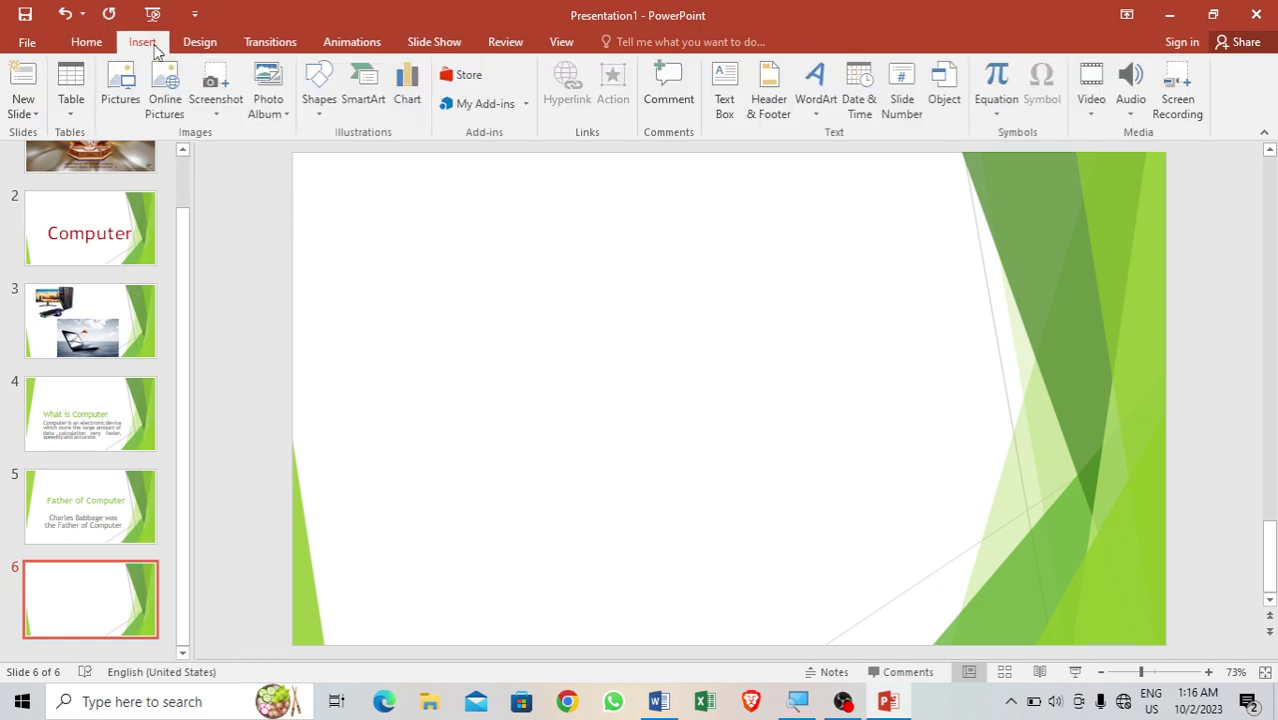
{"action": "left_click", "coordinate": [120, 90]}
{"action": "left_click", "coordinate": [359, 270]}
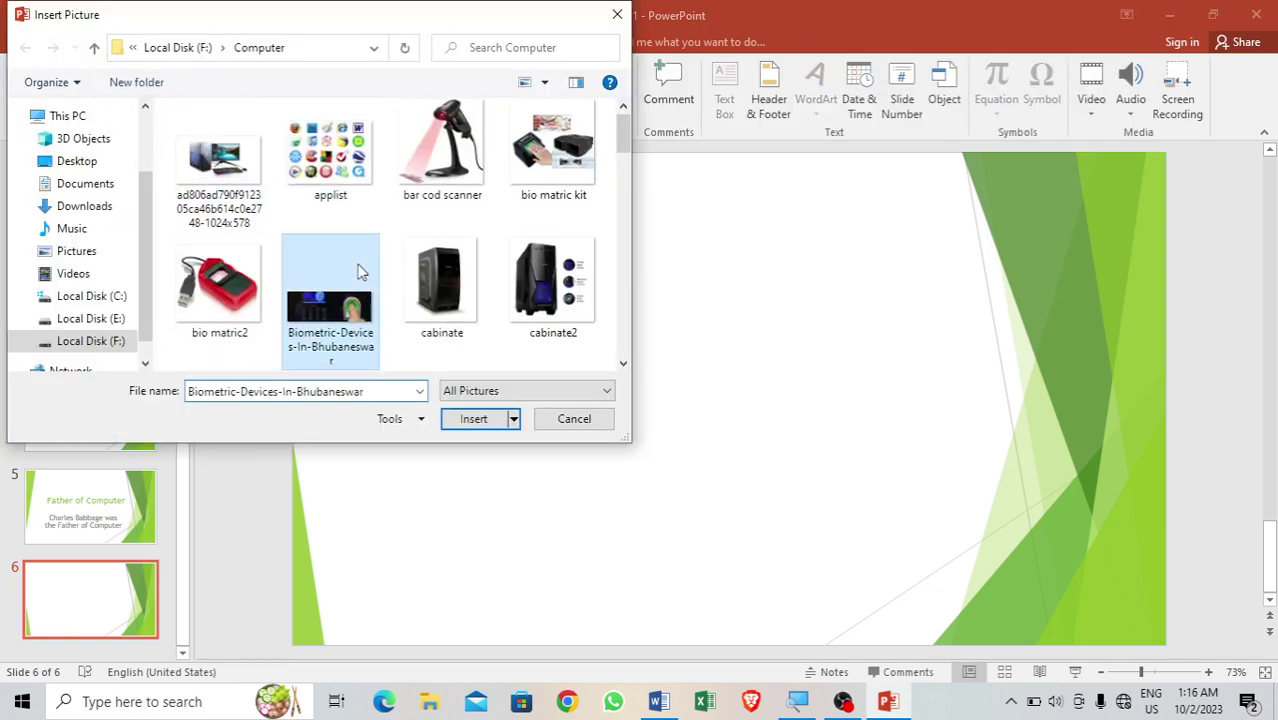
{"action": "key", "text": "Right"}
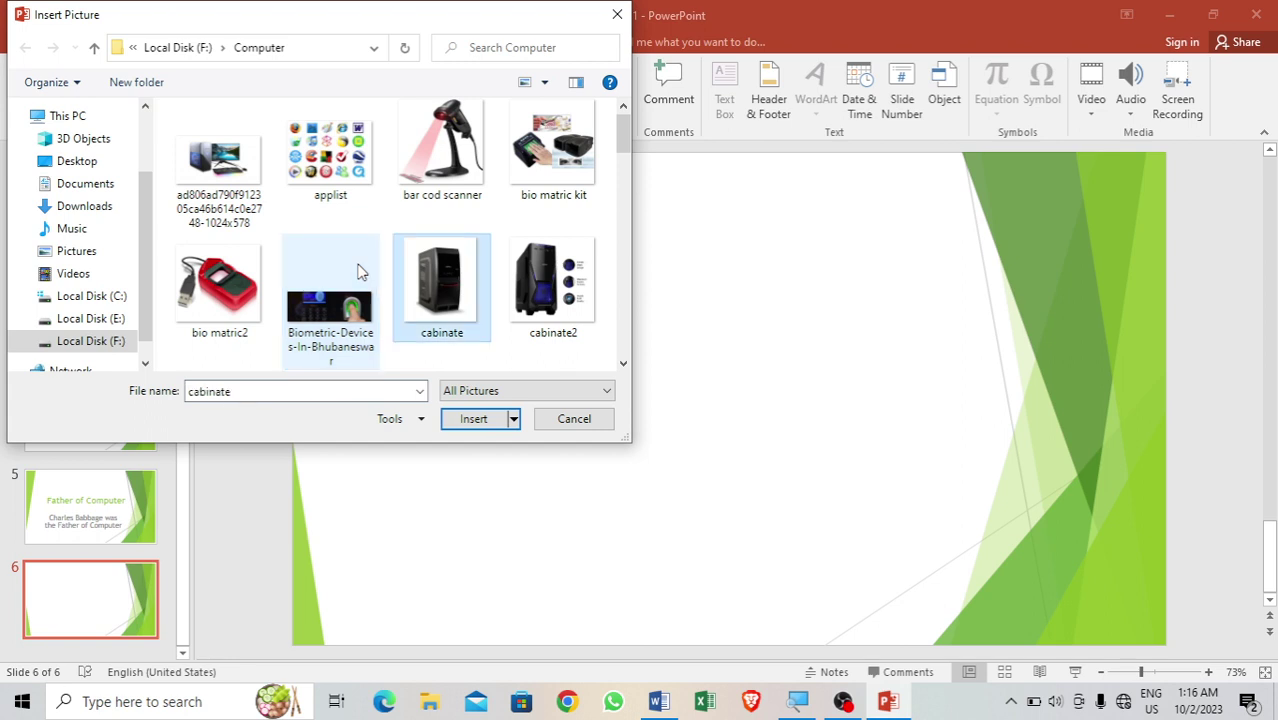
{"action": "key", "text": "Right"}
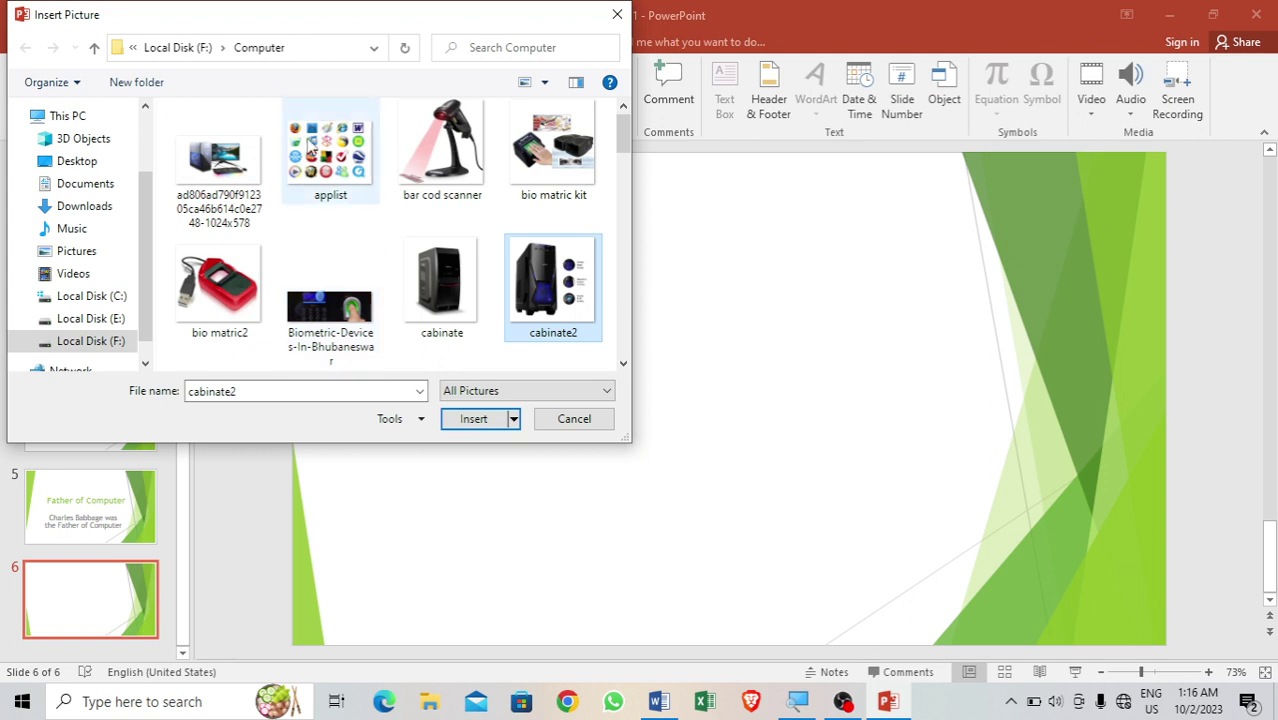
{"action": "scroll", "coordinate": [627, 143], "scroll_direction": "down", "scroll_amount": 2}
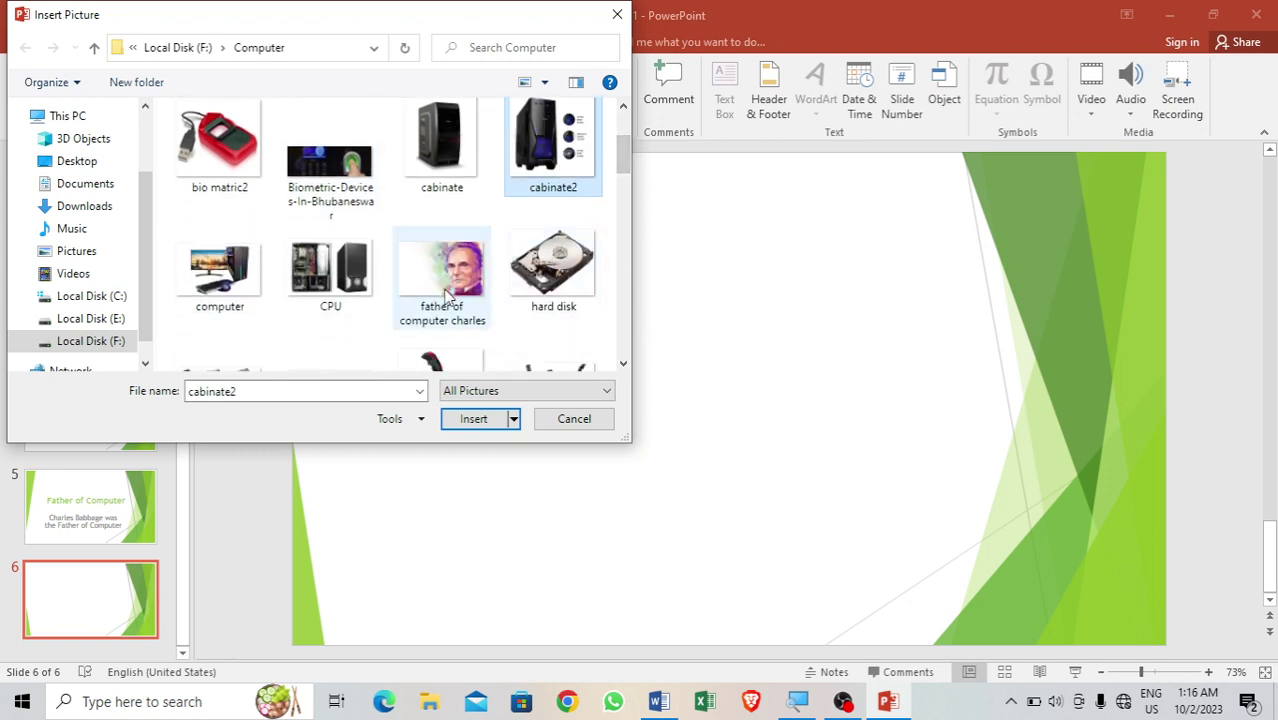
{"action": "double_click", "coordinate": [447, 297]}
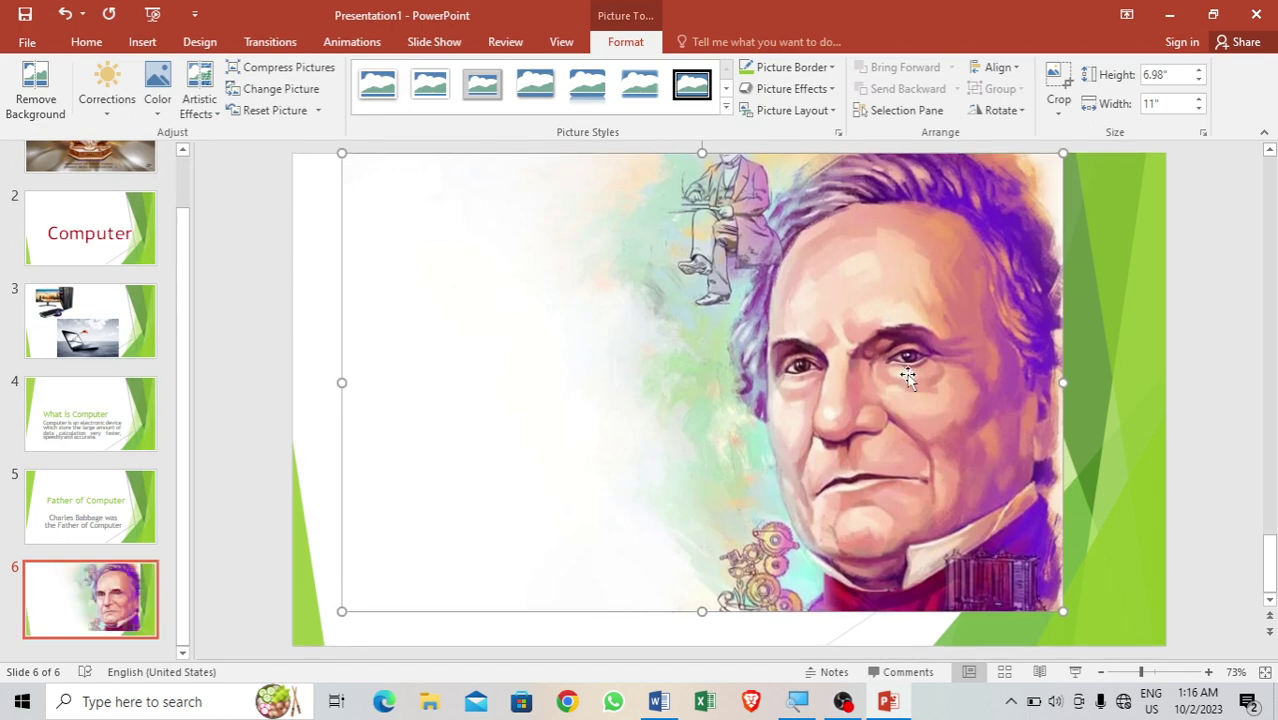
- Move the Babbage portrait left and stretch it down to slide 6's bottom edge
{"action": "left_click_drag", "start_coordinate": [907, 373], "coordinate": [841, 381]}
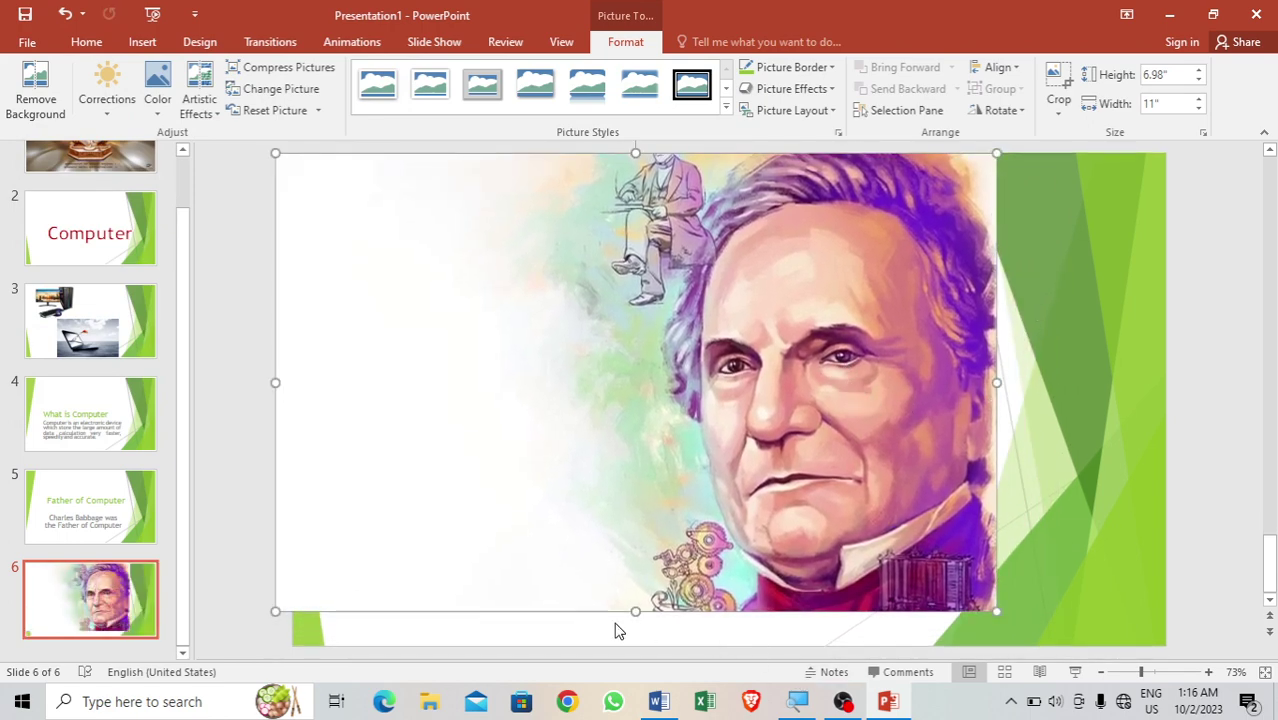
{"action": "left_click_drag", "start_coordinate": [635, 611], "coordinate": [635, 645]}
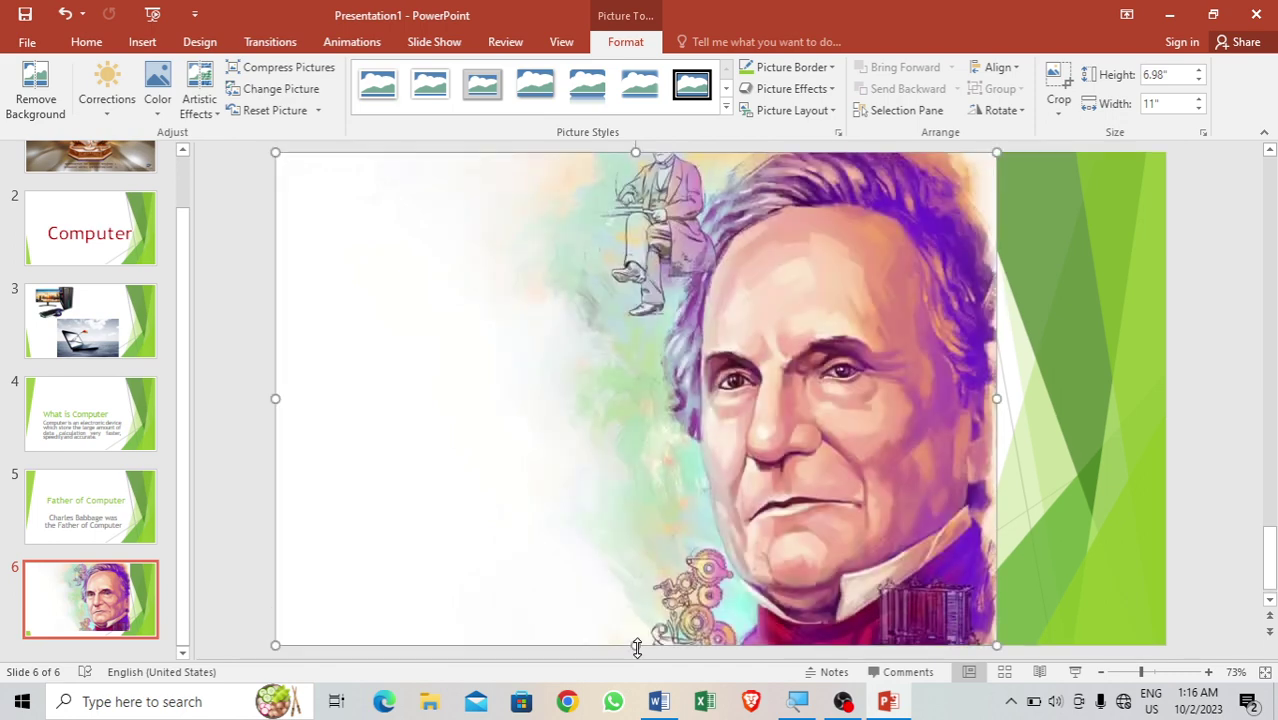
{"action": "left_click", "coordinate": [1045, 406]}
{"action": "left_click", "coordinate": [55, 608]}
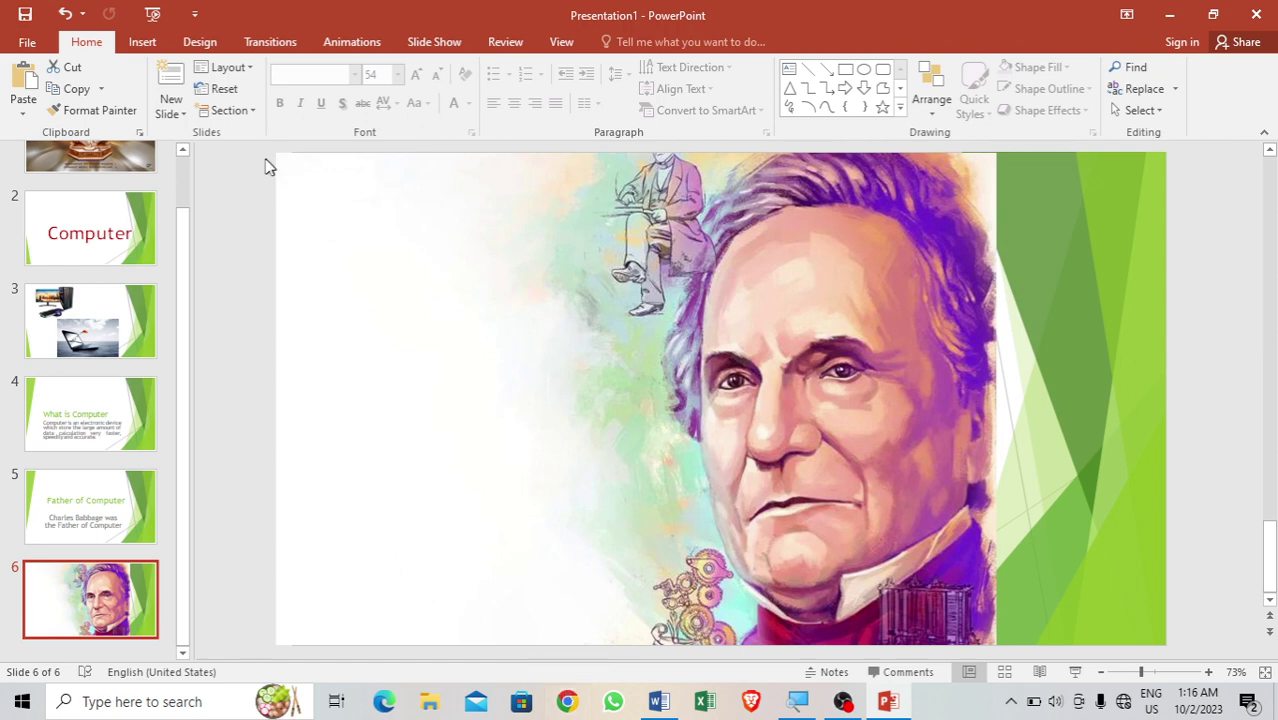
{"action": "left_click", "coordinate": [168, 114]}
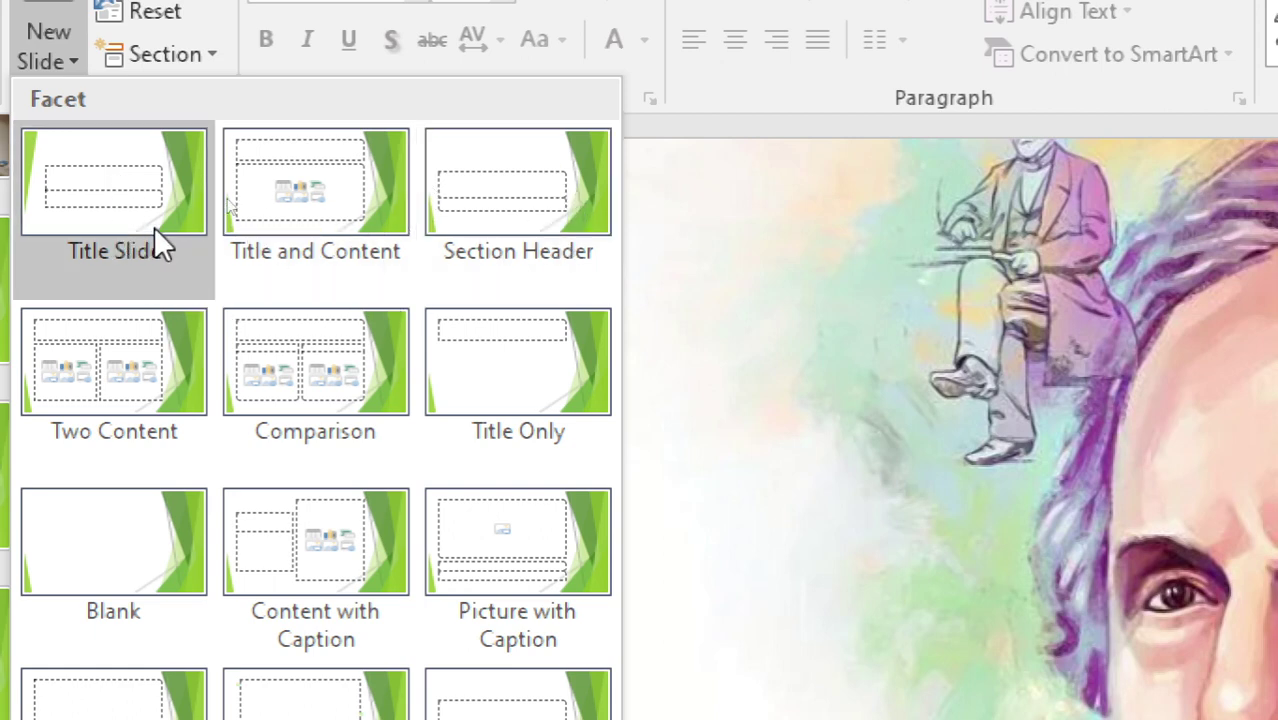
- Add slide 7 using the Title and Content layout
{"action": "left_click", "coordinate": [333, 197]}
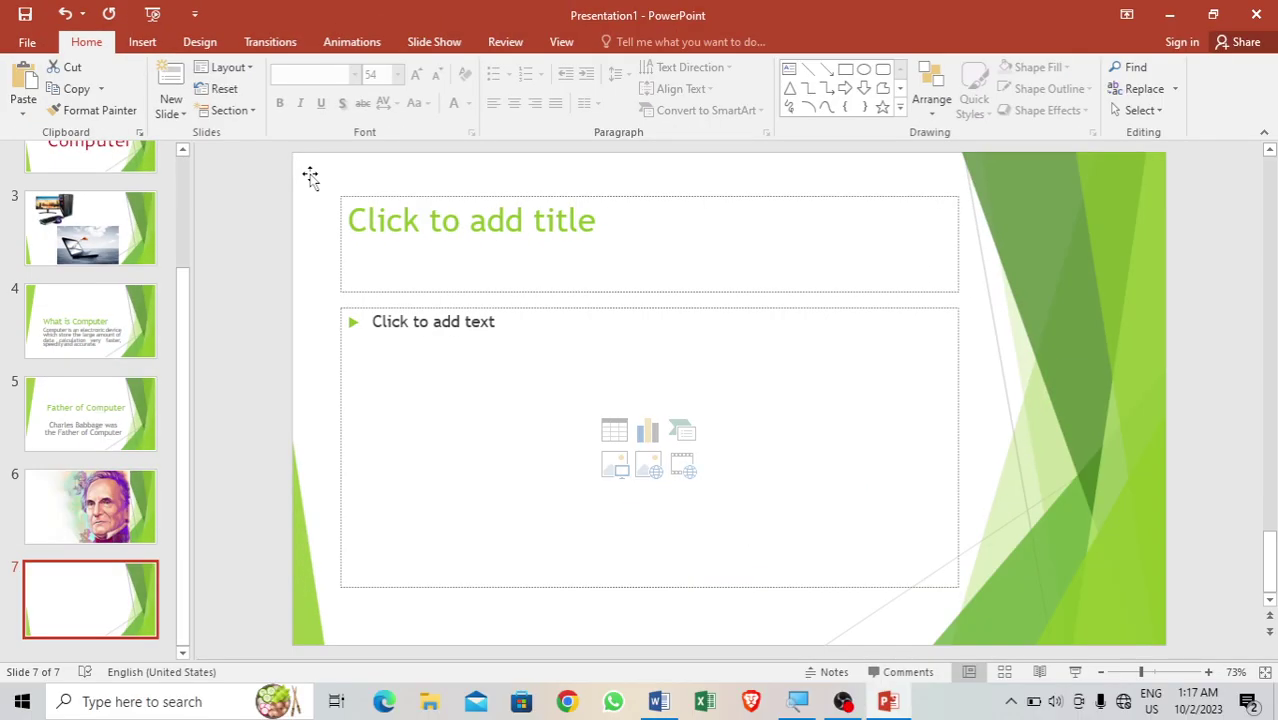
- Title slide 7 'Types of Computer'
{"action": "left_click", "coordinate": [470, 222]}
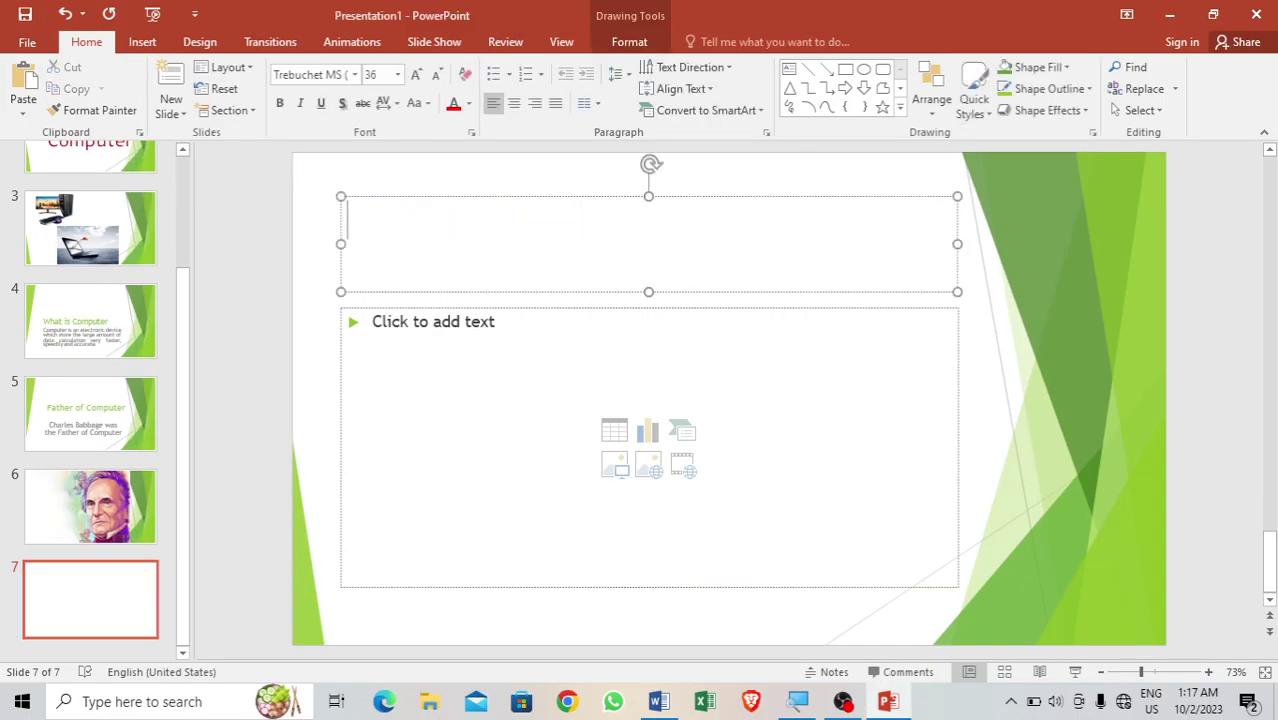
{"action": "type", "text": "Typ"}
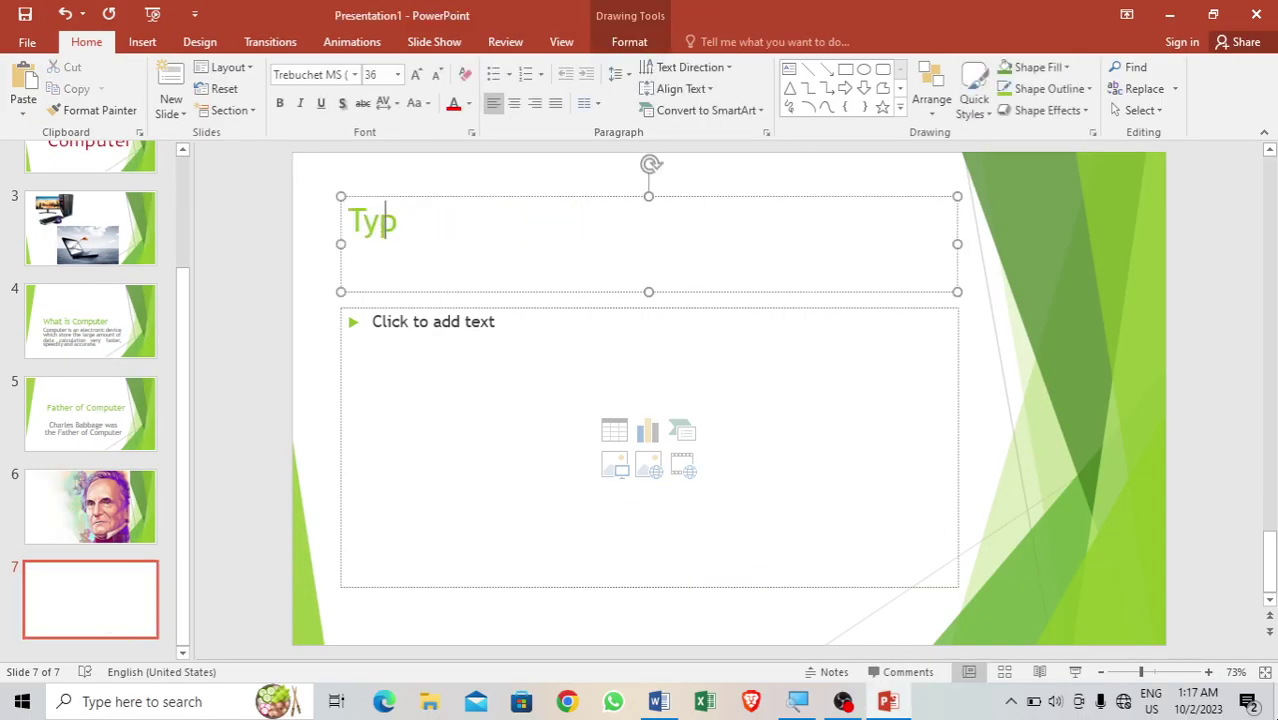
{"action": "type", "text": "es of Computer"}
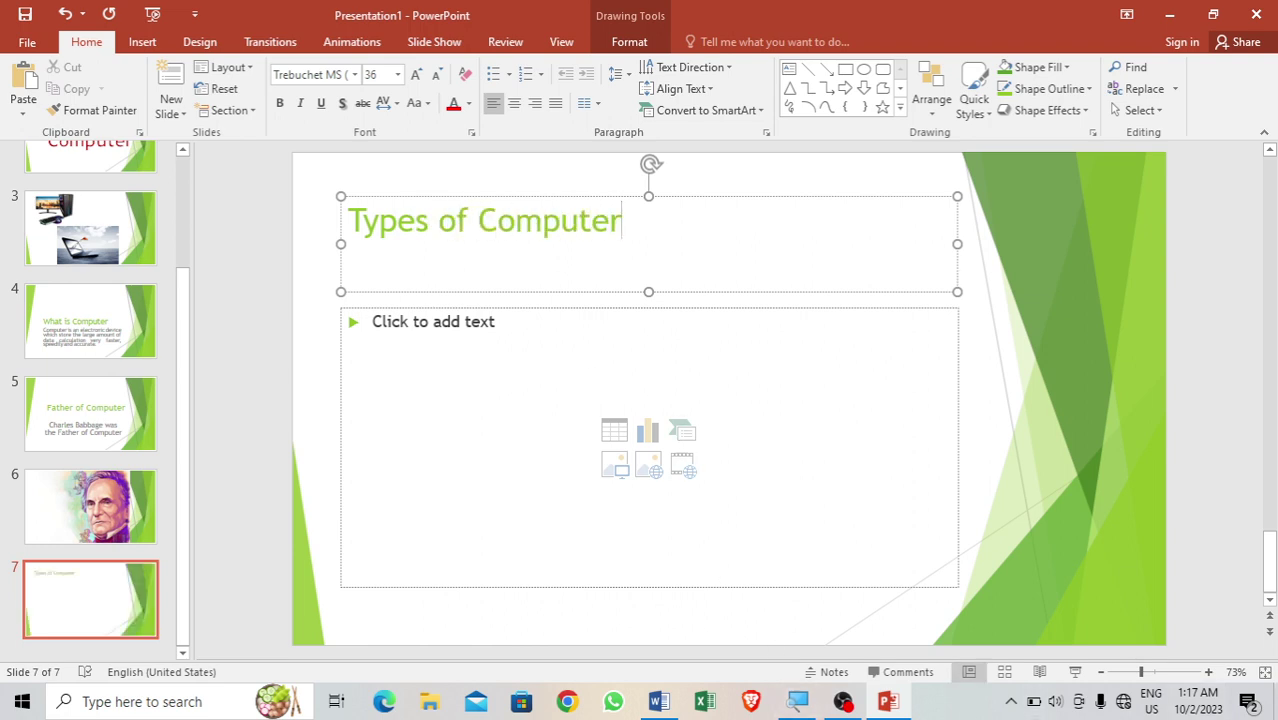
{"action": "key", "text": "ctrl+Return"}
- List Analog, Digital, Mainframe, Mini, Micro and Super Computer as bullets and select them
{"action": "type", "text": "Anal"}
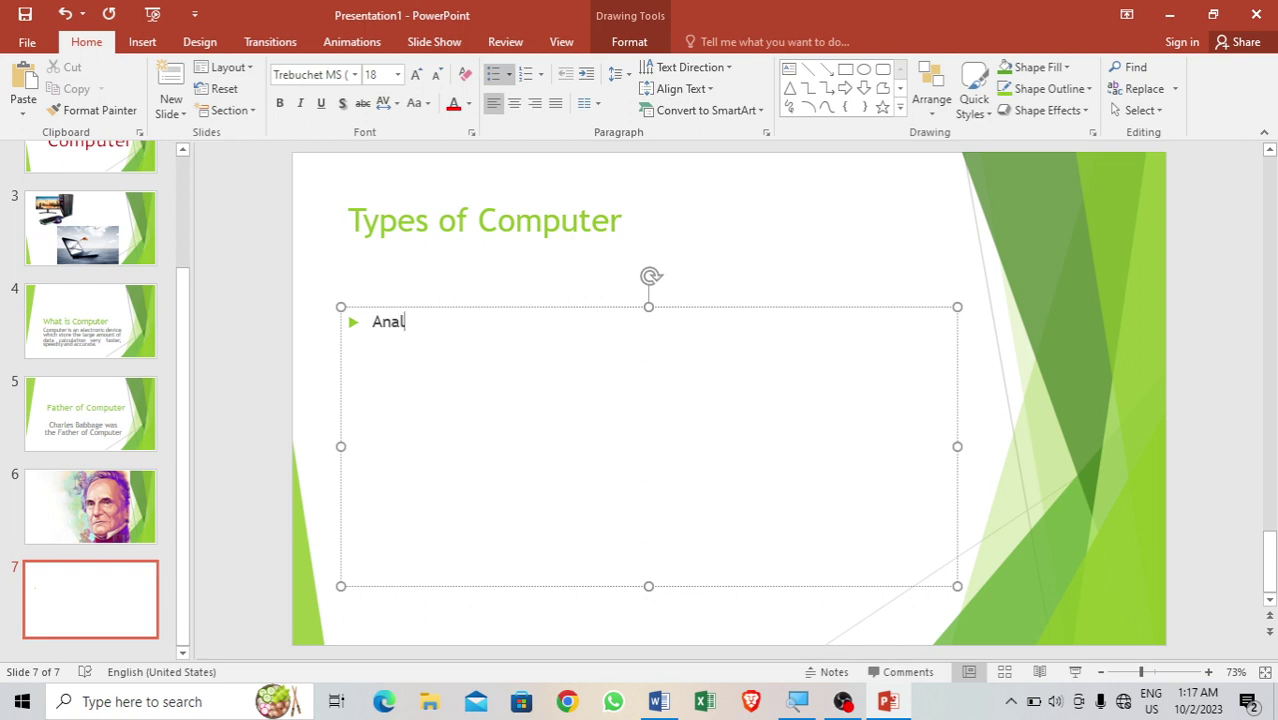
{"action": "type", "text": "oge Co"}
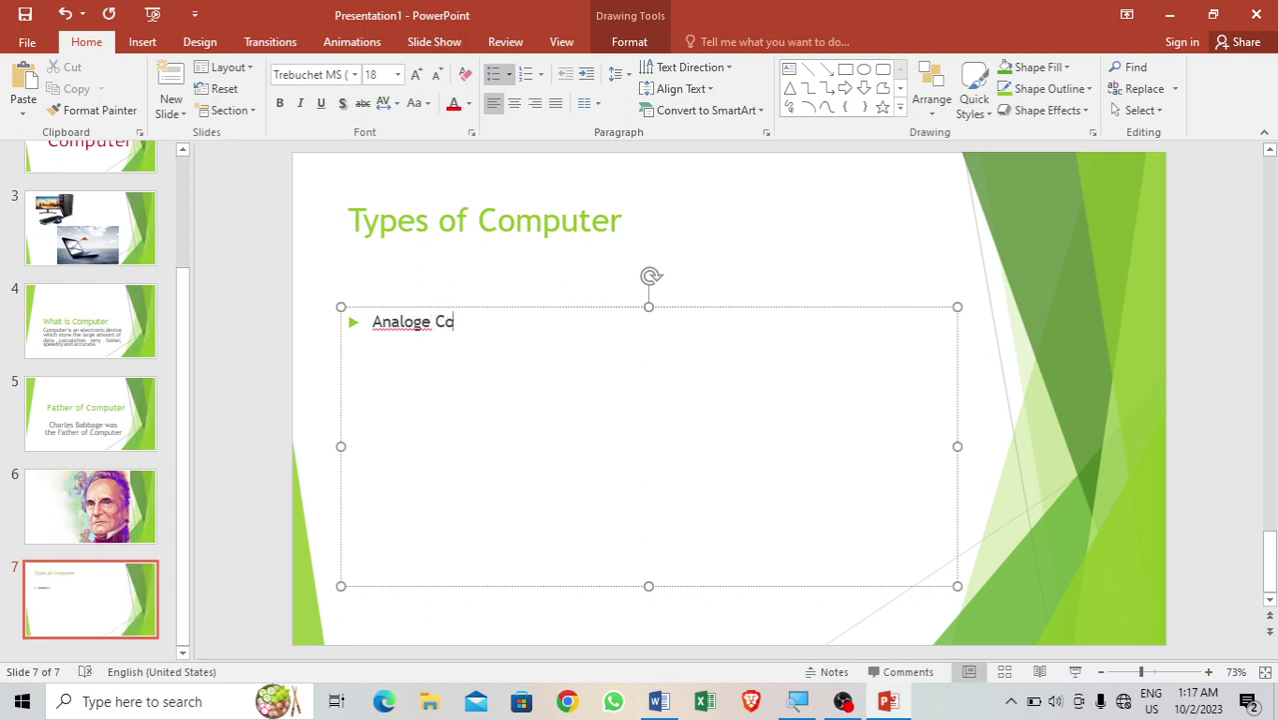
{"action": "key", "text": "BackSpace"}
{"action": "key", "text": "BackSpace"}
{"action": "key", "text": "BackSpace"}
{"action": "key", "text": "BackSpace"}
{"action": "type", "text": " Co"}
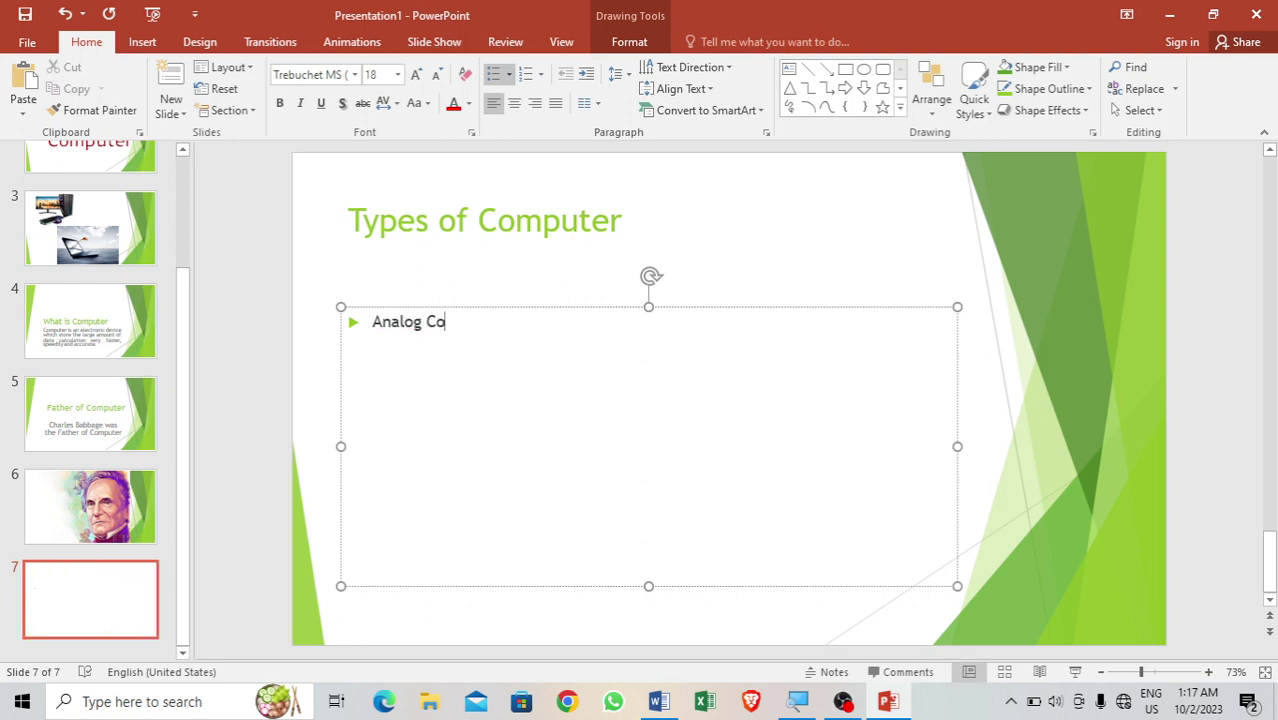
{"action": "type", "text": "mputer "}
{"action": "type", "text": "Digi"}
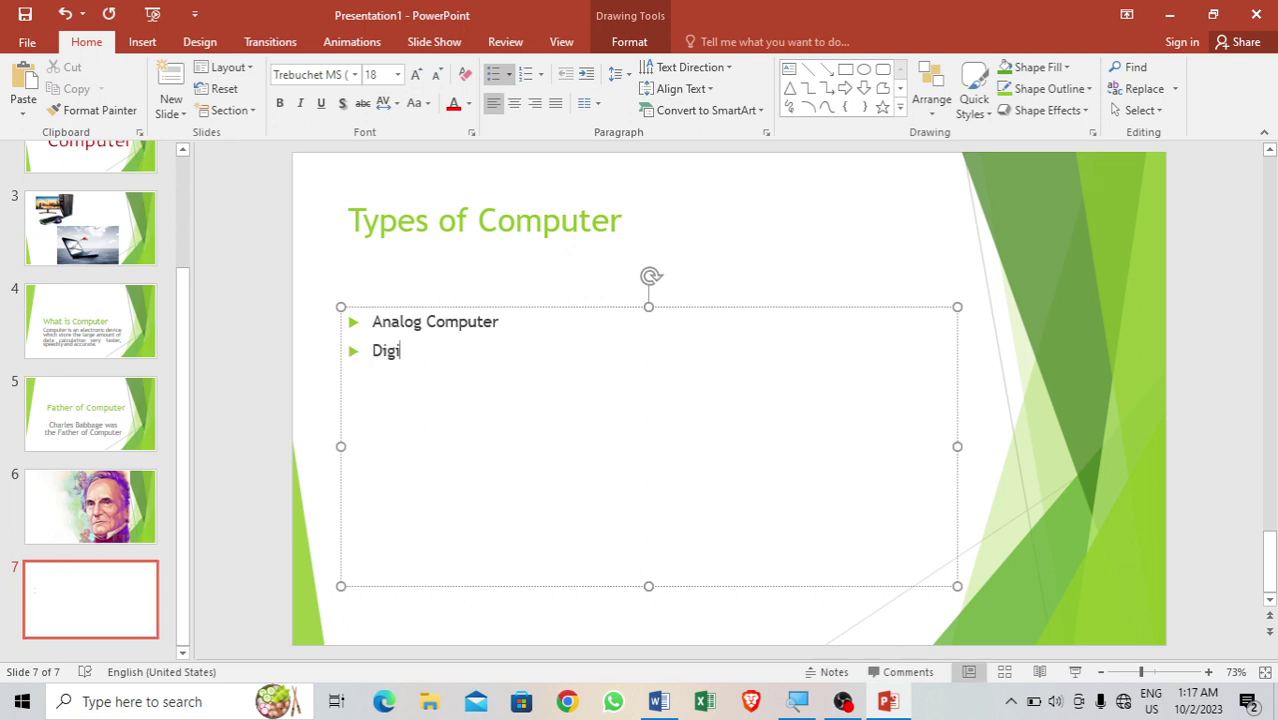
{"action": "type", "text": "tal Com"}
{"action": "type", "text": "puter"}
{"action": "key", "text": "Return"}
{"action": "type", "text": "Mai"}
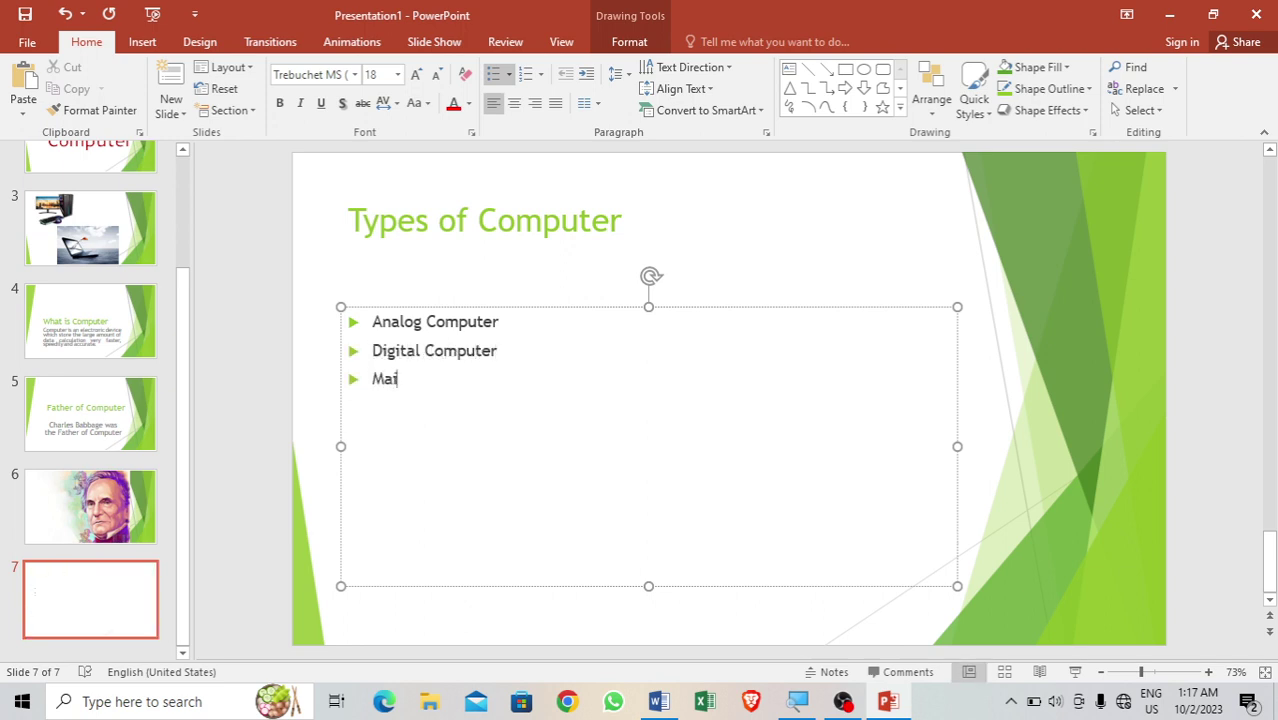
{"action": "type", "text": "nframe Computer "}
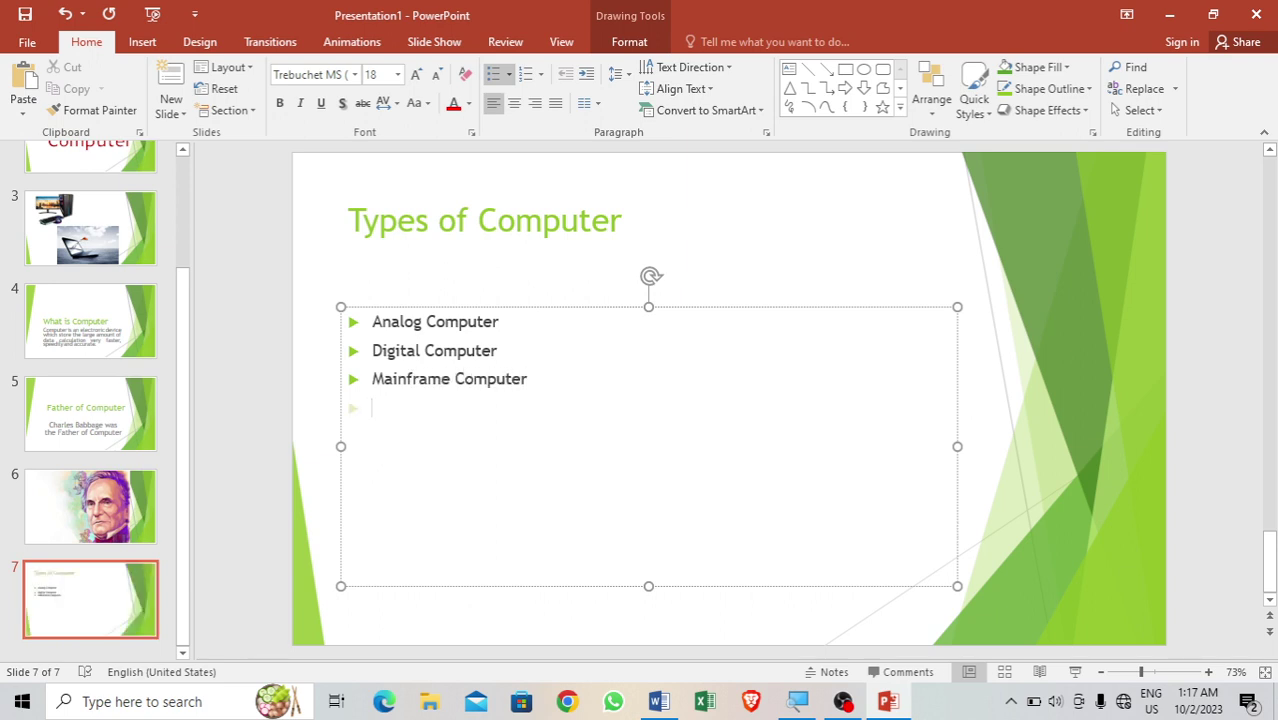
{"action": "type", "text": "Mini C"}
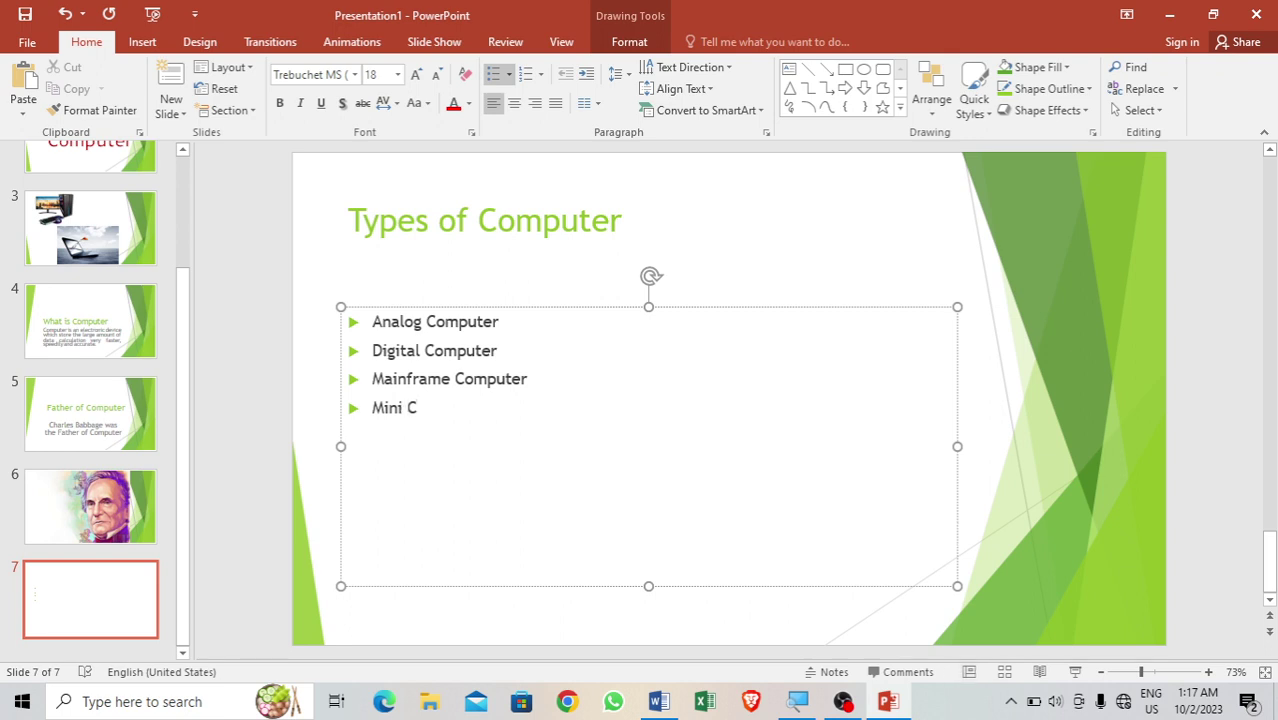
{"action": "type", "text": "omputer"}
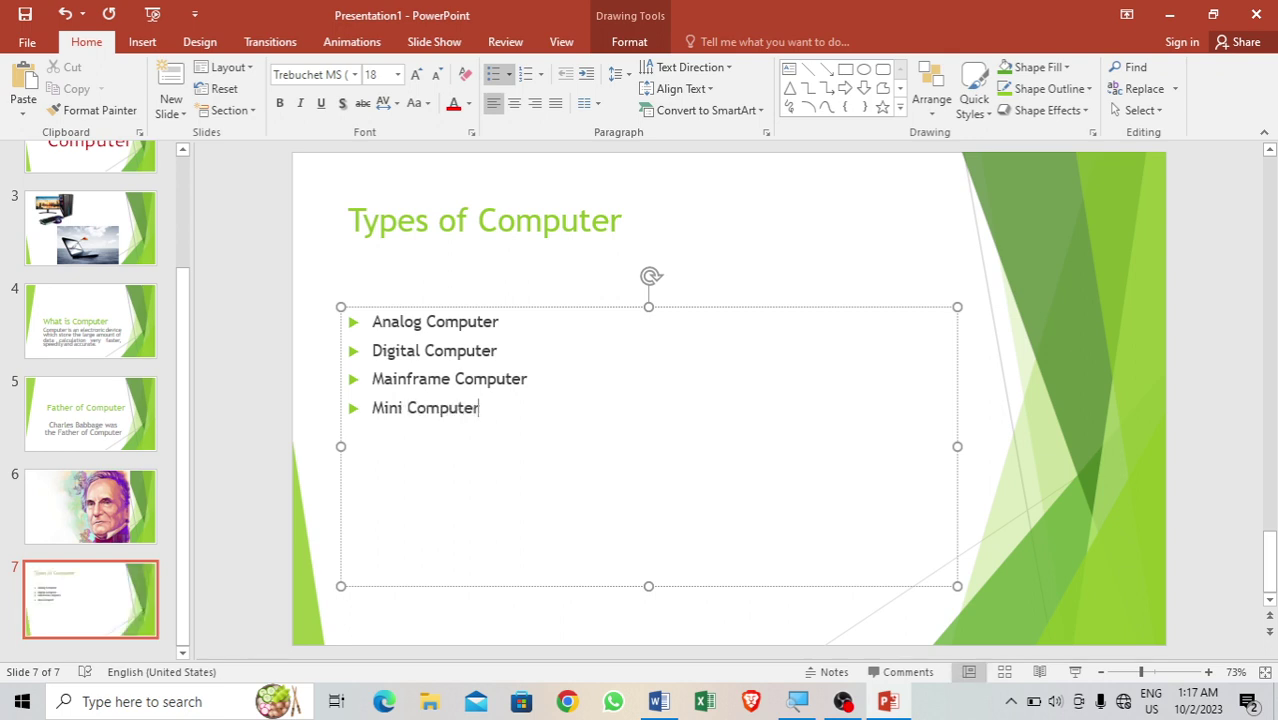
{"action": "key", "text": "Return"}
{"action": "type", "text": "Mic"}
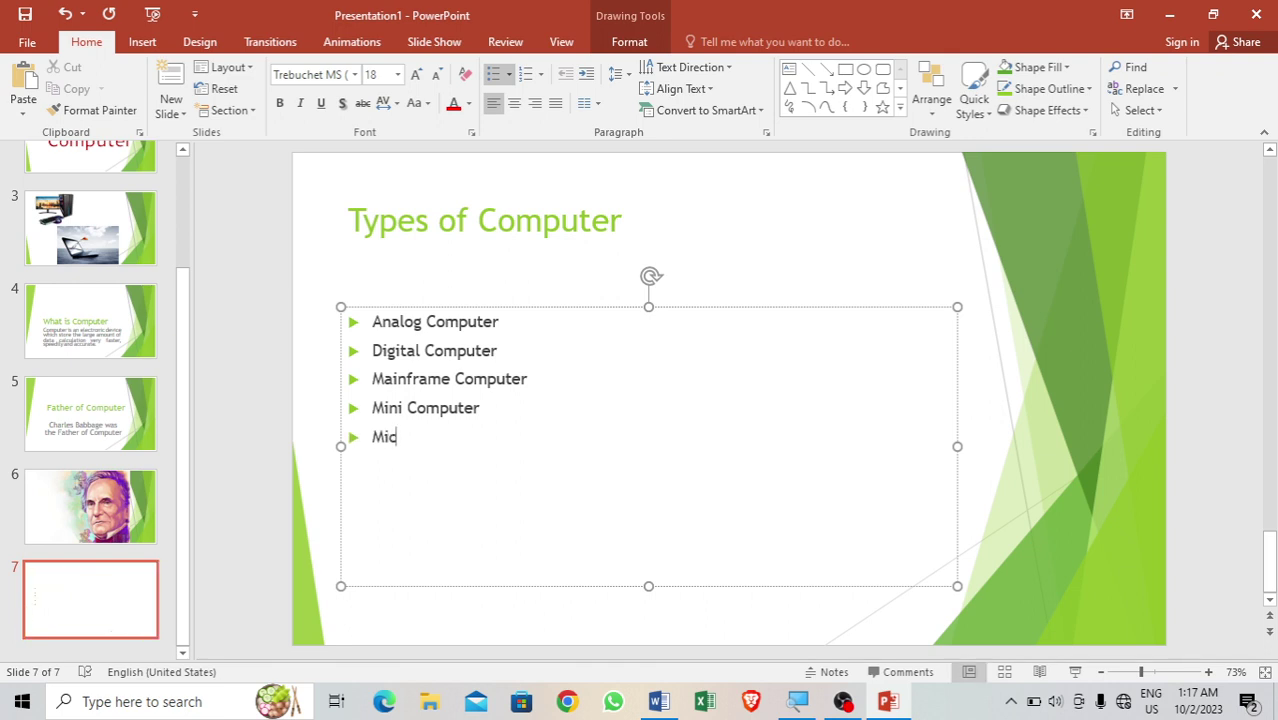
{"action": "type", "text": "ro Computer"}
{"action": "key", "text": "Return"}
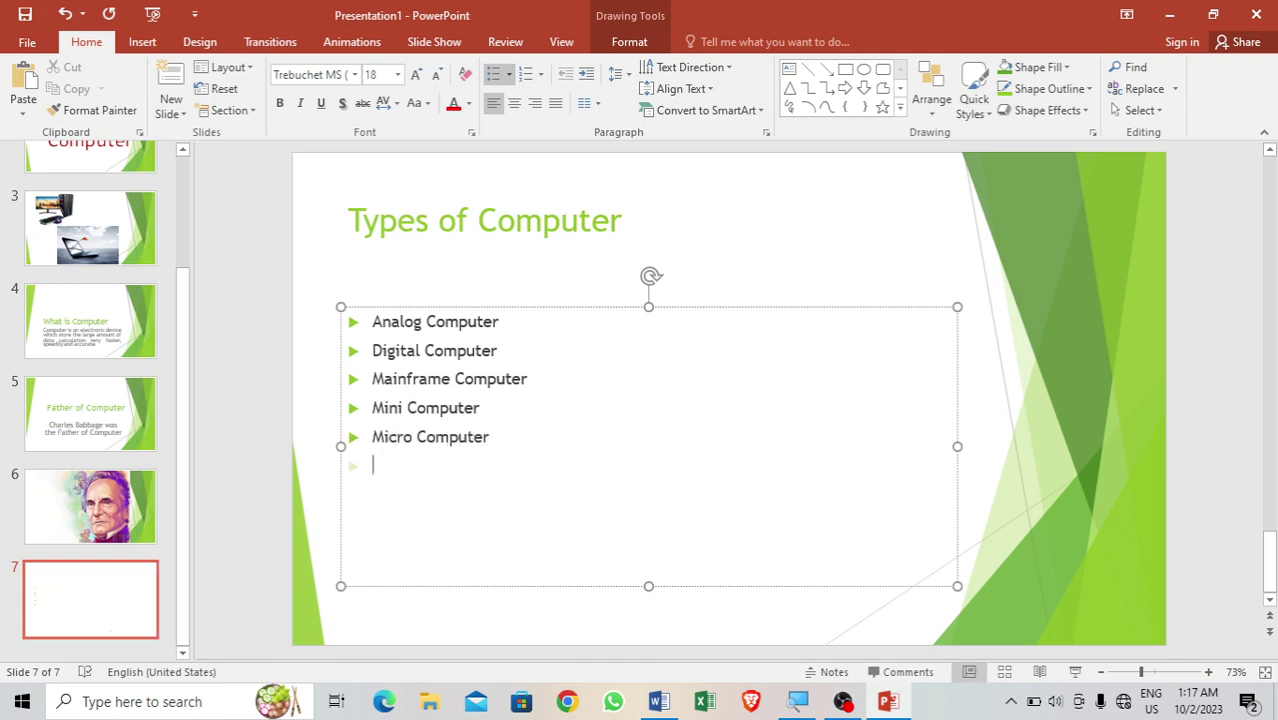
{"action": "type", "text": "Super Com"}
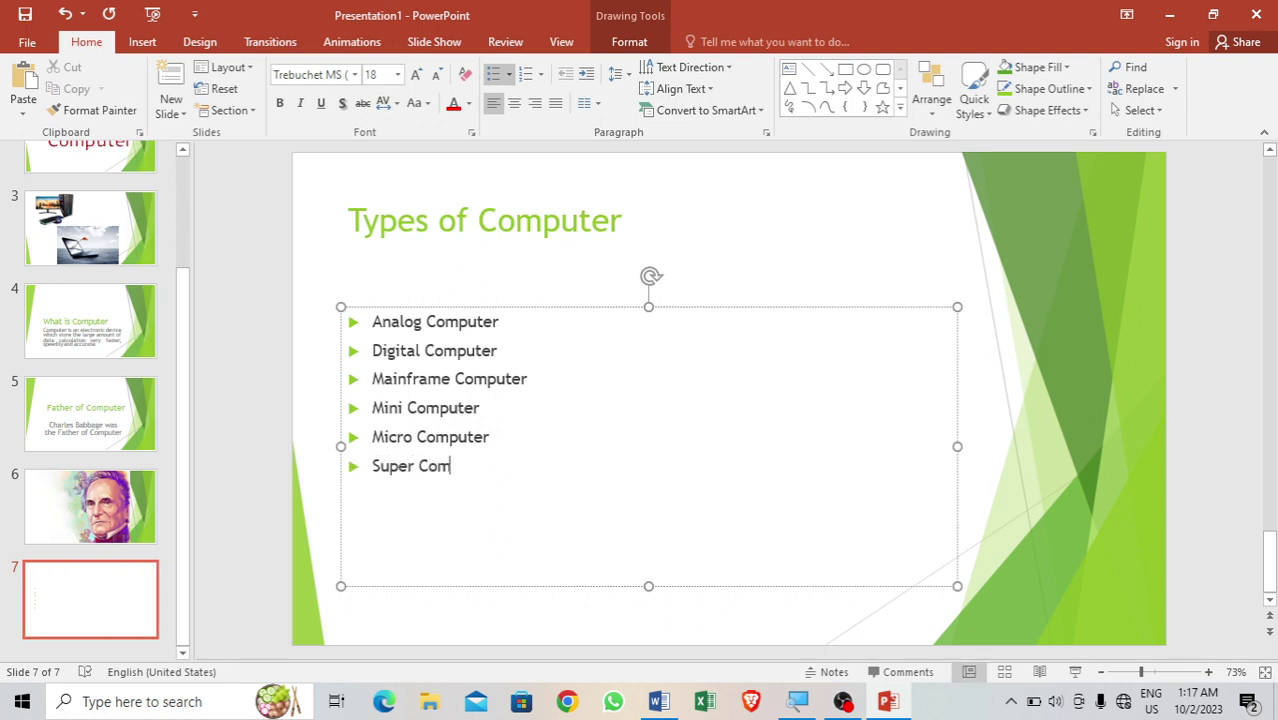
{"action": "type", "text": "puter"}
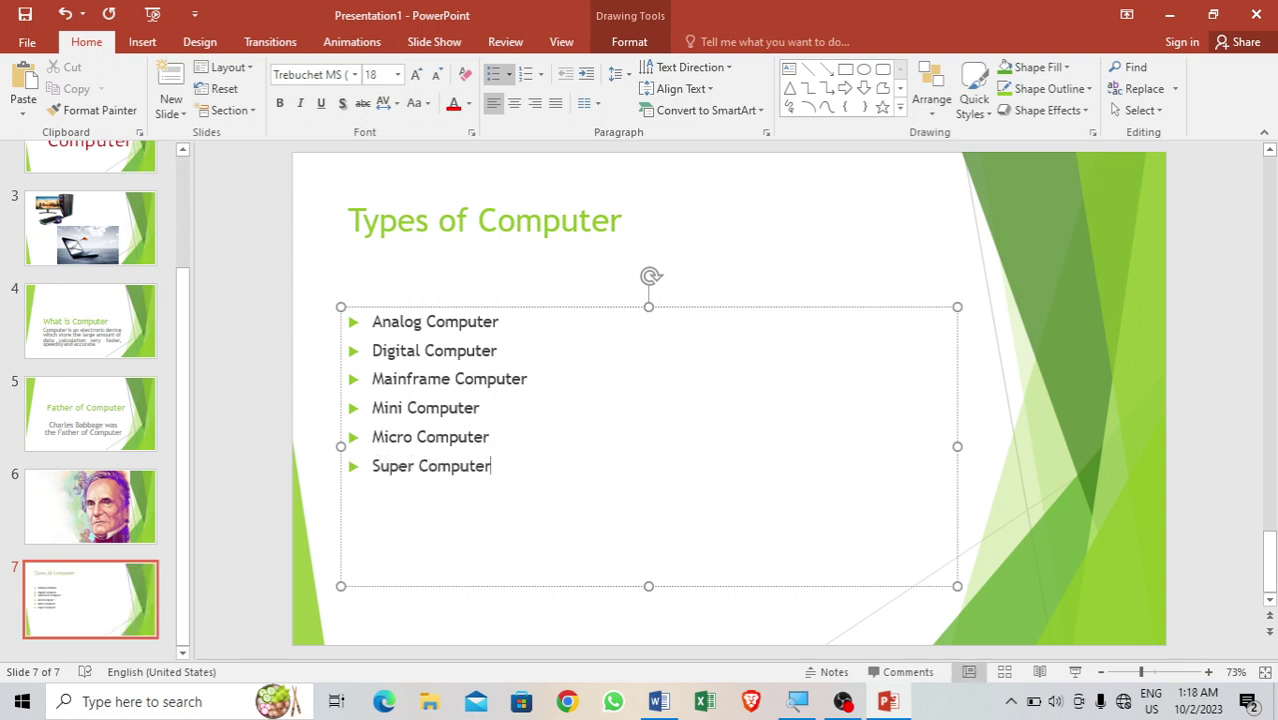
{"action": "left_click_drag", "start_coordinate": [492, 466], "coordinate": [374, 321]}
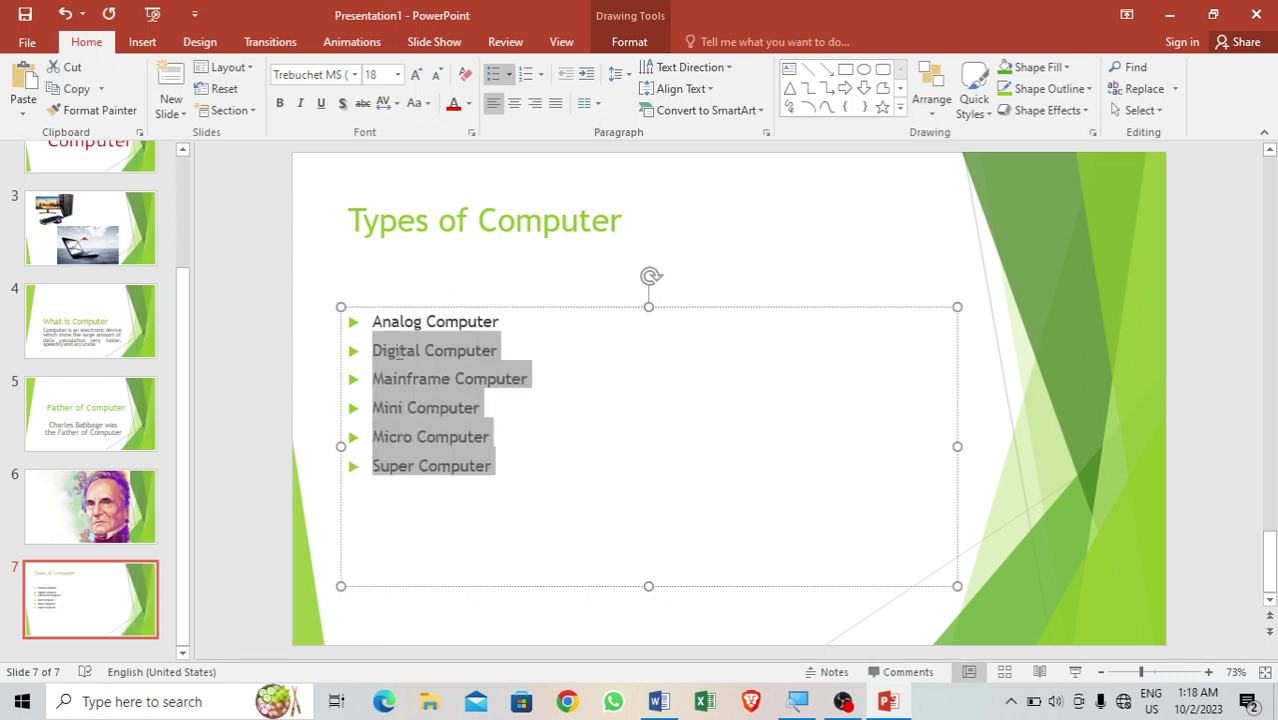
- Enlarge the bullets to 28 pt and the Types of Computer title to 54 pt
{"action": "left_click", "coordinate": [415, 75]}
{"action": "left_click", "coordinate": [415, 75]}
{"action": "left_click", "coordinate": [415, 75]}
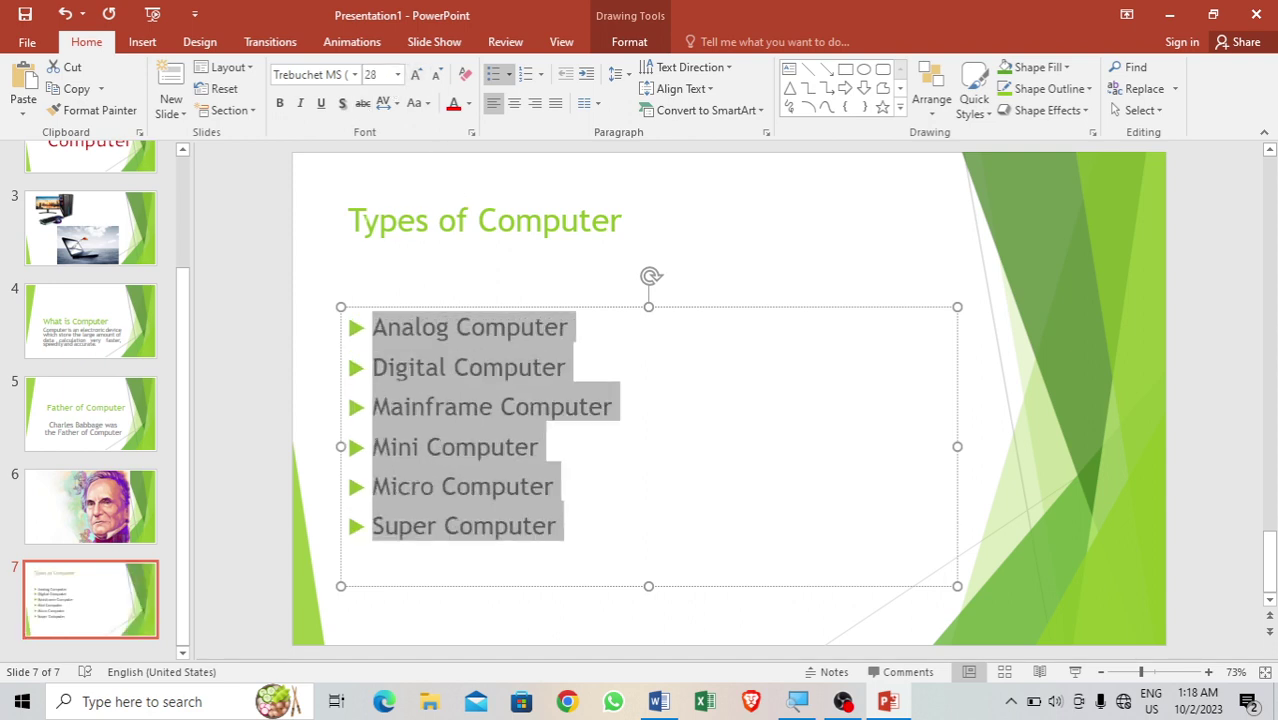
{"action": "left_click_drag", "start_coordinate": [350, 220], "coordinate": [620, 230]}
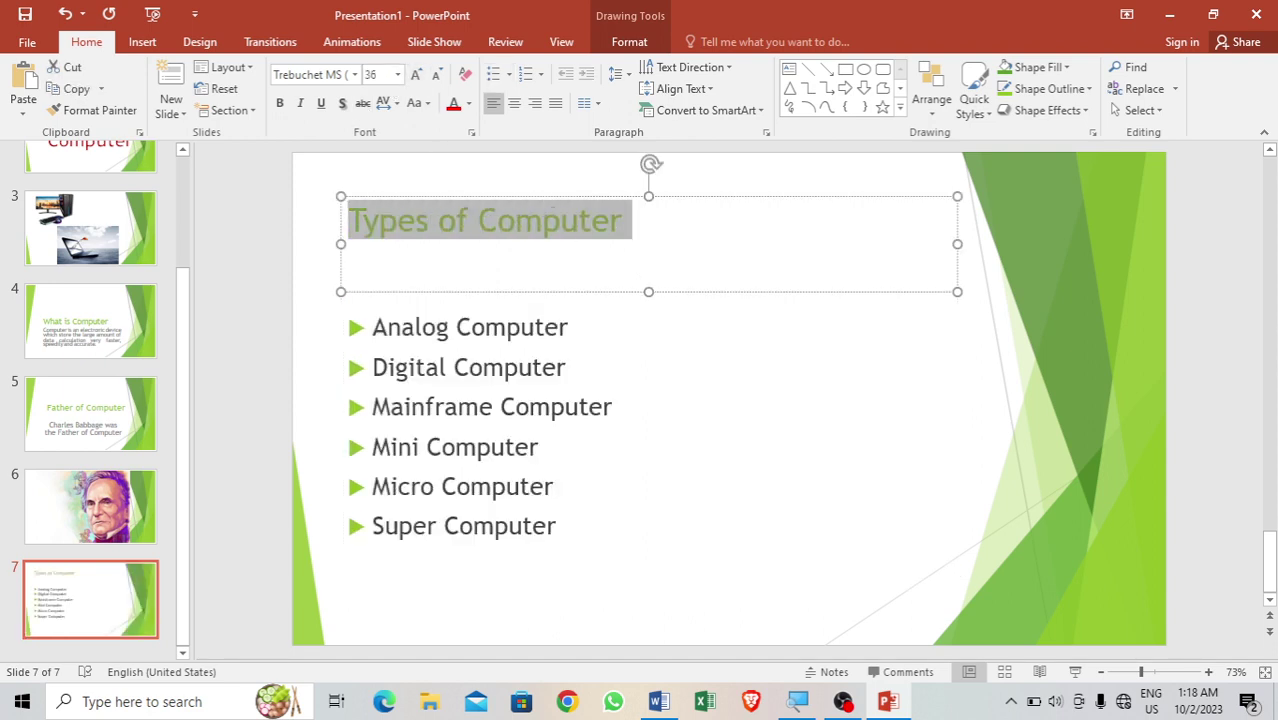
{"action": "left_click", "coordinate": [415, 75]}
{"action": "left_click", "coordinate": [415, 75]}
{"action": "left_click", "coordinate": [415, 75]}
{"action": "left_click", "coordinate": [415, 75]}
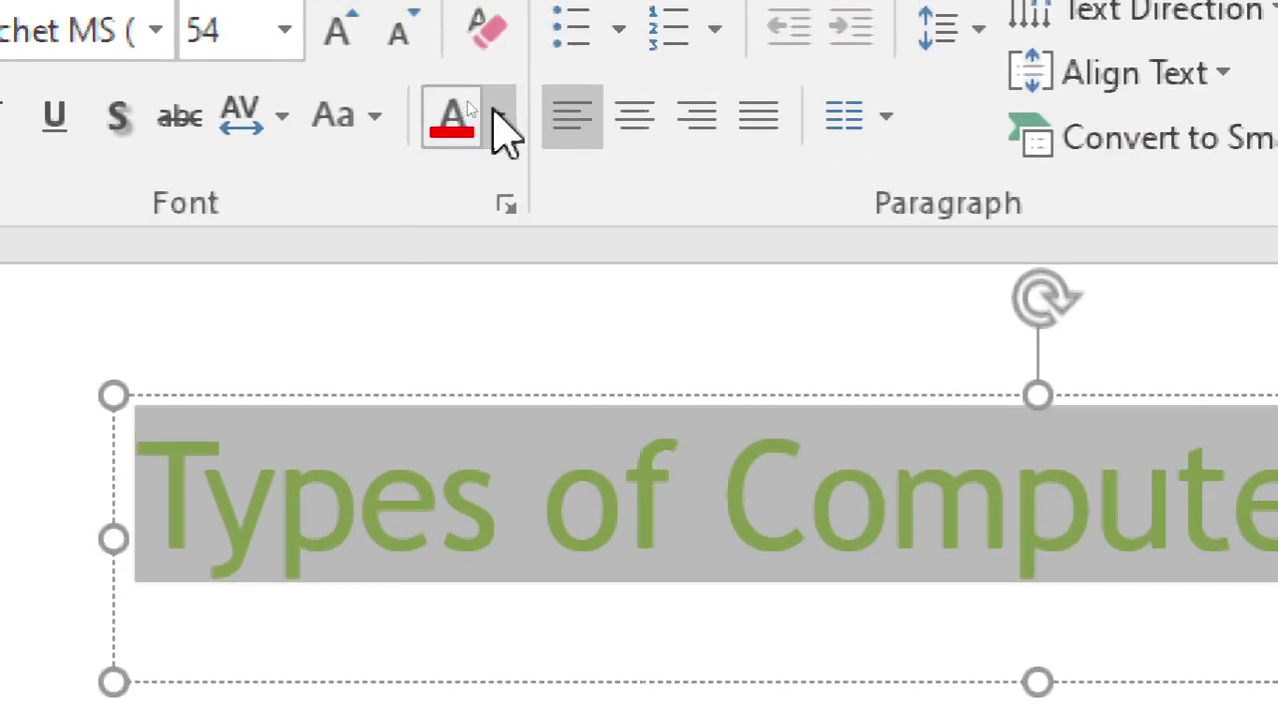
- Make the Types of Computer title dark red, bold and underlined
{"action": "left_click", "coordinate": [500, 118]}
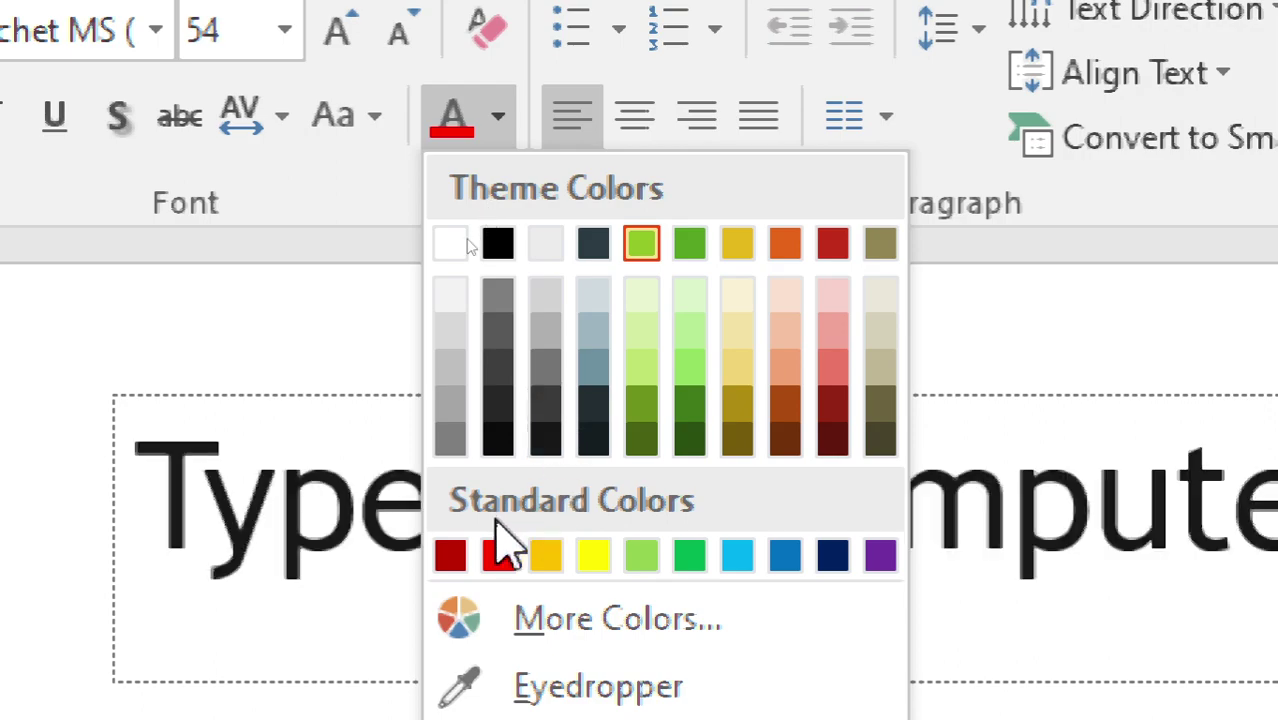
{"action": "left_click", "coordinate": [450, 556]}
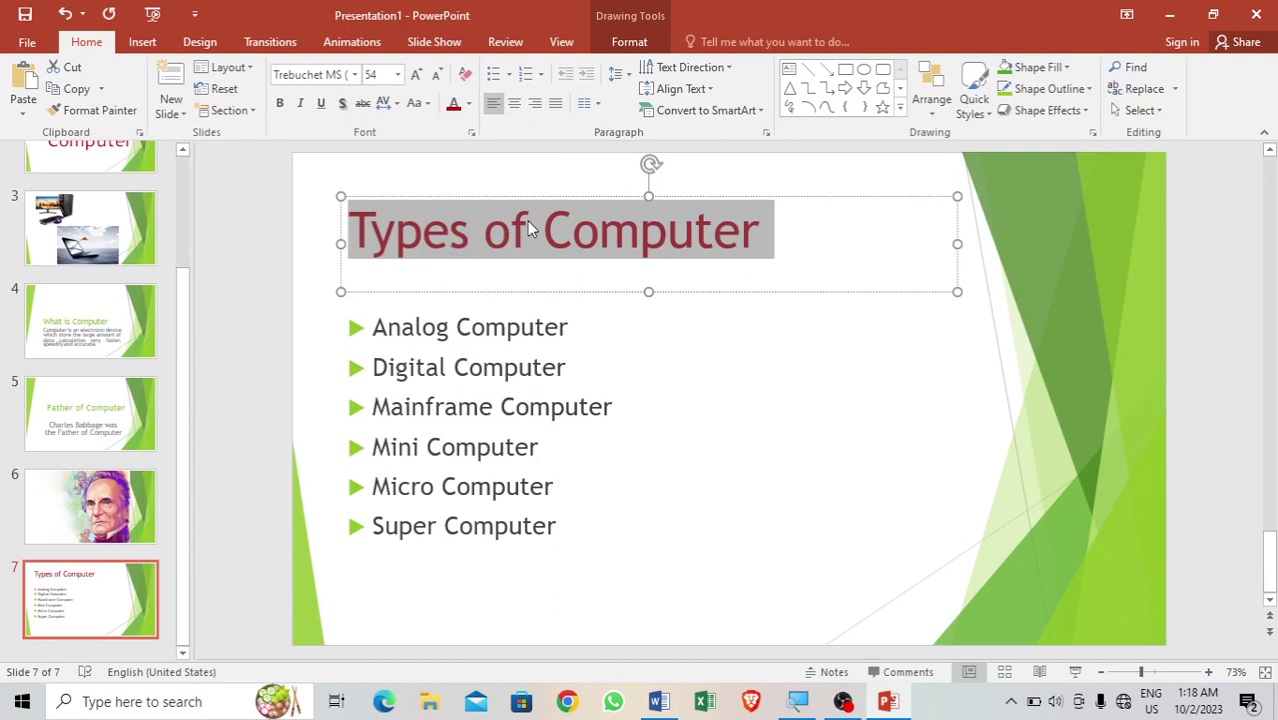
{"action": "left_click", "coordinate": [282, 104]}
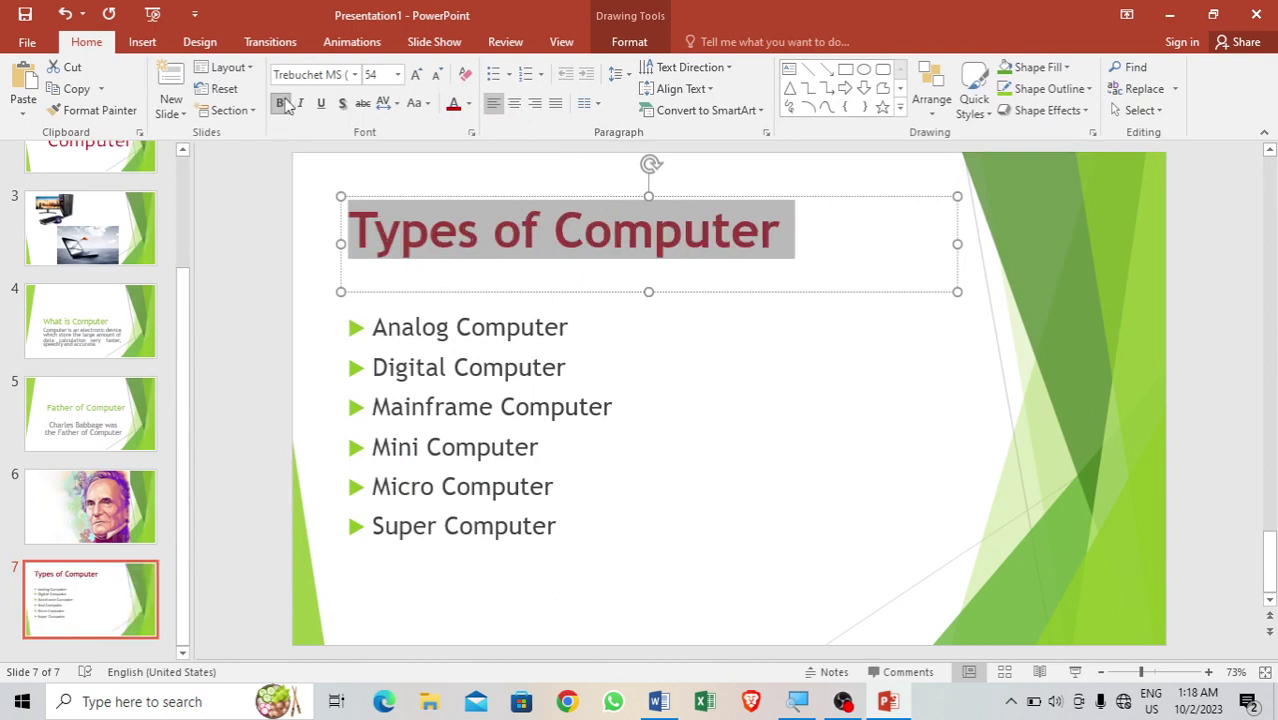
{"action": "left_click", "coordinate": [321, 104]}
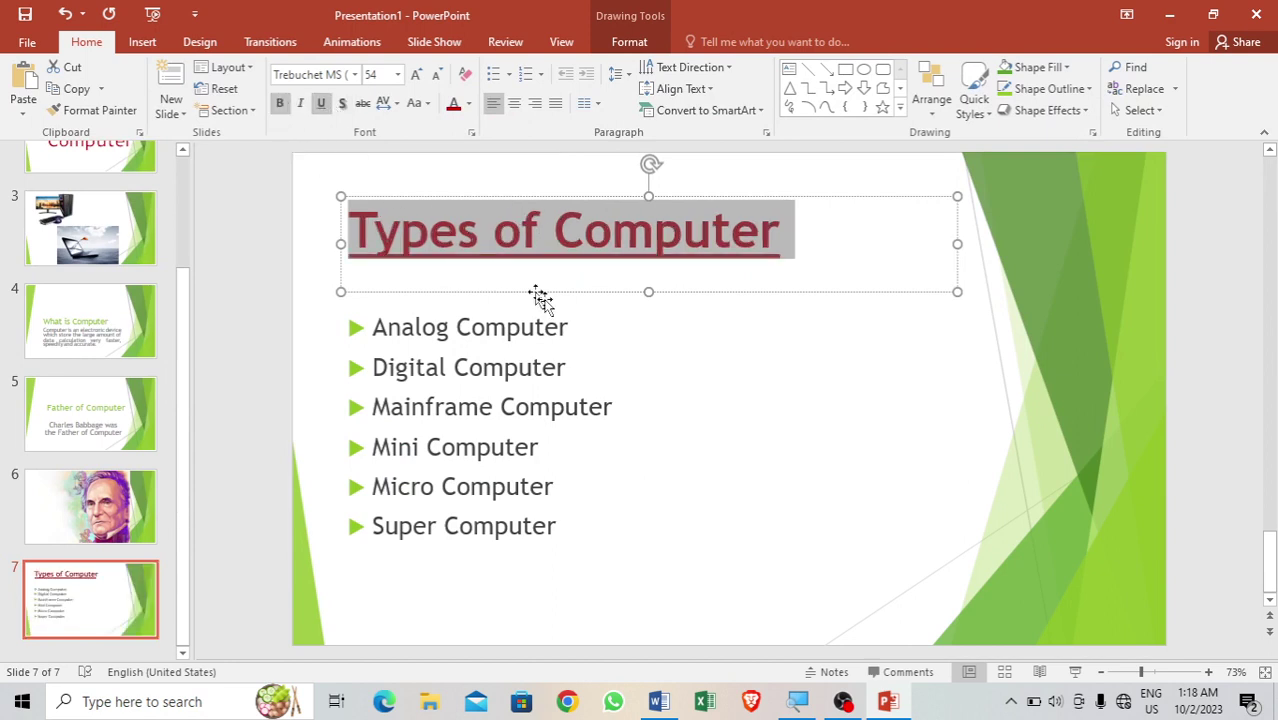
{"action": "left_click", "coordinate": [672, 395]}
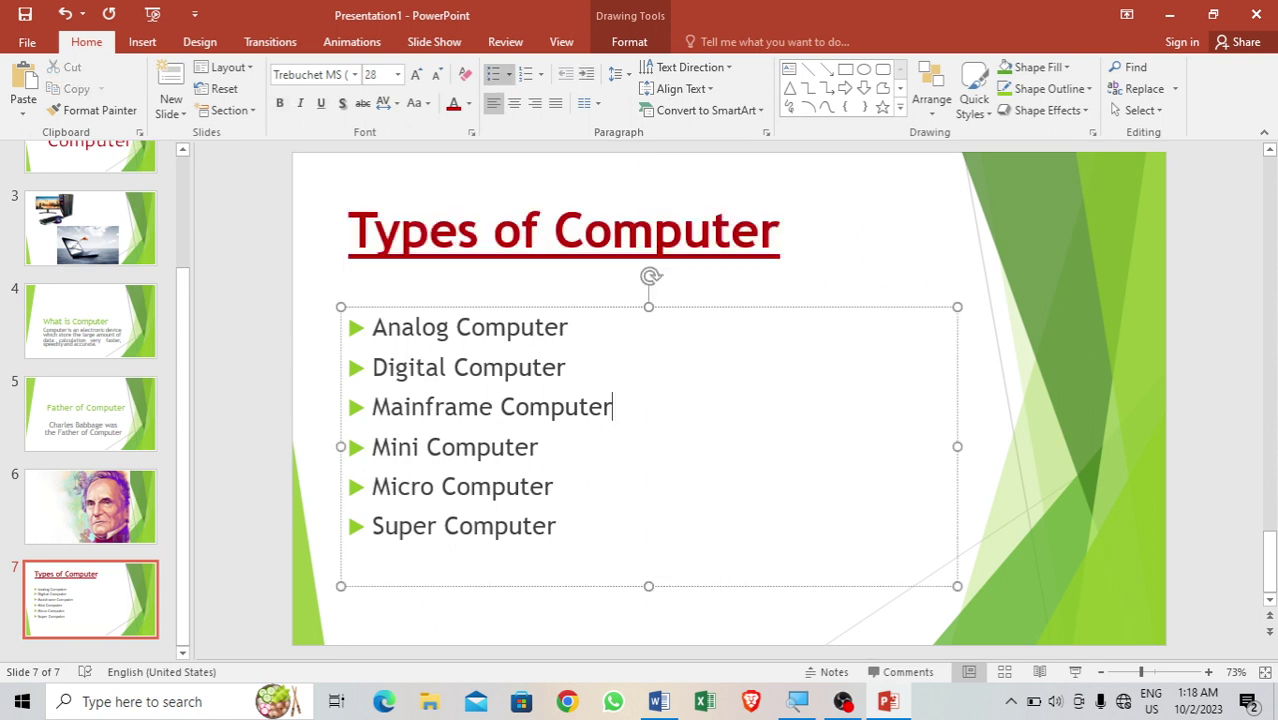
{"action": "left_click", "coordinate": [978, 417]}
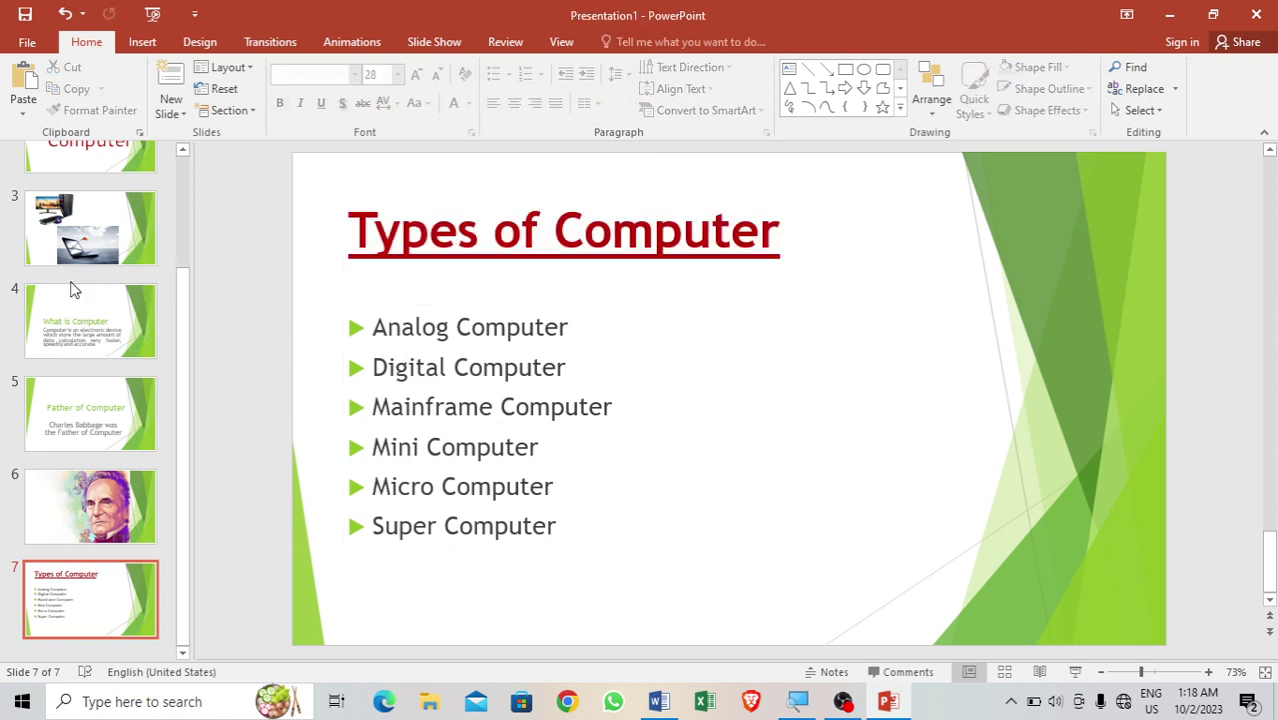
{"action": "left_click", "coordinate": [68, 592]}
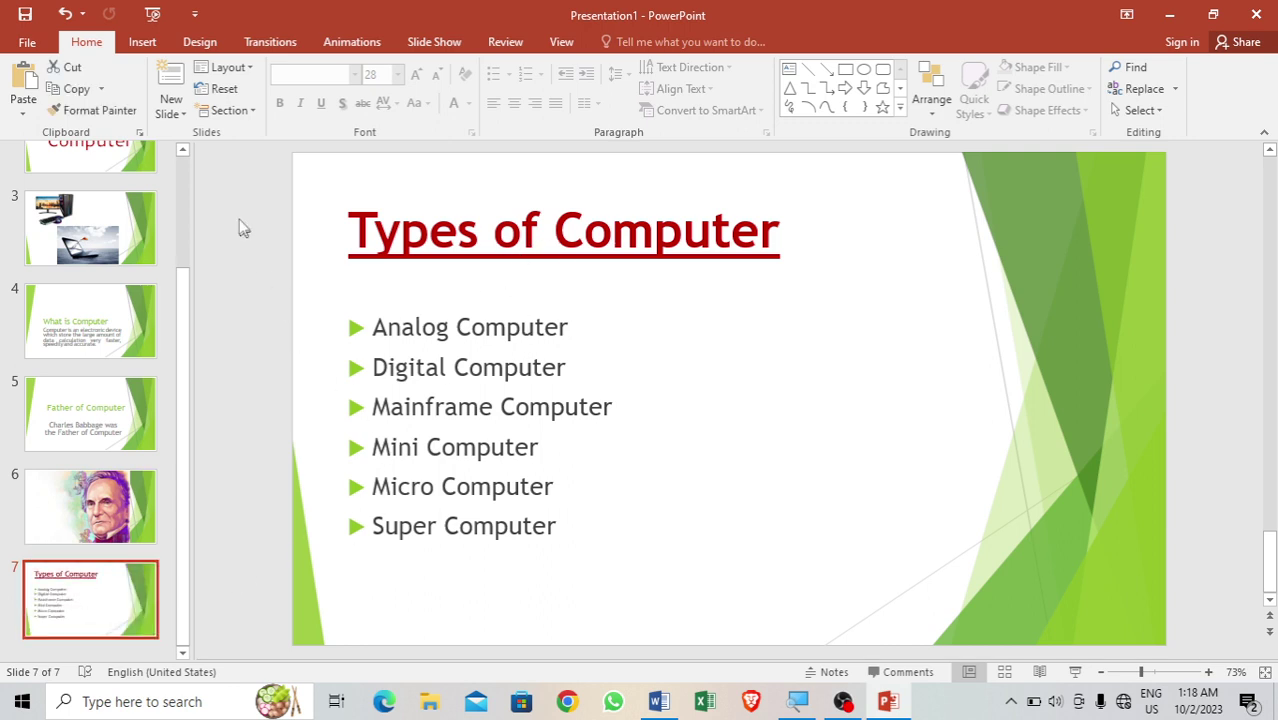
- Add a new slide with Ctrl+M, title it 'Parts of Computer', and grow the title to 66 pt
{"action": "left_click", "coordinate": [170, 108]}
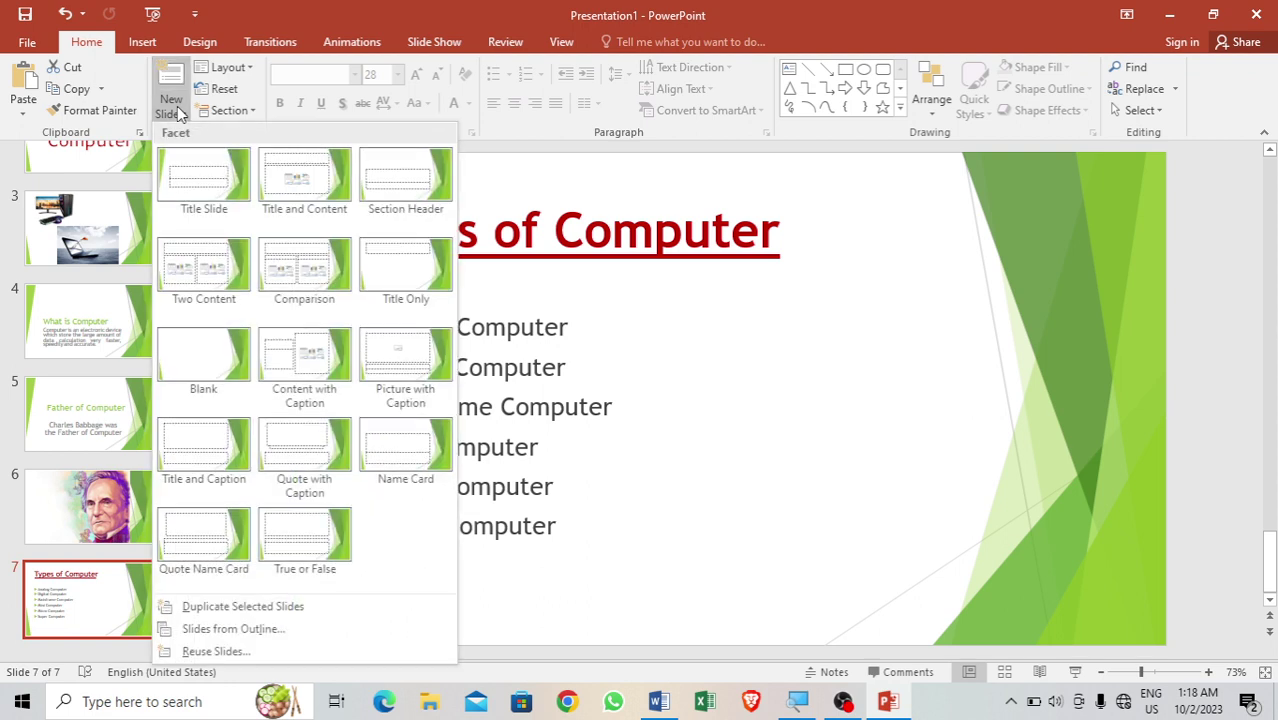
{"action": "key", "text": "Escape"}
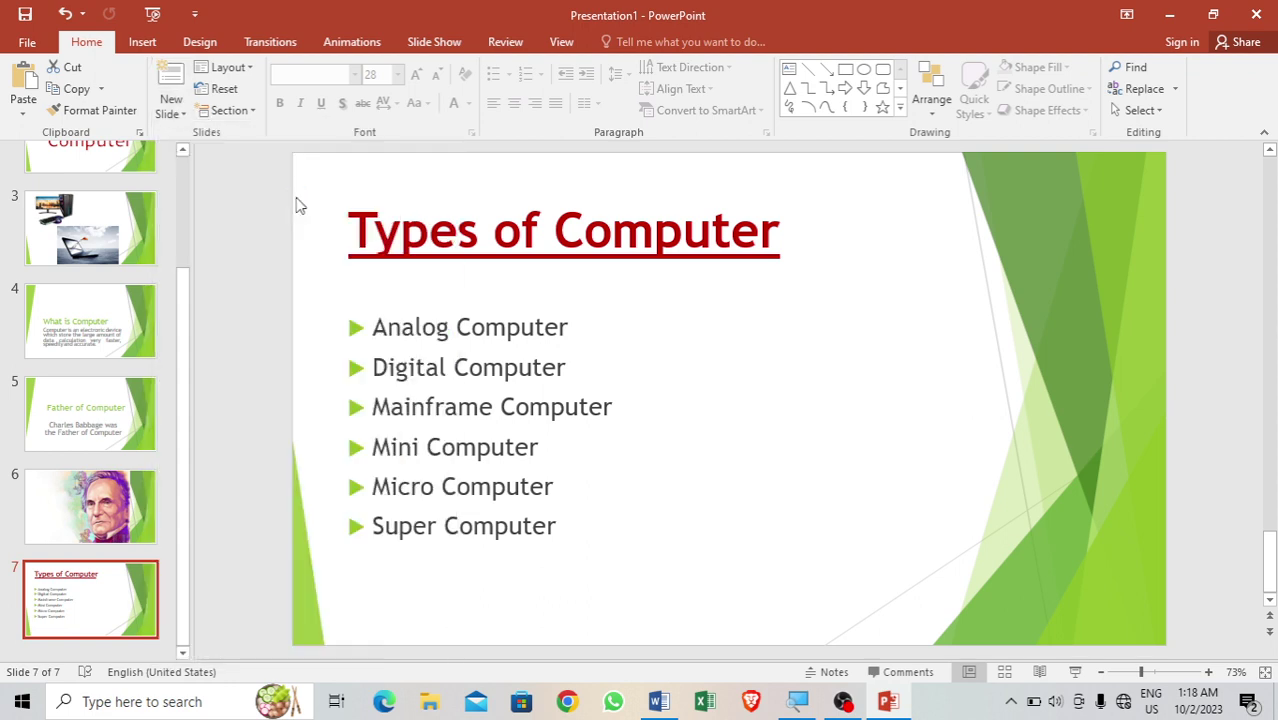
{"action": "key", "text": "ctrl+m"}
{"action": "key", "text": "Tab"}
{"action": "key", "text": "Return"}
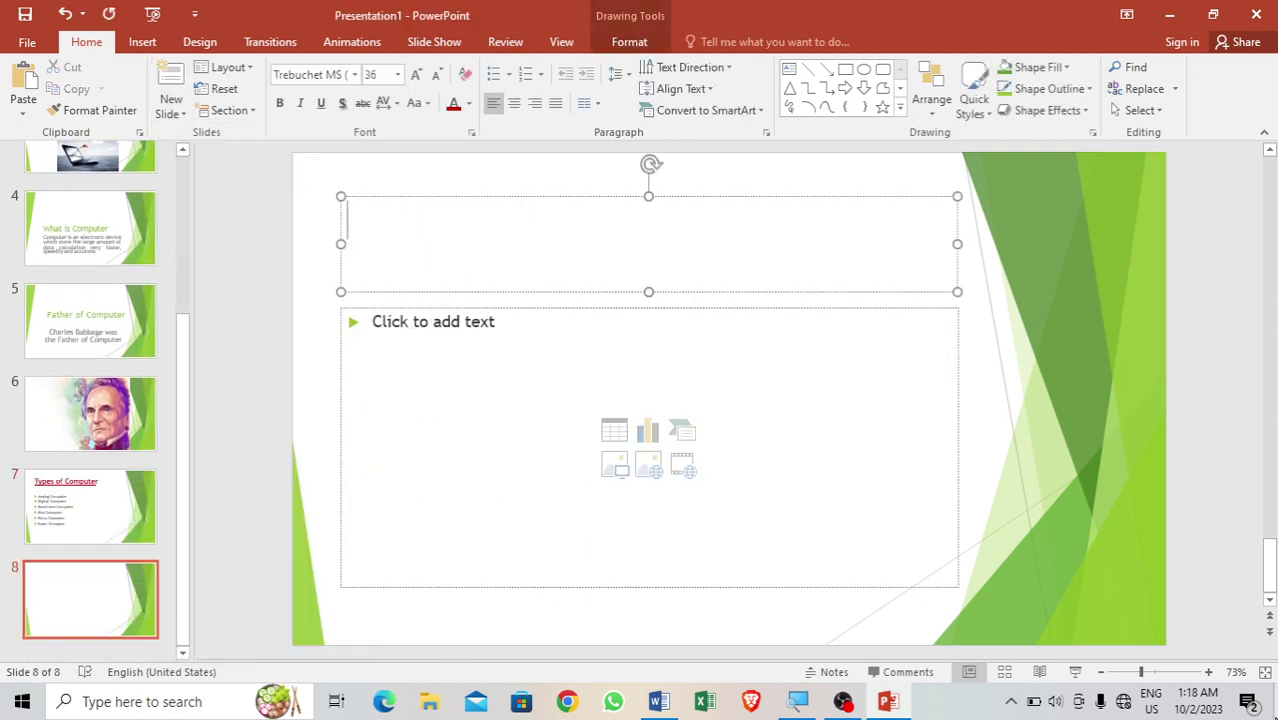
{"action": "type", "text": "Parts of Co"}
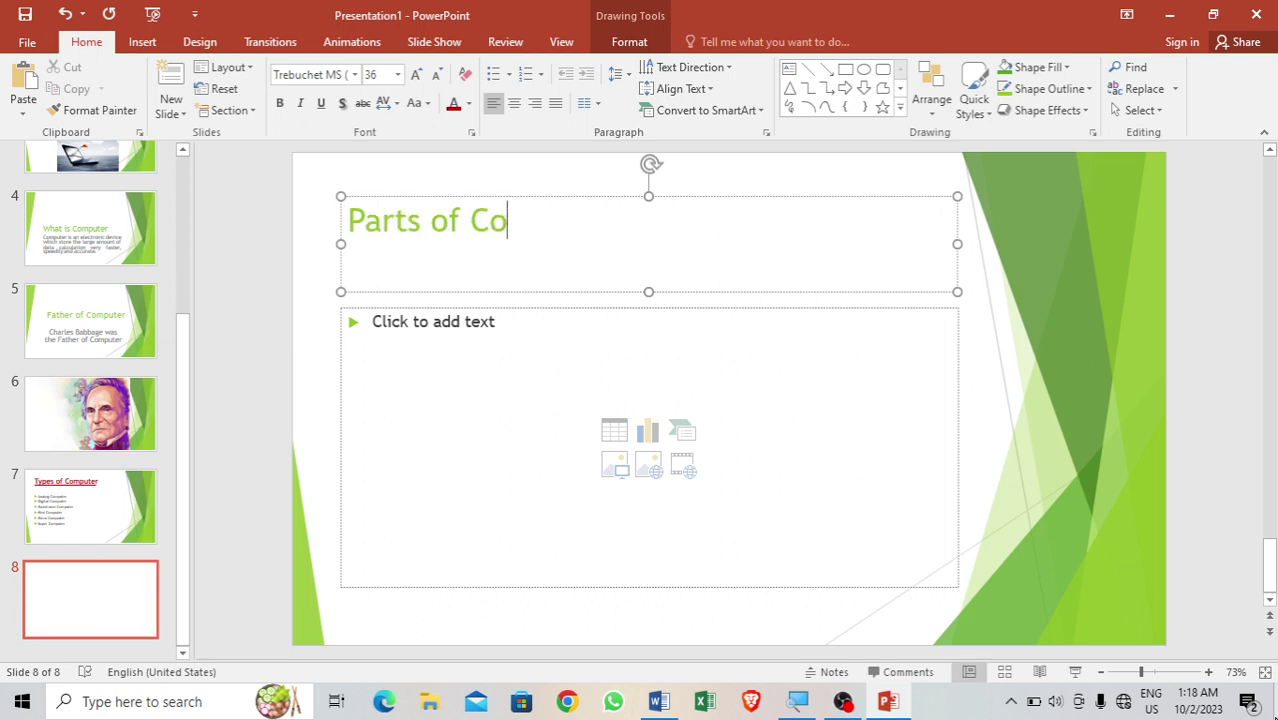
{"action": "type", "text": "mputer"}
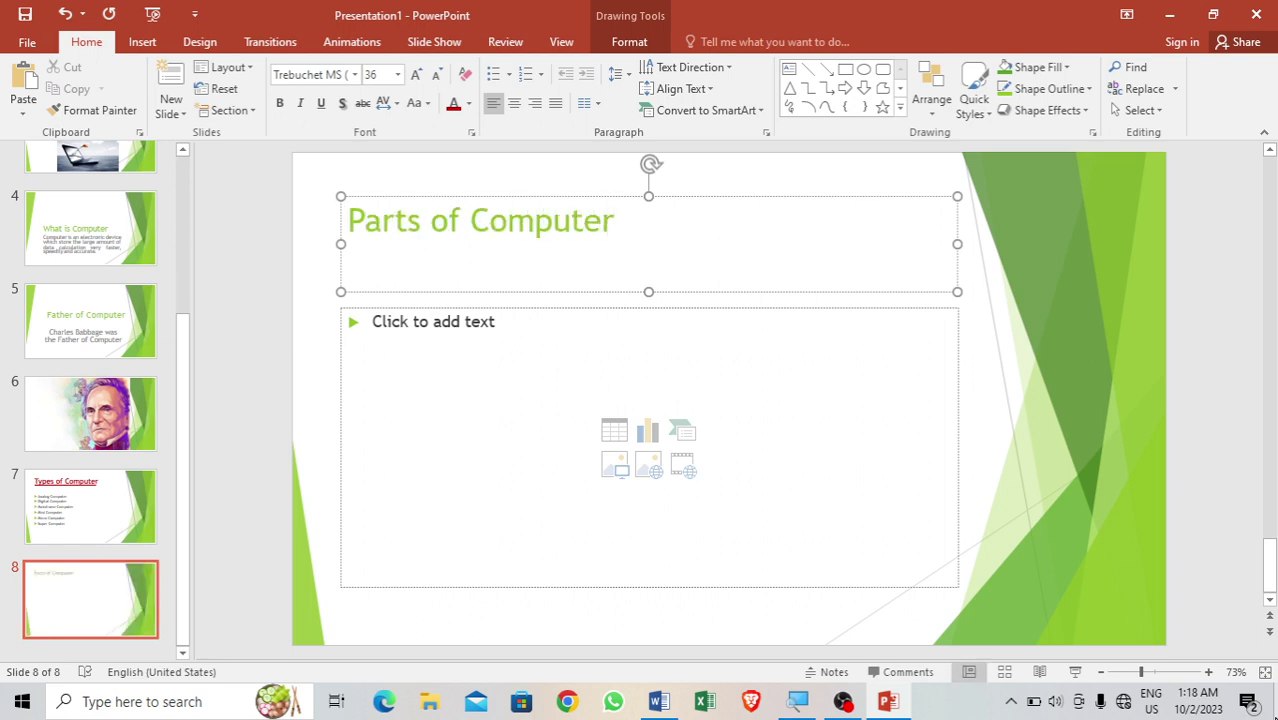
{"action": "key", "text": "ctrl+a"}
{"action": "key", "text": "ctrl+bracketright"}
{"action": "key", "text": "ctrl+bracketright"}
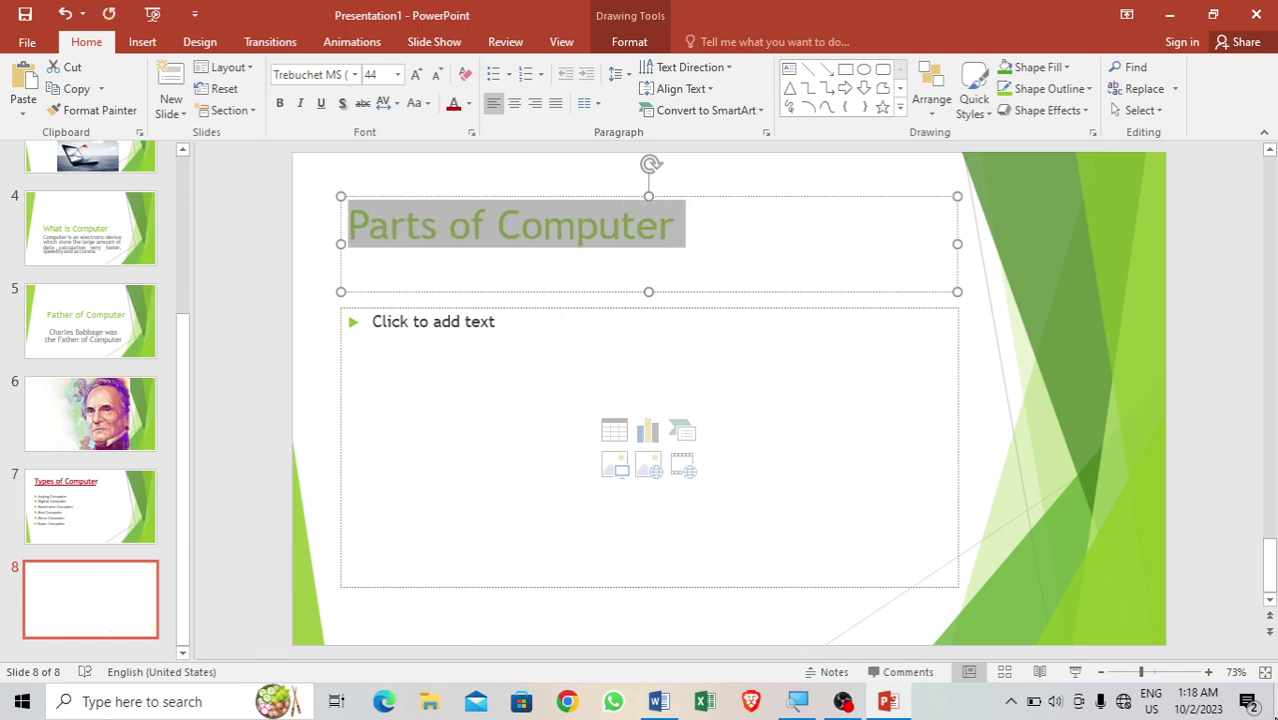
{"action": "key", "text": "ctrl+bracketright"}
{"action": "key", "text": "ctrl+bracketright"}
{"action": "key", "text": "ctrl+bracketright"}
{"action": "key", "text": "ctrl+bracketright"}
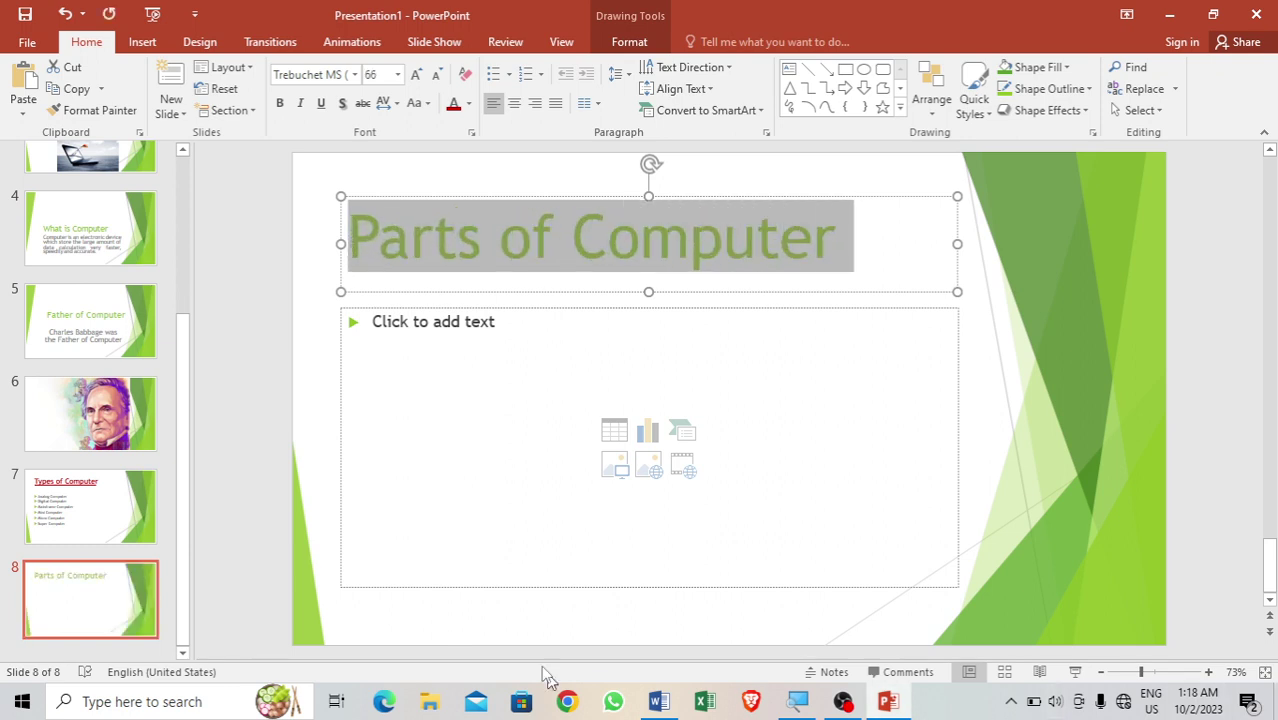
- Type Hardware, Software and User as three bullets on slide 8 and select them
{"action": "left_click", "coordinate": [570, 353]}
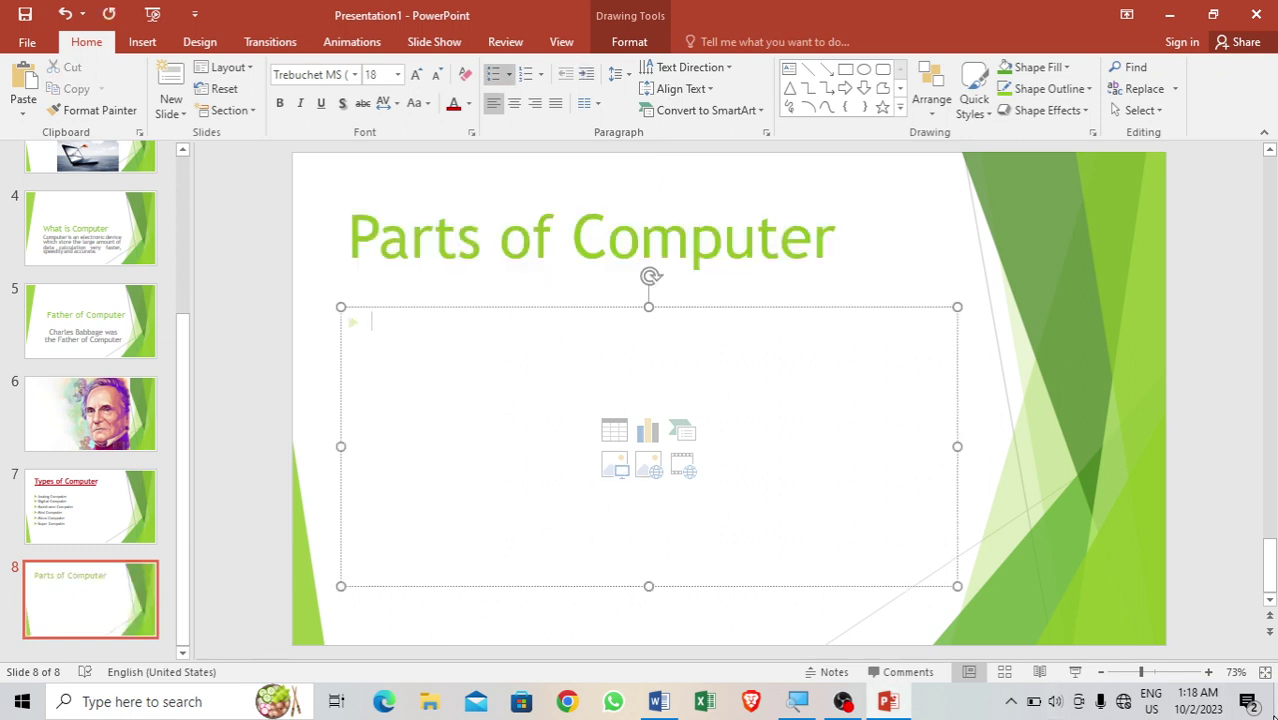
{"action": "type", "text": "Hardware"}
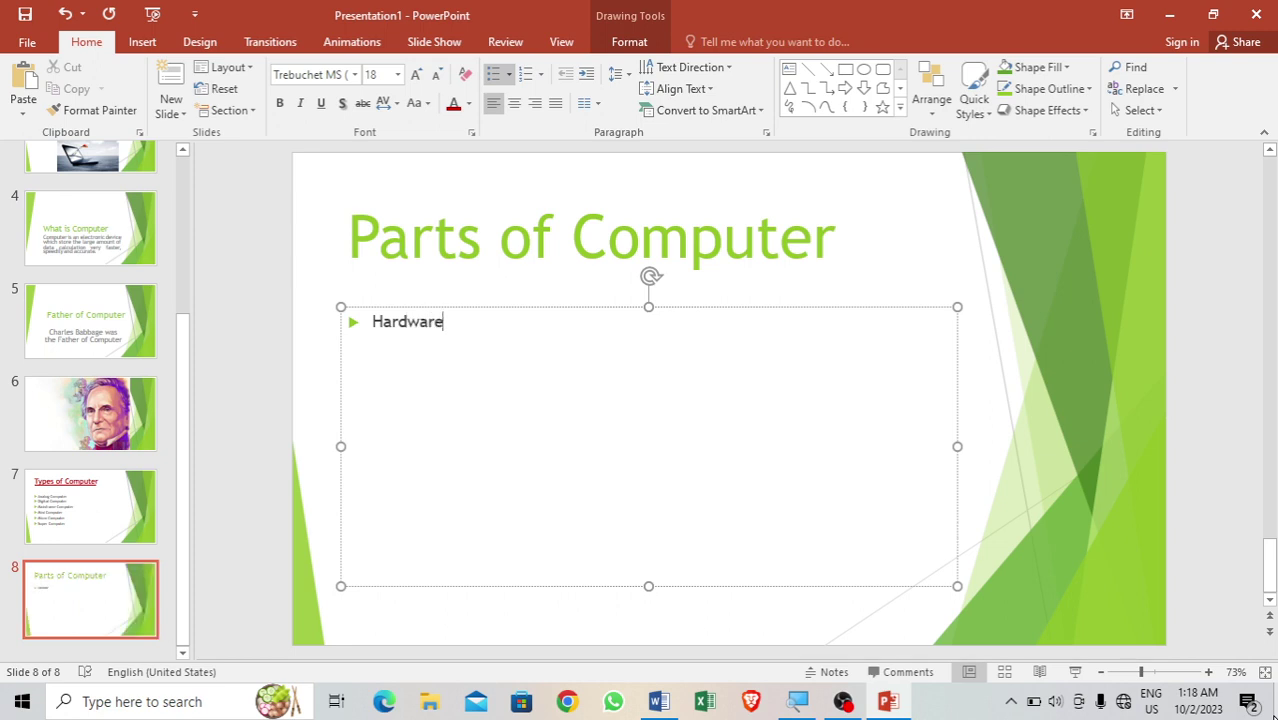
{"action": "type", "text": "4"}
{"action": "key", "text": "BackSpace"}
{"action": "key", "text": "Return"}
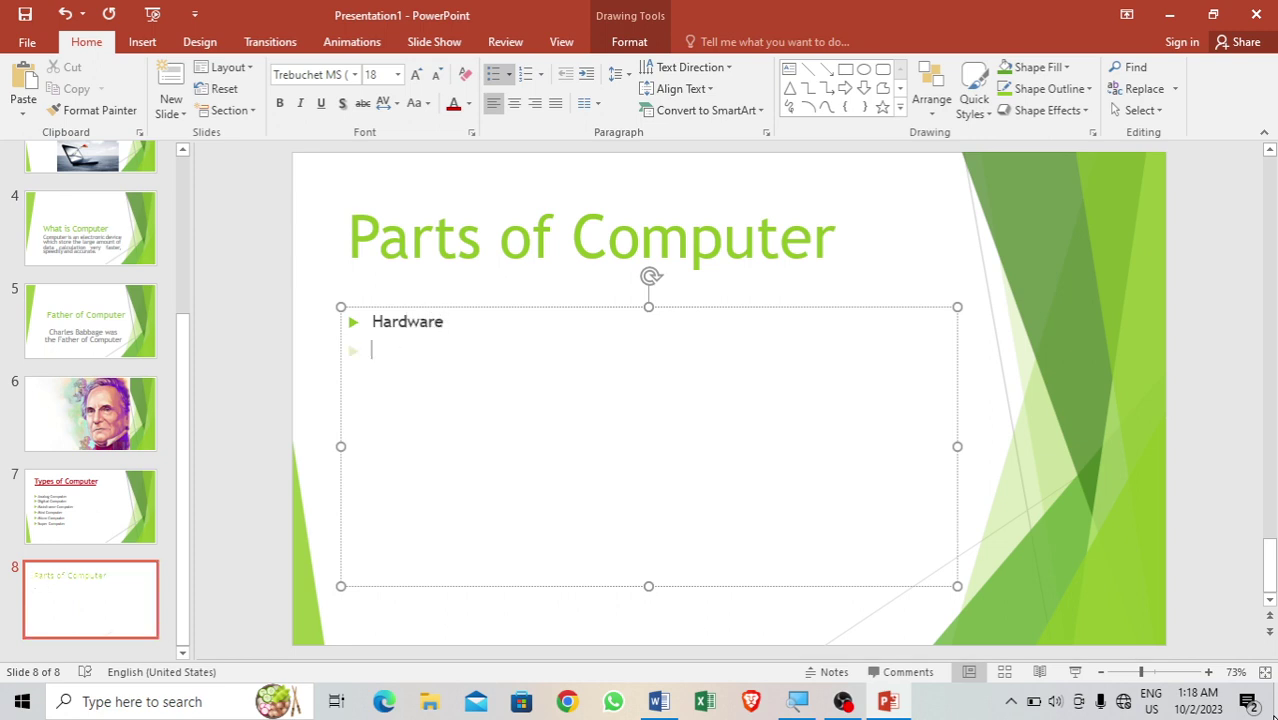
{"action": "type", "text": "Softwa"}
{"action": "type", "text": "re"}
{"action": "key", "text": "Return"}
{"action": "type", "text": "User"}
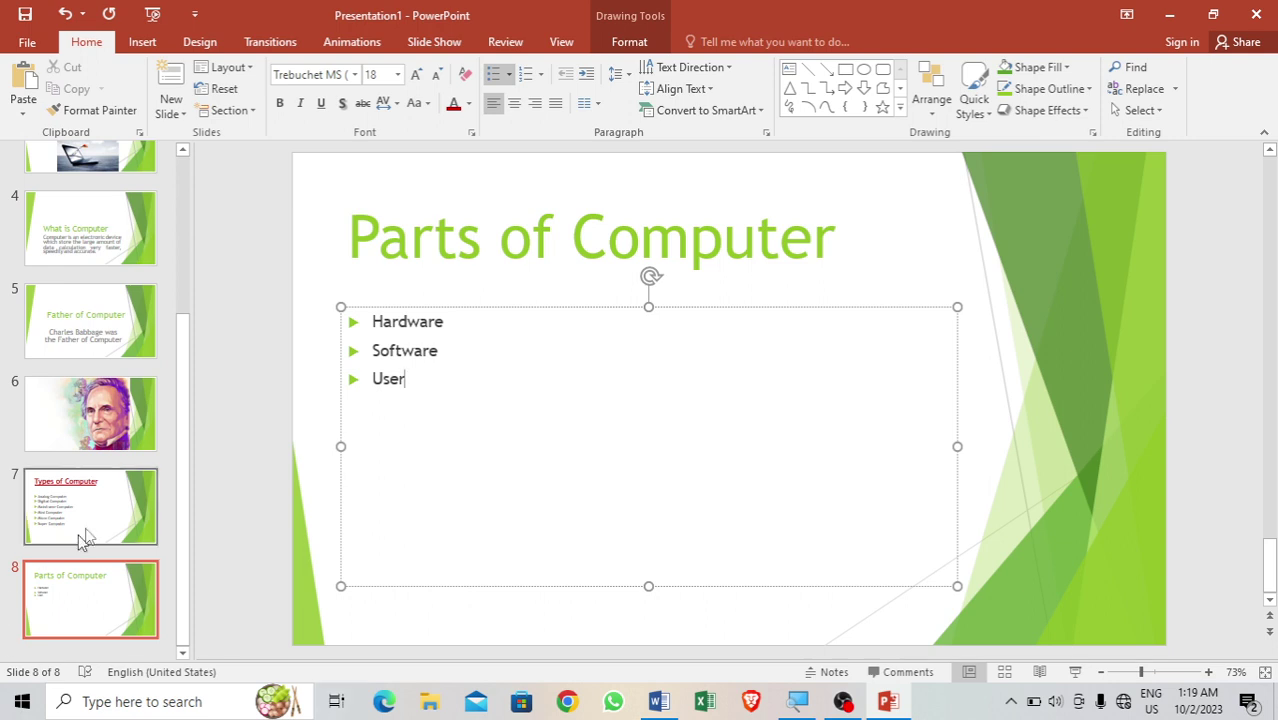
{"action": "left_click_drag", "start_coordinate": [408, 380], "coordinate": [371, 320]}
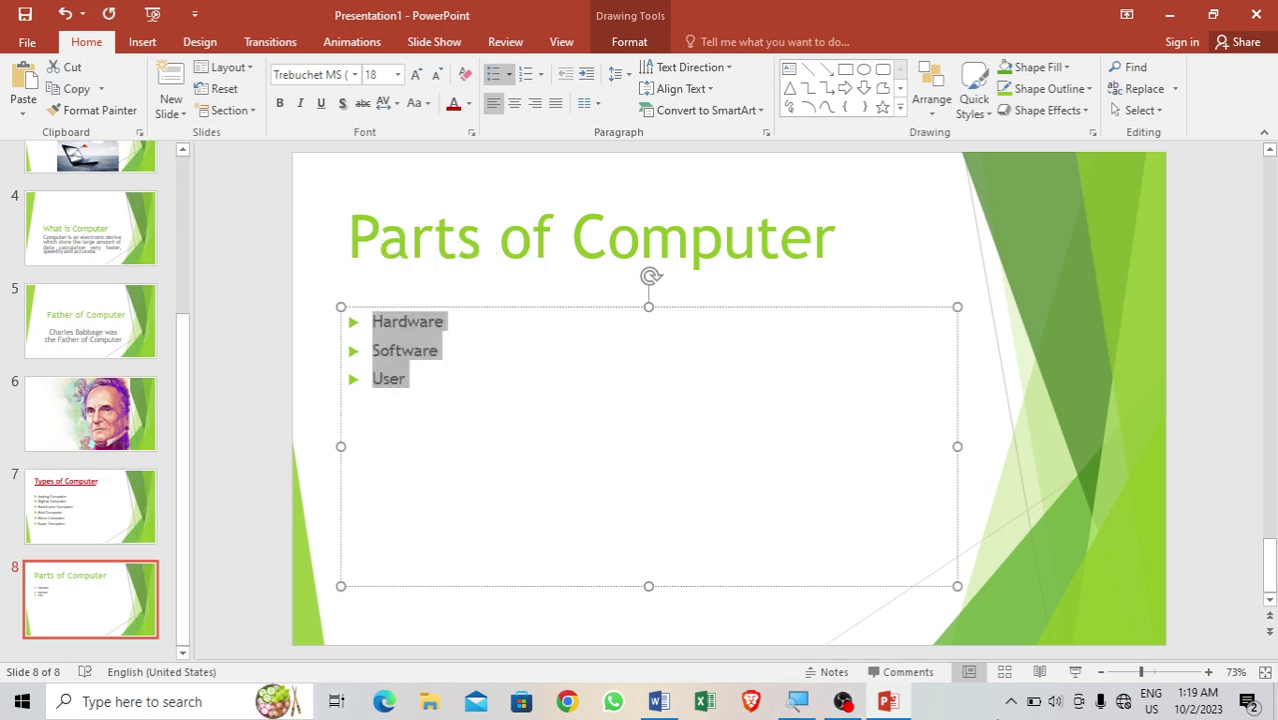
- Format slide 8's Hardware, Software and User bullets as 48 pt dark blue text with hollow square markers
{"action": "key", "text": "ctrl+shift+period"}
{"action": "key", "text": "ctrl+shift+period"}
{"action": "key", "text": "ctrl+shift+period"}
{"action": "key", "text": "ctrl+shift+period"}
{"action": "key", "text": "ctrl+shift+period"}
{"action": "key", "text": "ctrl+shift+period"}
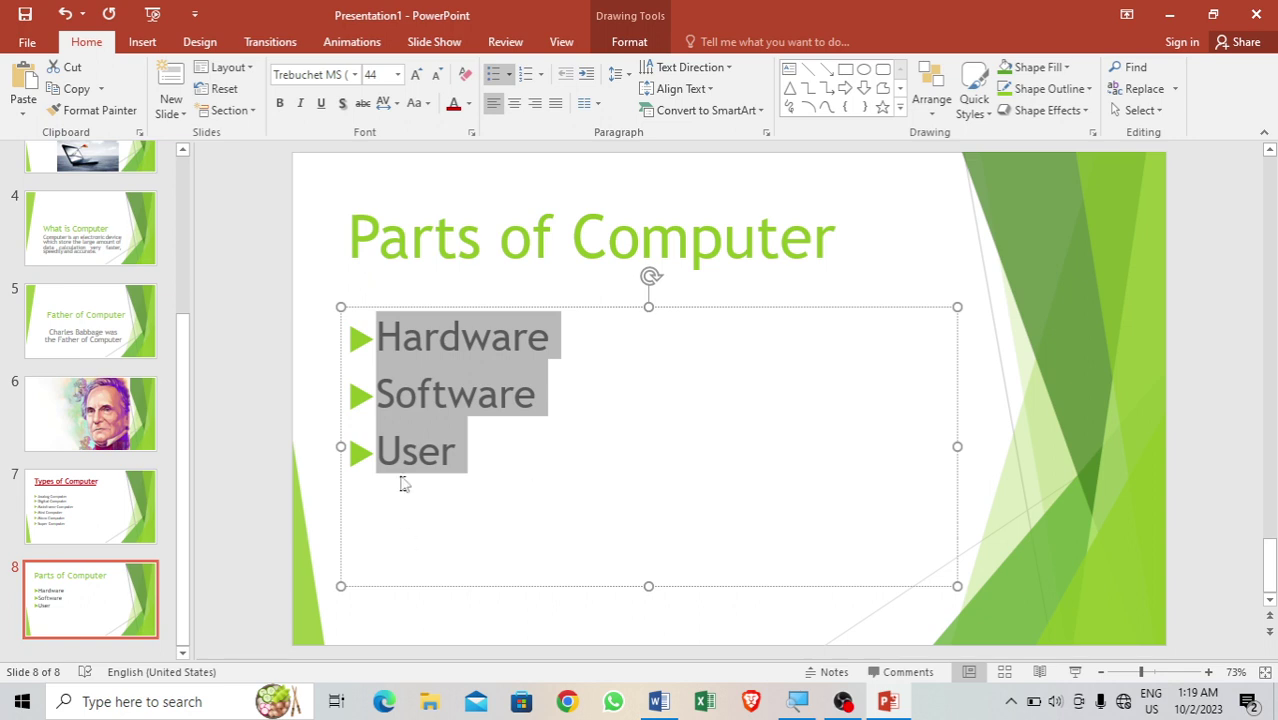
{"action": "left_click", "coordinate": [400, 445]}
{"action": "left_click_drag", "start_coordinate": [457, 450], "coordinate": [412, 330]}
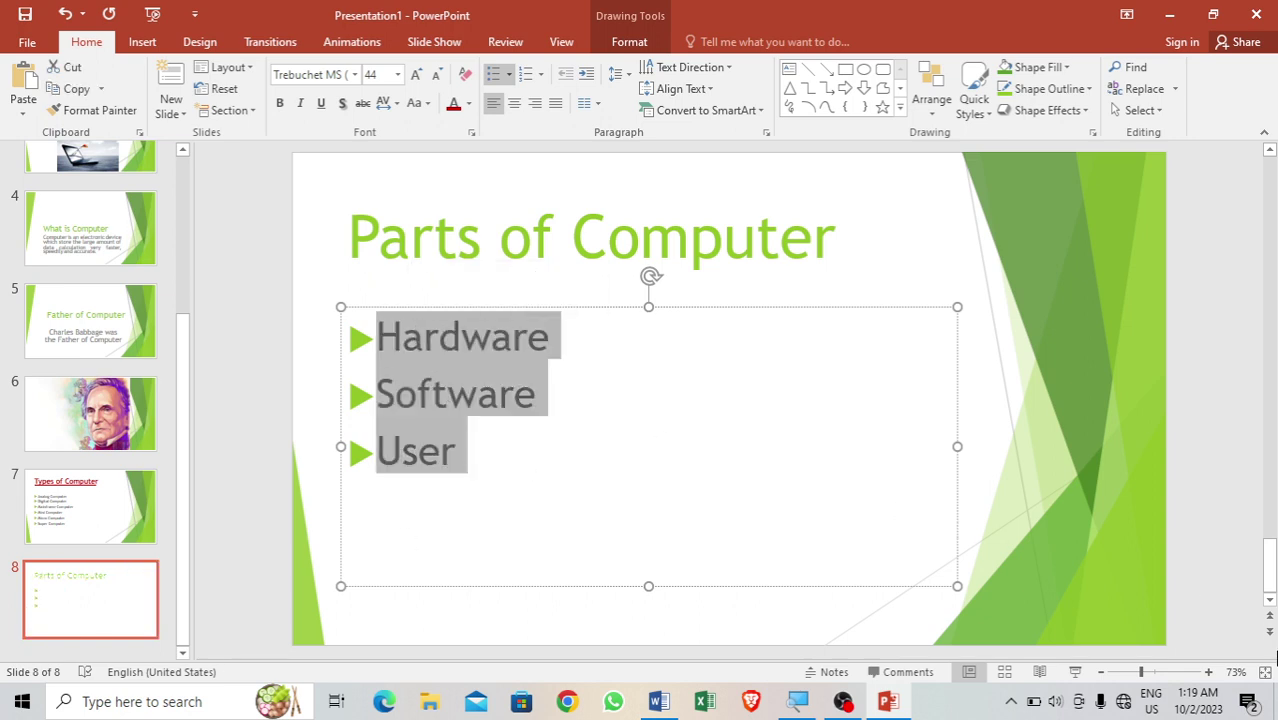
{"action": "key", "text": "ctrl+shift+period"}
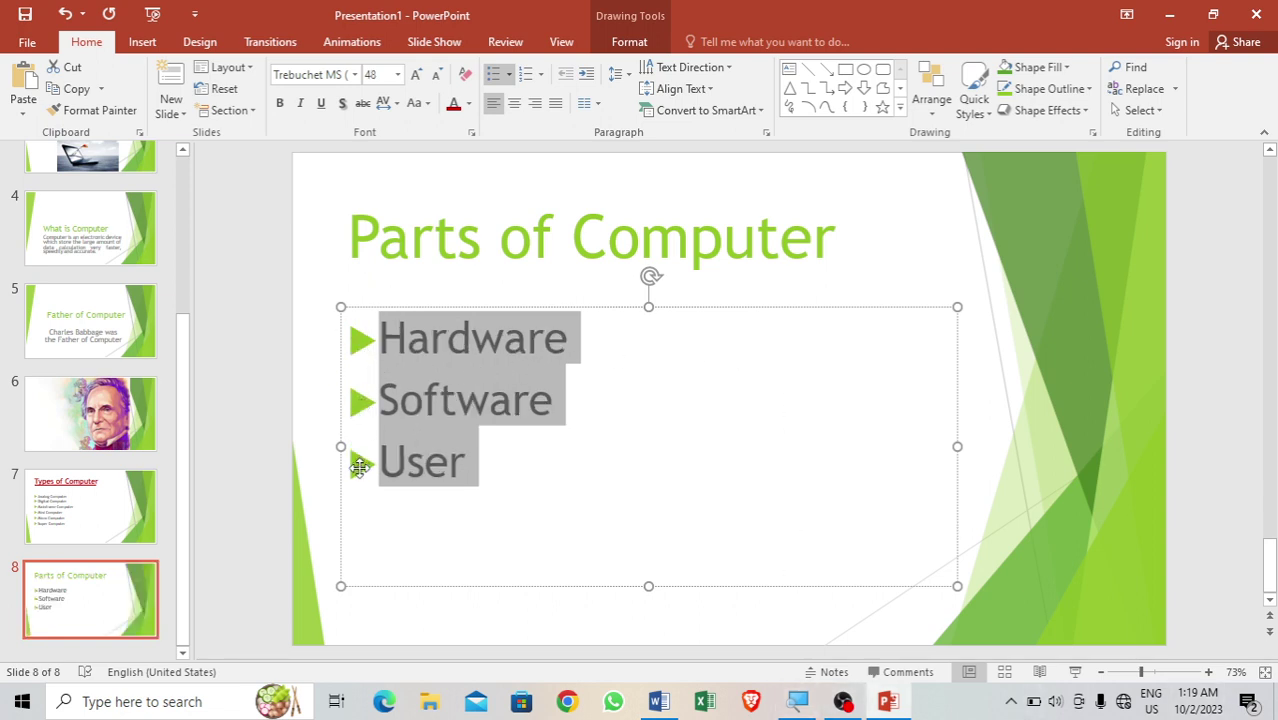
{"action": "left_click", "coordinate": [509, 75]}
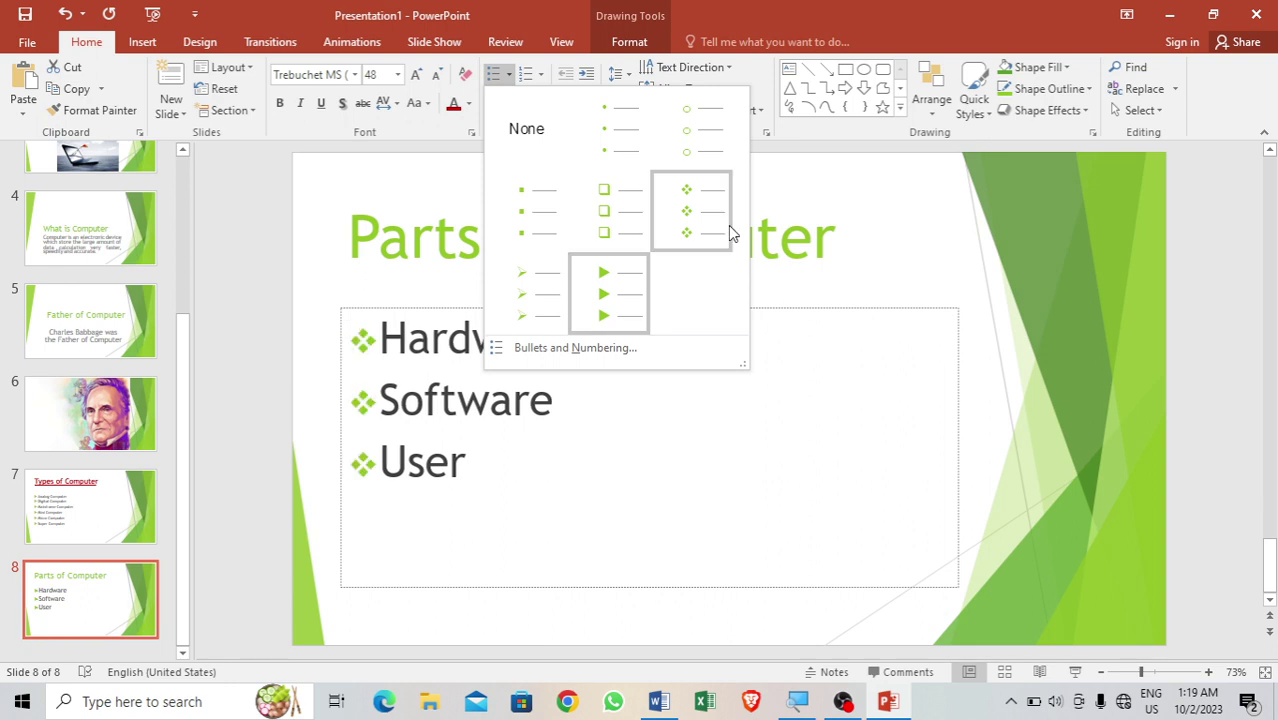
{"action": "left_click", "coordinate": [628, 217]}
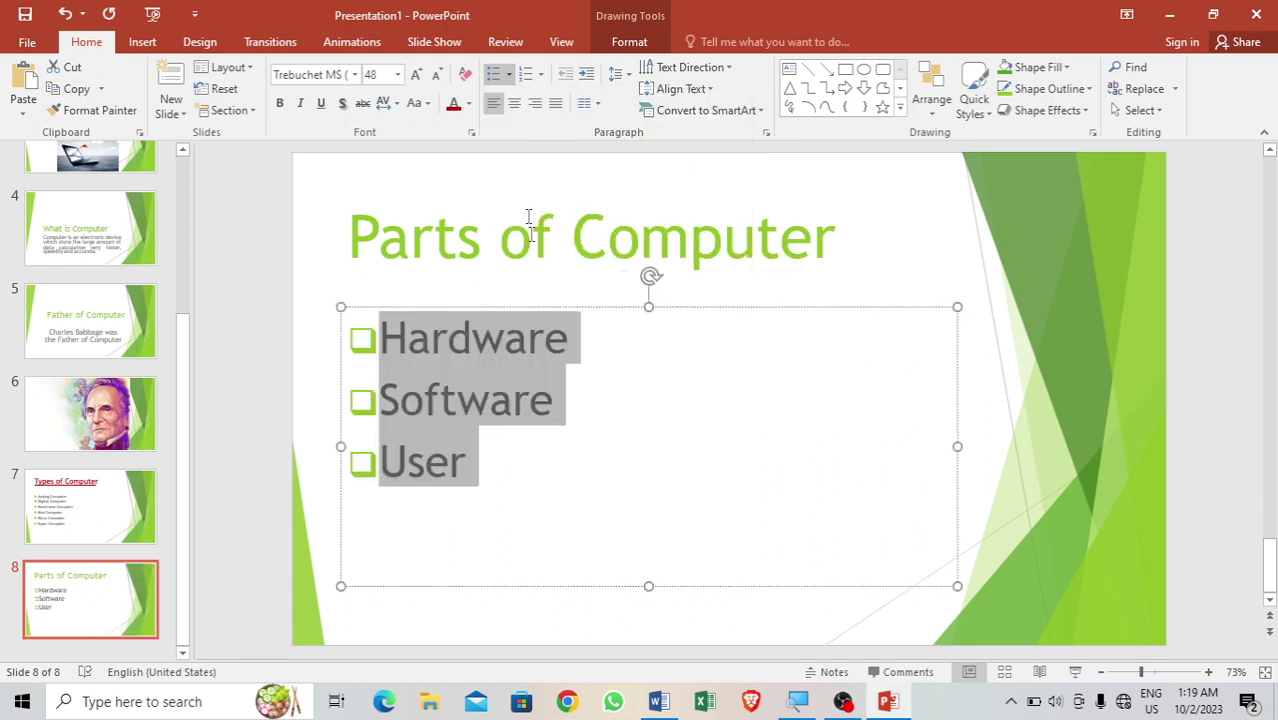
{"action": "left_click", "coordinate": [468, 104]}
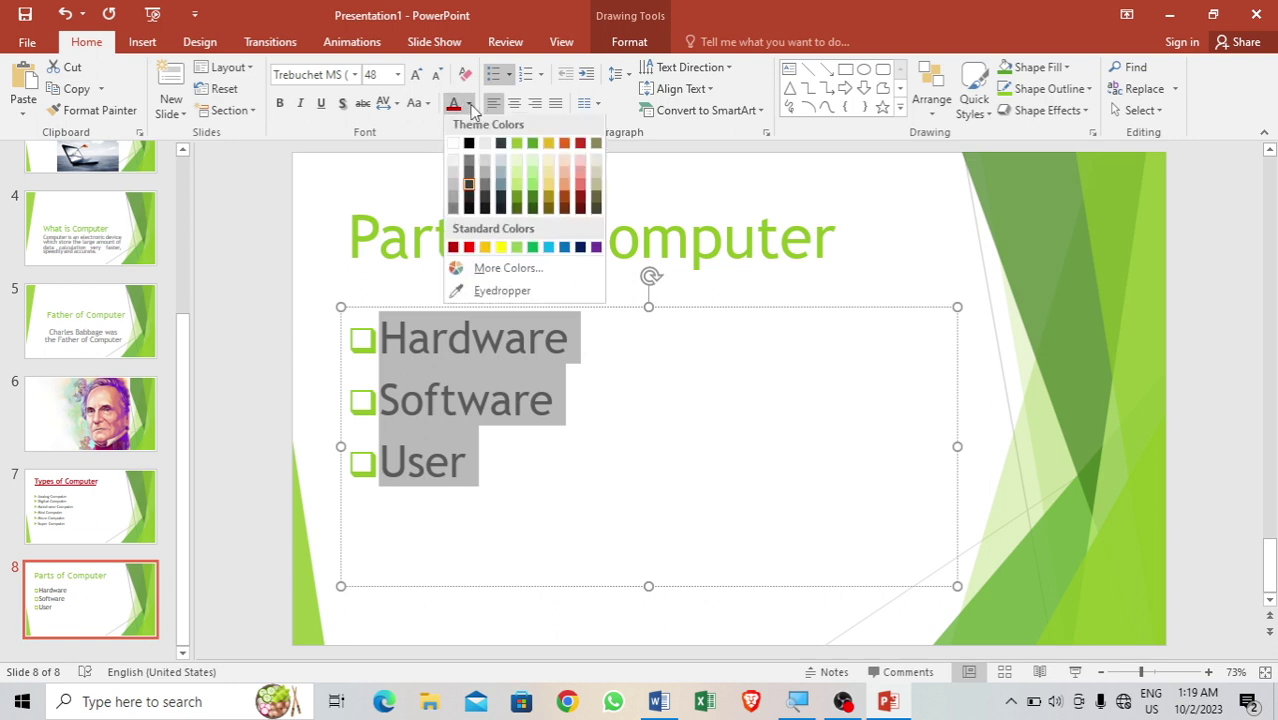
{"action": "left_click", "coordinate": [582, 251]}
- Color the Parts of Computer title dark red and bring up the New Slide layout gallery
{"action": "left_click_drag", "start_coordinate": [852, 237], "coordinate": [348, 237]}
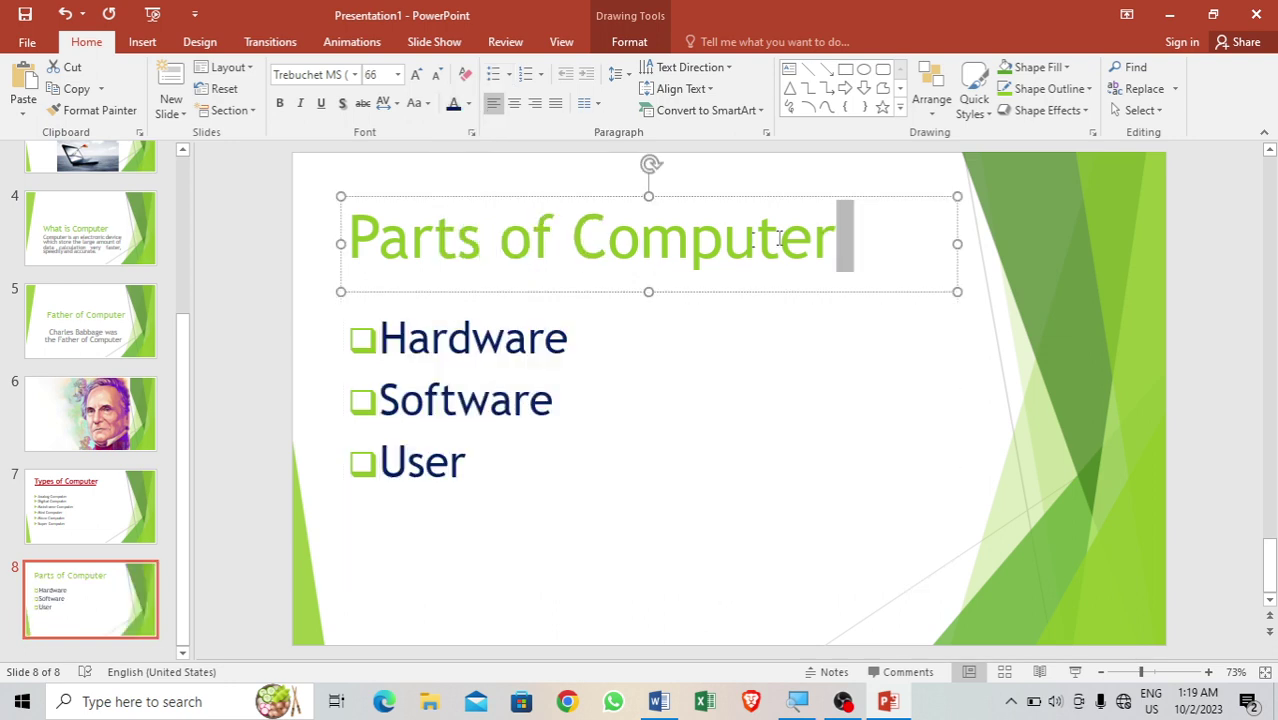
{"action": "left_click", "coordinate": [468, 104]}
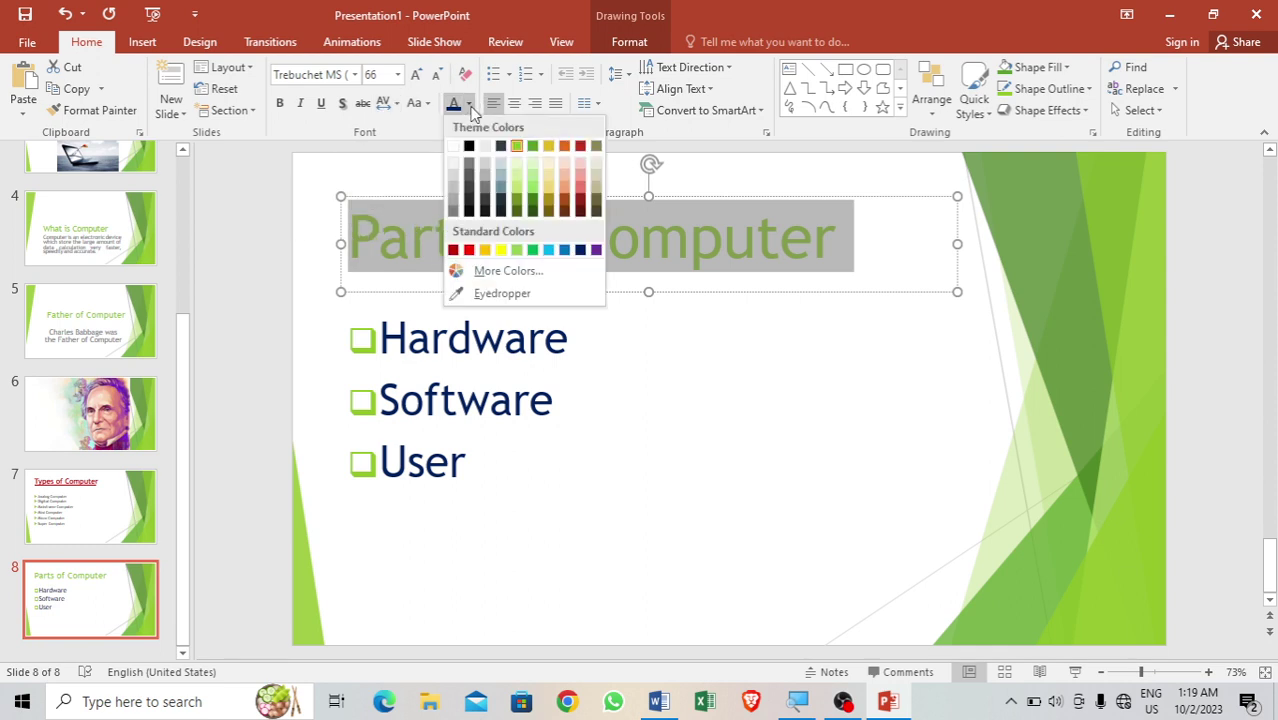
{"action": "left_click", "coordinate": [454, 250]}
{"action": "left_click", "coordinate": [640, 465]}
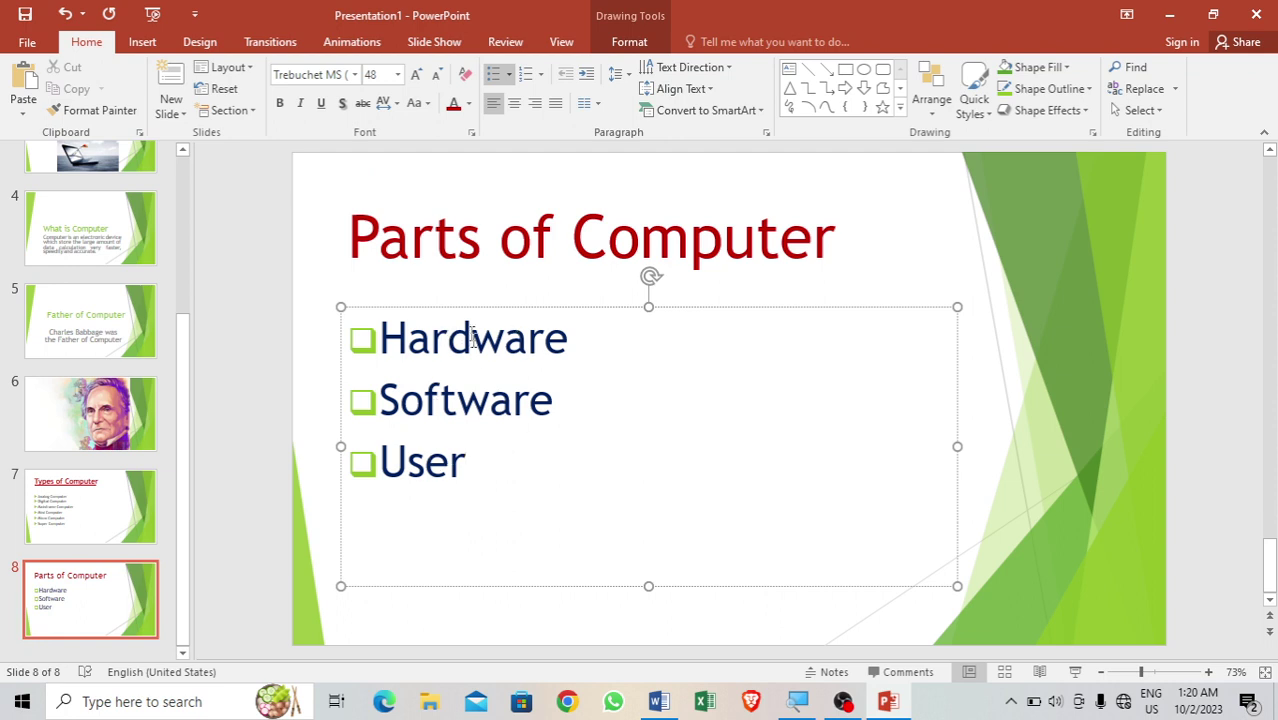
{"action": "left_click", "coordinate": [165, 112]}
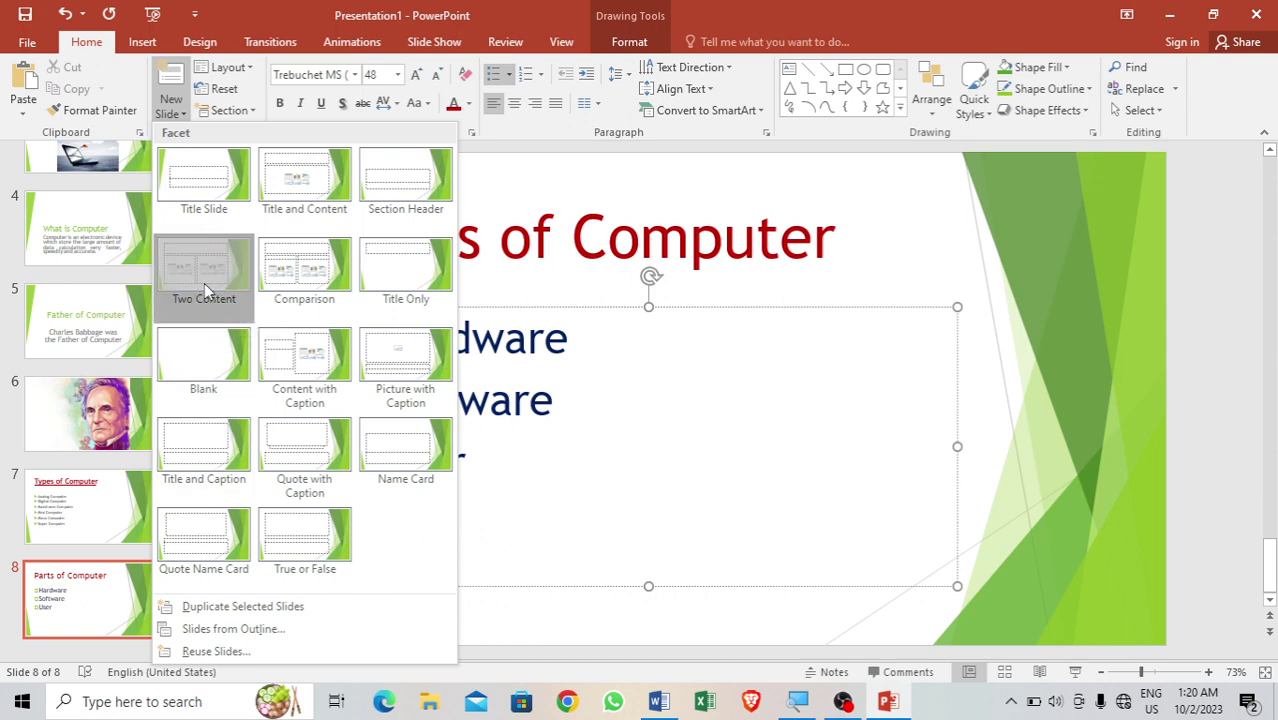
- Add a Two Content slide titled 'Hardware/Software'
{"action": "left_click", "coordinate": [205, 288]}
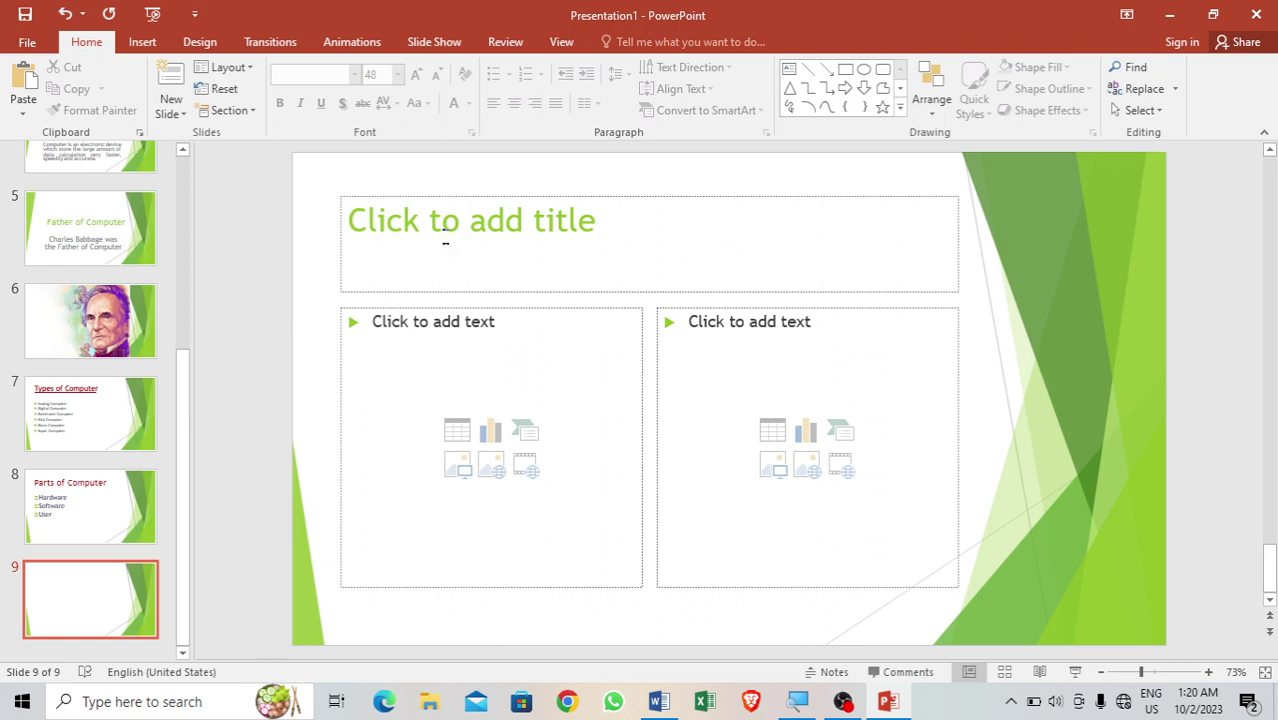
{"action": "left_click", "coordinate": [530, 250]}
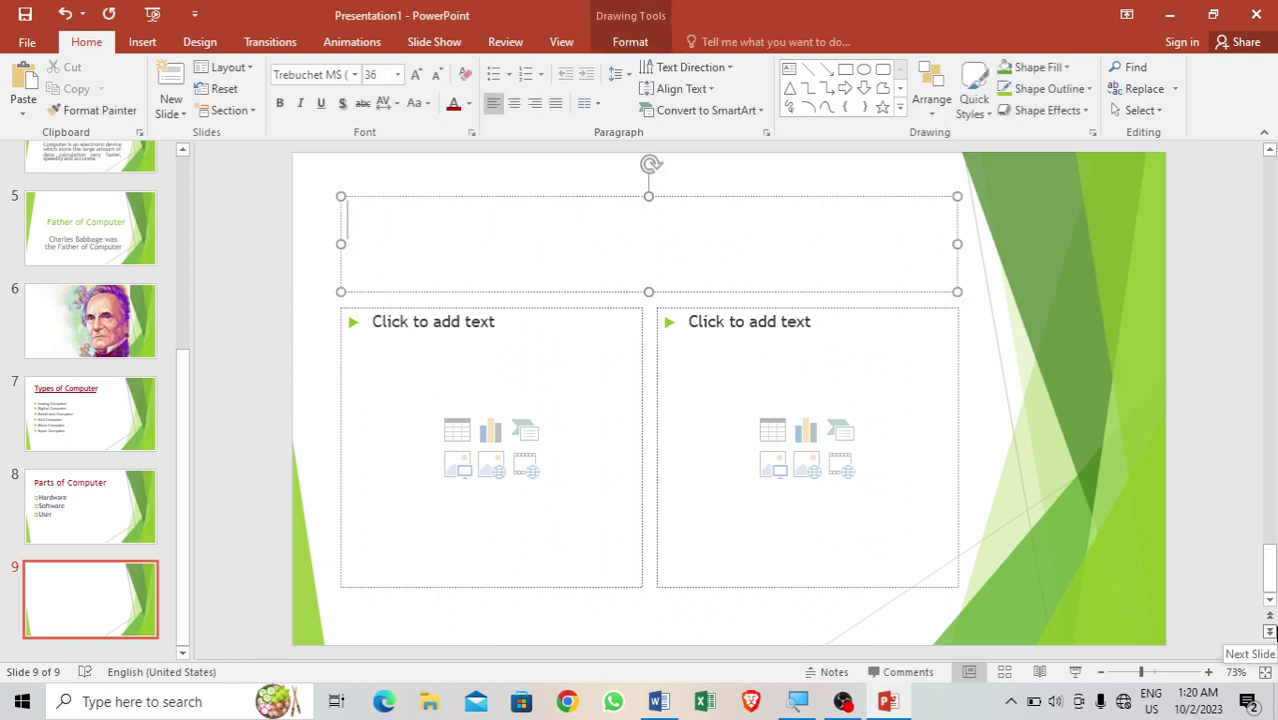
{"action": "type", "text": "Hardware"}
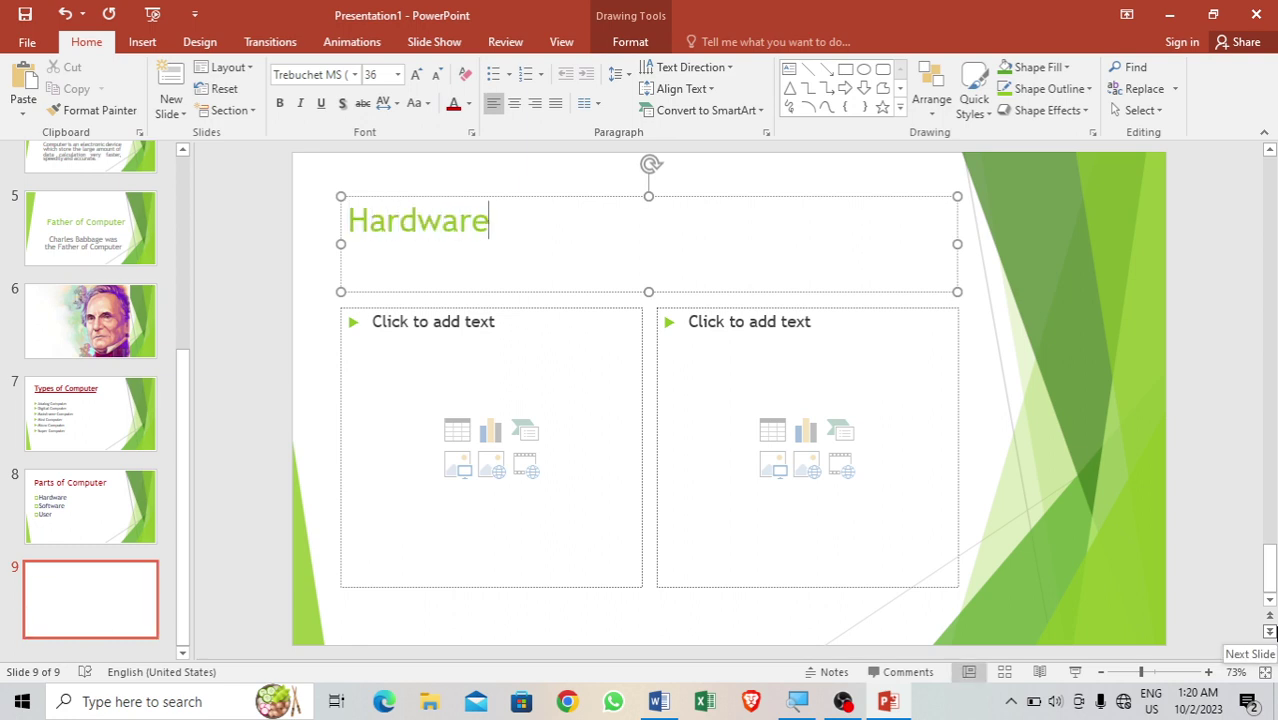
{"action": "type", "text": "/"}
{"action": "type", "text": "Software"}
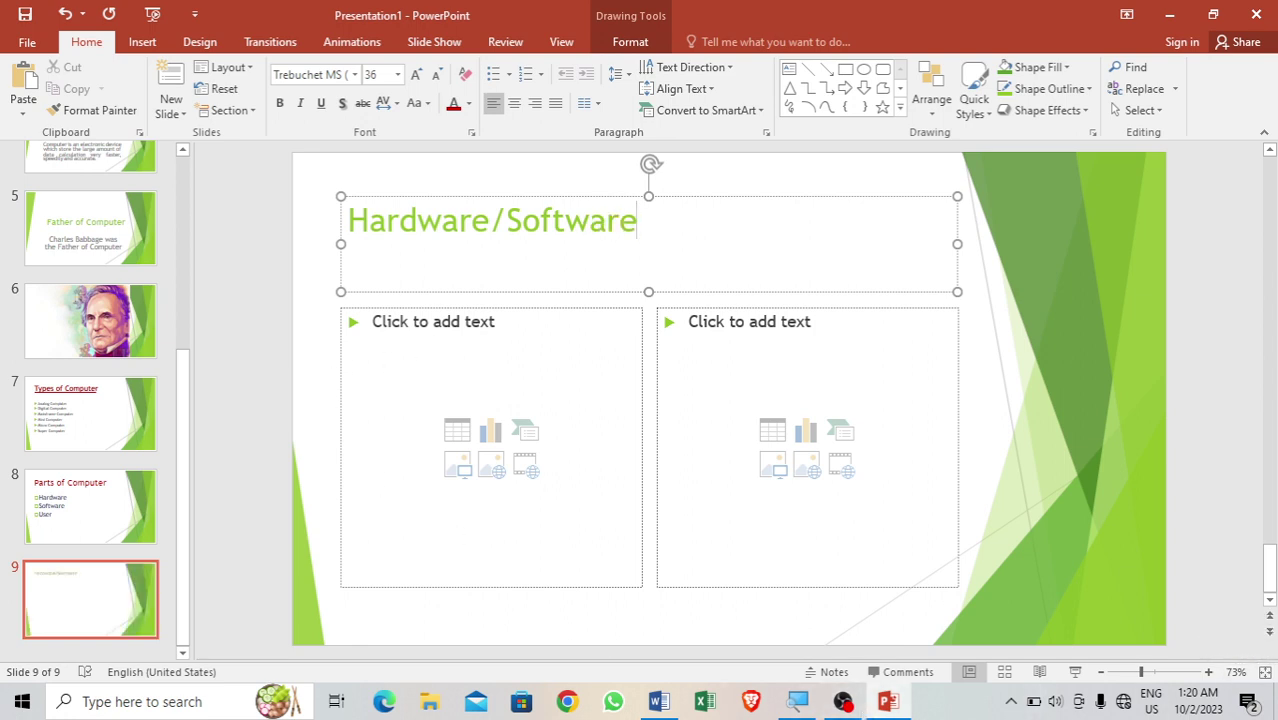
- List Monitor, CPU and UPS in the left column and begin a fourth item
{"action": "key", "text": "ctrl+Return"}
{"action": "type", "text": "M"}
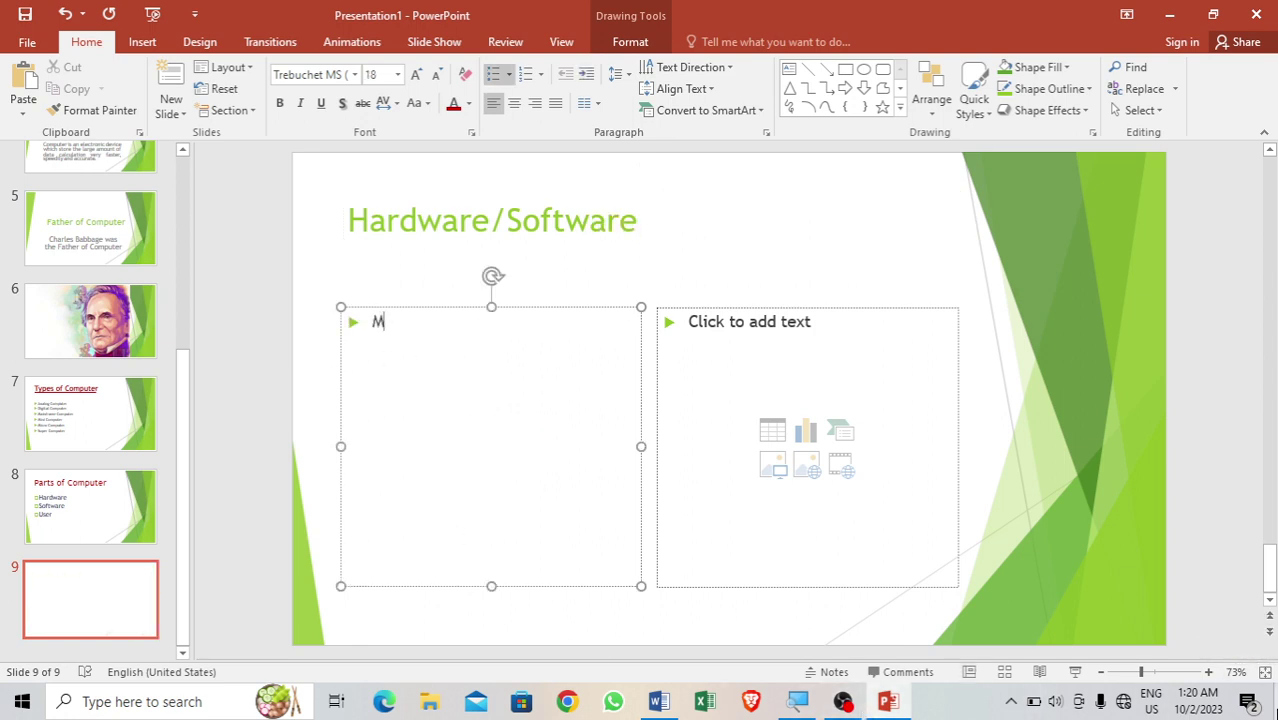
{"action": "type", "text": "onitor"}
{"action": "key", "text": "Return"}
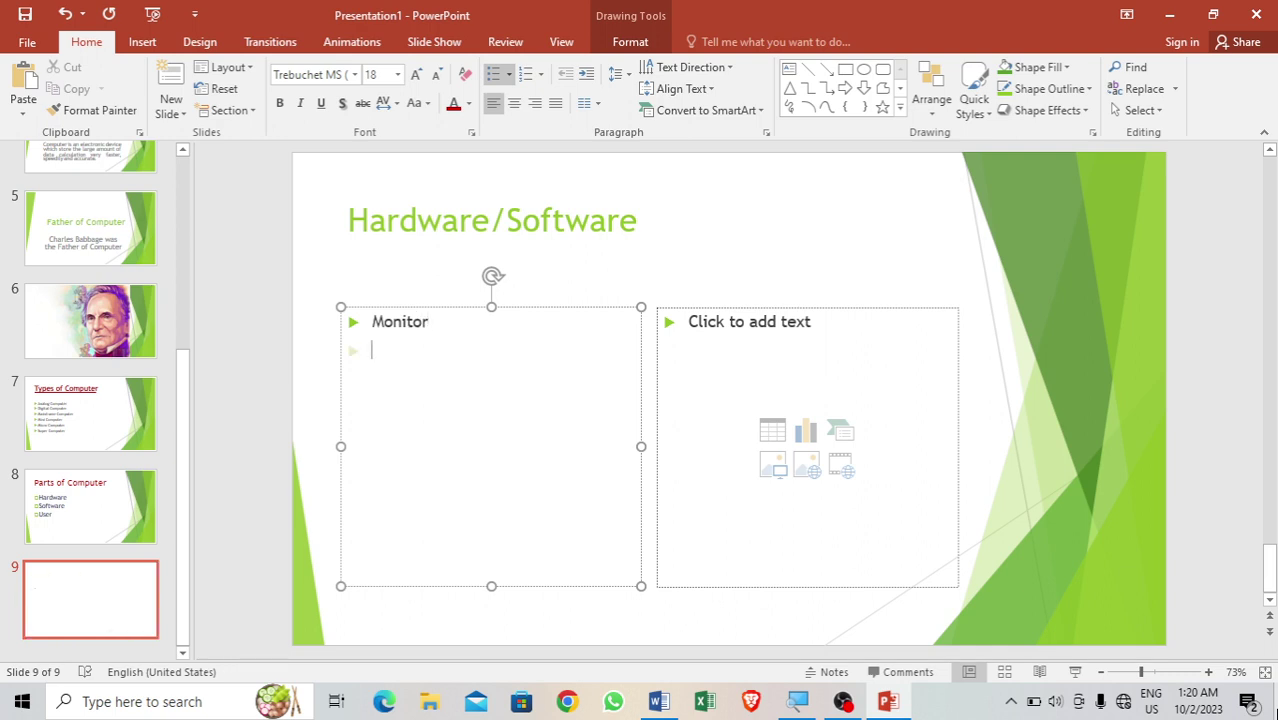
{"action": "type", "text": "CPU"}
{"action": "key", "text": "Return"}
{"action": "type", "text": "UP"}
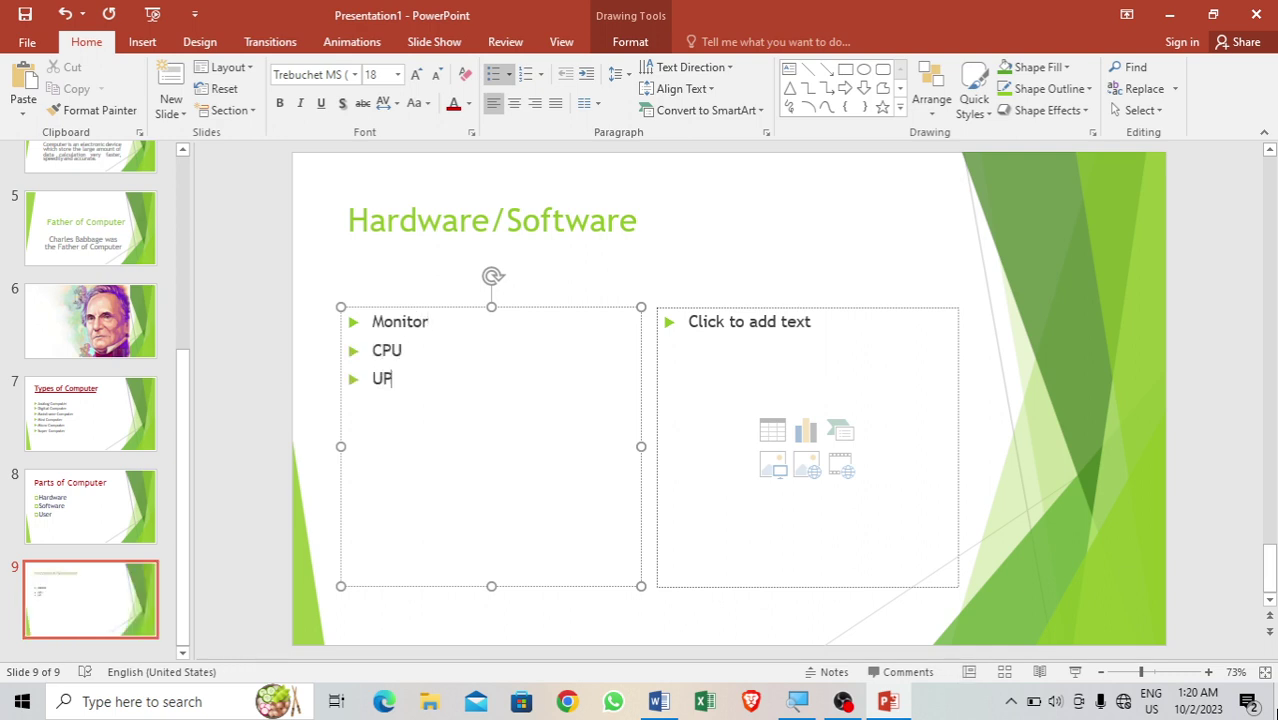
{"action": "type", "text": "S"}
{"action": "key", "text": "Return"}
{"action": "type", "text": "Sp"}
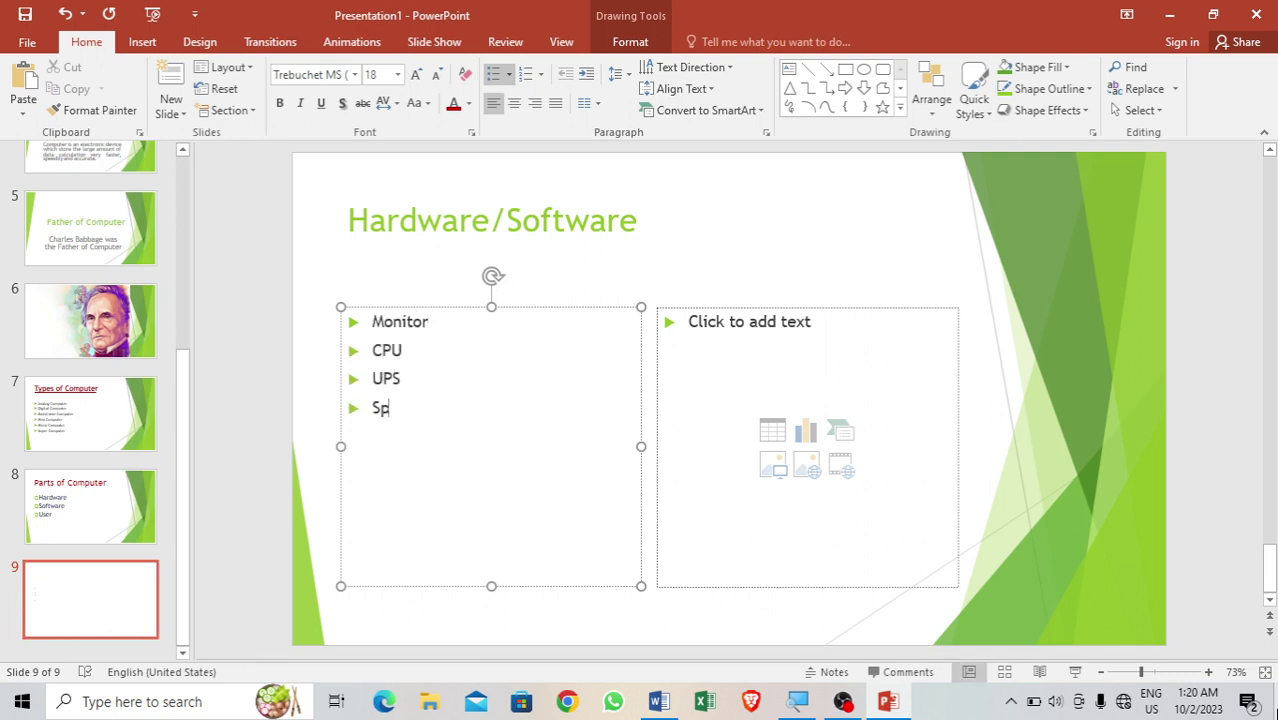
{"action": "type", "text": "Printer"}
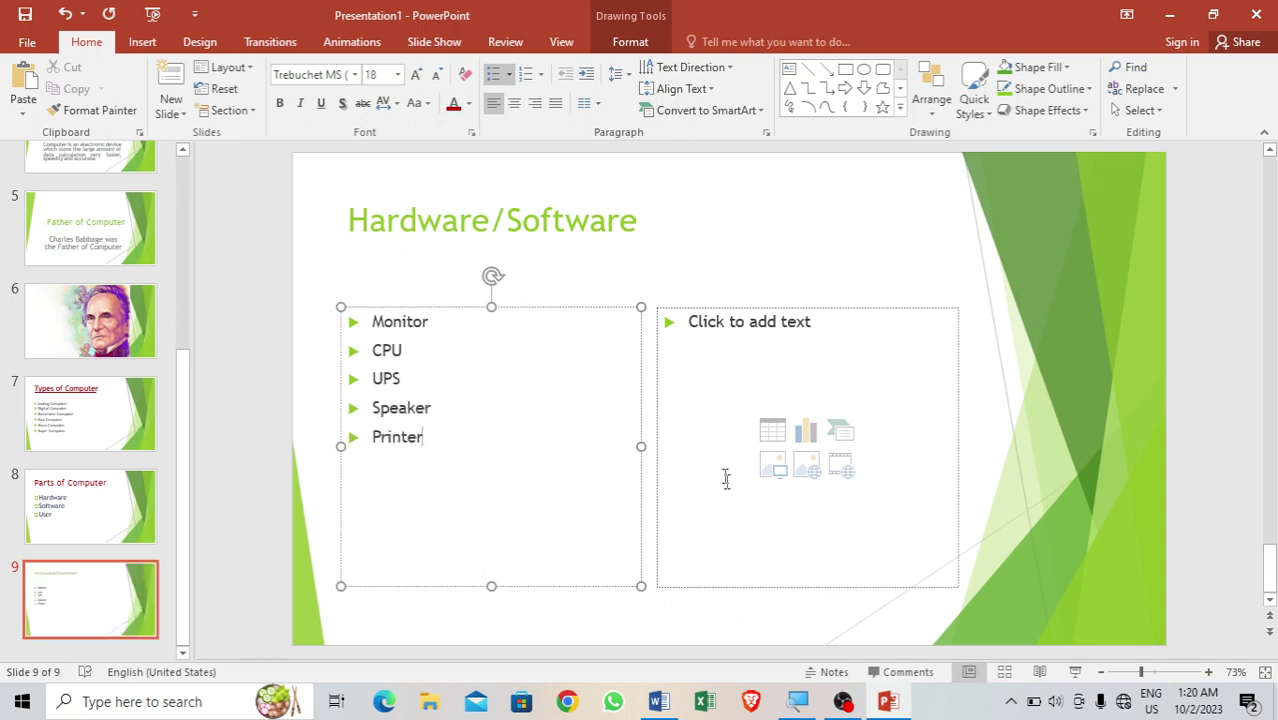
- Type MS Word, Excel, Power Point, Paint, Auto Cad, Tally and Photoshop into the right column
{"action": "left_click", "coordinate": [688, 321]}
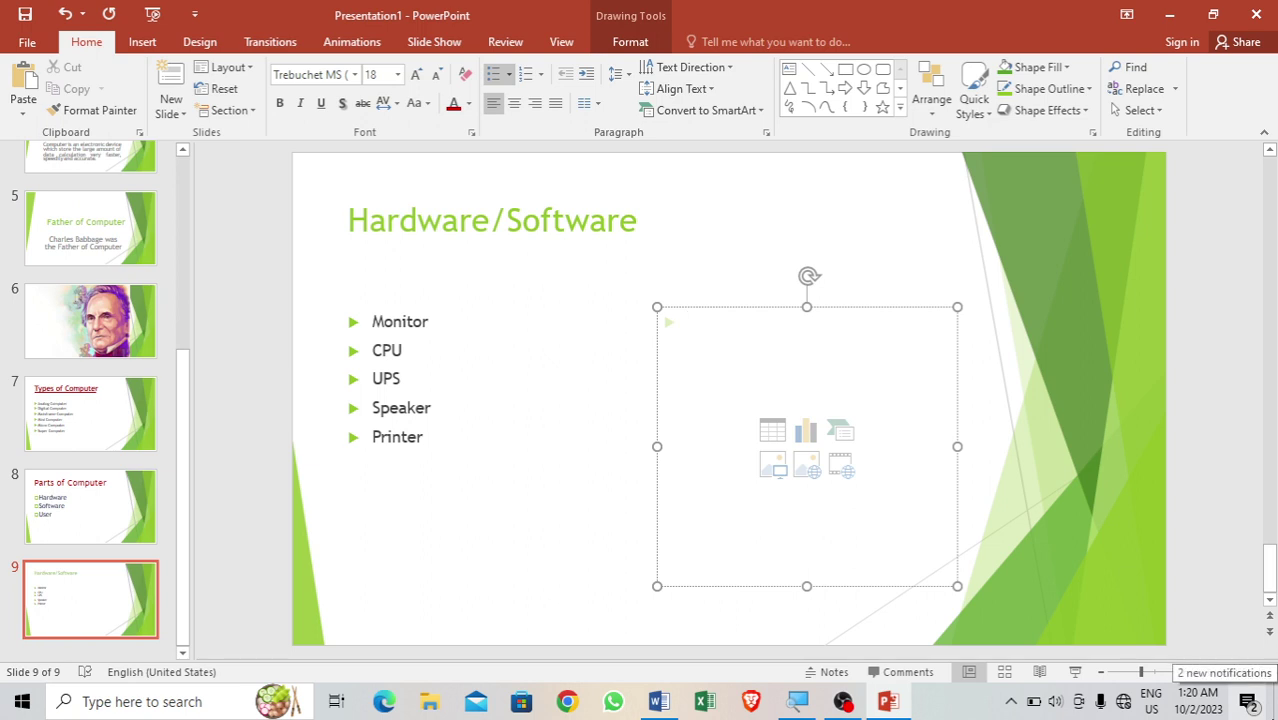
{"action": "type", "text": "MS Wor"}
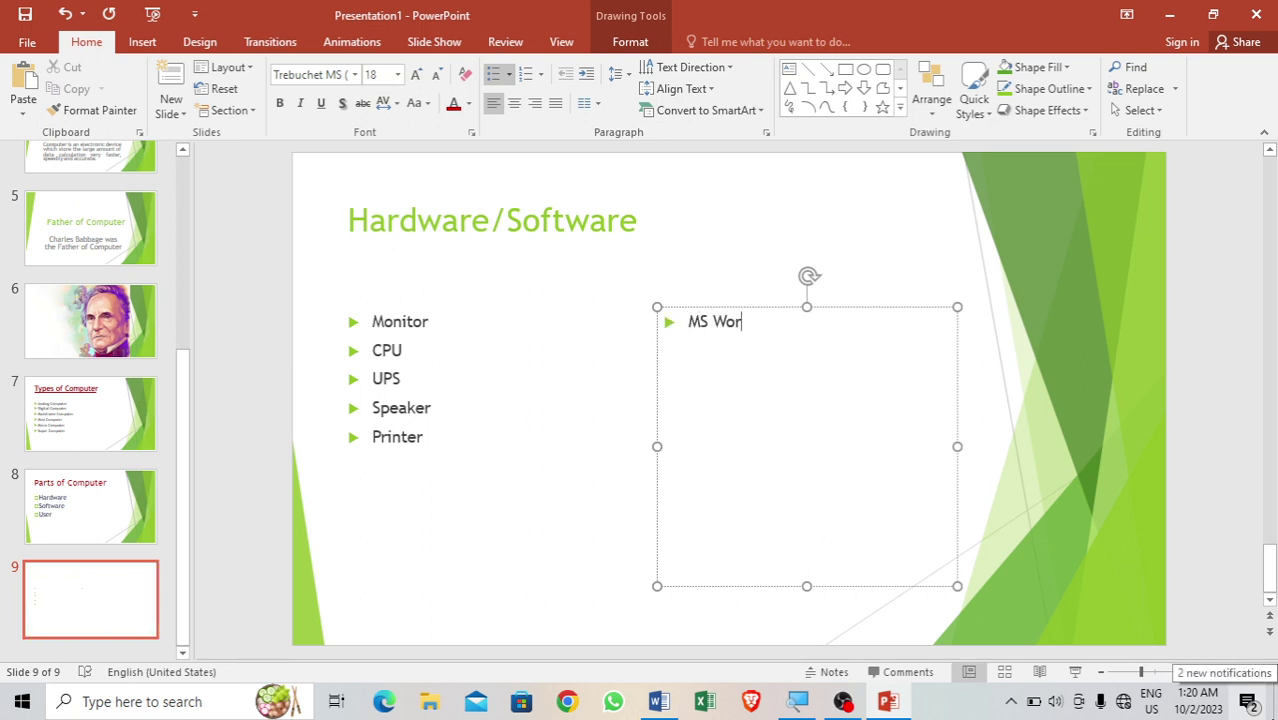
{"action": "type", "text": "d Excel "}
{"action": "type", "text": "Power Po"}
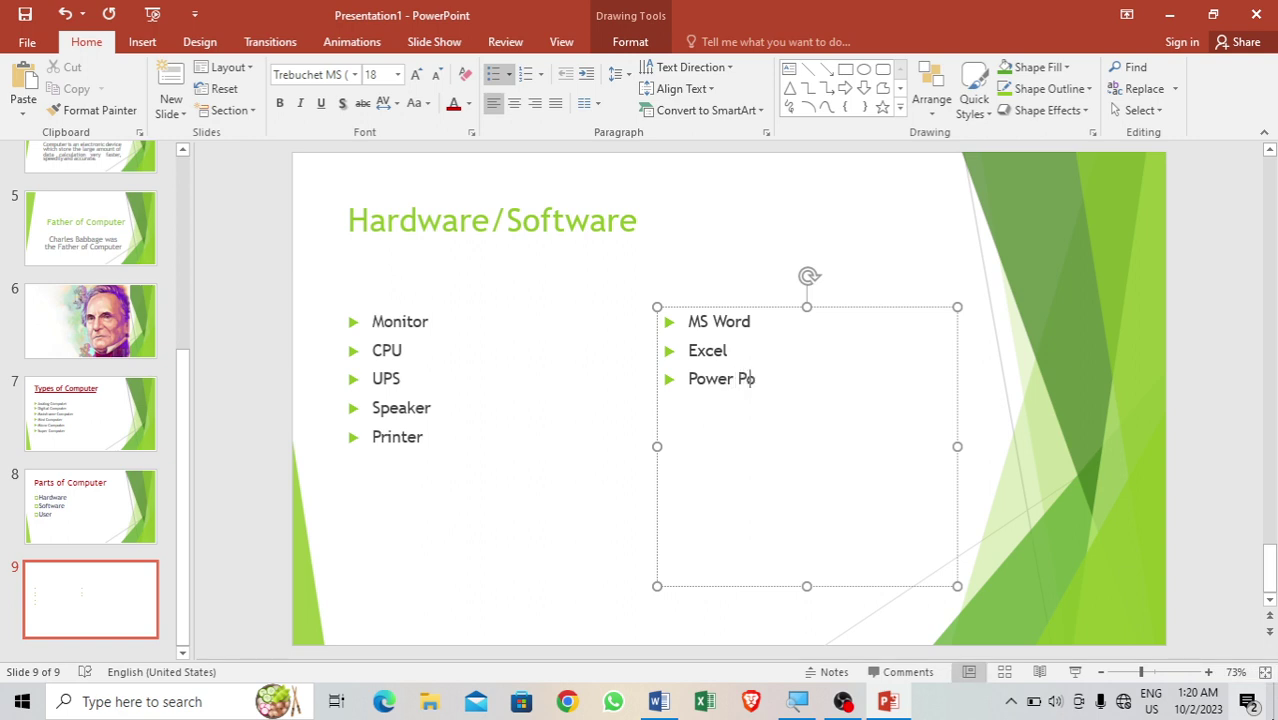
{"action": "type", "text": "int Paint"}
{"action": "key", "text": "Return"}
{"action": "type", "text": "A"}
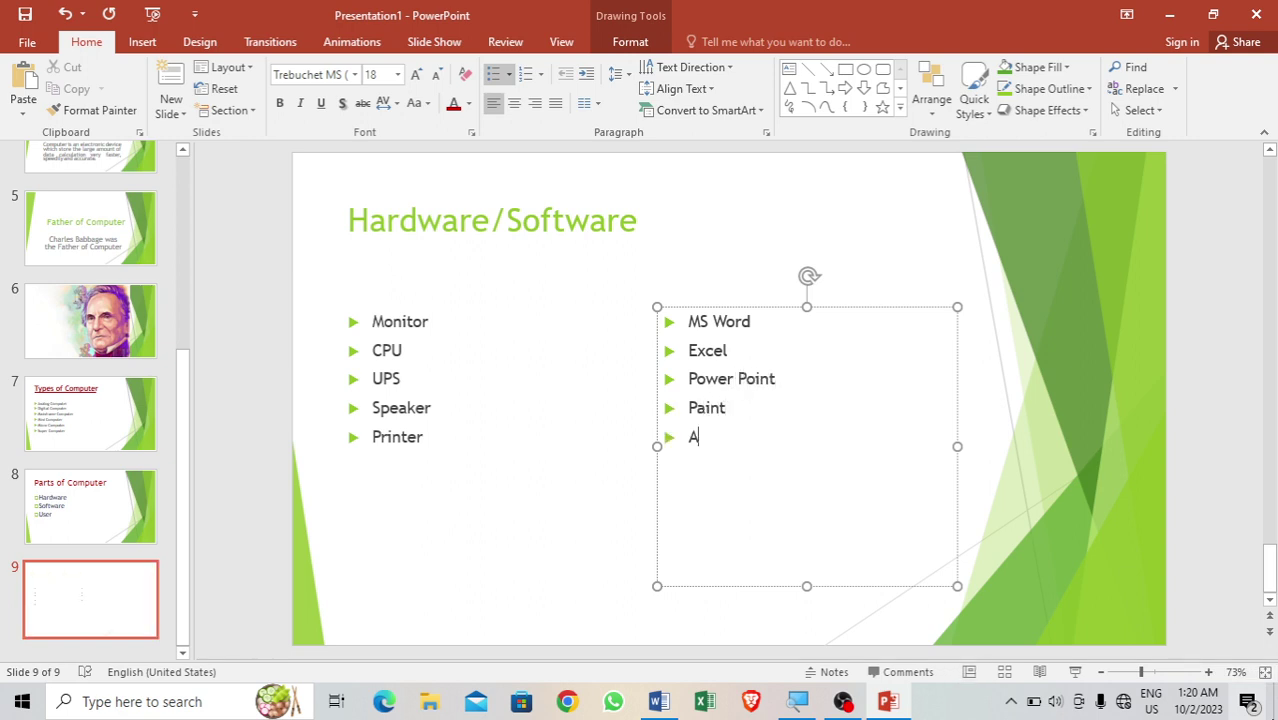
{"action": "type", "text": "uto Cad T"}
{"action": "type", "text": "ally"}
{"action": "key", "text": "Return"}
{"action": "type", "text": "Pho"}
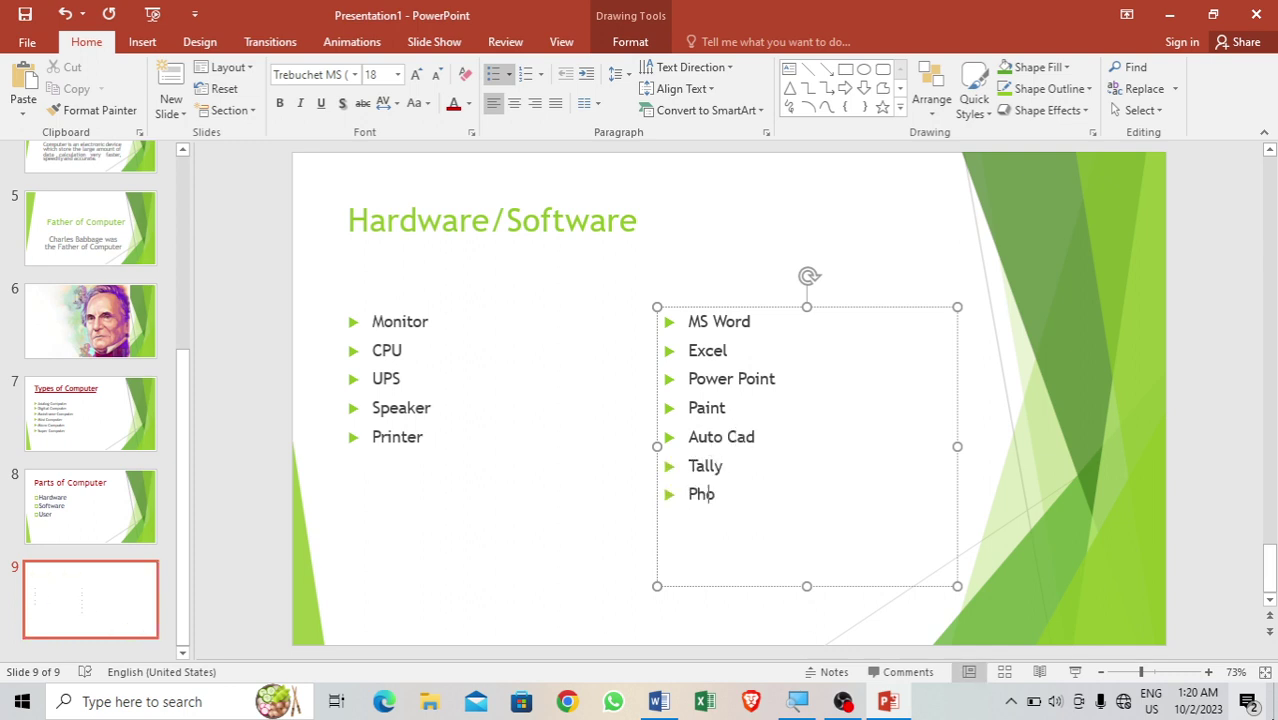
{"action": "type", "text": "toshop"}
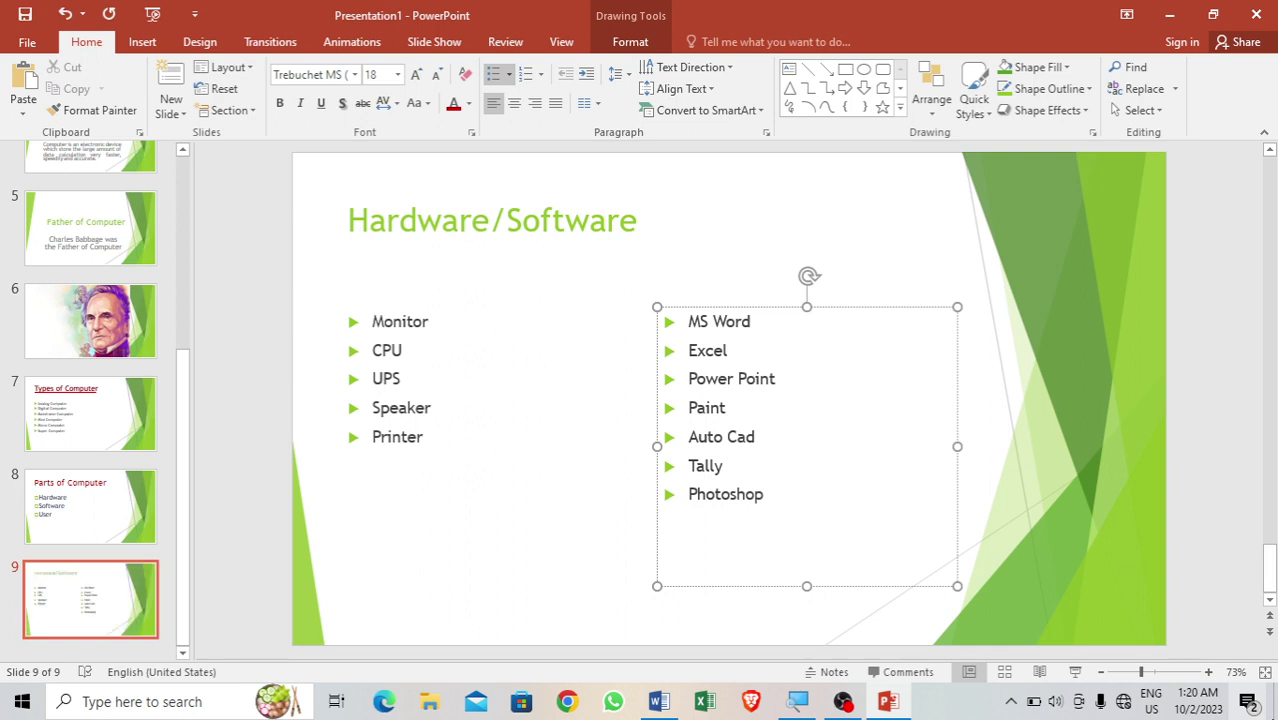
- Enlarge the right software column to 28 pt and the left hardware list to 40 pt
{"action": "key", "text": "ctrl+a"}
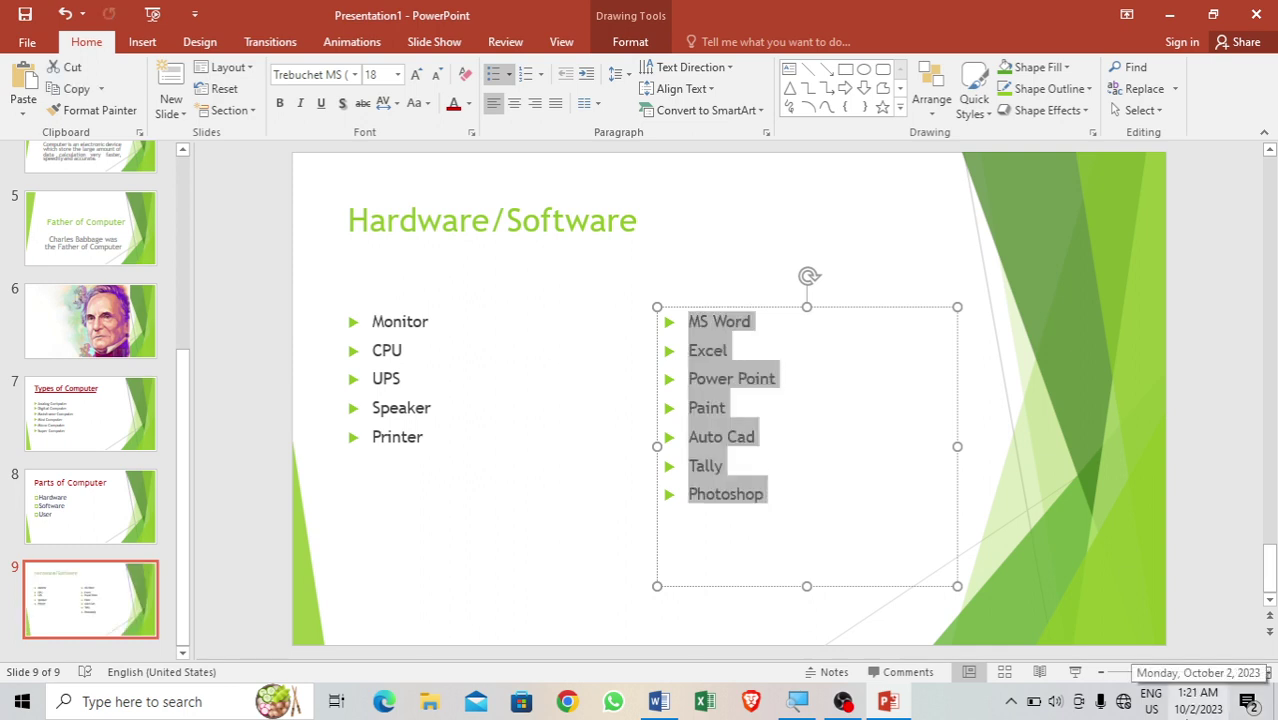
{"action": "key", "text": "ctrl+shift+period"}
{"action": "key", "text": "ctrl+shift+period"}
{"action": "key", "text": "ctrl+shift+period"}
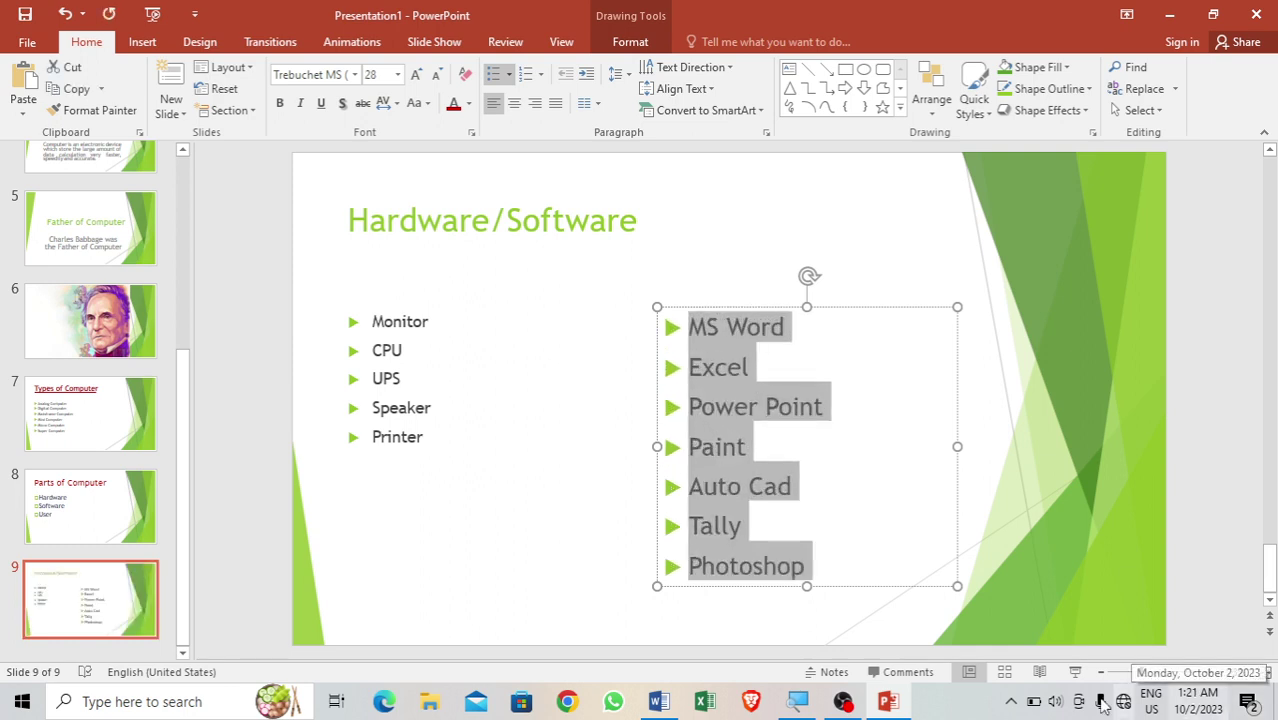
{"action": "left_click", "coordinate": [416, 407]}
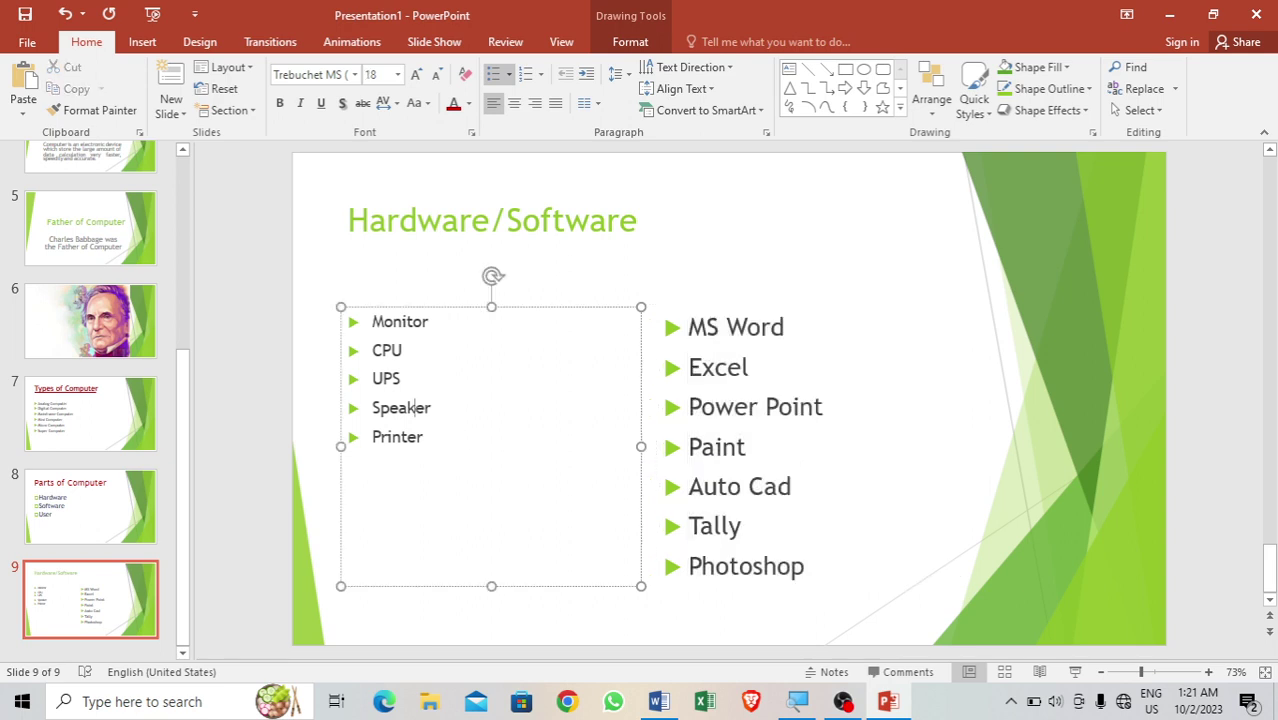
{"action": "key", "text": "ctrl+a"}
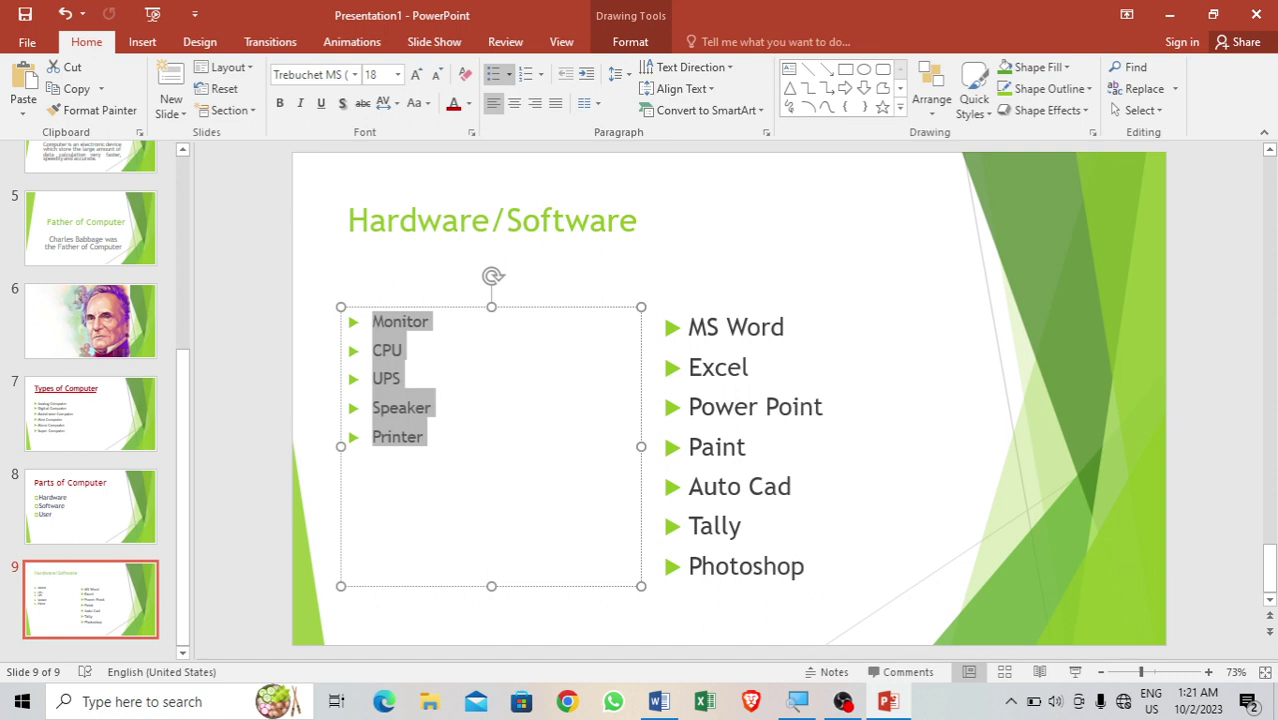
{"action": "key", "text": "ctrl+shift+greater"}
{"action": "key", "text": "ctrl+shift+greater"}
{"action": "key", "text": "ctrl+shift+greater"}
{"action": "key", "text": "ctrl+shift+greater"}
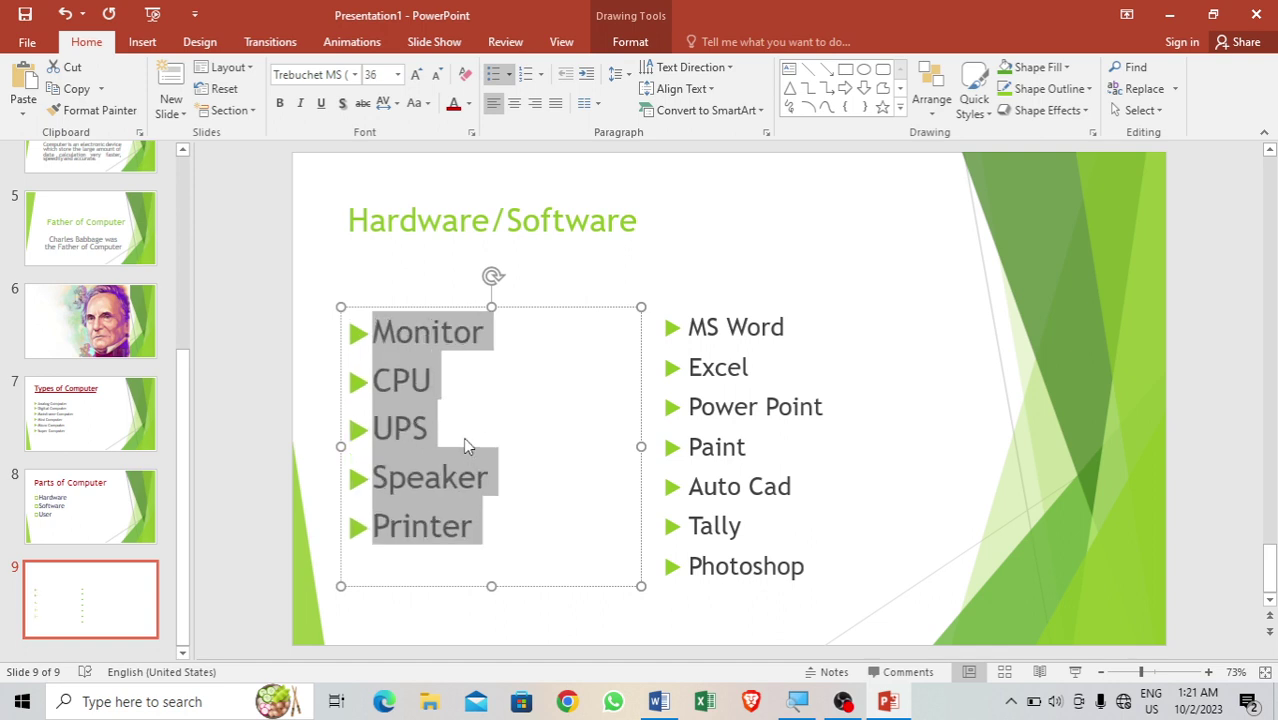
{"action": "key", "text": "ctrl+shift+greater"}
{"action": "key", "text": "ctrl+shift+greater"}
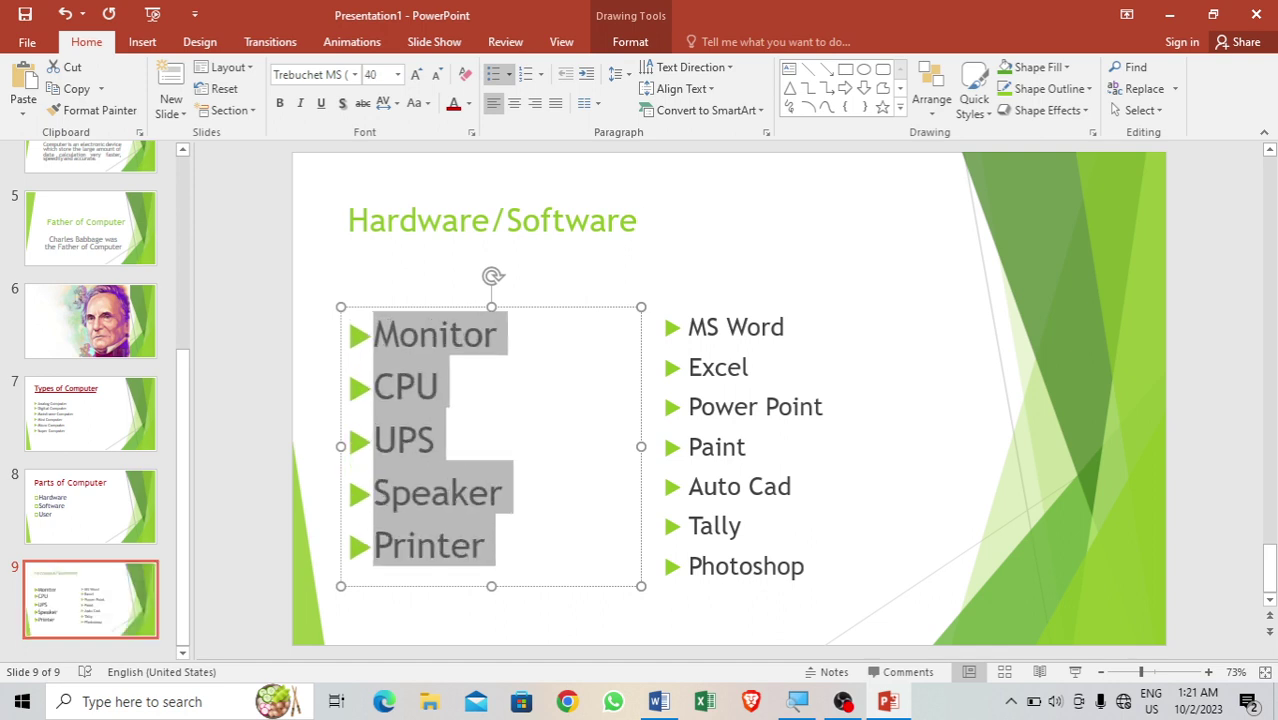
- Enlarge the Hardware/Software title and bring up the New Slide layout gallery
{"action": "triple_click", "coordinate": [475, 207]}
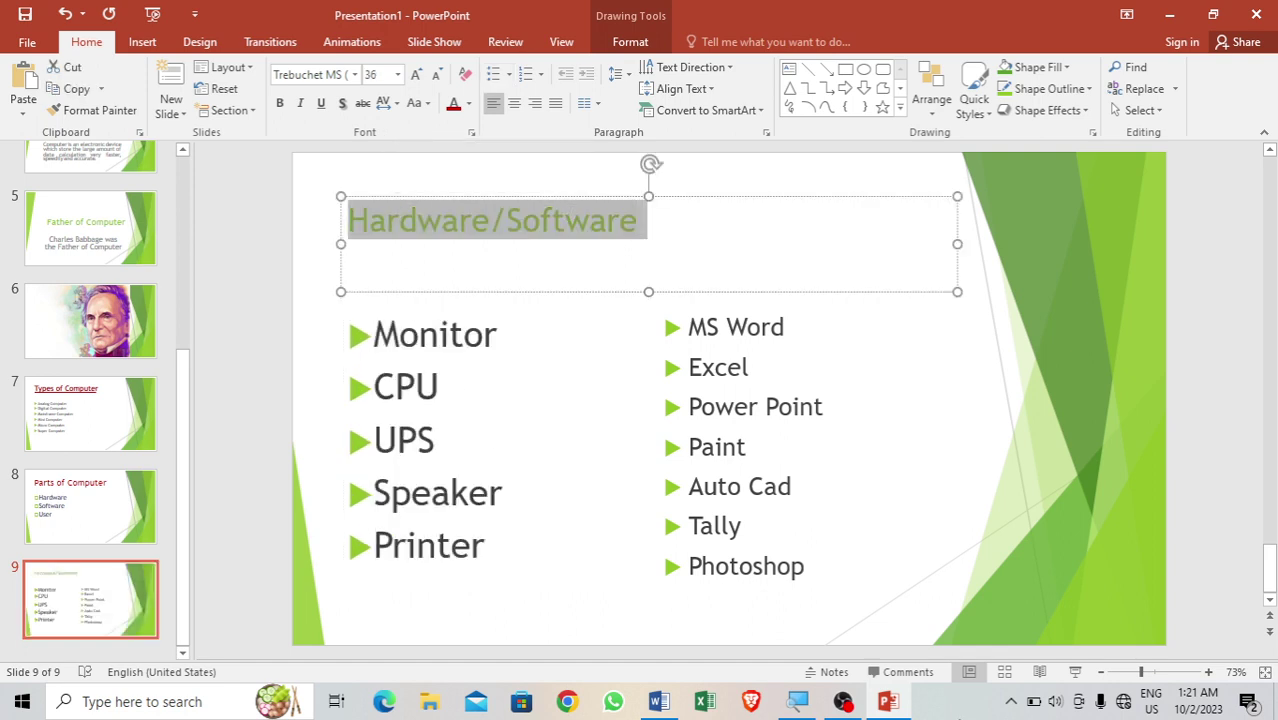
{"action": "key", "text": "ctrl+shift+period"}
{"action": "key", "text": "ctrl+shift+period"}
{"action": "key", "text": "ctrl+shift+period"}
{"action": "key", "text": "ctrl+shift+period"}
{"action": "key", "text": "ctrl+shift+period"}
{"action": "key", "text": "ctrl+shift+period"}
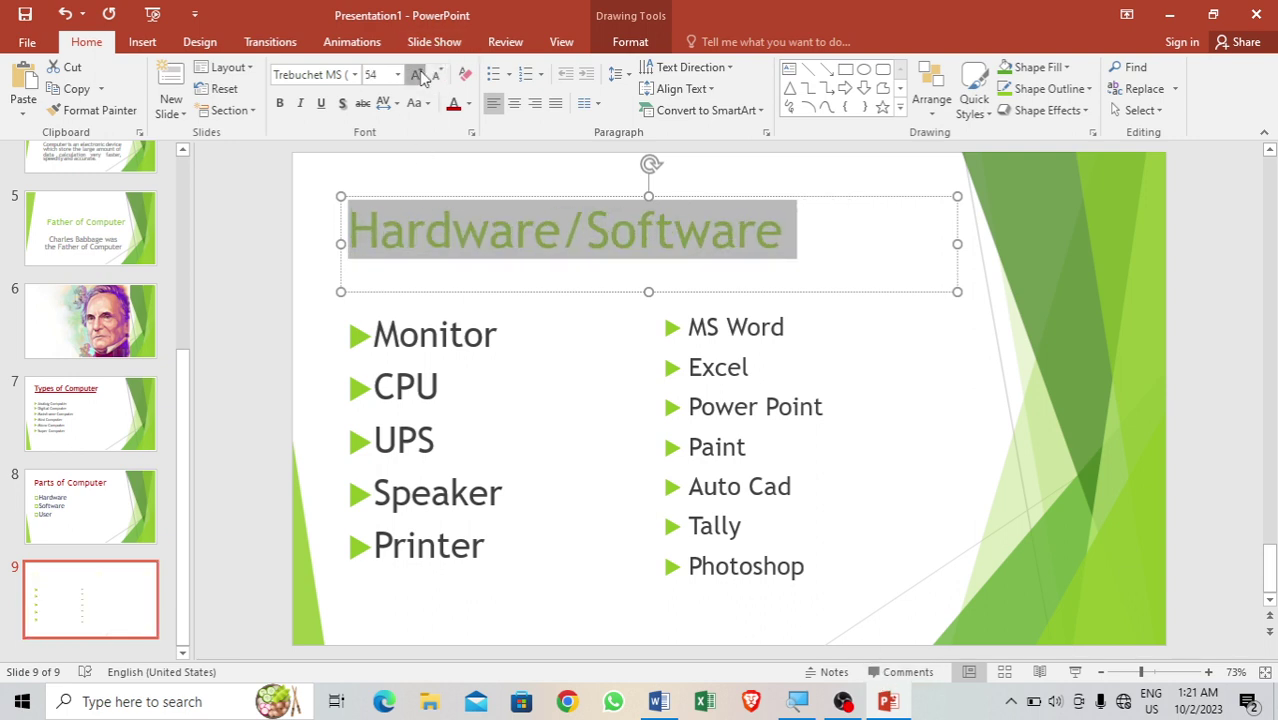
{"action": "left_click", "coordinate": [918, 488]}
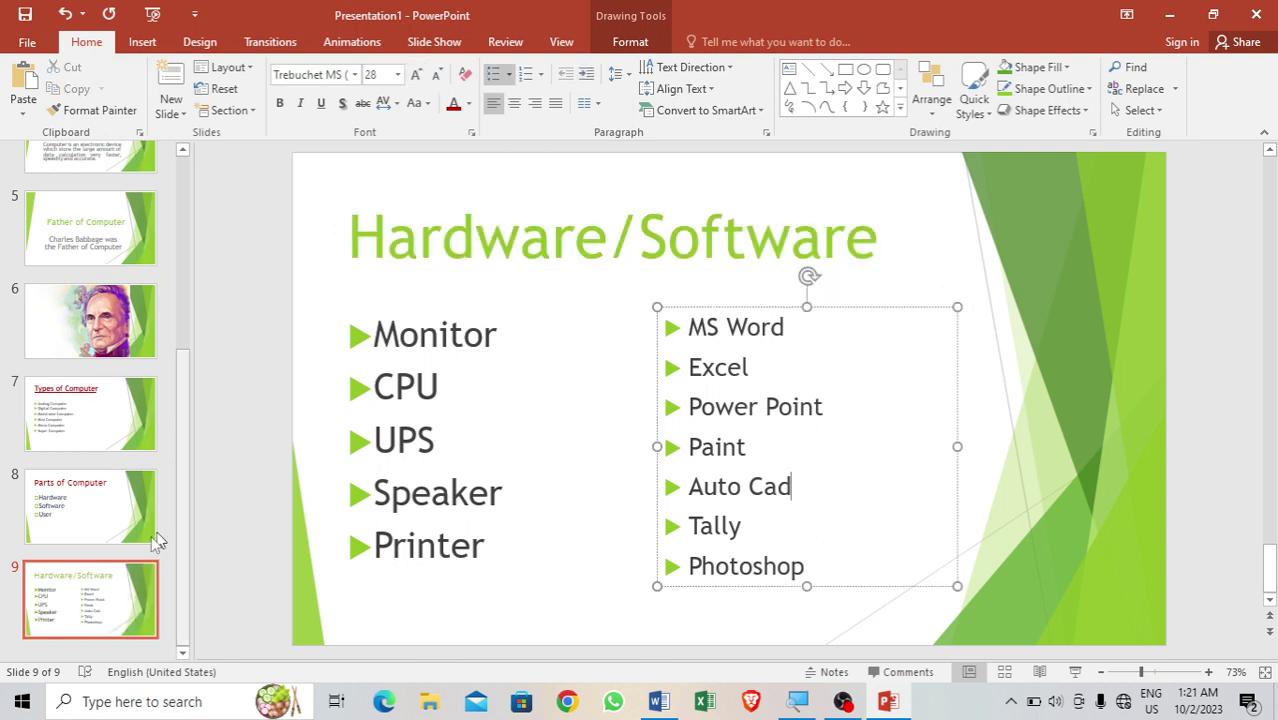
{"action": "left_click", "coordinate": [178, 116]}
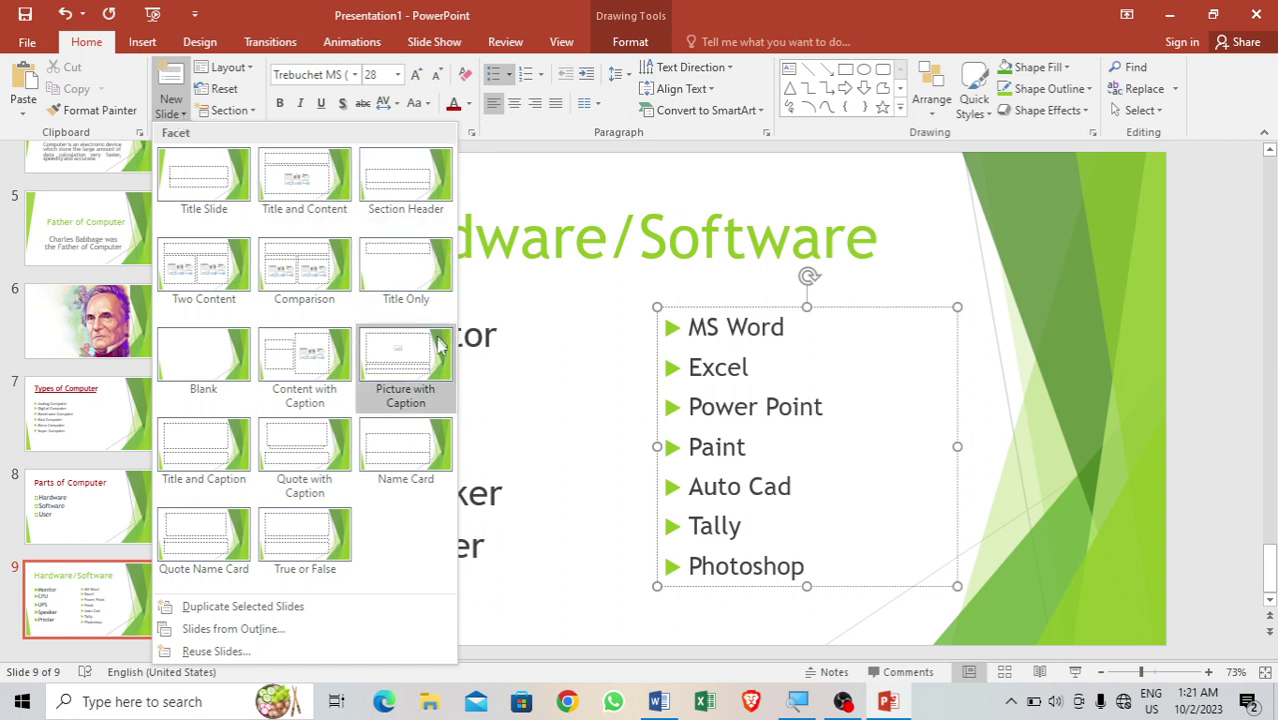
- Add a Title Only slide 10 and title it 'Hardware'
{"action": "left_click", "coordinate": [405, 258]}
{"action": "left_click", "coordinate": [411, 243]}
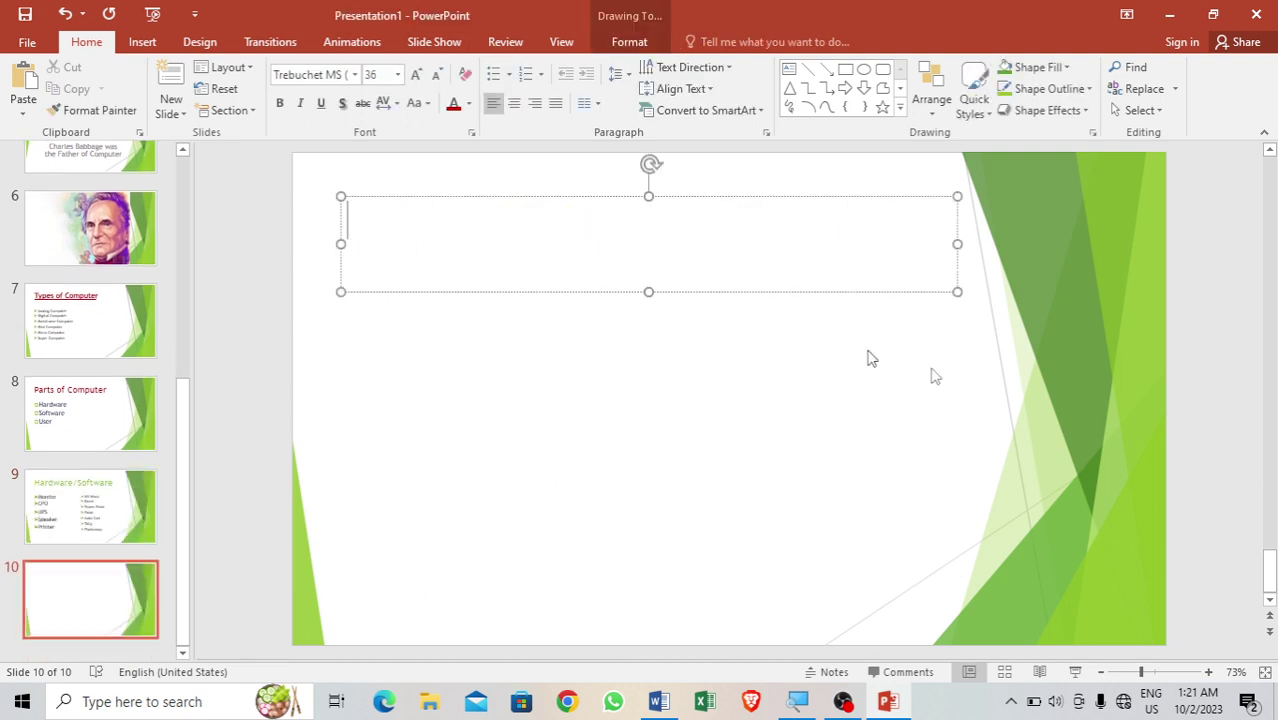
{"action": "type", "text": "Ha"}
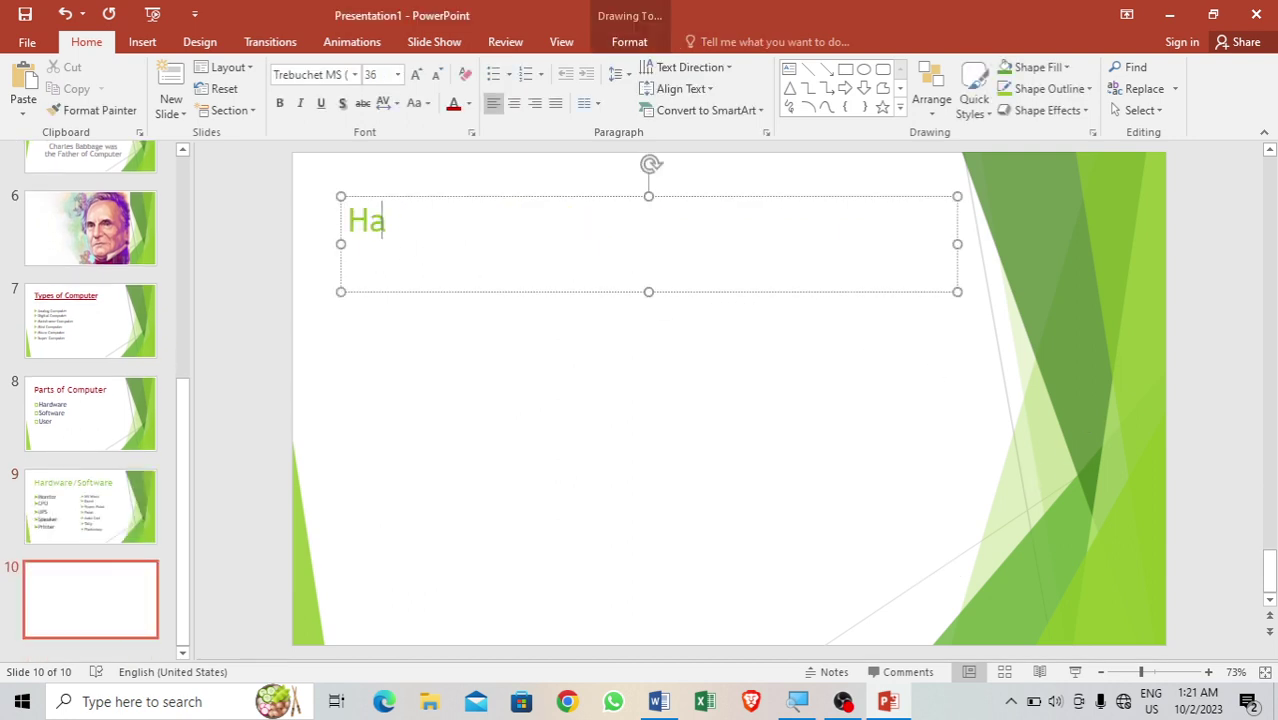
{"action": "type", "text": "rdware"}
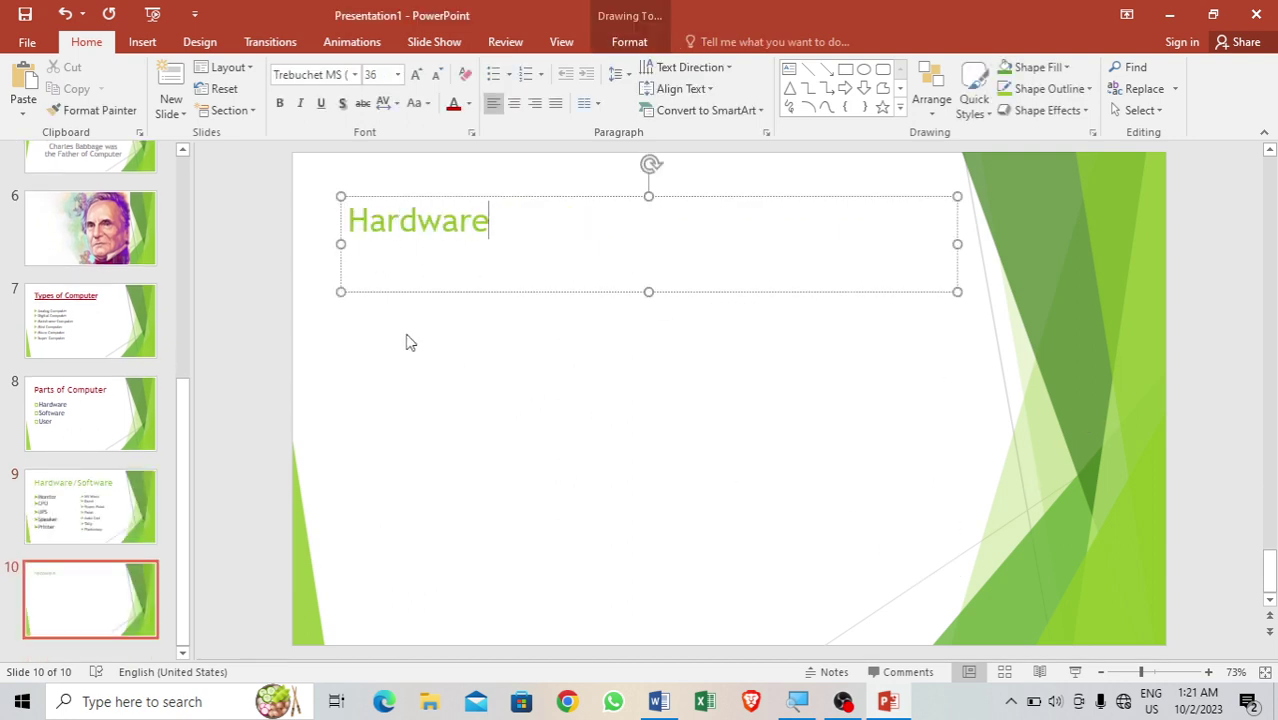
{"action": "left_click", "coordinate": [404, 341]}
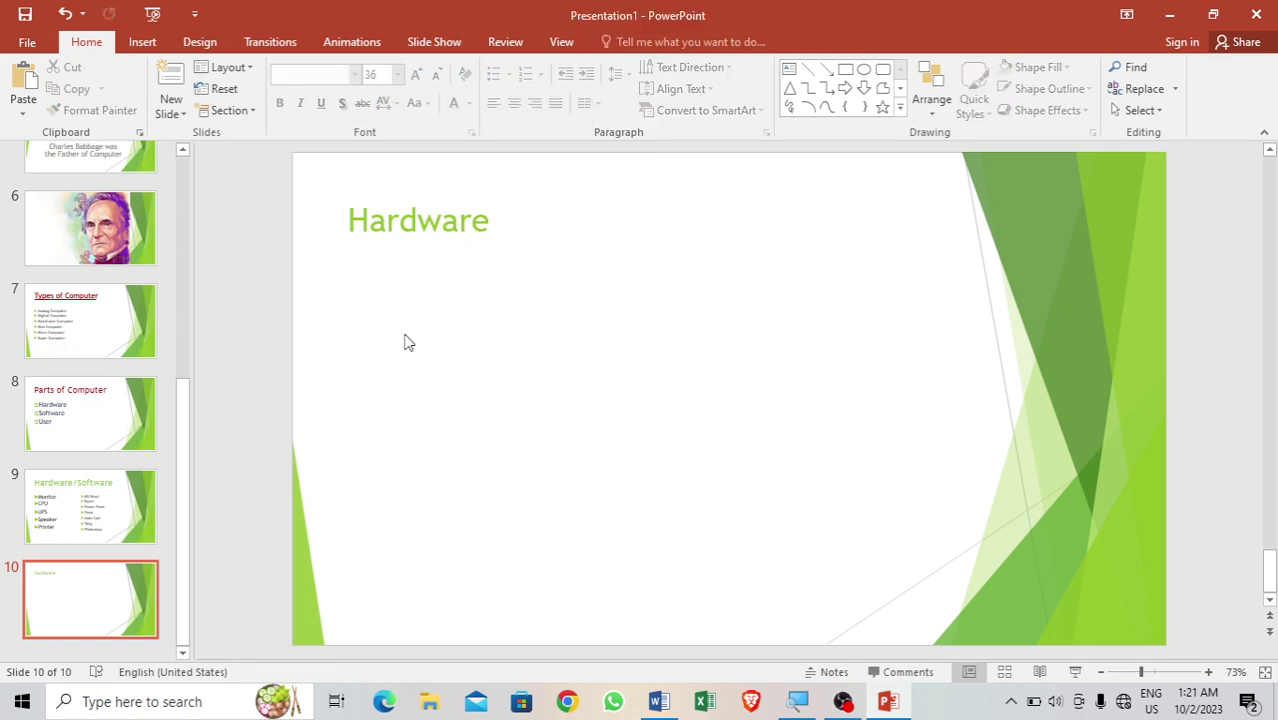
- Insert the hardware and joystick2 pictures onto the Hardware slide
{"action": "left_click", "coordinate": [141, 45]}
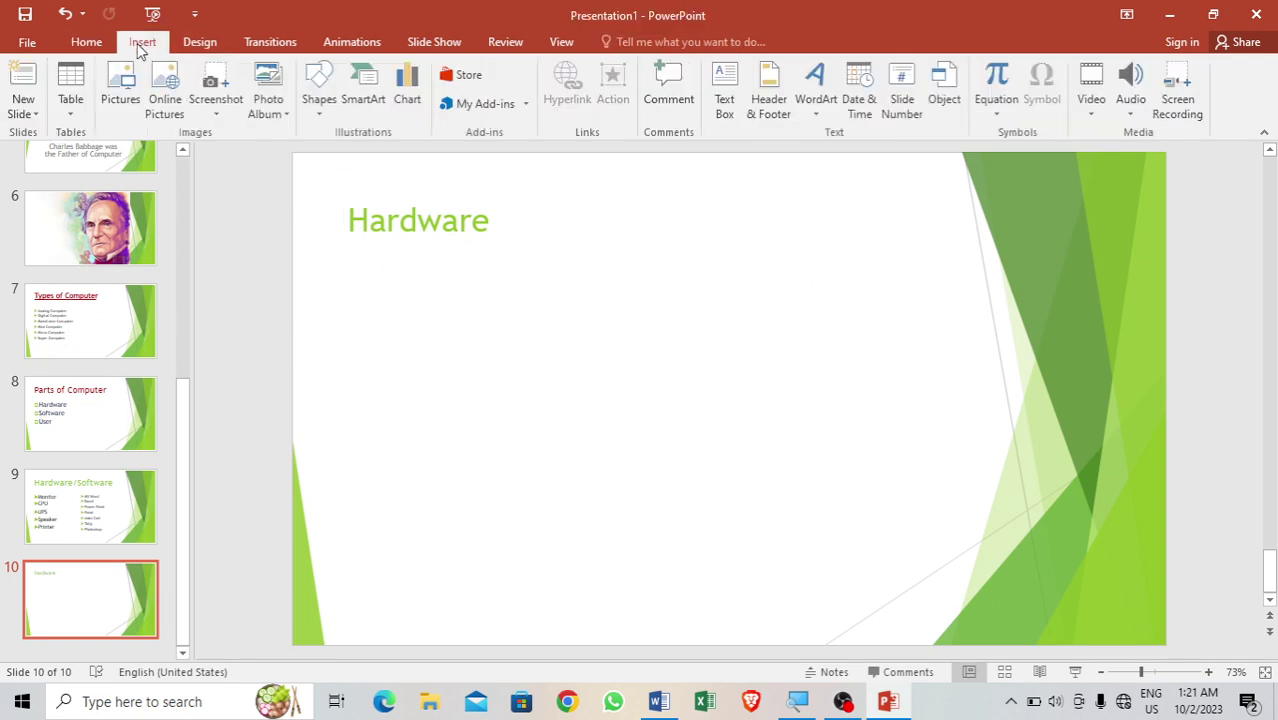
{"action": "left_click", "coordinate": [120, 92]}
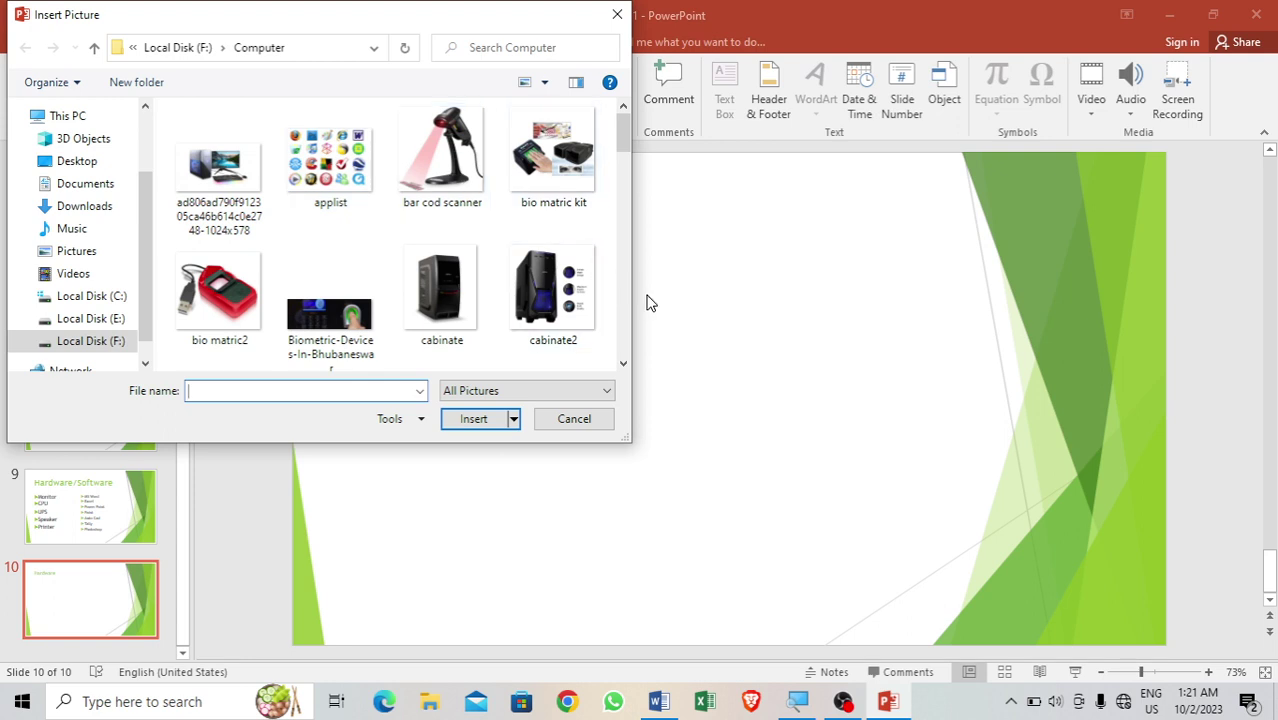
{"action": "left_click", "coordinate": [559, 200]}
{"action": "scroll", "coordinate": [559, 200], "scroll_direction": "down", "scroll_amount": 3}
{"action": "left_click", "coordinate": [560, 200]}
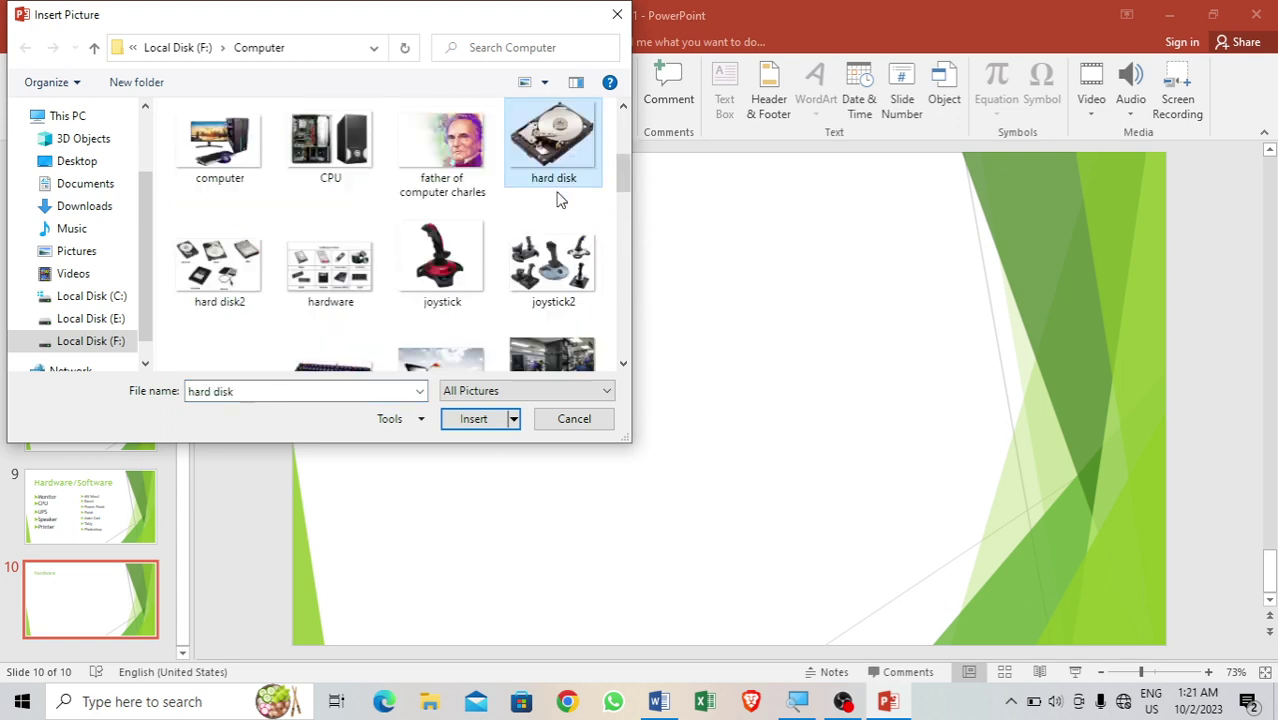
{"action": "left_click", "coordinate": [357, 282]}
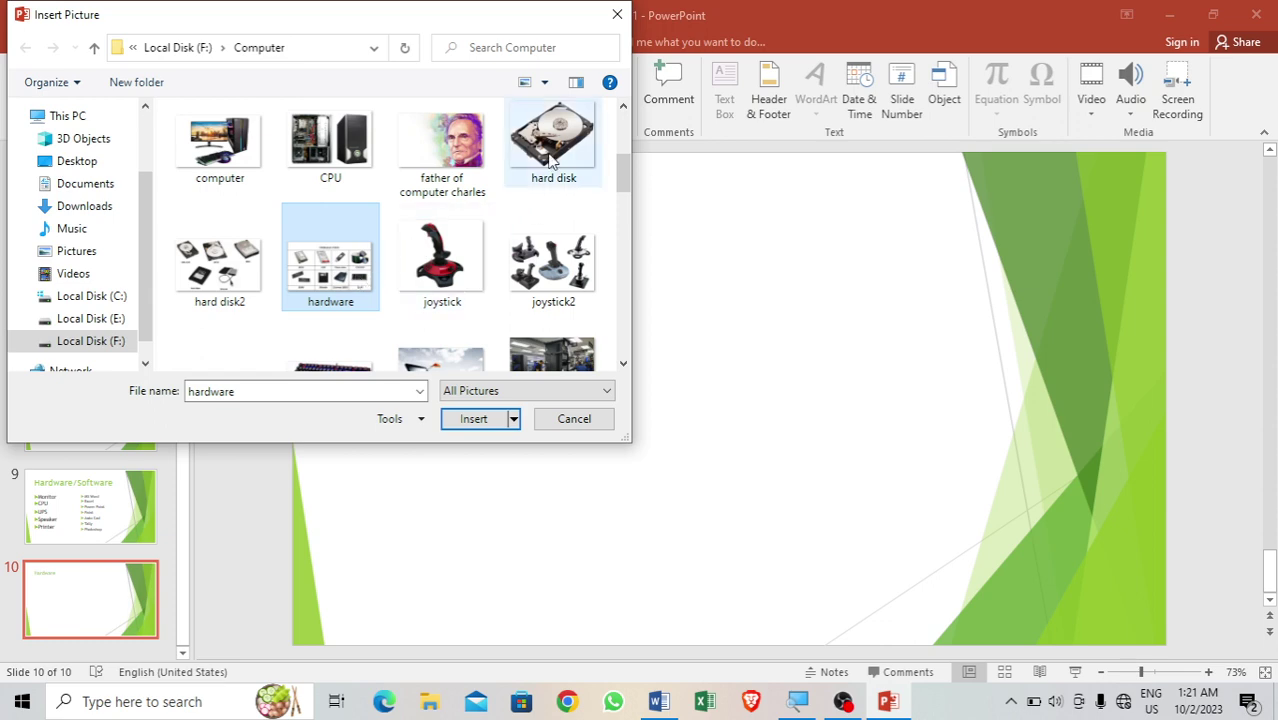
{"action": "left_click", "coordinate": [560, 258], "text": "ctrl"}
{"action": "left_click", "coordinate": [466, 418]}
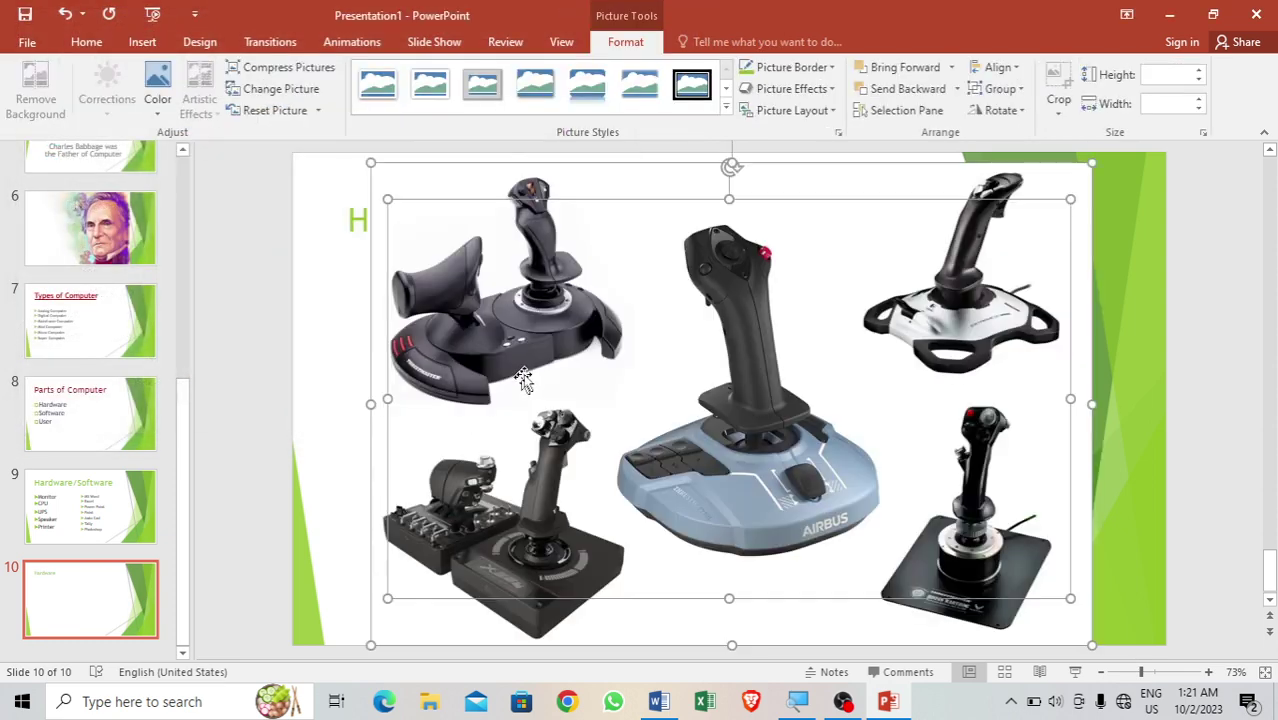
- Shrink the joystick picture to the upper right and enlarge the storage units table below it
{"action": "left_click_drag", "start_coordinate": [1071, 199], "coordinate": [760, 379]}
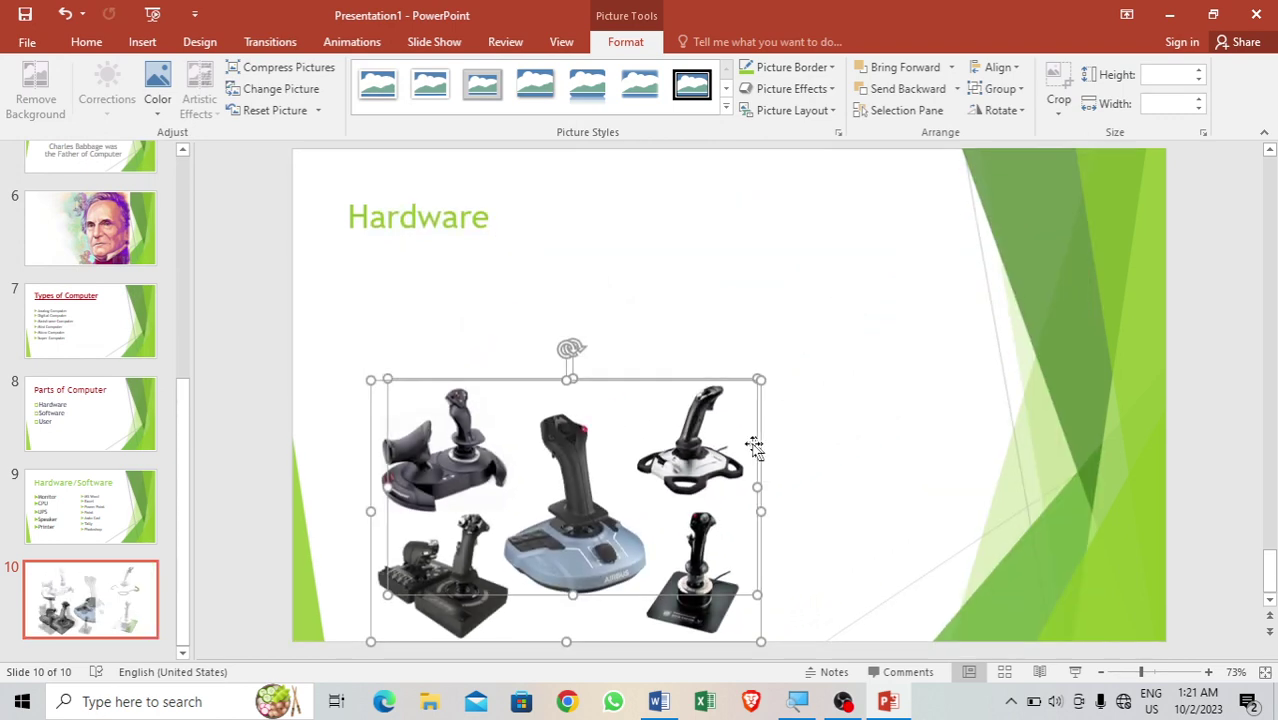
{"action": "left_click", "coordinate": [778, 291]}
{"action": "left_click_drag", "start_coordinate": [677, 487], "coordinate": [875, 286]}
{"action": "left_click_drag", "start_coordinate": [614, 540], "coordinate": [614, 602]}
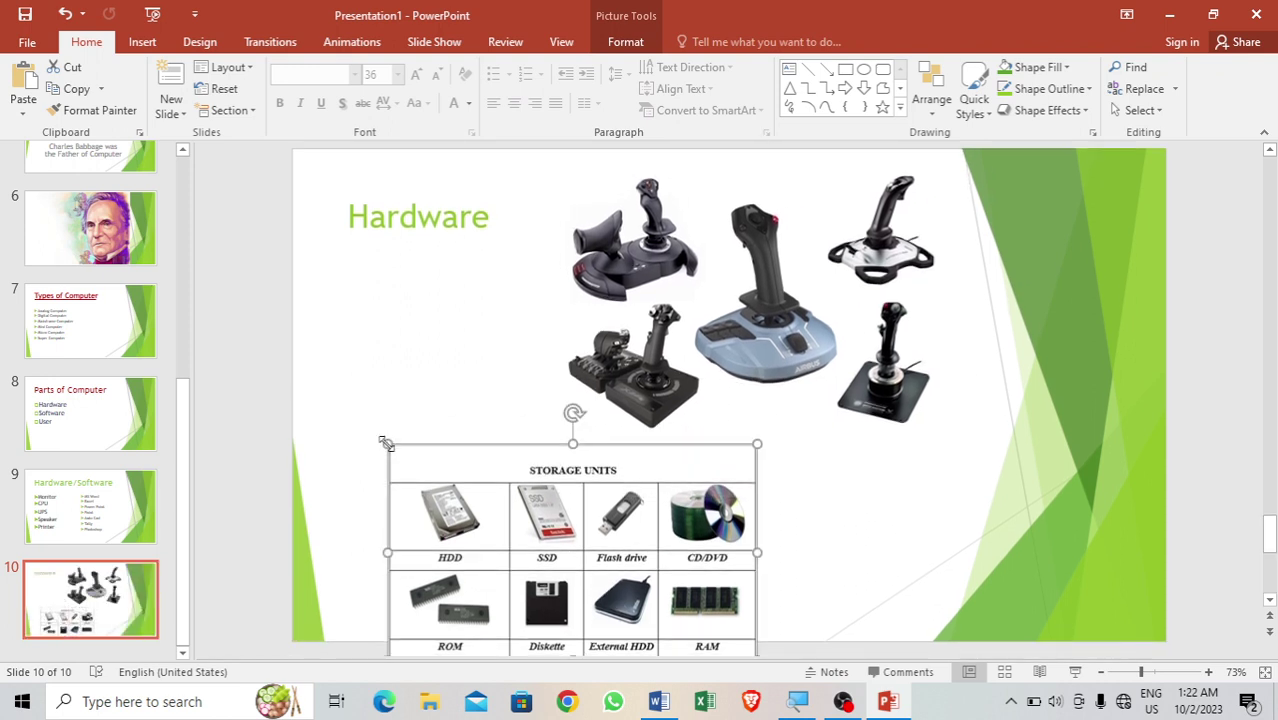
{"action": "left_click_drag", "start_coordinate": [387, 444], "coordinate": [342, 419]}
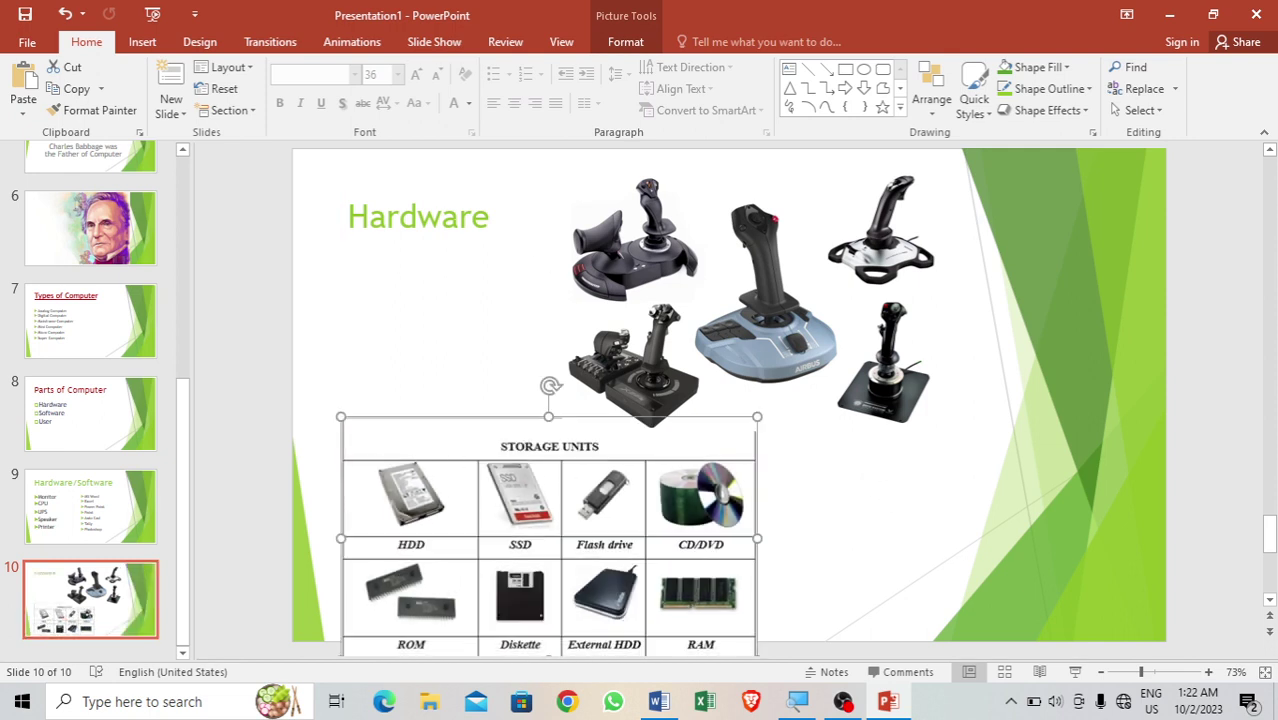
- Enlarge the Hardware title to 60 pt and move it down beside the joystick picture
{"action": "left_click", "coordinate": [459, 216]}
{"action": "double_click", "coordinate": [459, 216]}
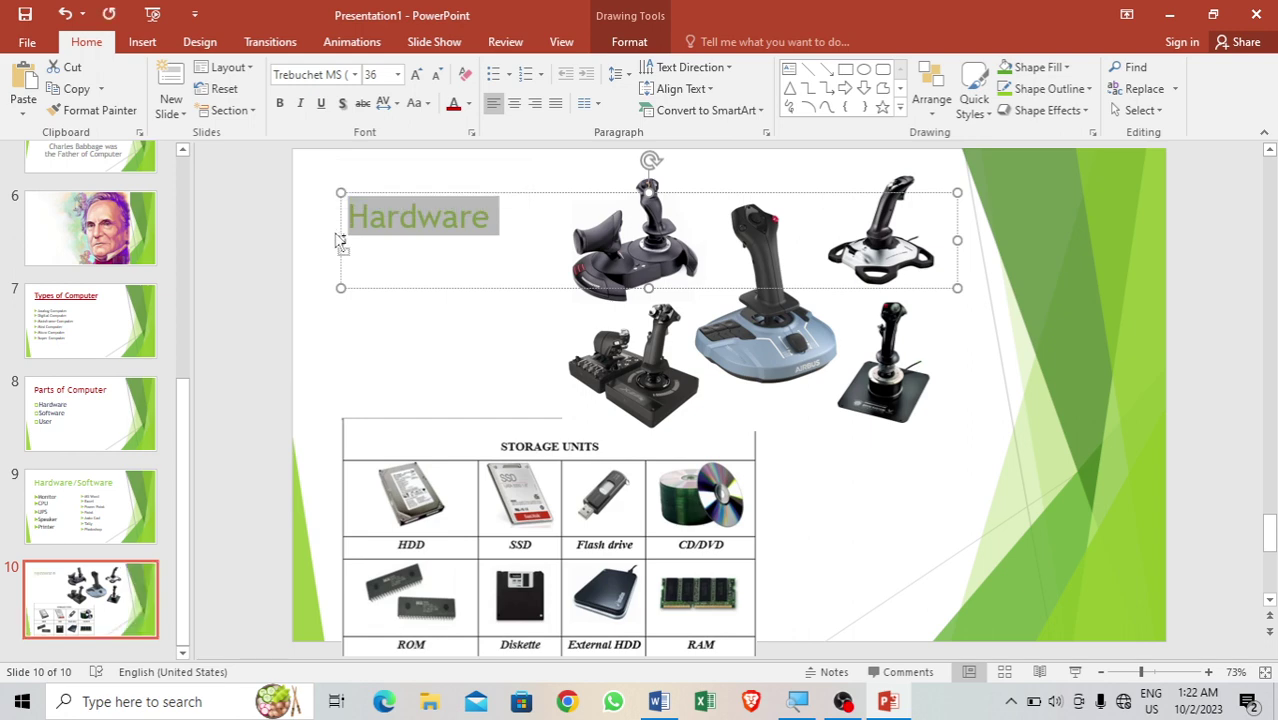
{"action": "key", "text": "ctrl+shift+period"}
{"action": "key", "text": "ctrl+shift+period"}
{"action": "key", "text": "ctrl+shift+period"}
{"action": "key", "text": "ctrl+shift+period"}
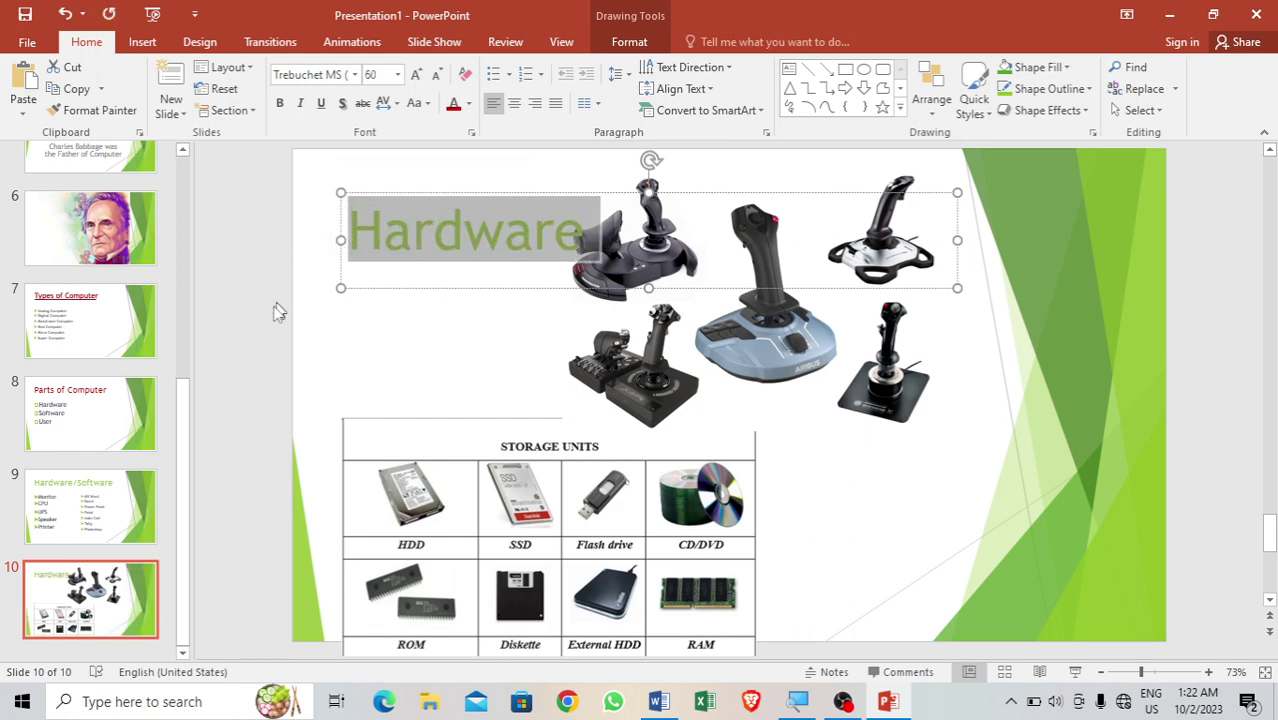
{"action": "left_click_drag", "start_coordinate": [434, 290], "coordinate": [392, 341]}
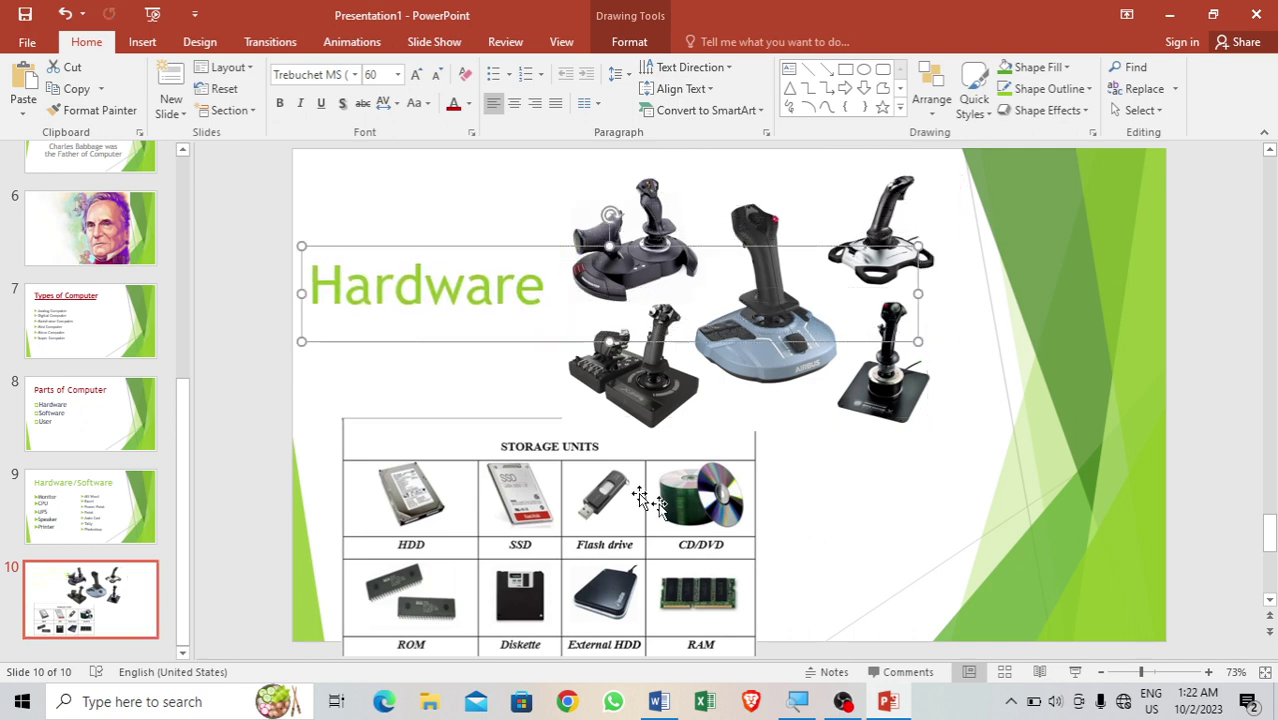
{"action": "left_click", "coordinate": [848, 532]}
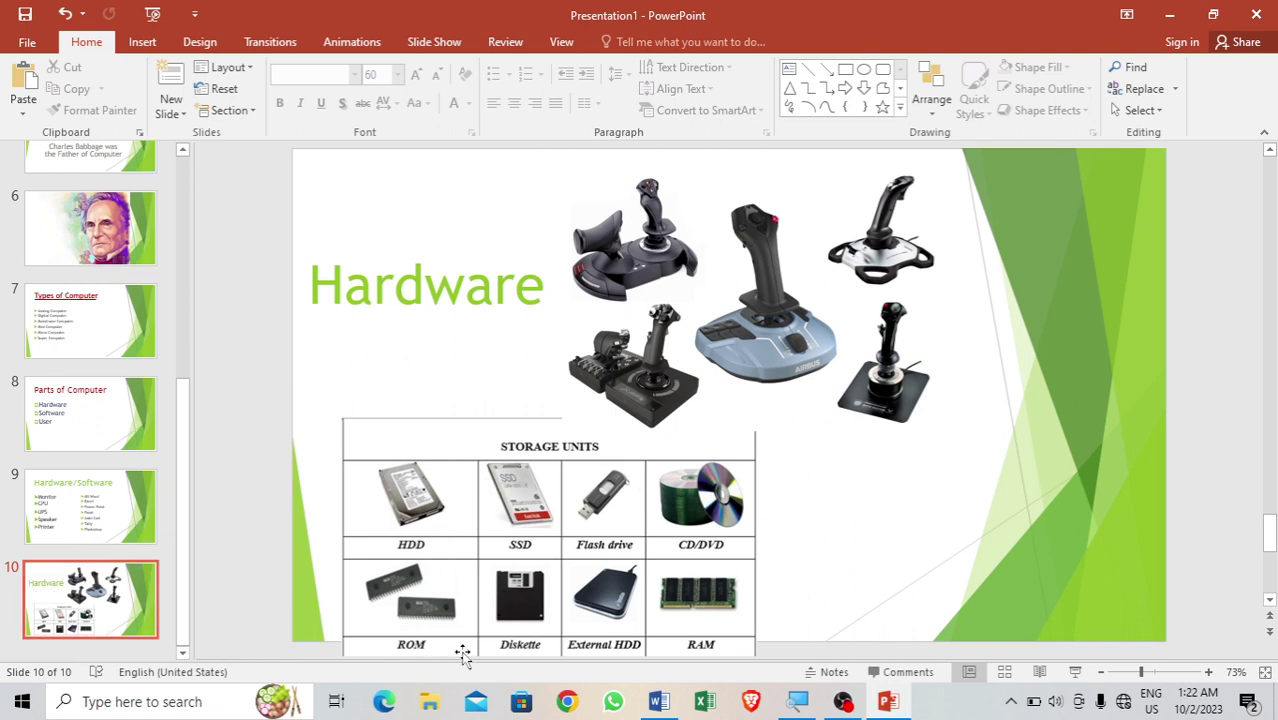
{"action": "left_click", "coordinate": [80, 613]}
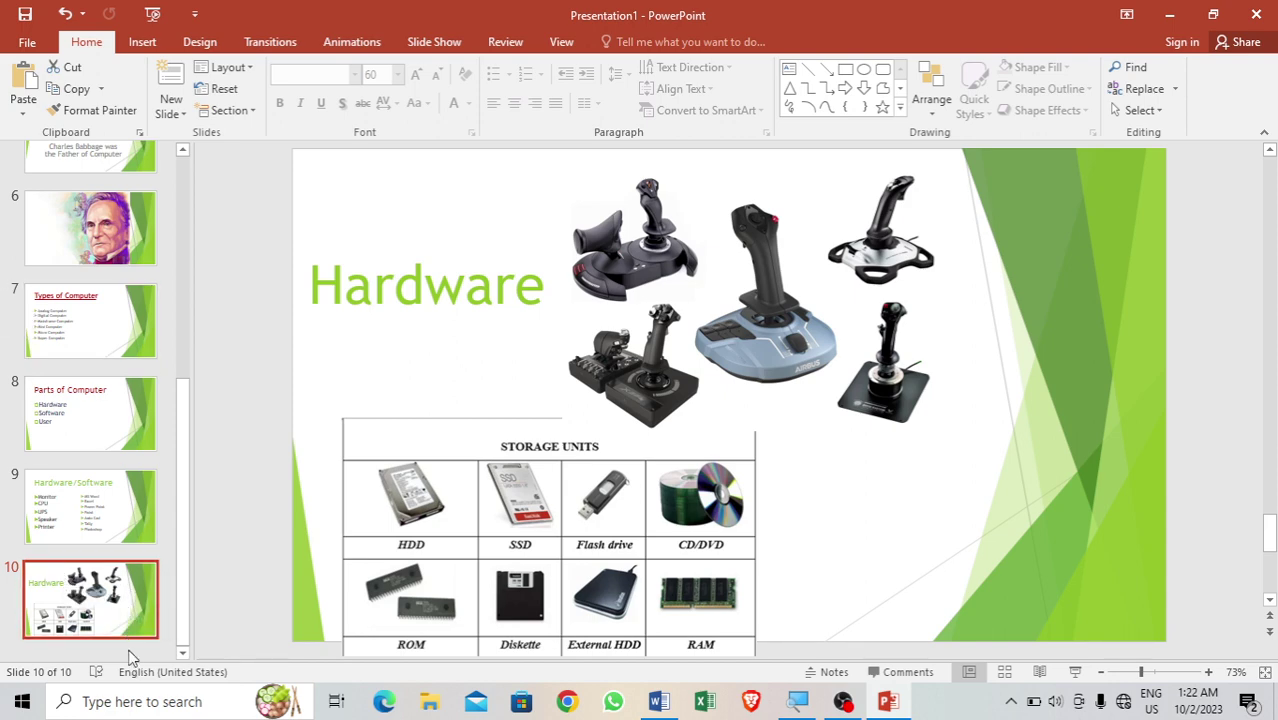
- Add a Title Only slide 11 titled 'Thanks for Watching'
{"action": "left_click", "coordinate": [177, 118]}
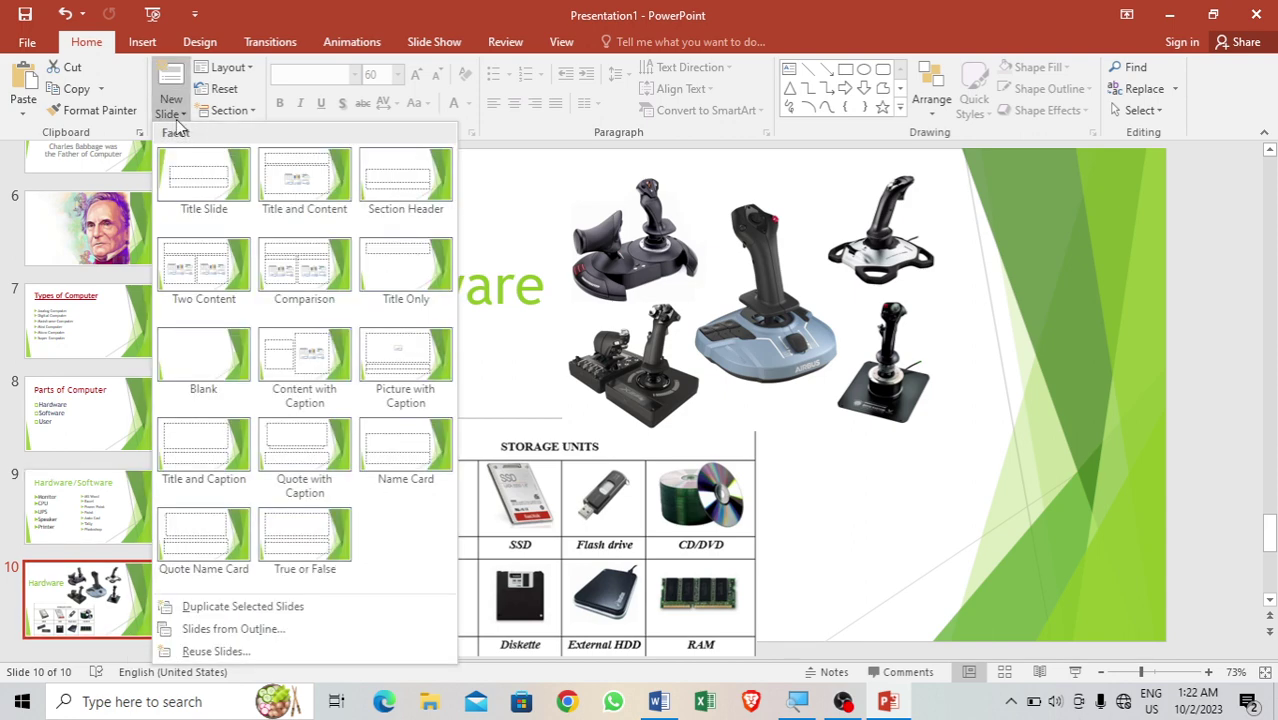
{"action": "left_click", "coordinate": [404, 268]}
{"action": "left_click", "coordinate": [418, 266]}
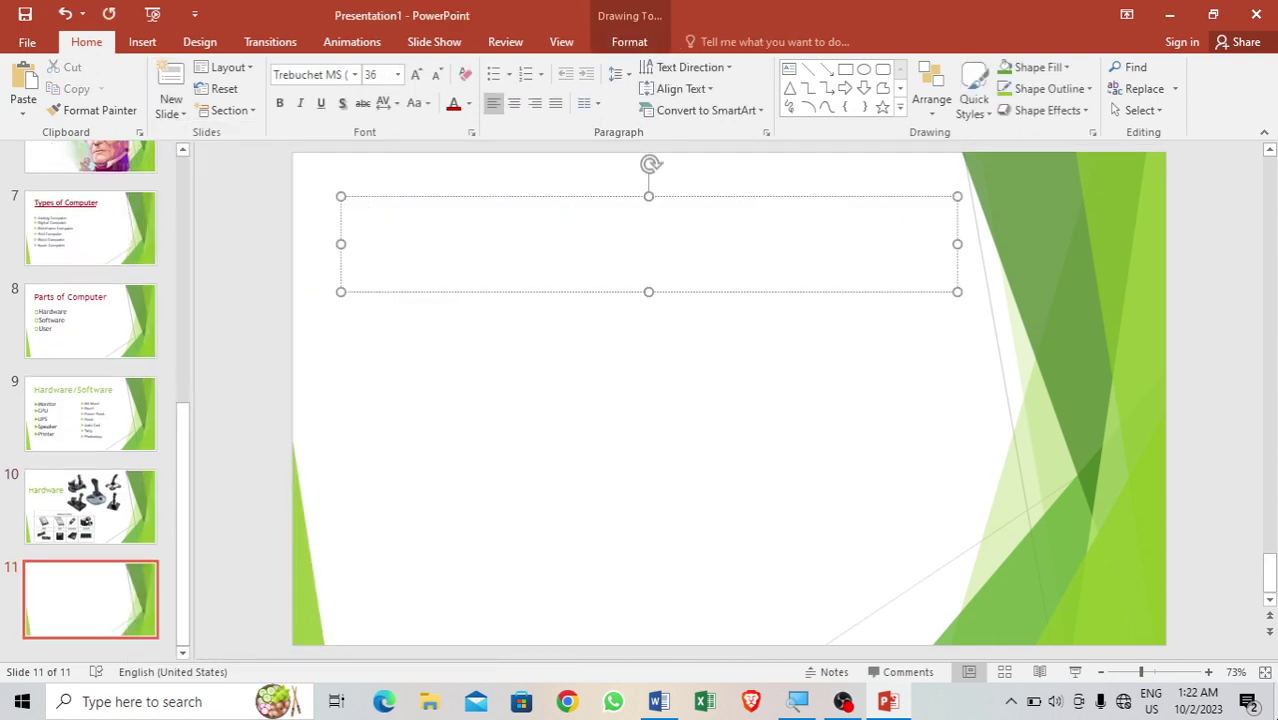
{"action": "type", "text": "Thanks f"}
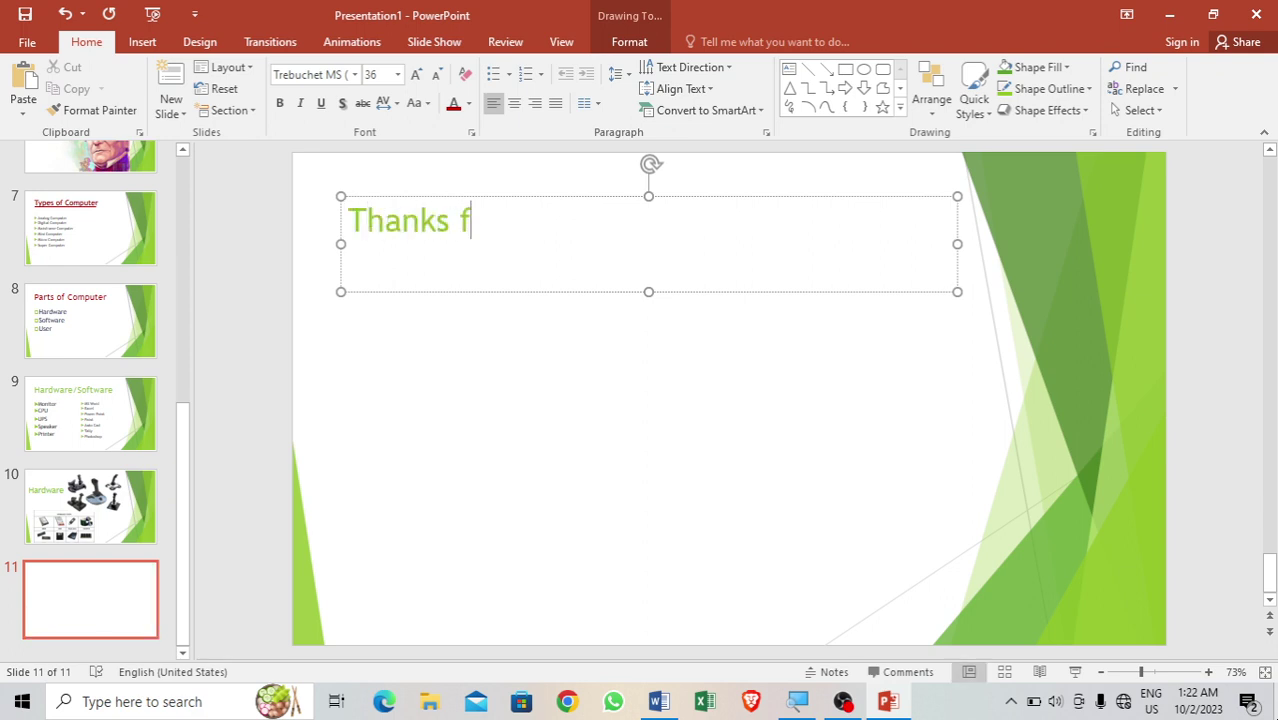
{"action": "type", "text": "or Watching"}
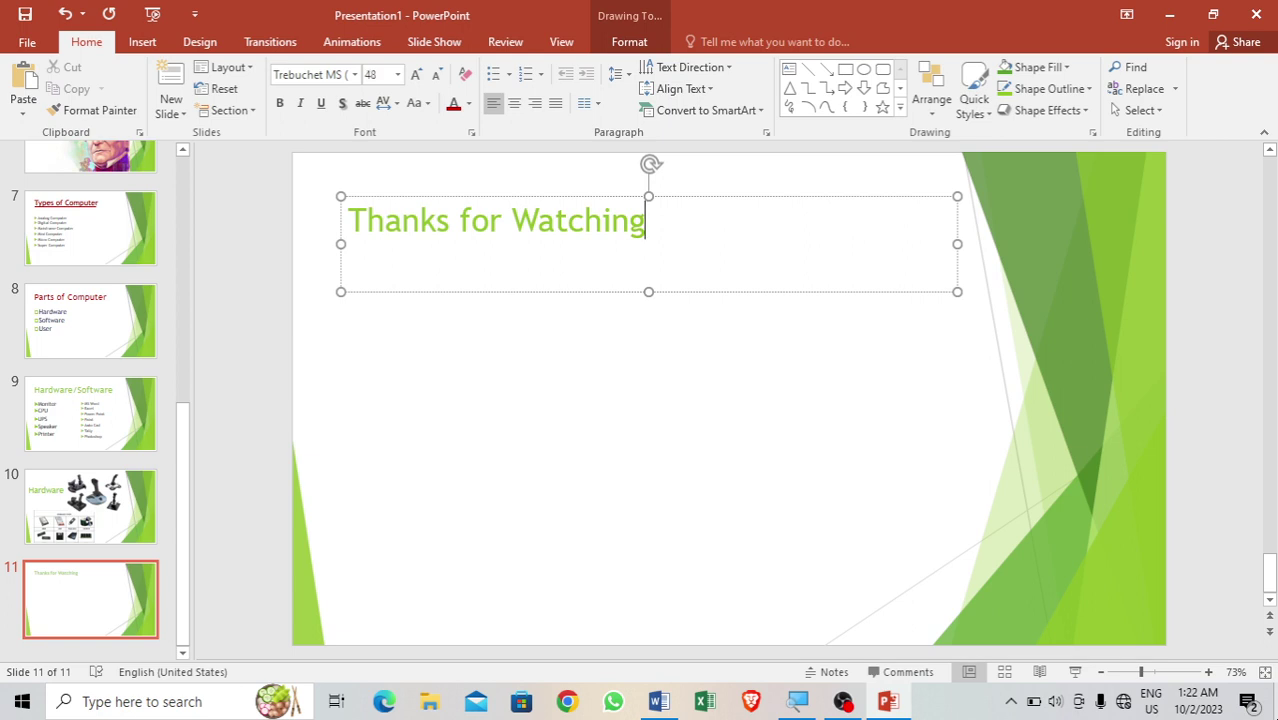
- Enlarge the Thanks for Watching title and move it down to the middle of the slide
{"action": "key", "text": "ctrl+a"}
{"action": "key", "text": "ctrl+shift+period"}
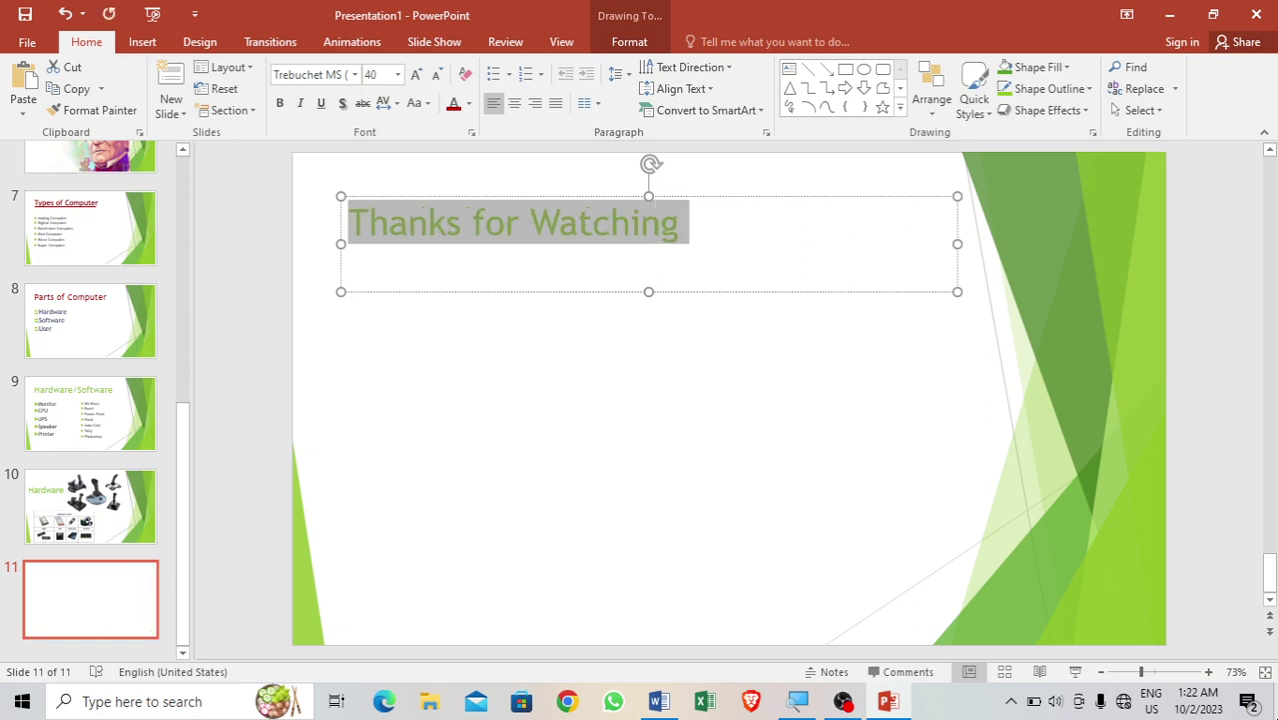
{"action": "key", "text": "ctrl+shift+period"}
{"action": "key", "text": "ctrl+shift+period"}
{"action": "key", "text": "ctrl+shift+period"}
{"action": "key", "text": "ctrl+shift+period"}
{"action": "key", "text": "ctrl+shift+period"}
{"action": "key", "text": "ctrl+shift+period"}
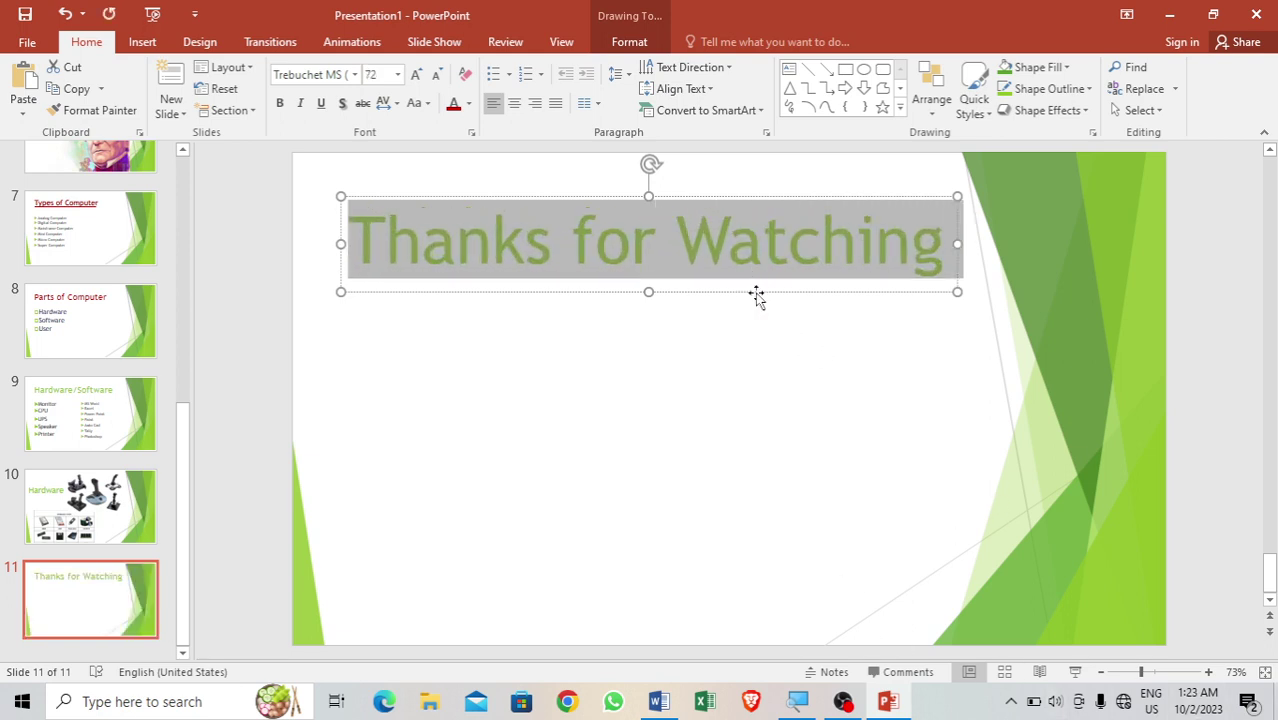
{"action": "left_click_drag", "start_coordinate": [756, 292], "coordinate": [771, 472]}
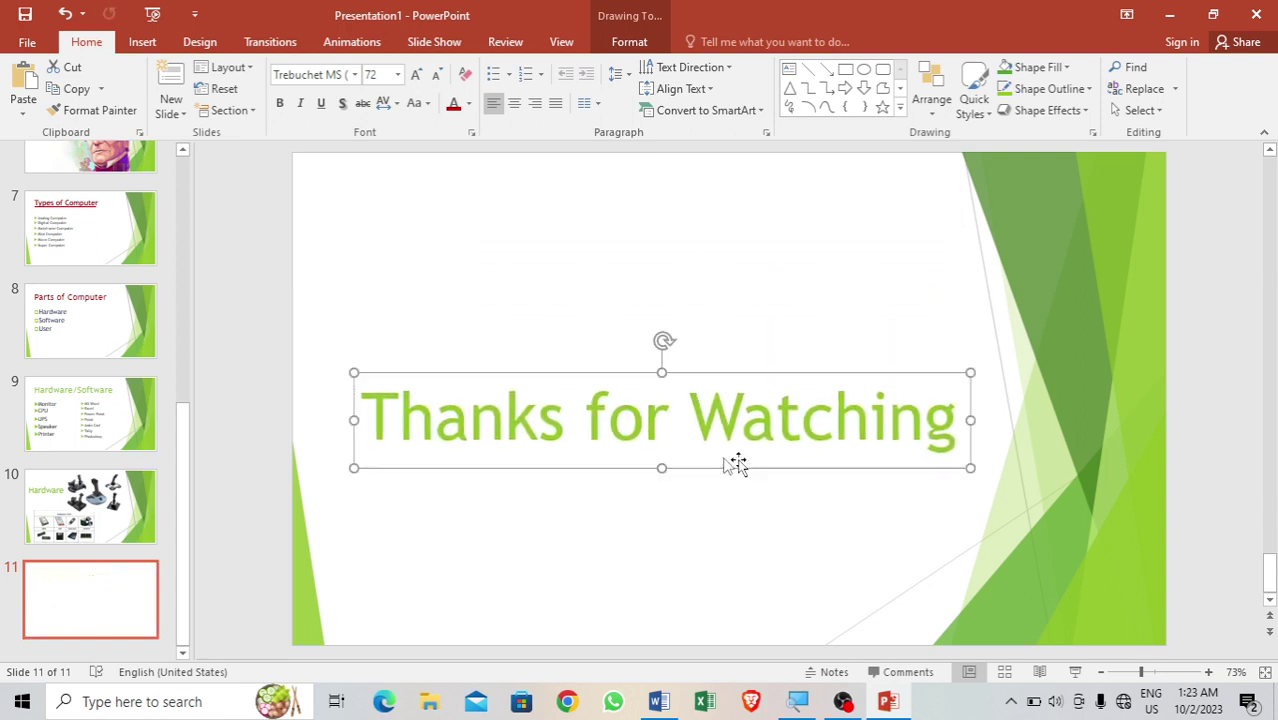
{"action": "left_click", "coordinate": [371, 220]}
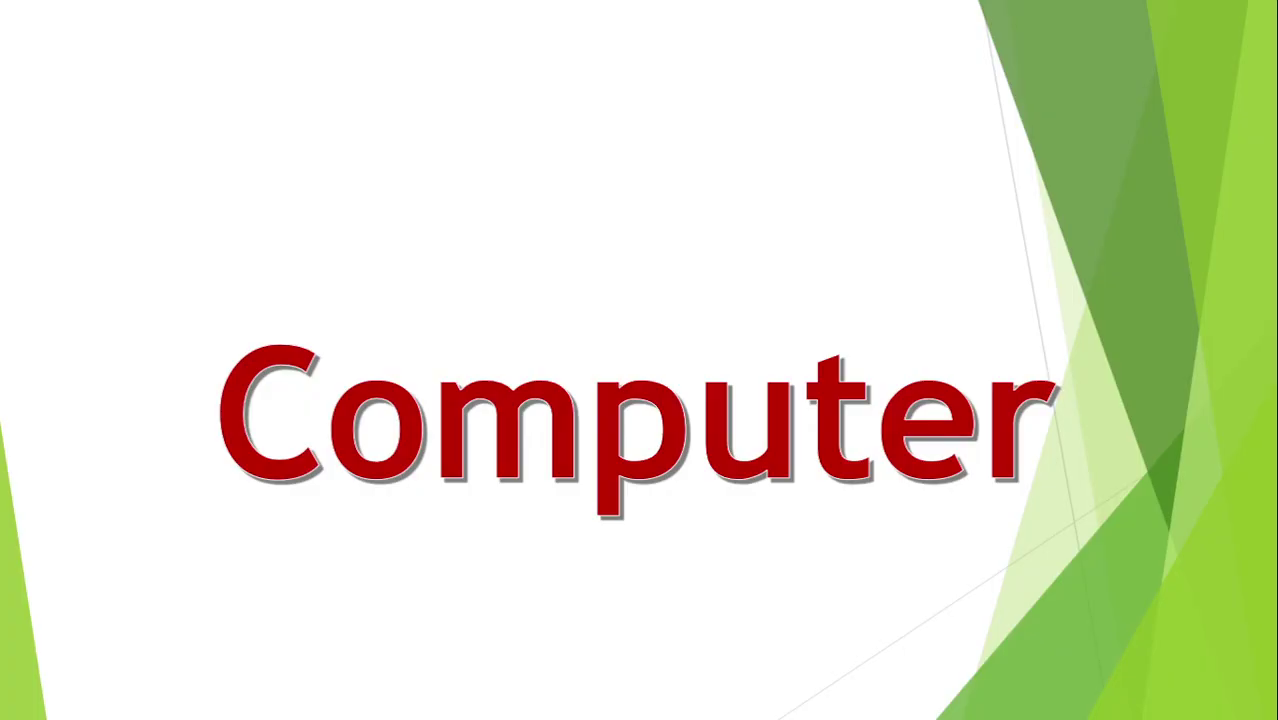
- Advance the slide show from the PC and laptop slide to Hardware/Software, then exit to editing
{"action": "key", "text": "Right"}
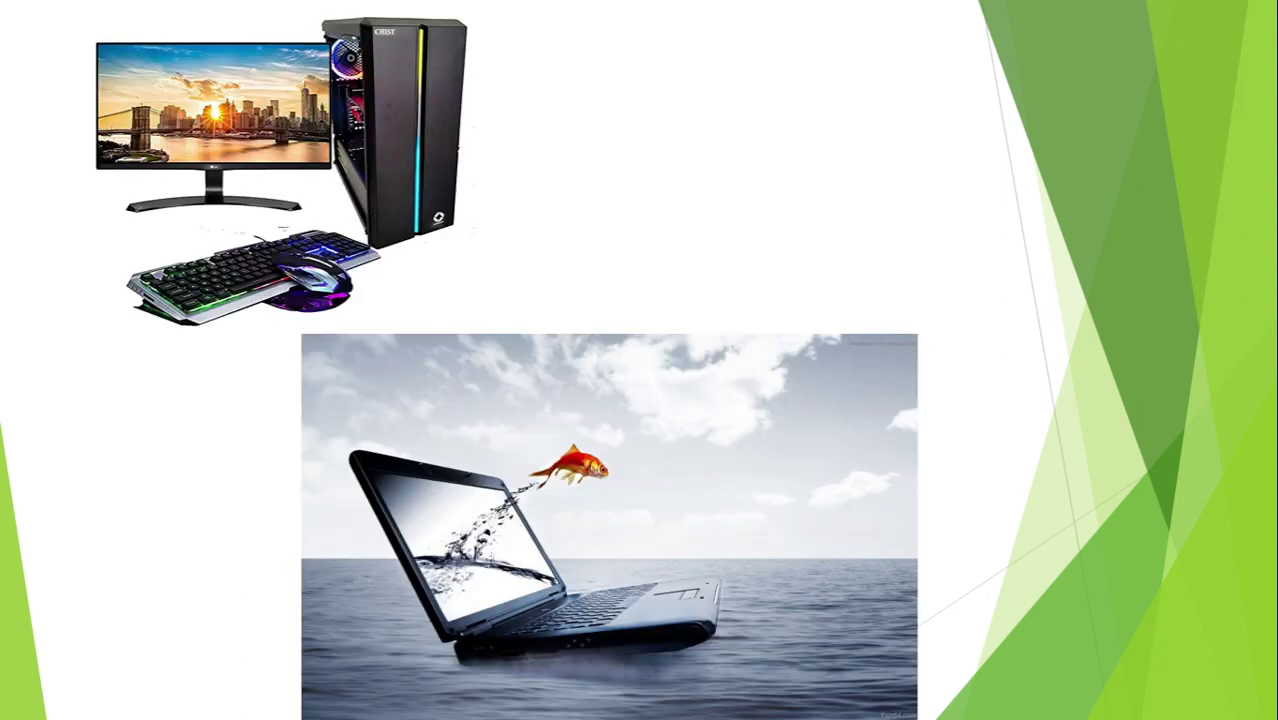
{"action": "key", "text": "Right"}
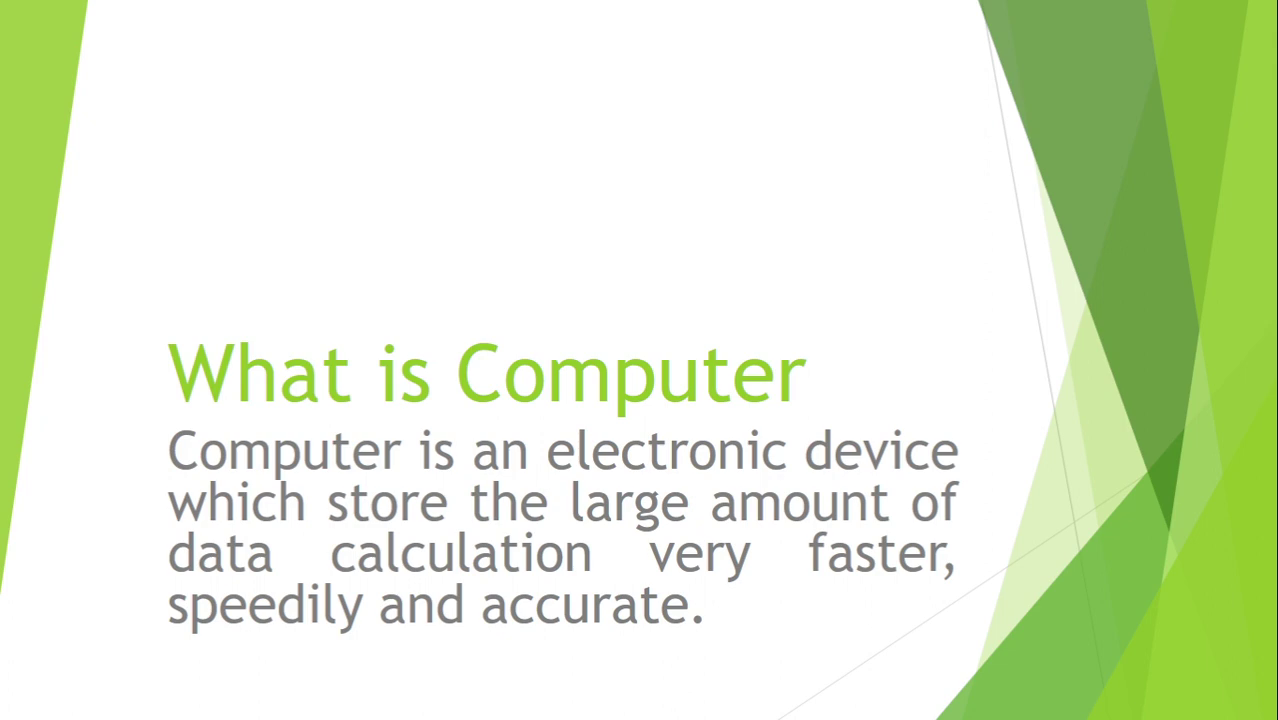
{"action": "key", "text": "Right"}
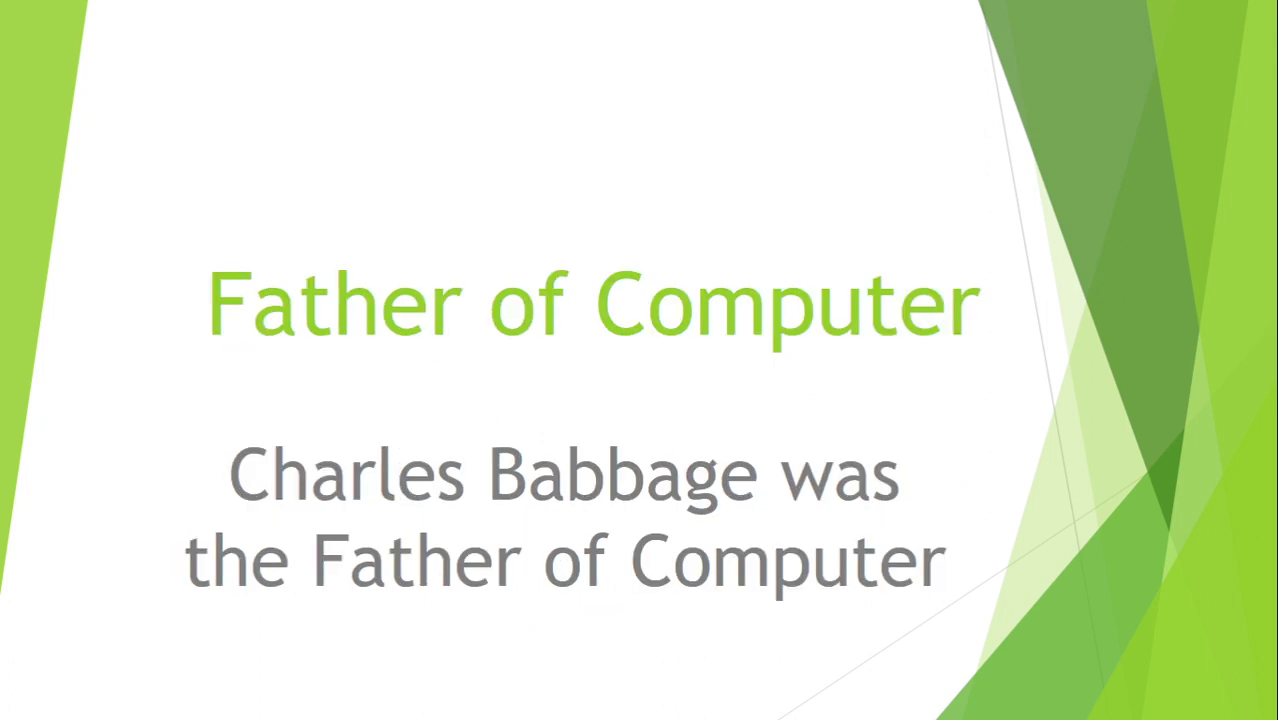
{"action": "key", "text": "Right"}
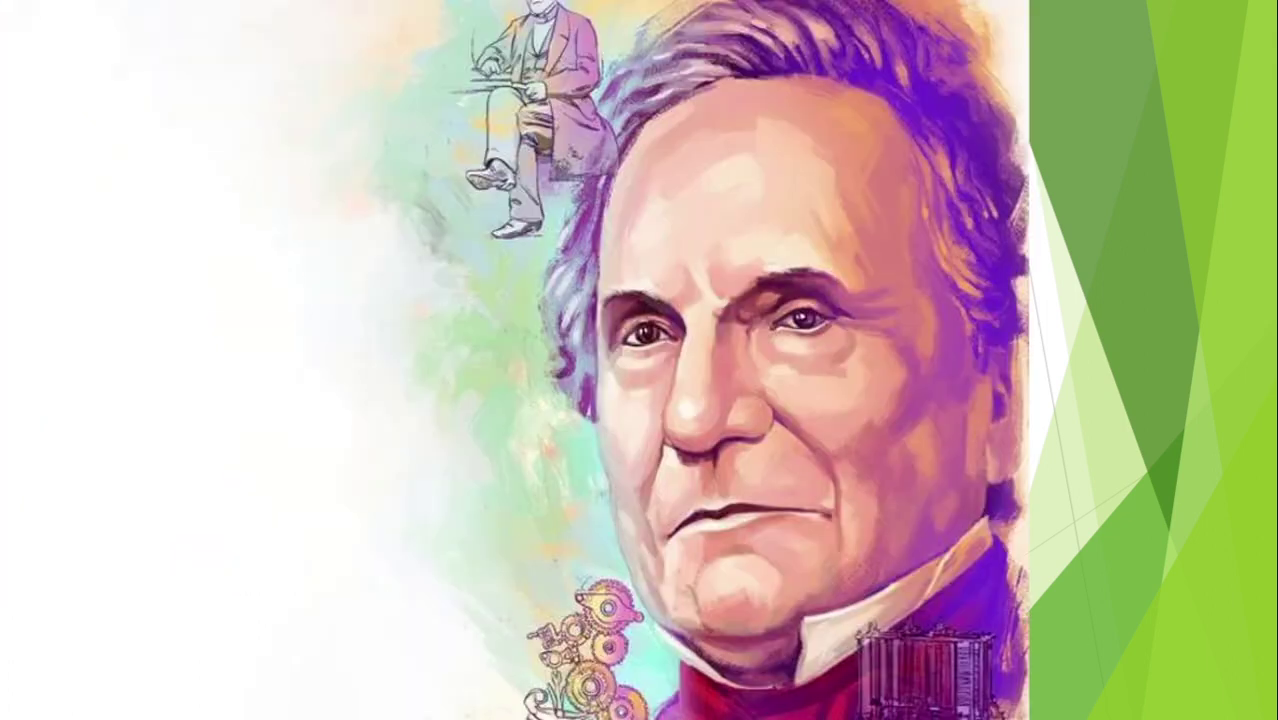
{"action": "key", "text": "Right"}
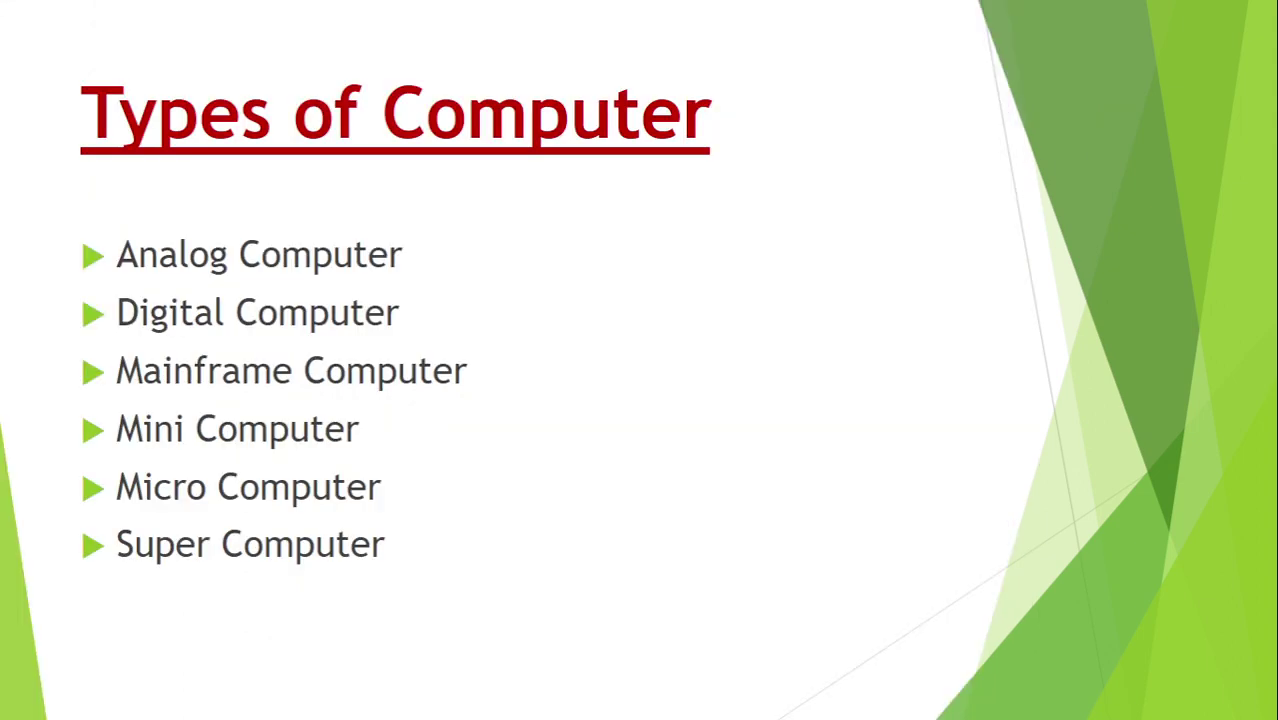
{"action": "key", "text": "Right"}
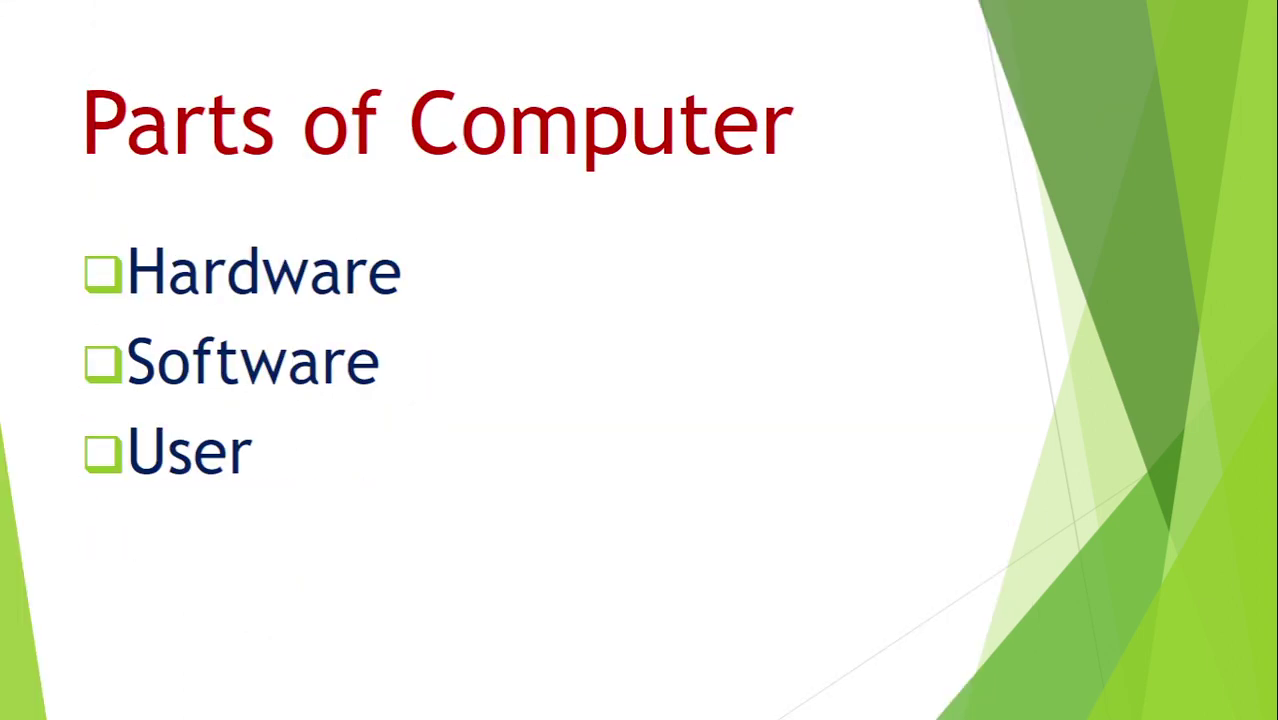
{"action": "key", "text": "Right"}
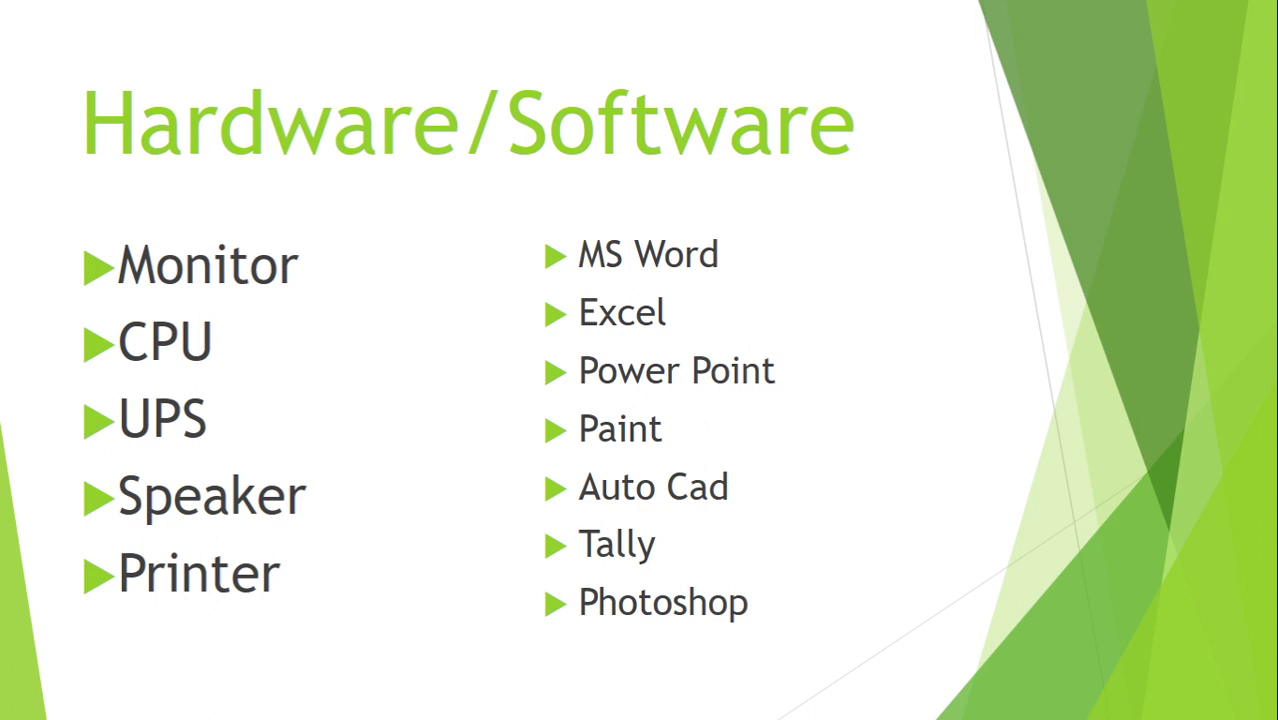
{"action": "key", "text": "Escape"}
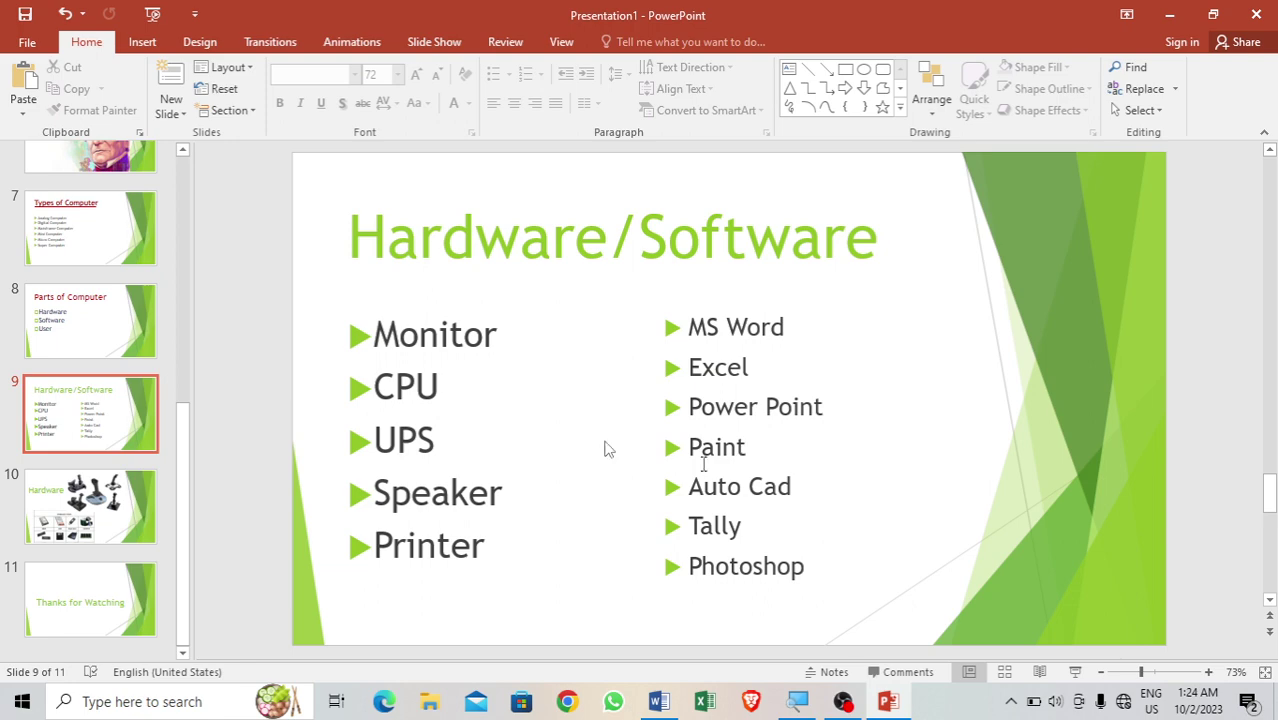
- Make every slide advance after 00:02.00 instead of on mouse click, then start the slide show with F5
{"action": "scroll", "coordinate": [234, 340], "scroll_direction": "up", "scroll_amount": 8}
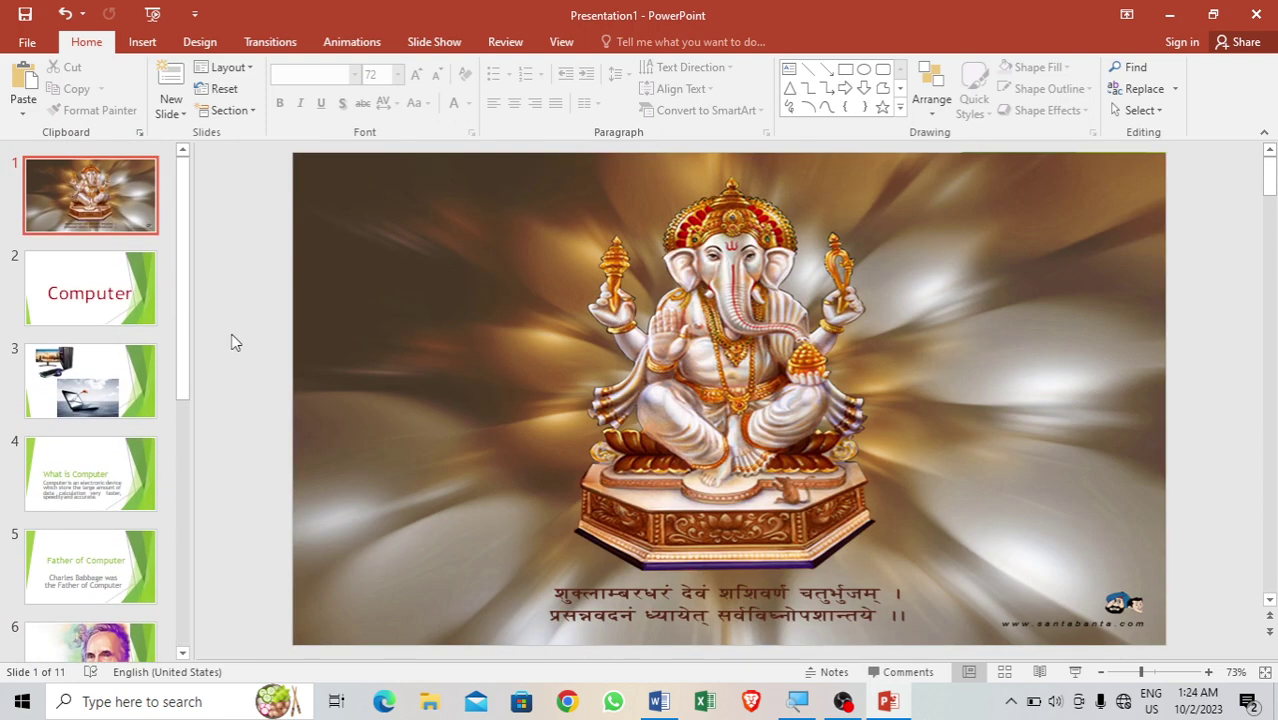
{"action": "left_click", "coordinate": [95, 203]}
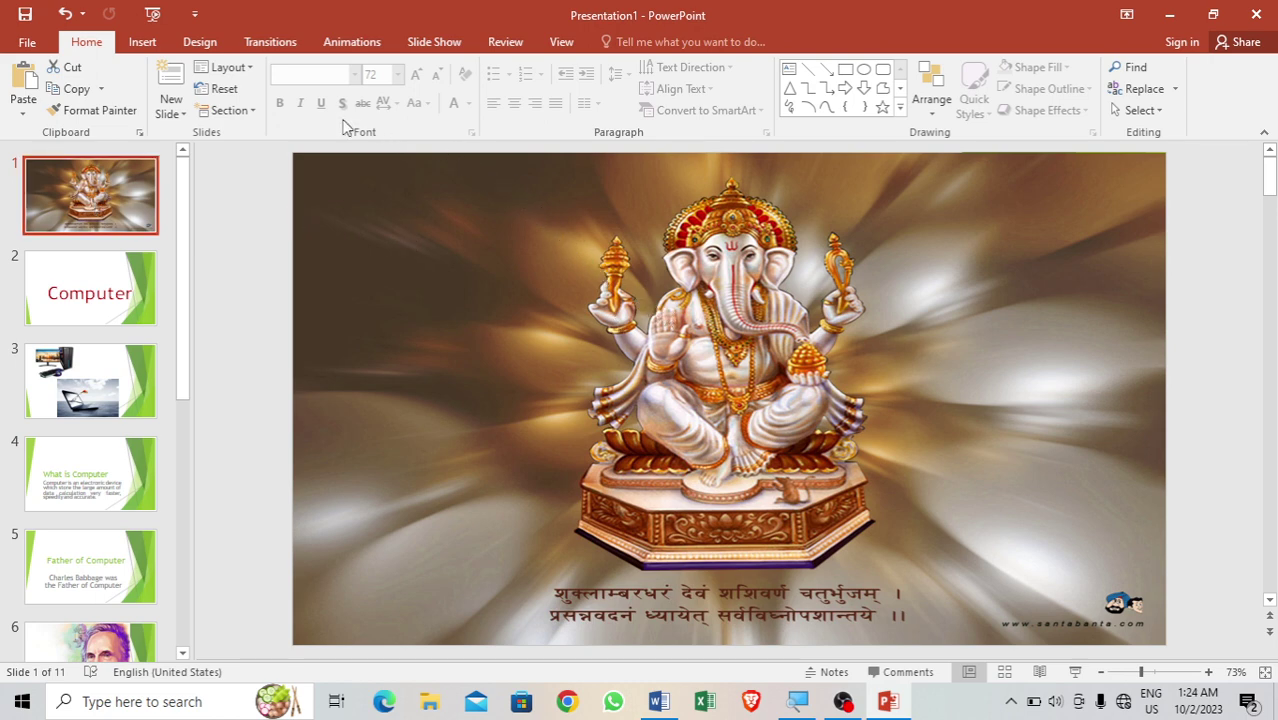
{"action": "left_click", "coordinate": [272, 44]}
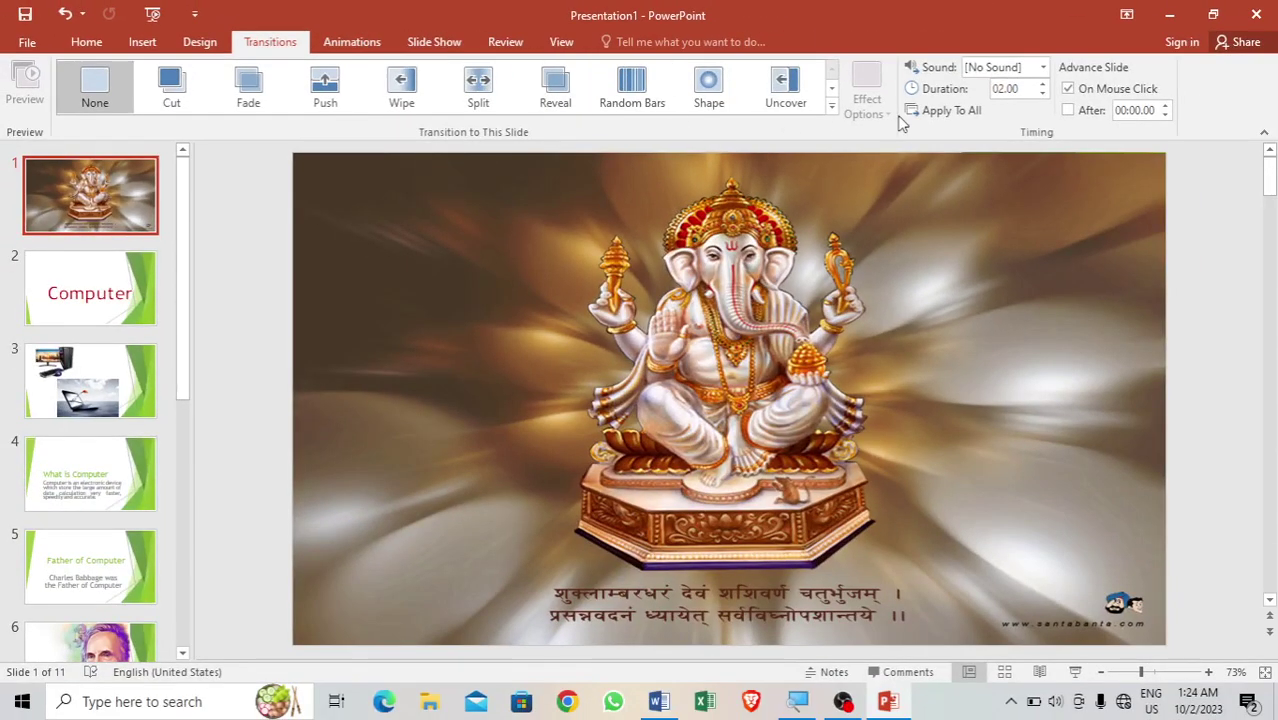
{"action": "left_click", "coordinate": [1073, 92]}
{"action": "left_click", "coordinate": [1068, 111]}
{"action": "key", "text": "Tab"}
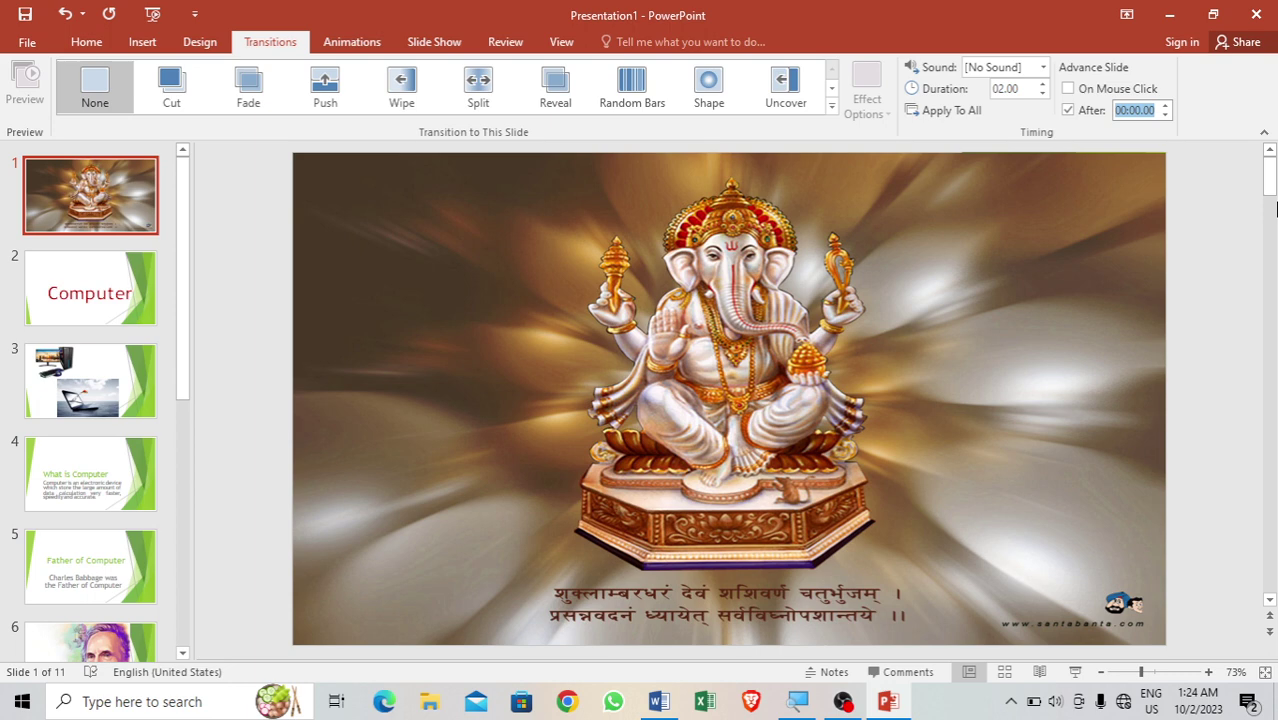
{"action": "type", "text": "2"}
{"action": "left_click", "coordinate": [941, 111]}
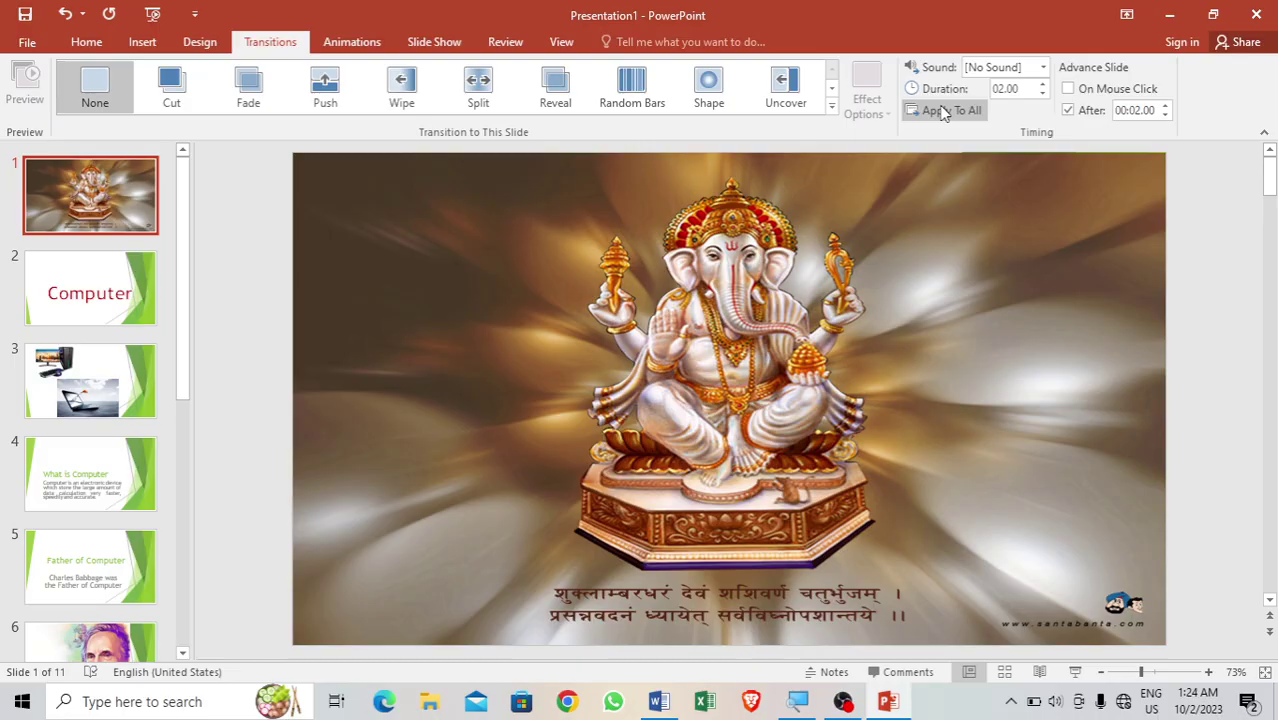
{"action": "key", "text": "F5"}
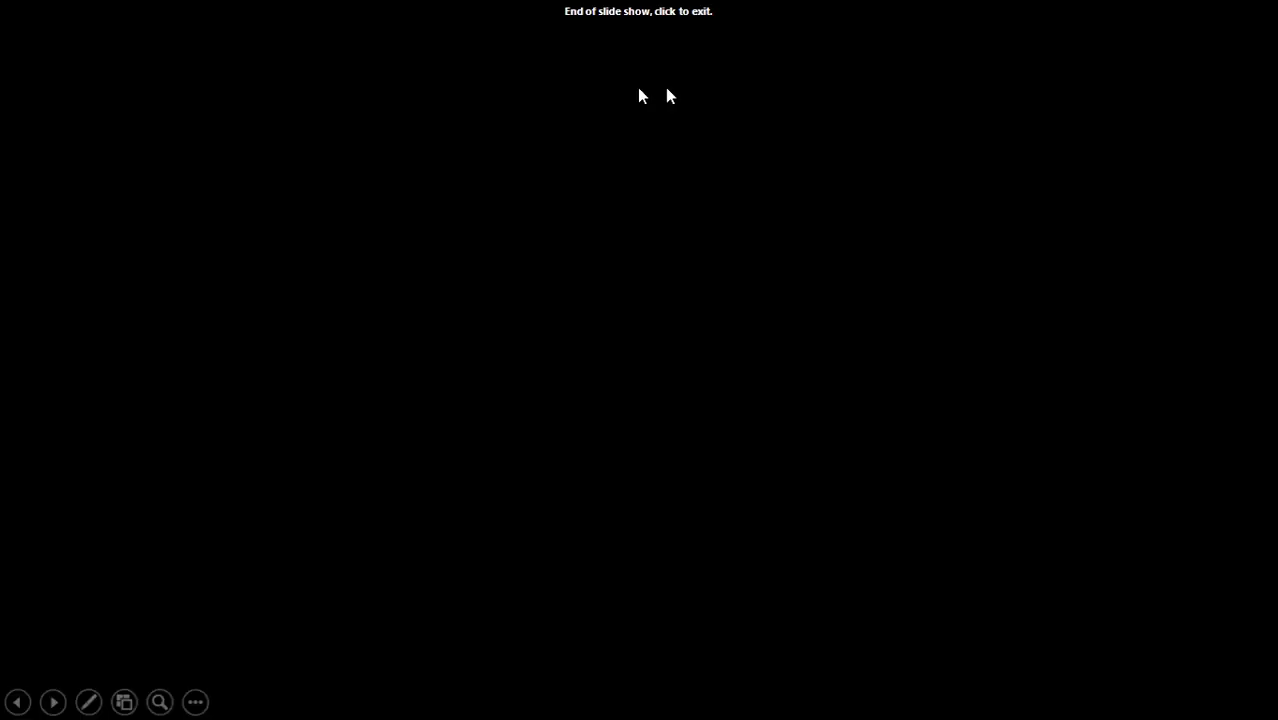
- Choose End Show from the slide show's right-click menu to return to slide 11
{"action": "right_click", "coordinate": [743, 227]}
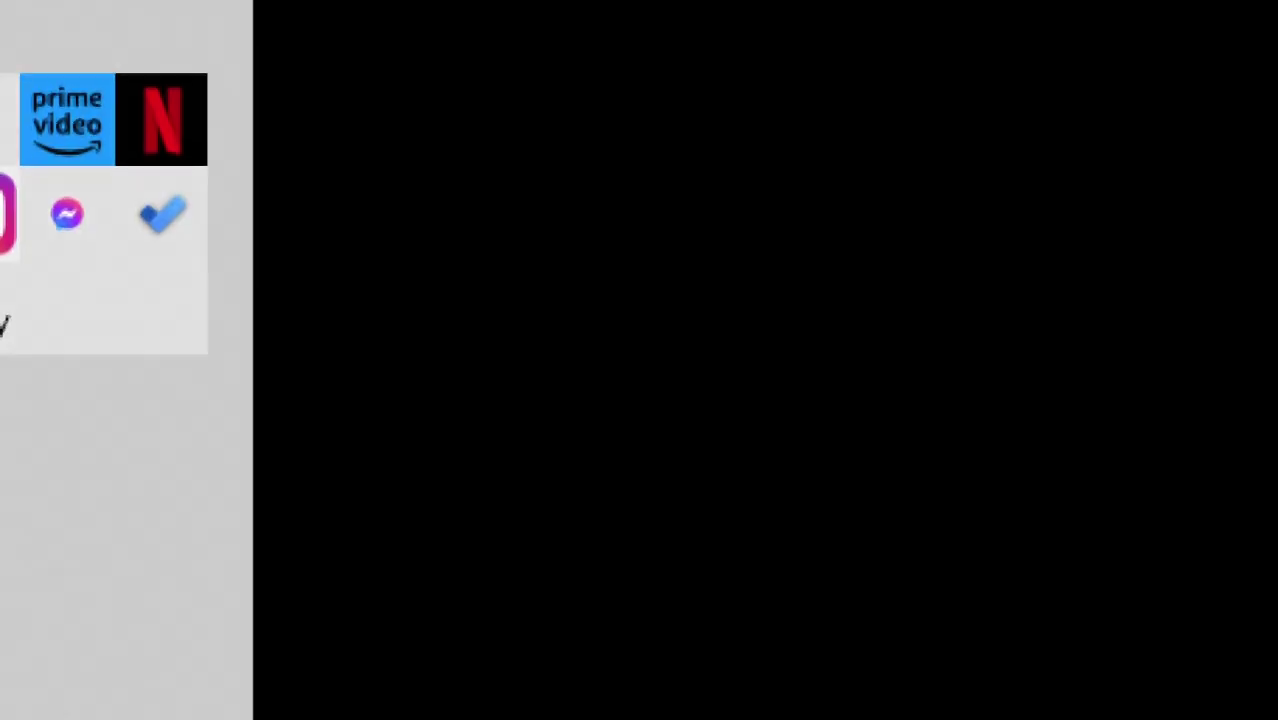
{"action": "right_click", "coordinate": [781, 166]}
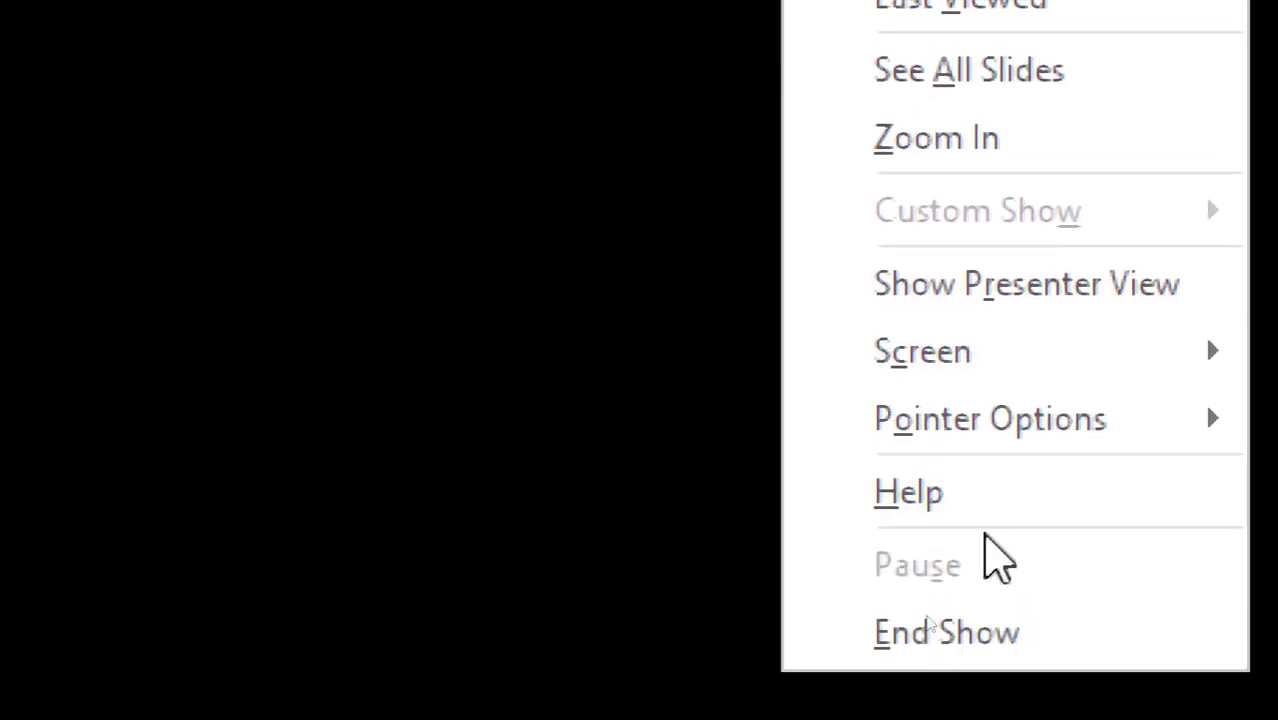
{"action": "left_click", "coordinate": [984, 652]}
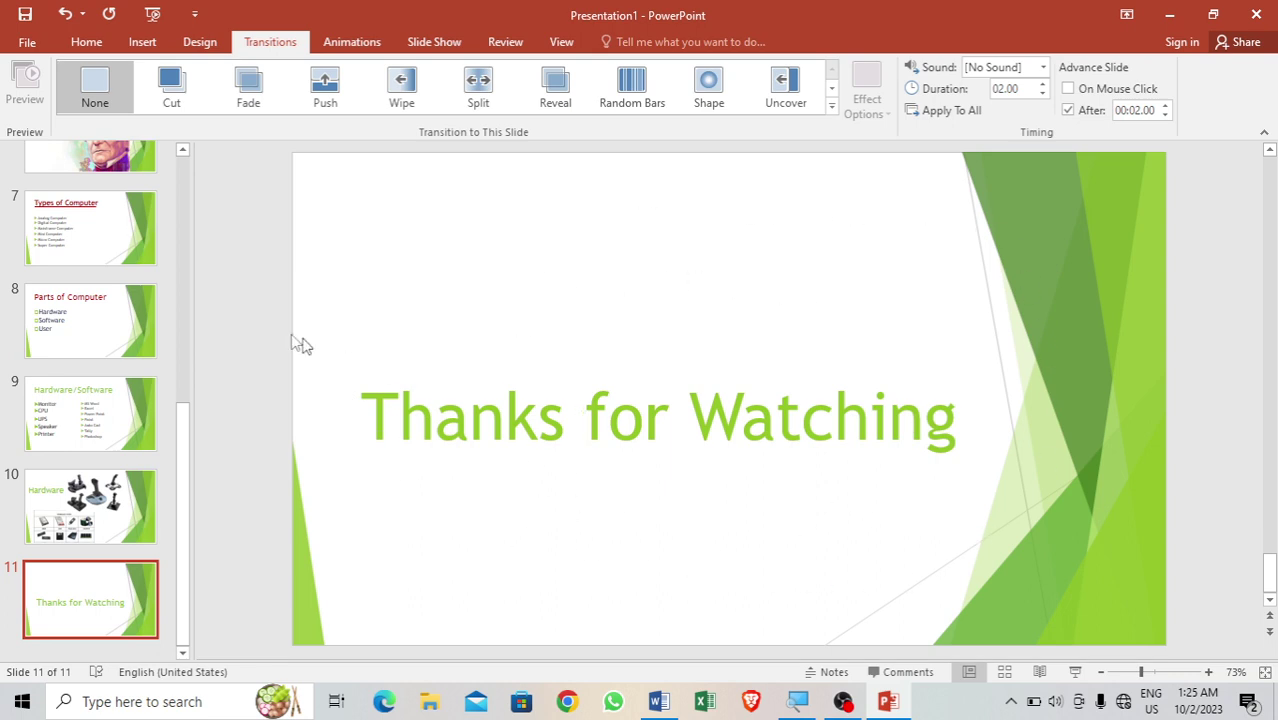
- Go to slide 2 and select its 'Computer' title, then deselect it
{"action": "left_click", "coordinate": [86, 279]}
{"action": "scroll", "coordinate": [86, 277], "scroll_direction": "up", "scroll_amount": 2}
{"action": "scroll", "coordinate": [86, 271], "scroll_direction": "up", "scroll_amount": 5}
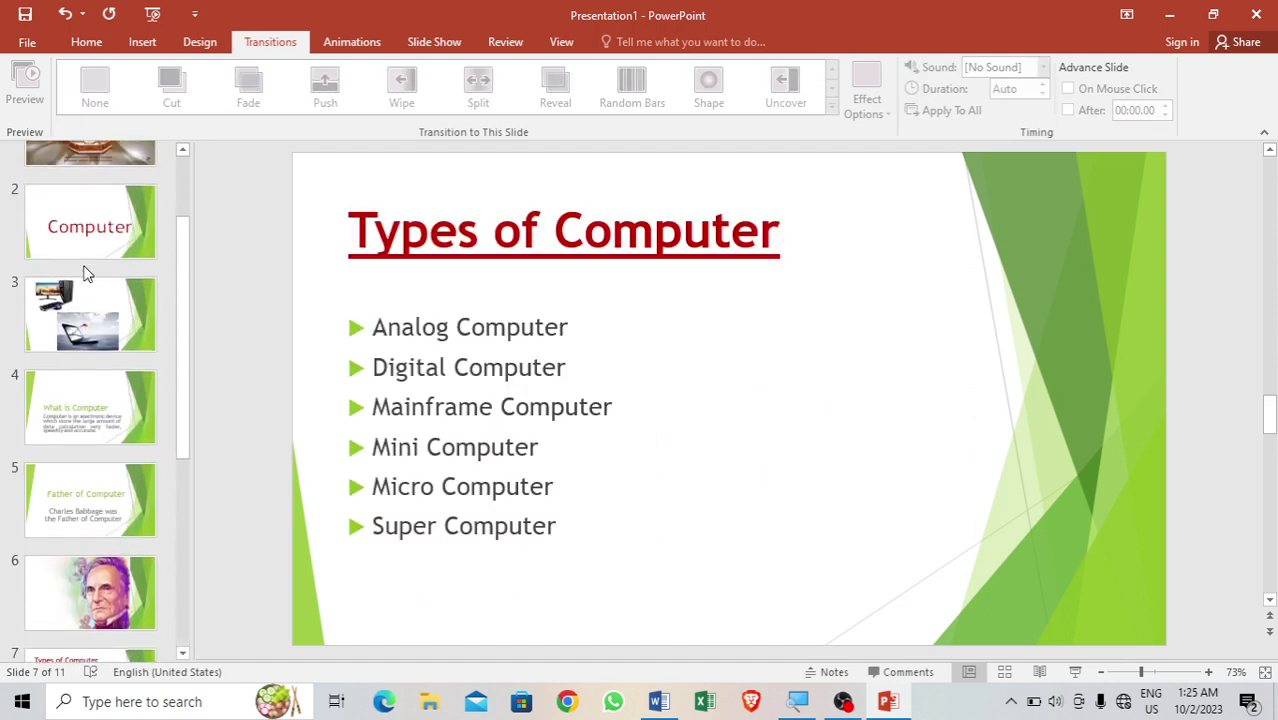
{"action": "left_click", "coordinate": [86, 215]}
{"action": "scroll", "coordinate": [86, 215], "scroll_direction": "up", "scroll_amount": 2}
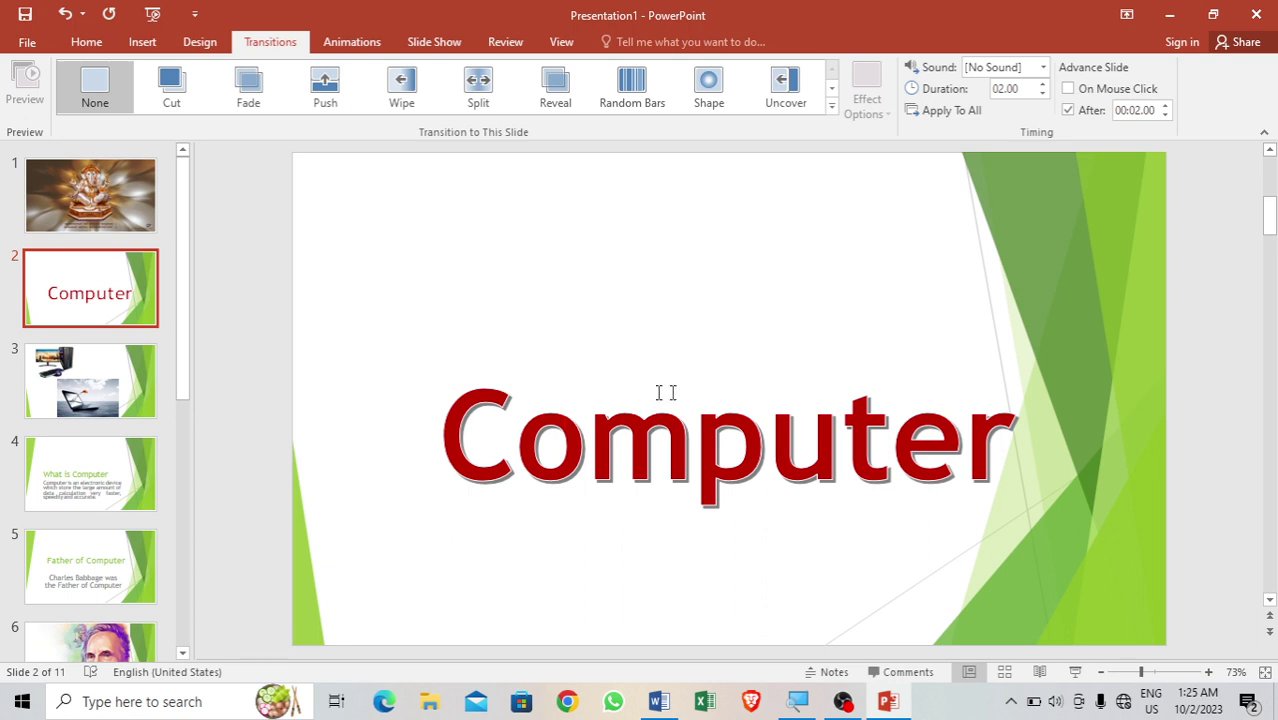
{"action": "left_click", "coordinate": [694, 435]}
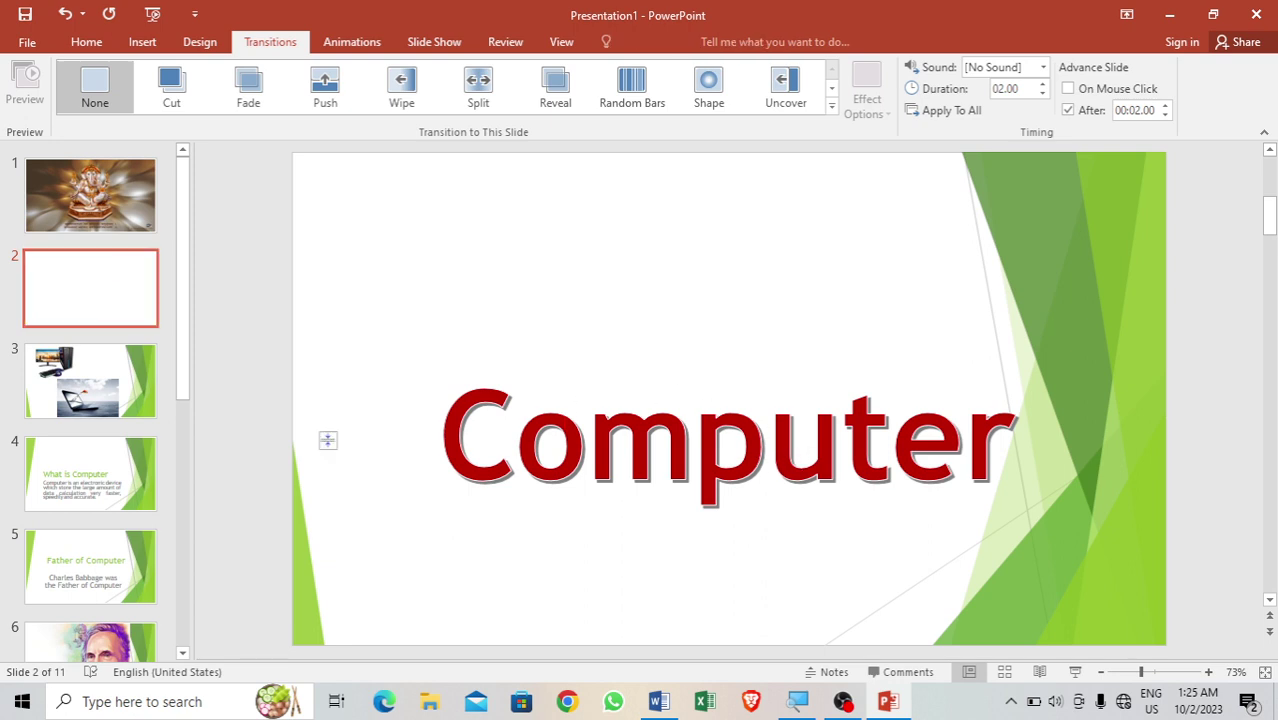
{"action": "left_click", "coordinate": [750, 283]}
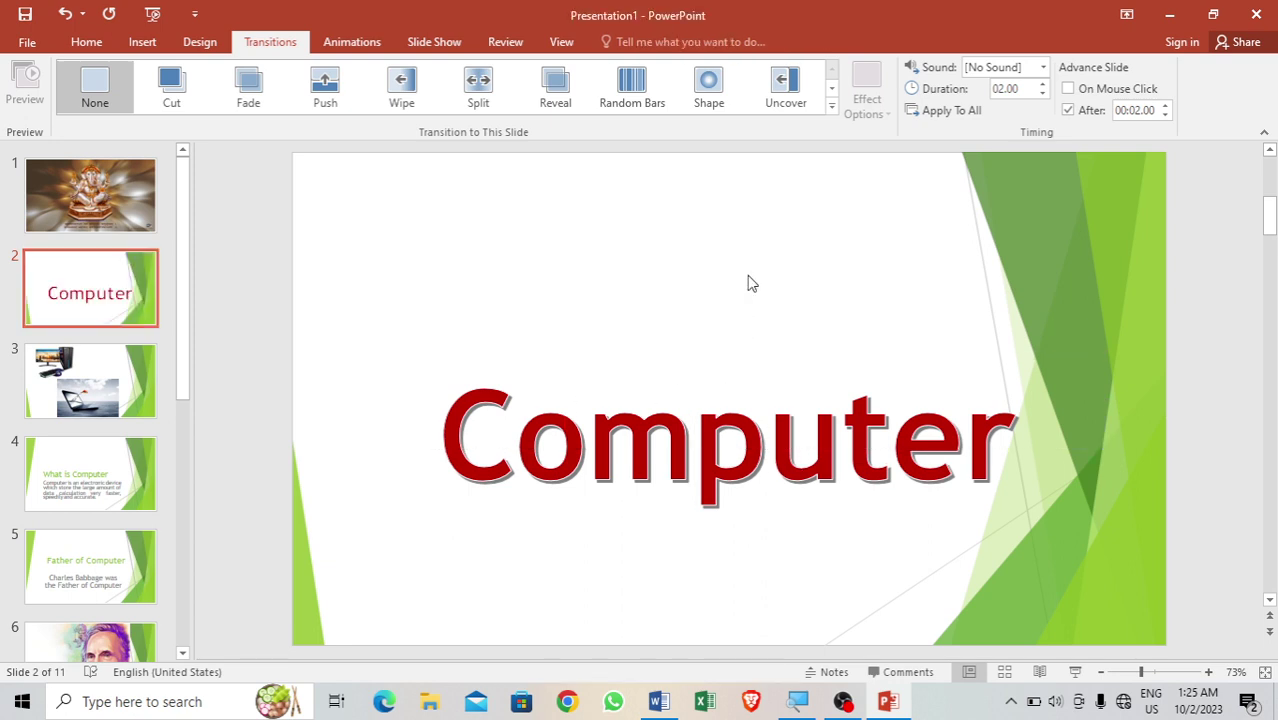